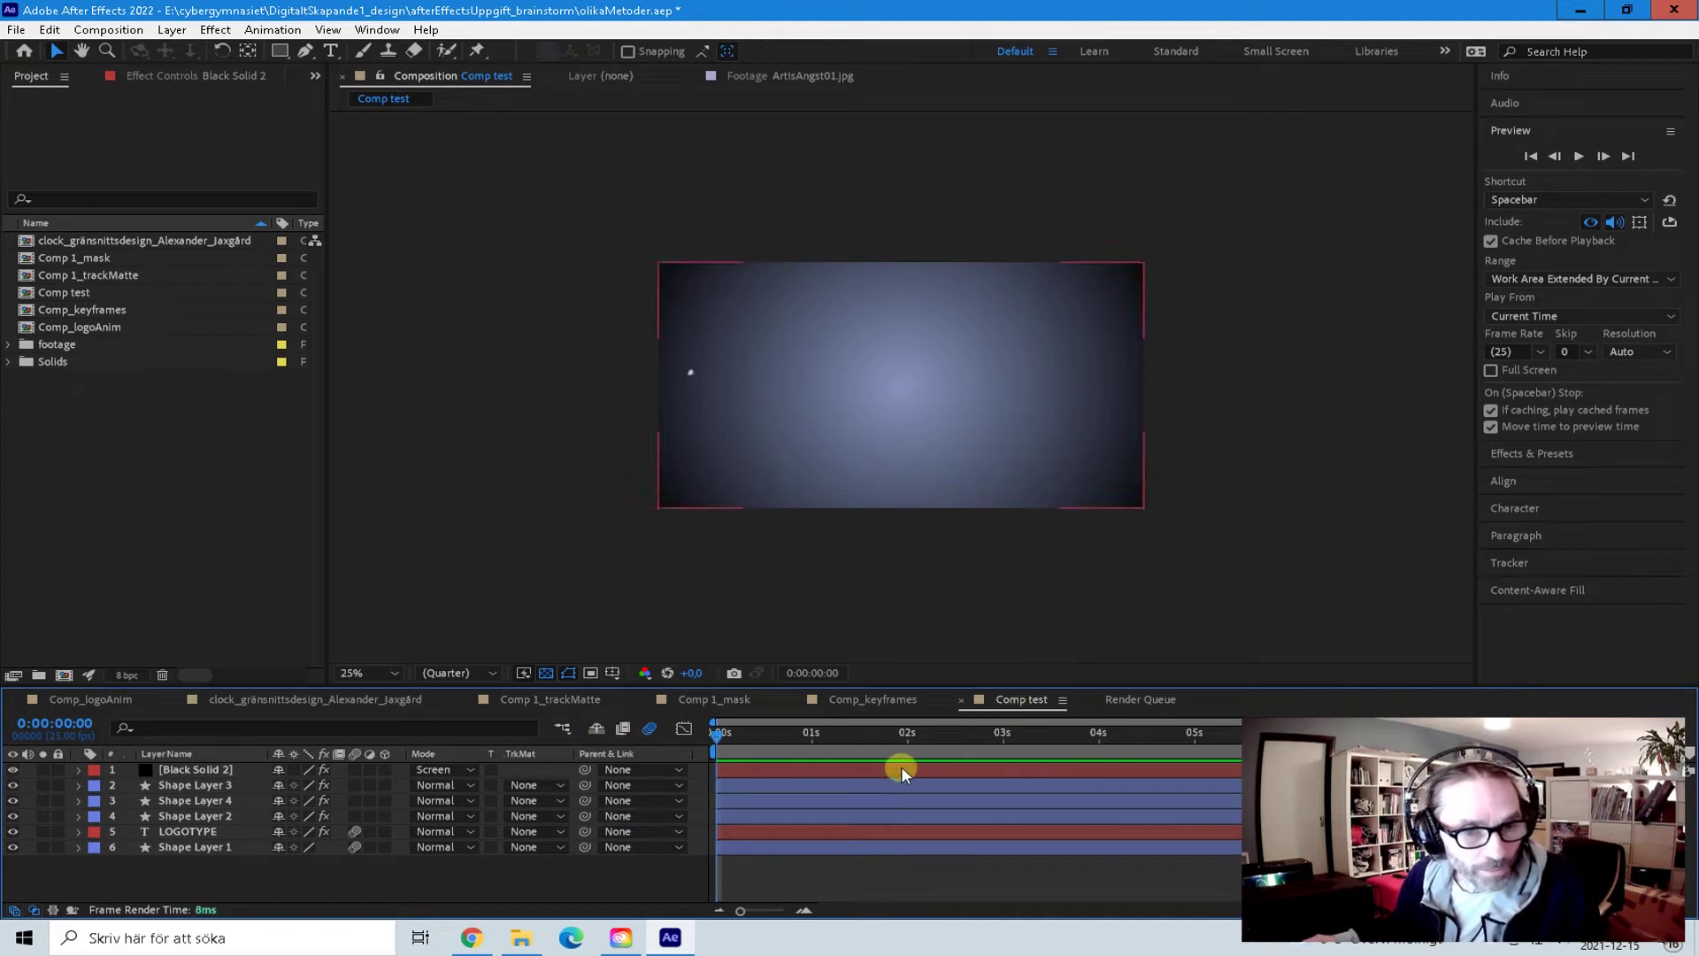
Step: Preview the existing composition's animation, then start a new project
key("space")
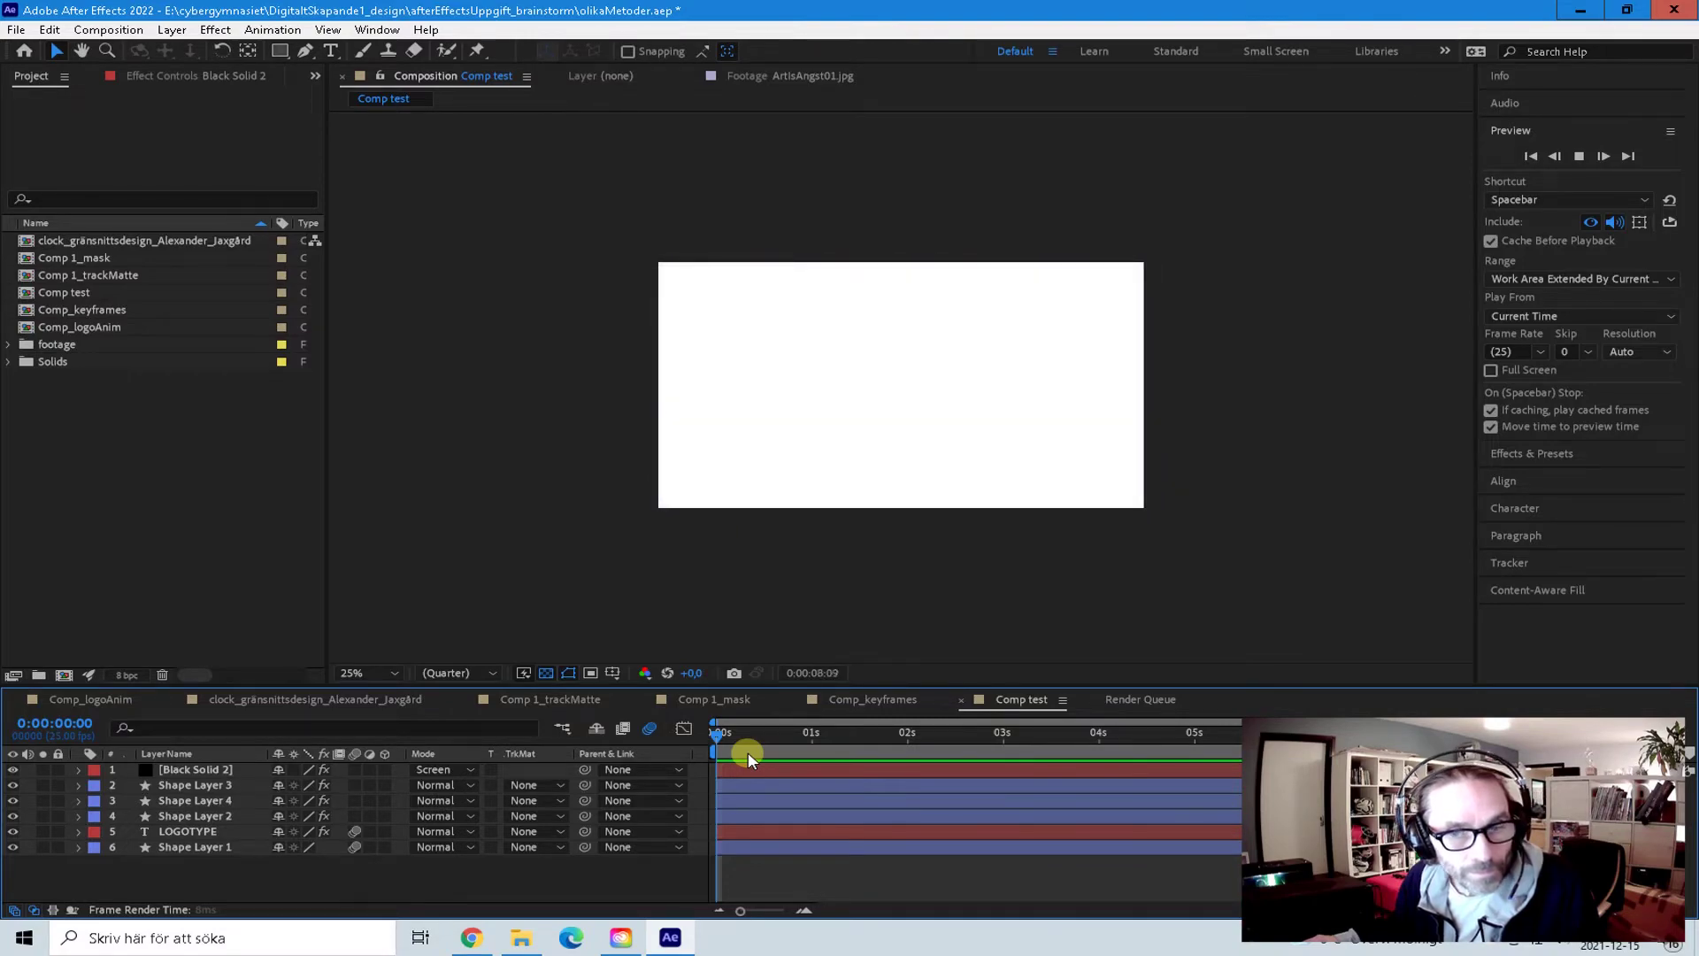
key("space")
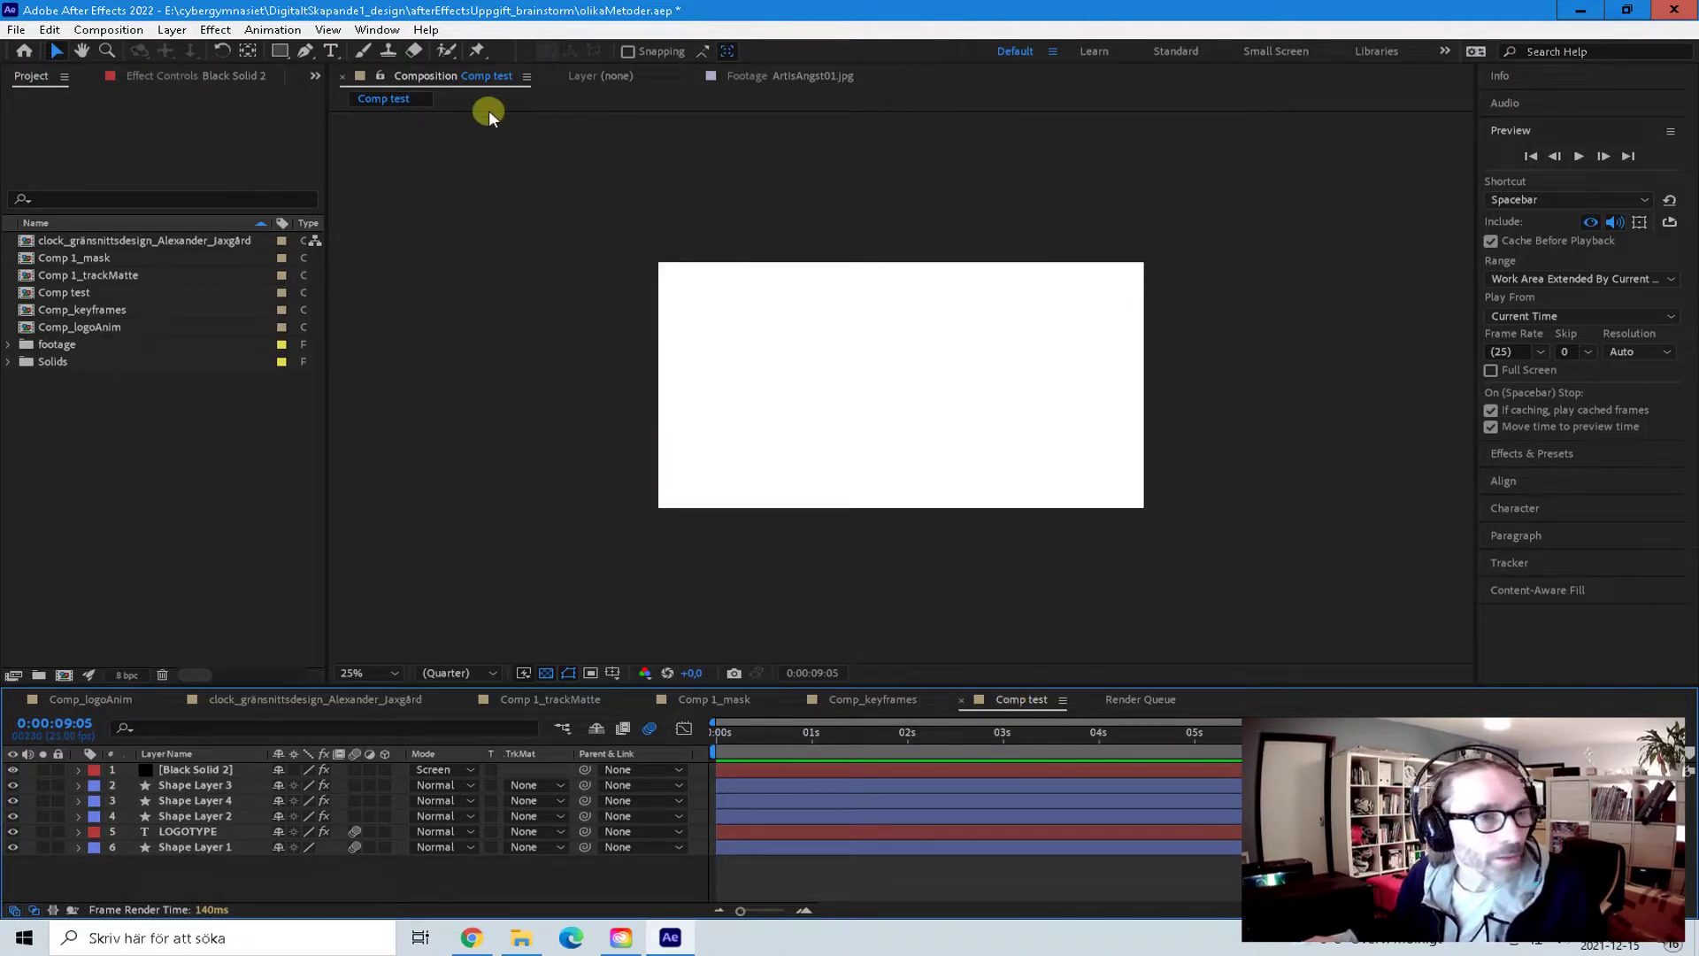
left_click(17, 30)
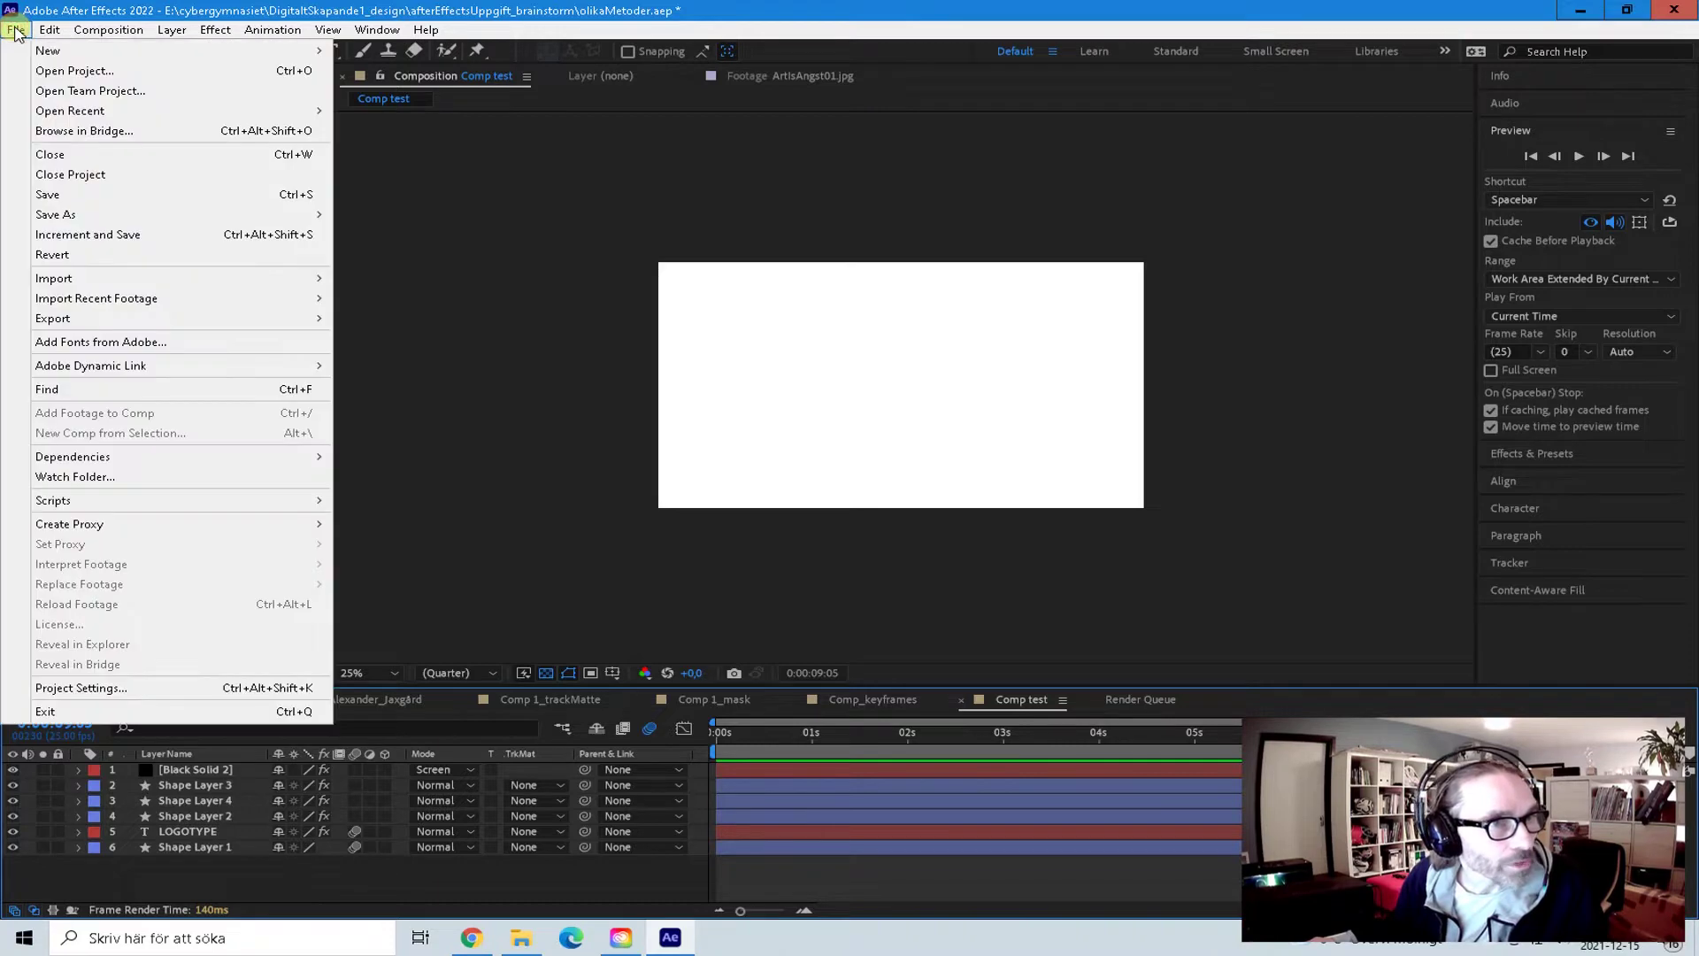
Step: Create a new project without saving changes to olikaMetoder.aep
mouse_move(62, 53)
left_click(367, 52)
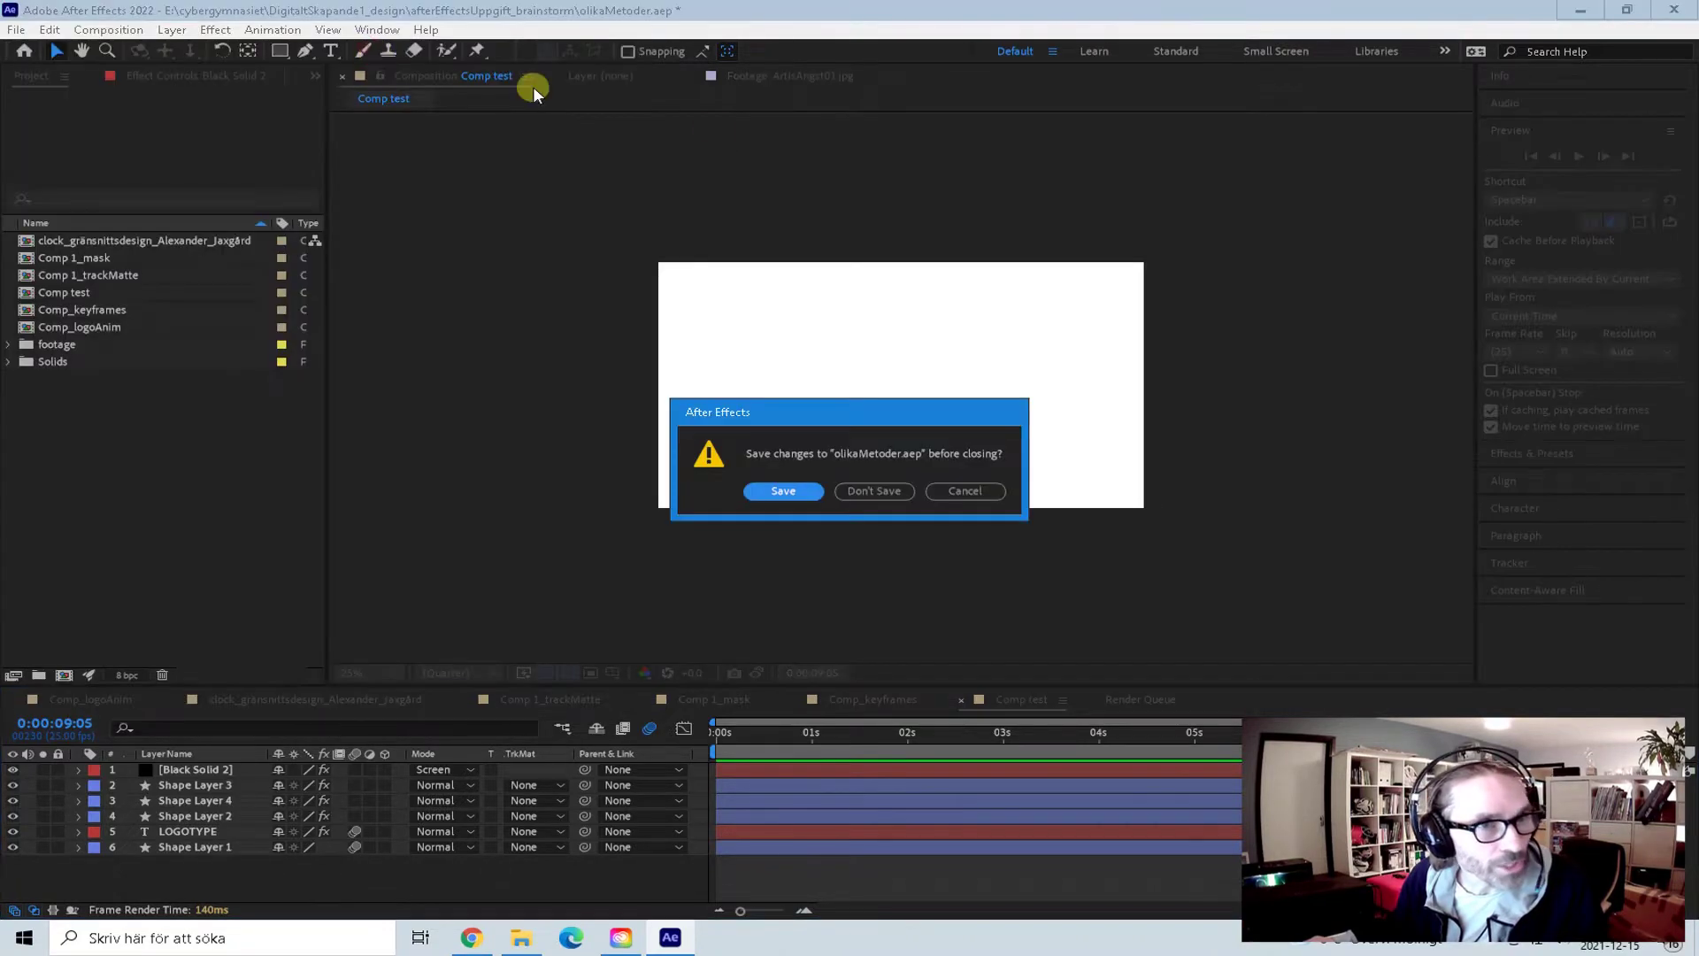
left_click(870, 485)
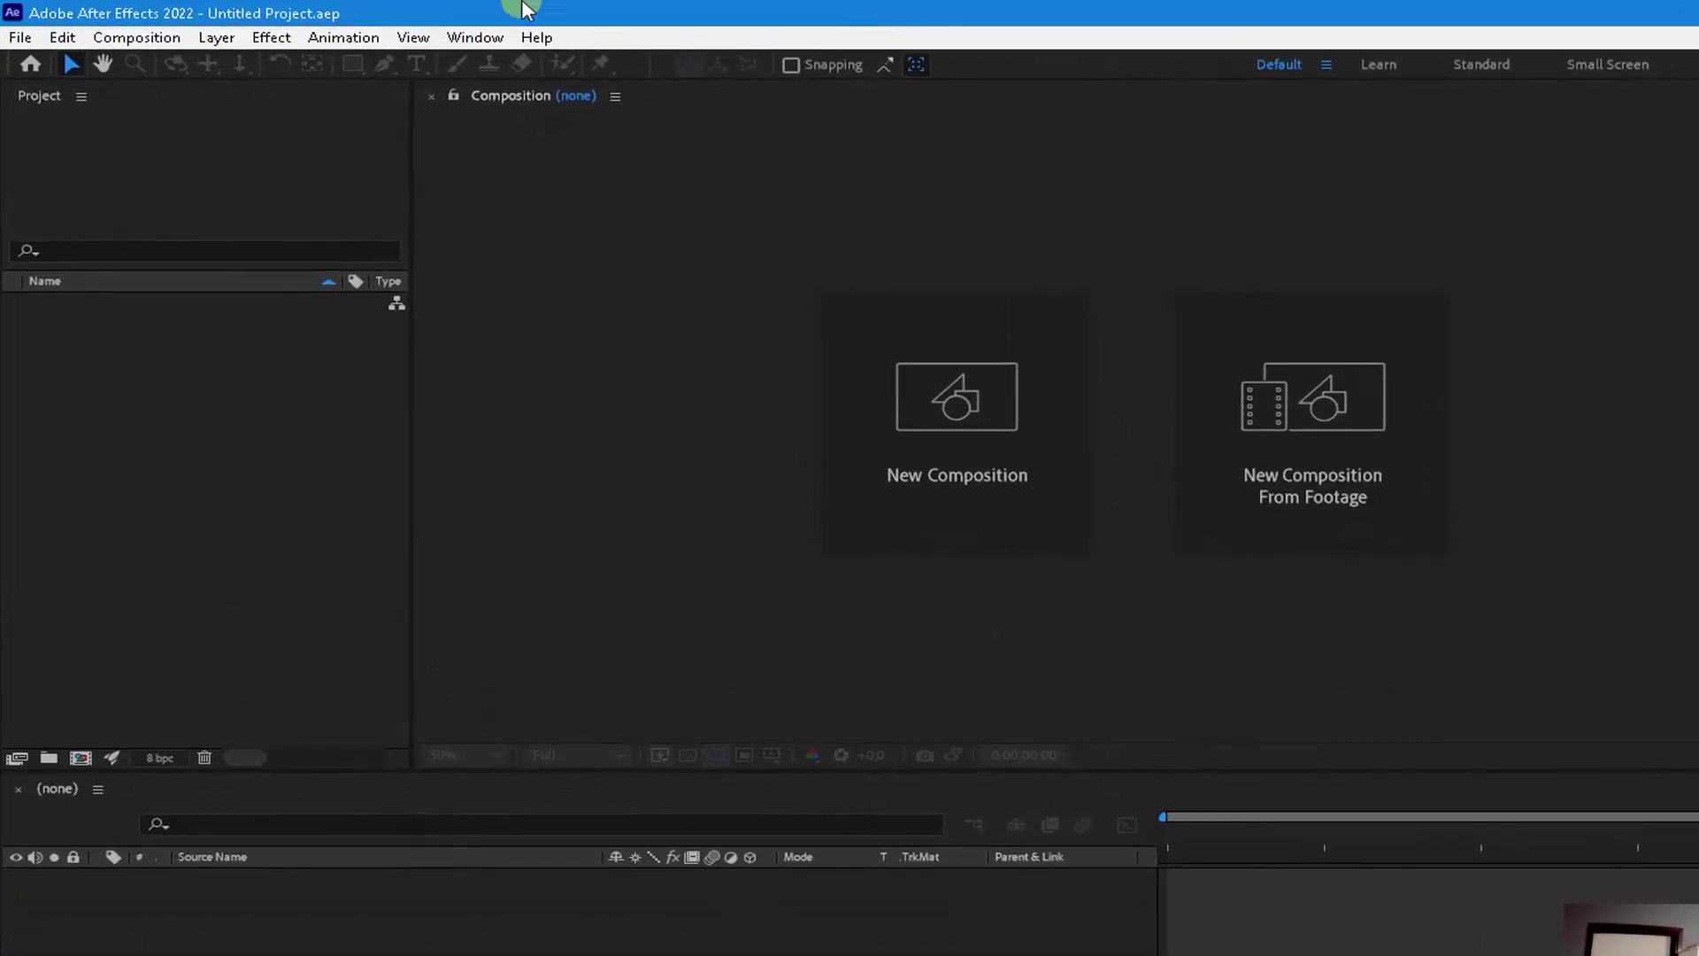
Step: Make Comp 1 at 1920×1080, 24 fps, 0:00:10:00 long, and move the time indicator to 0:00:00:20
left_click(135, 37)
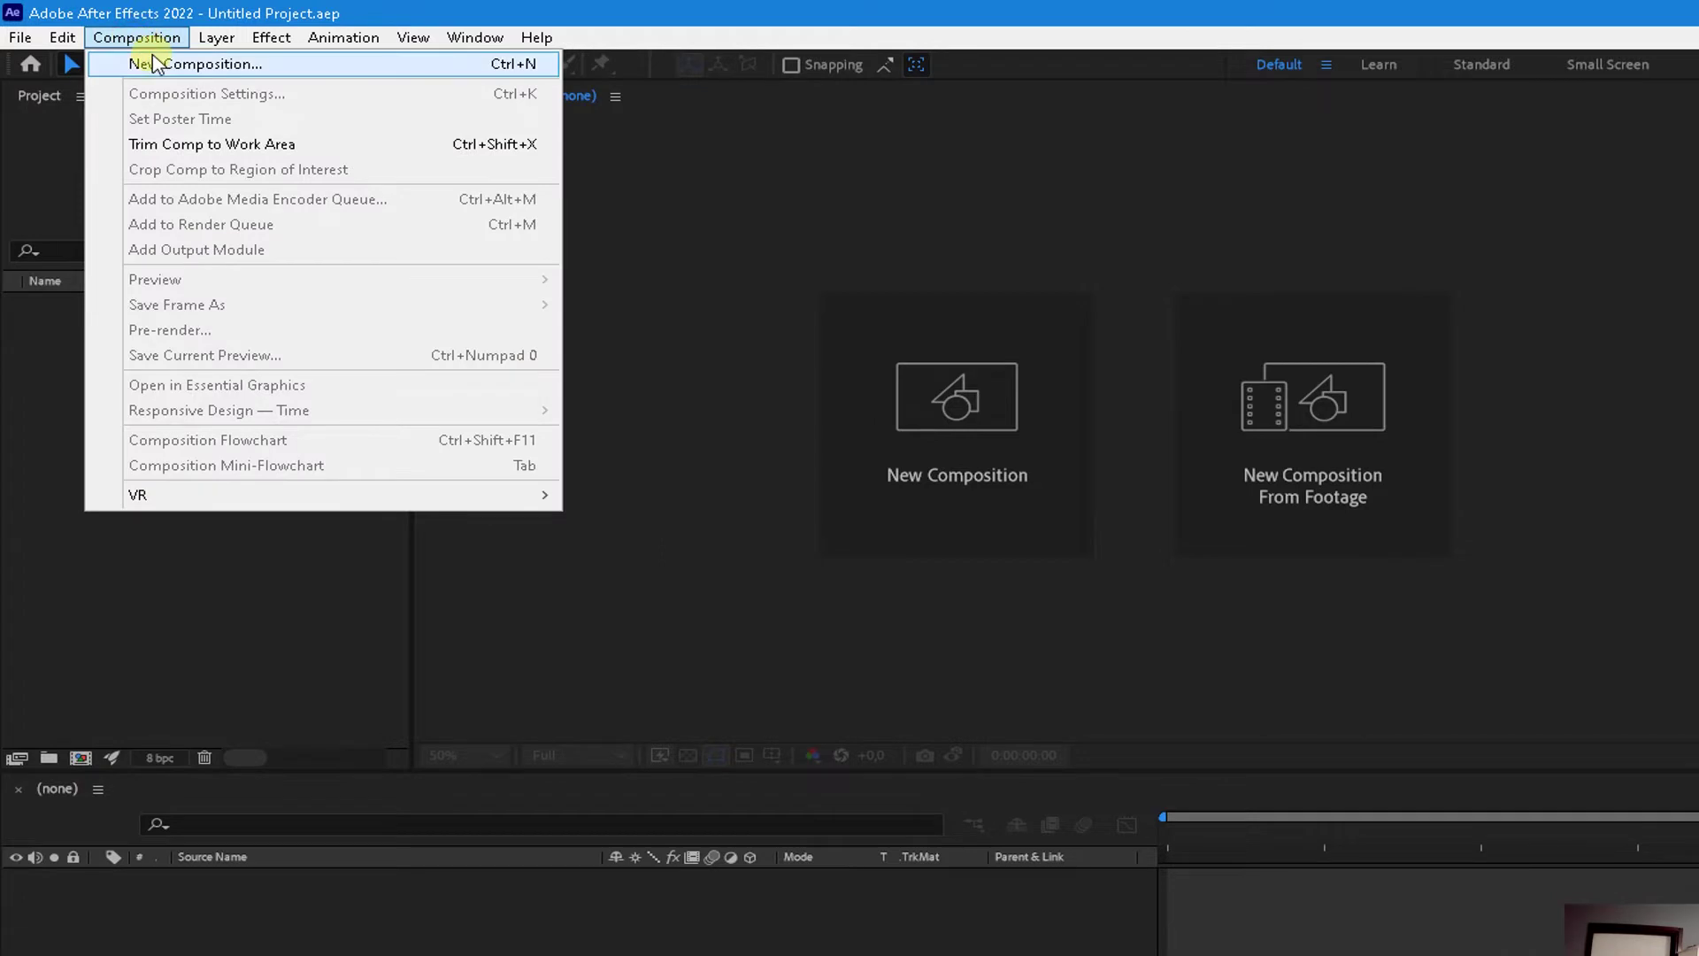
left_click(155, 63)
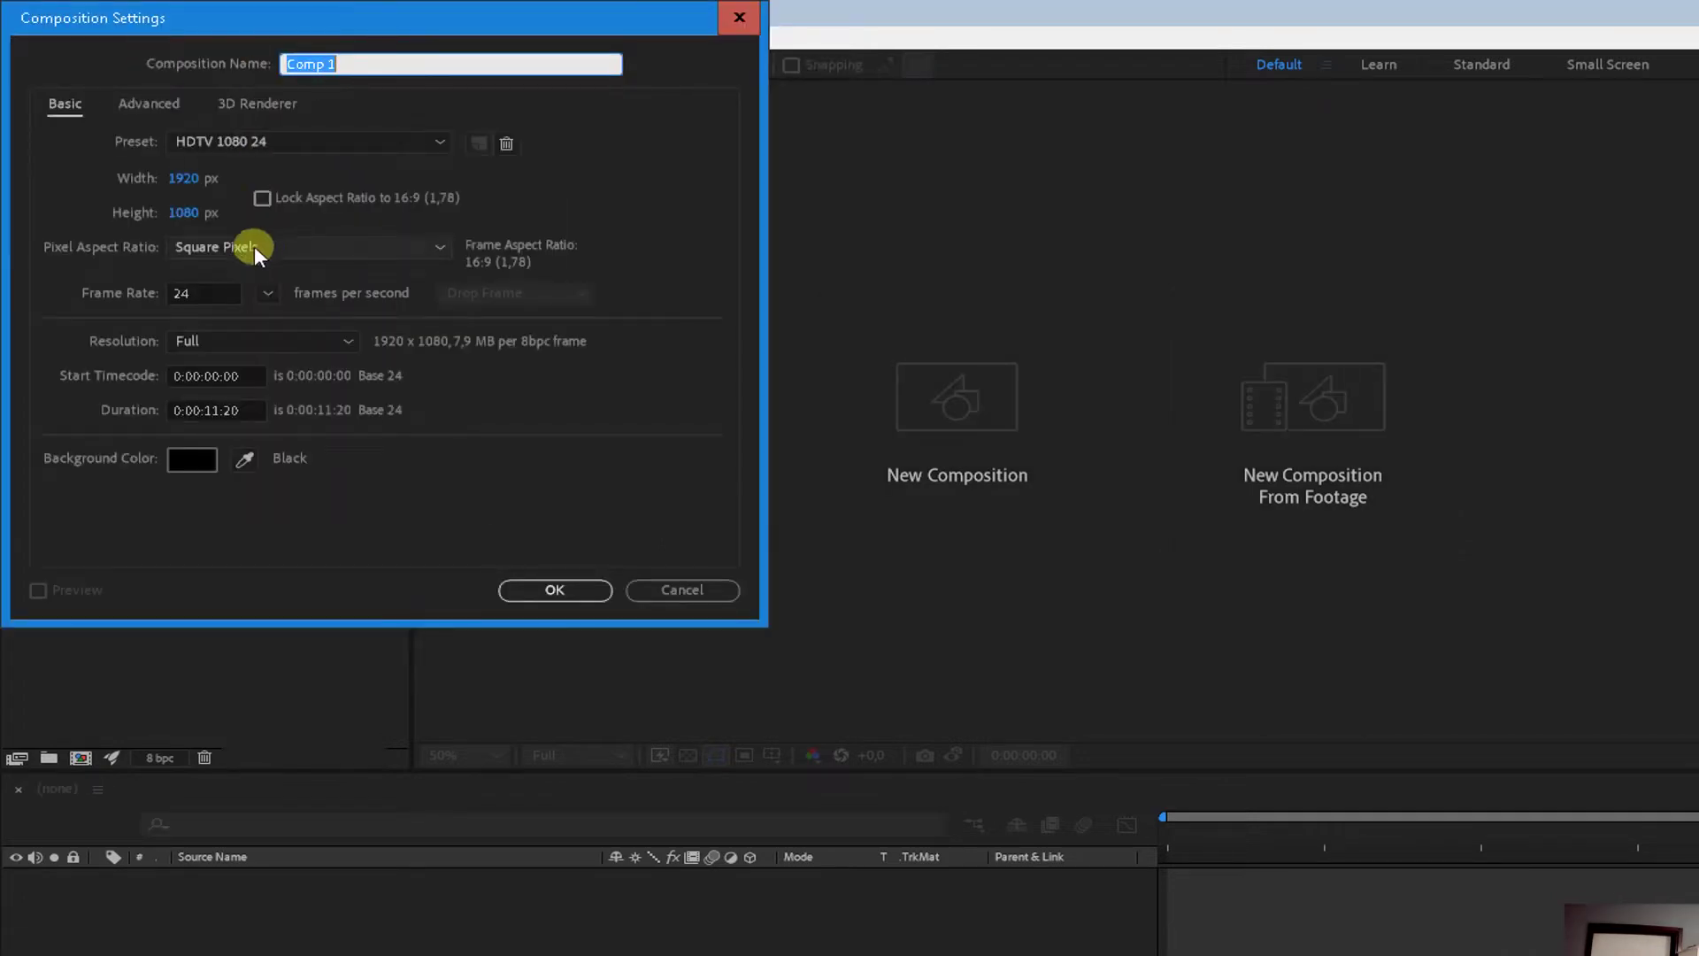
left_click(192, 179)
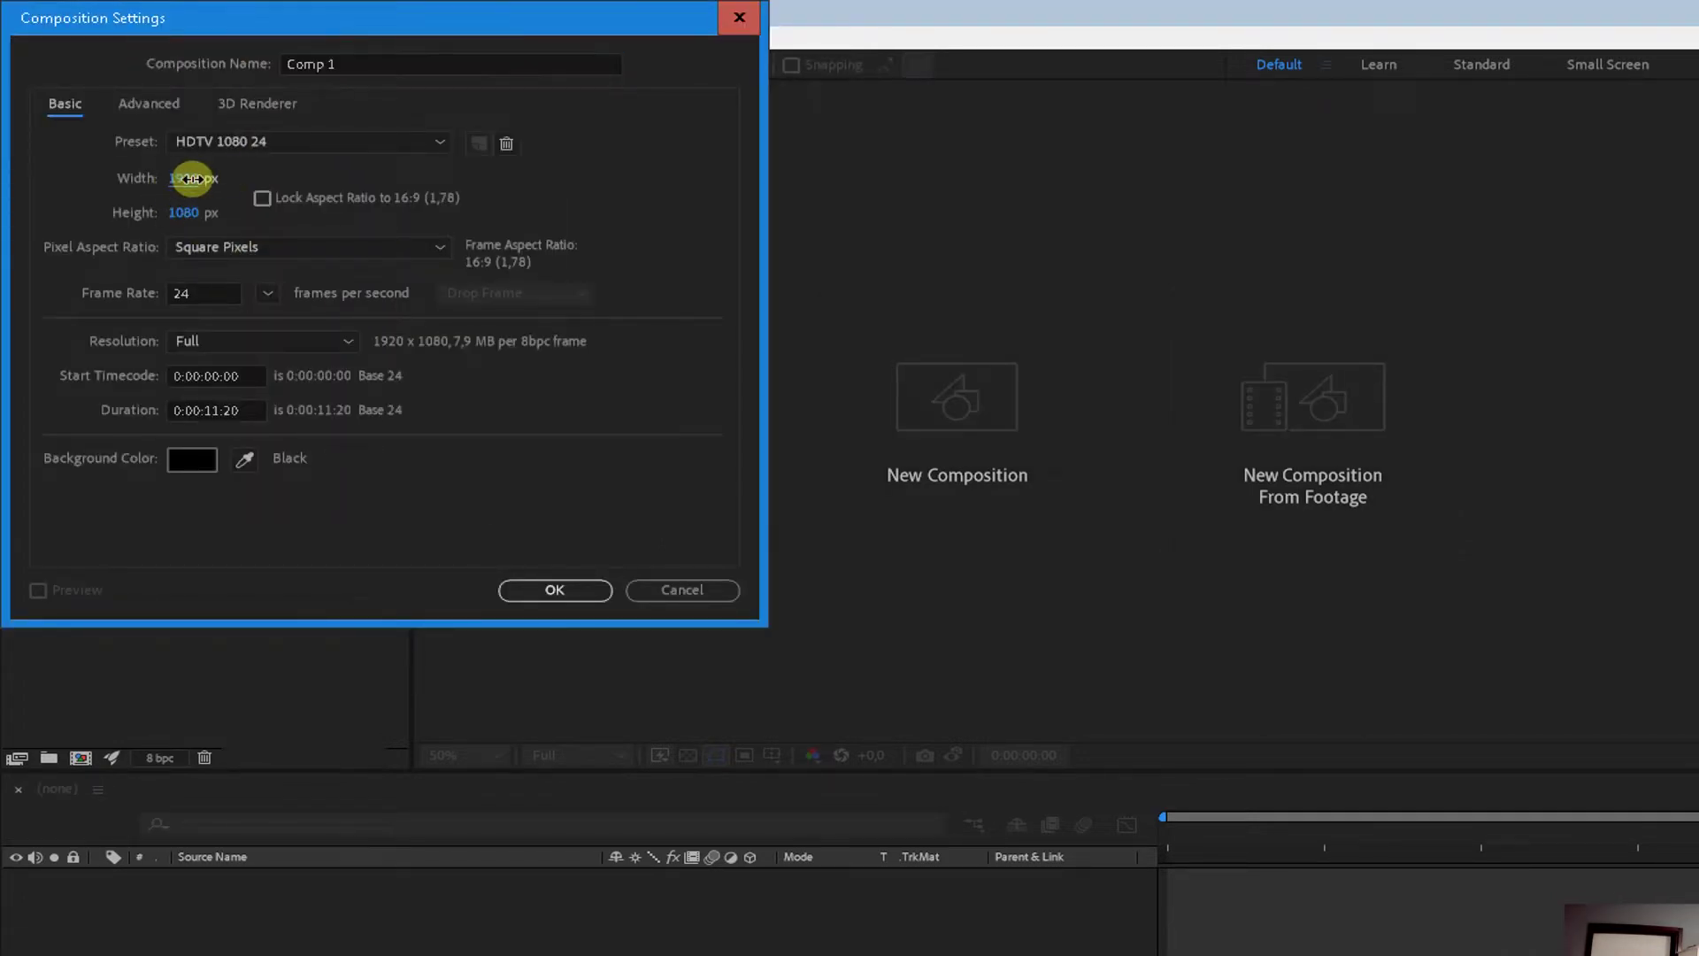
left_click(186, 212)
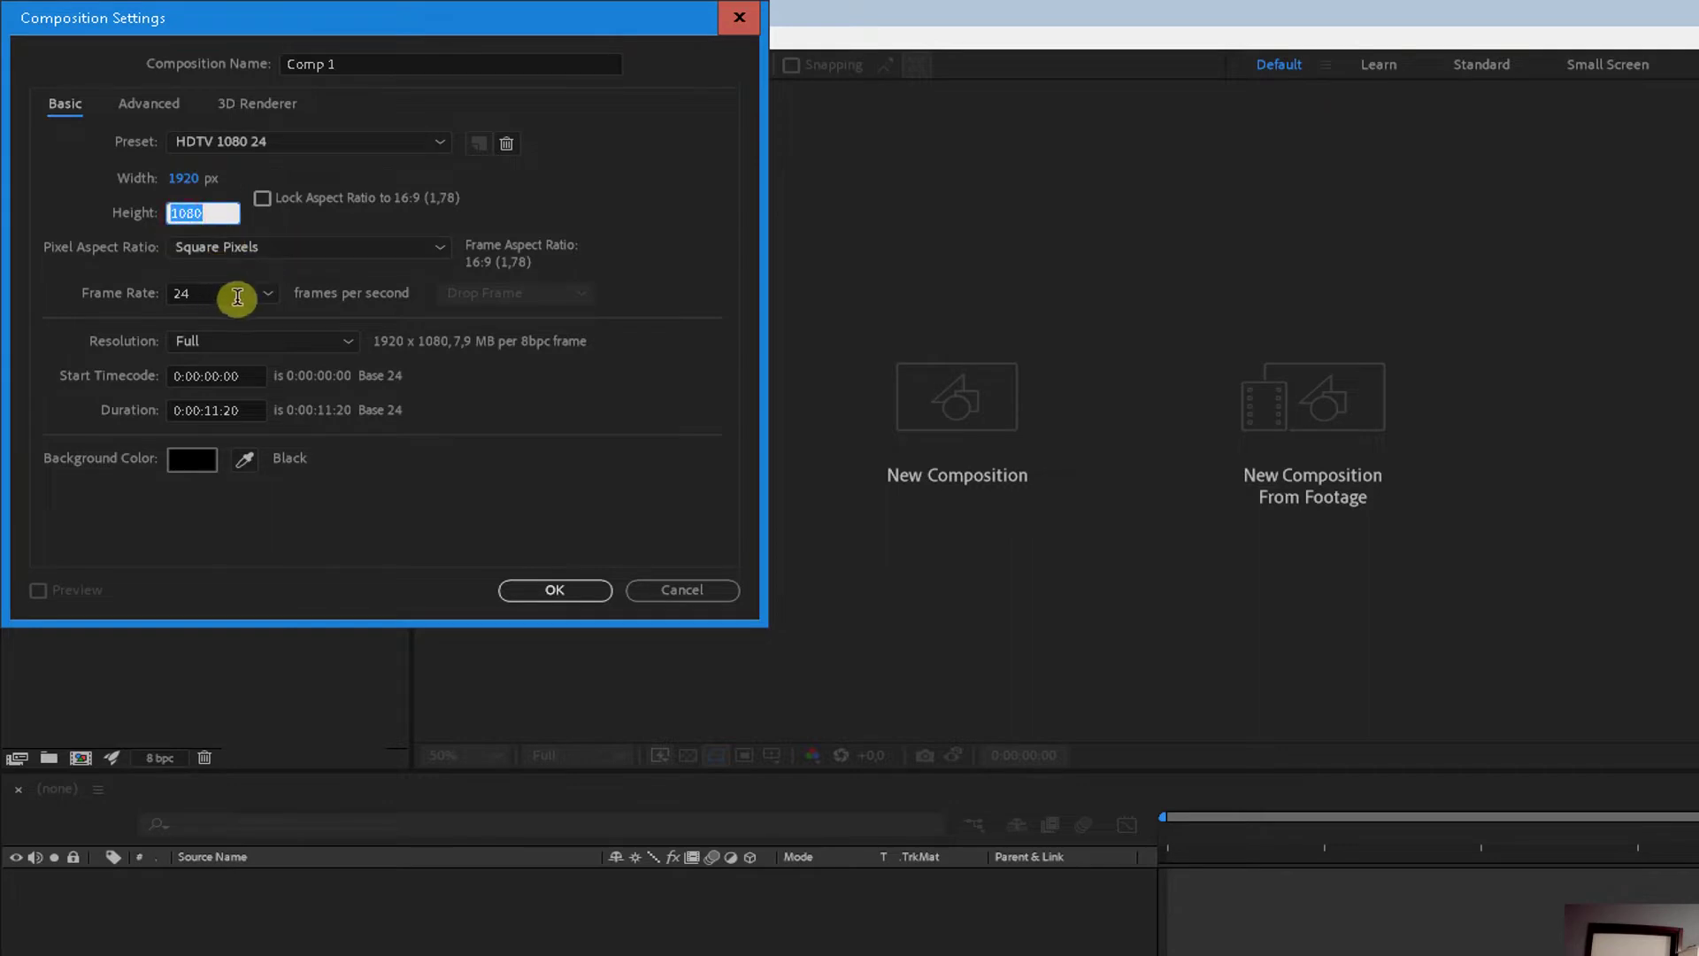
left_click(188, 294)
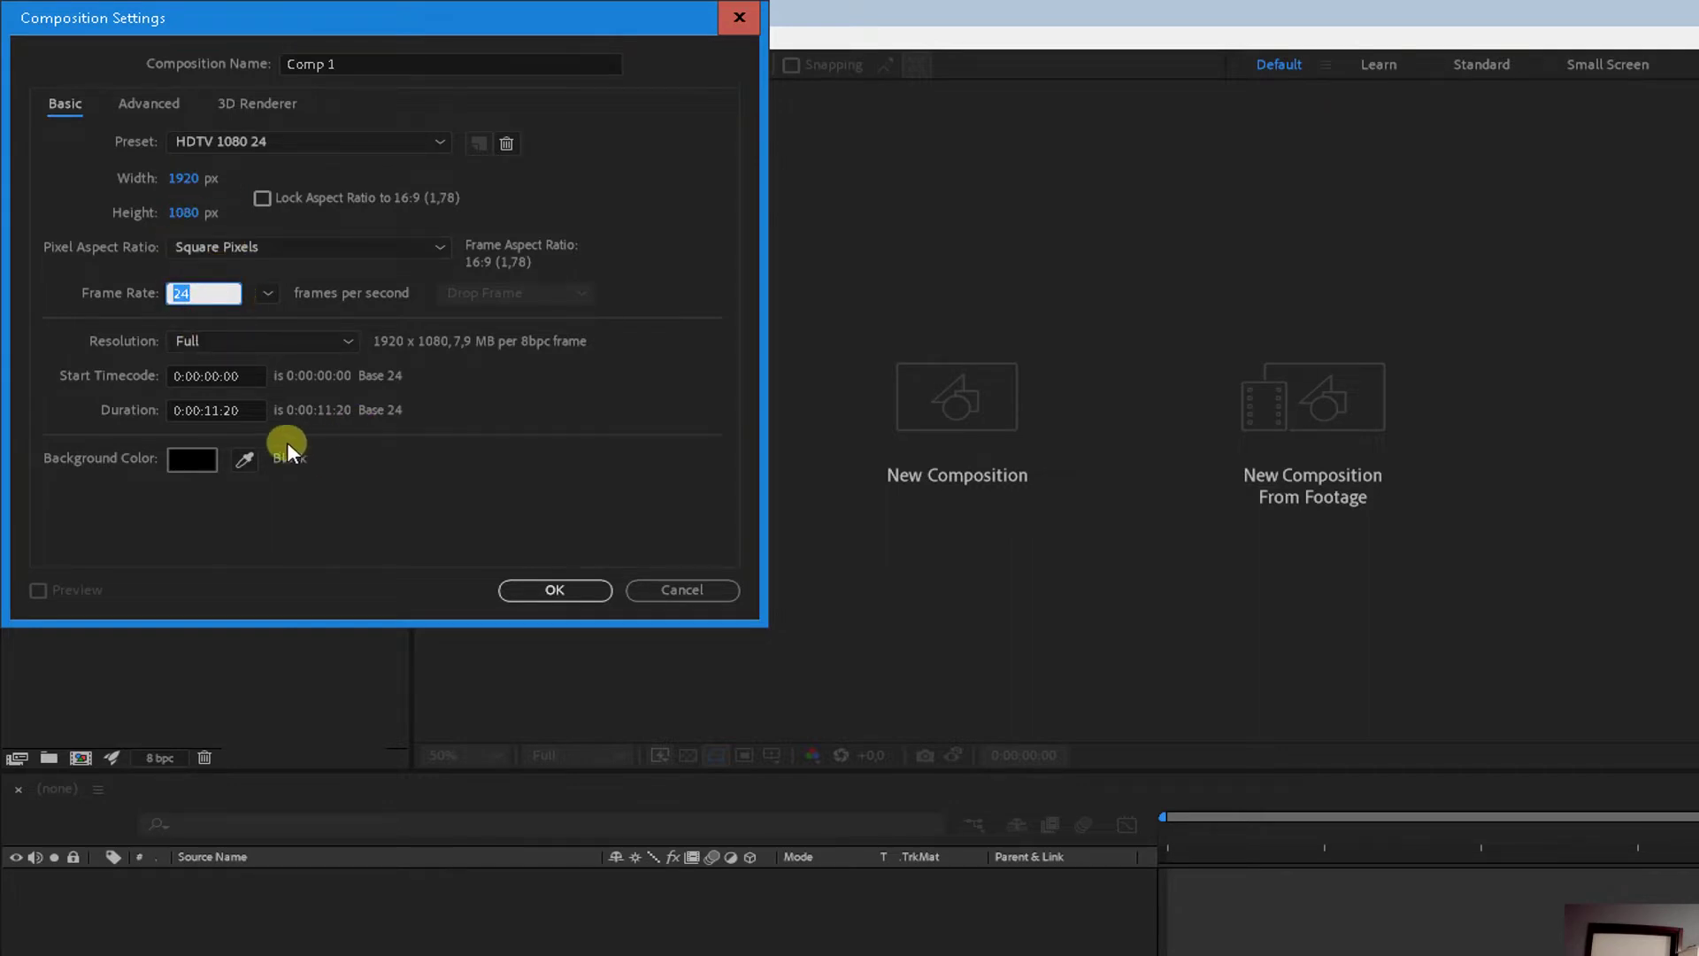
left_click(205, 409)
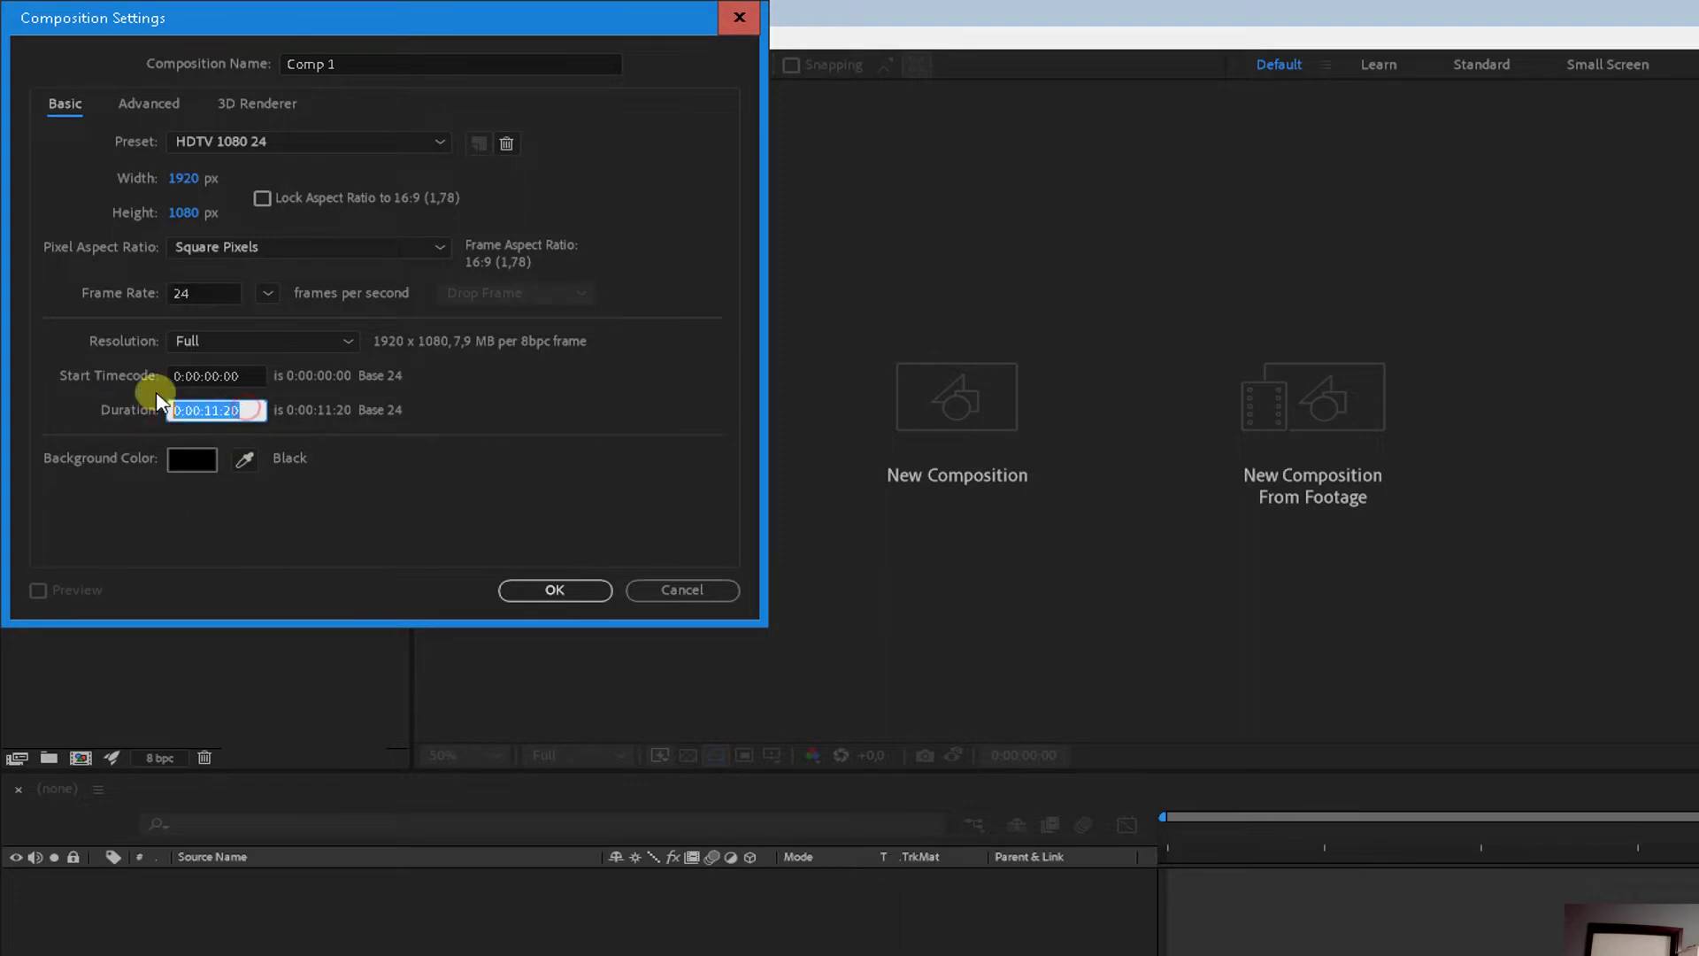
type("1000")
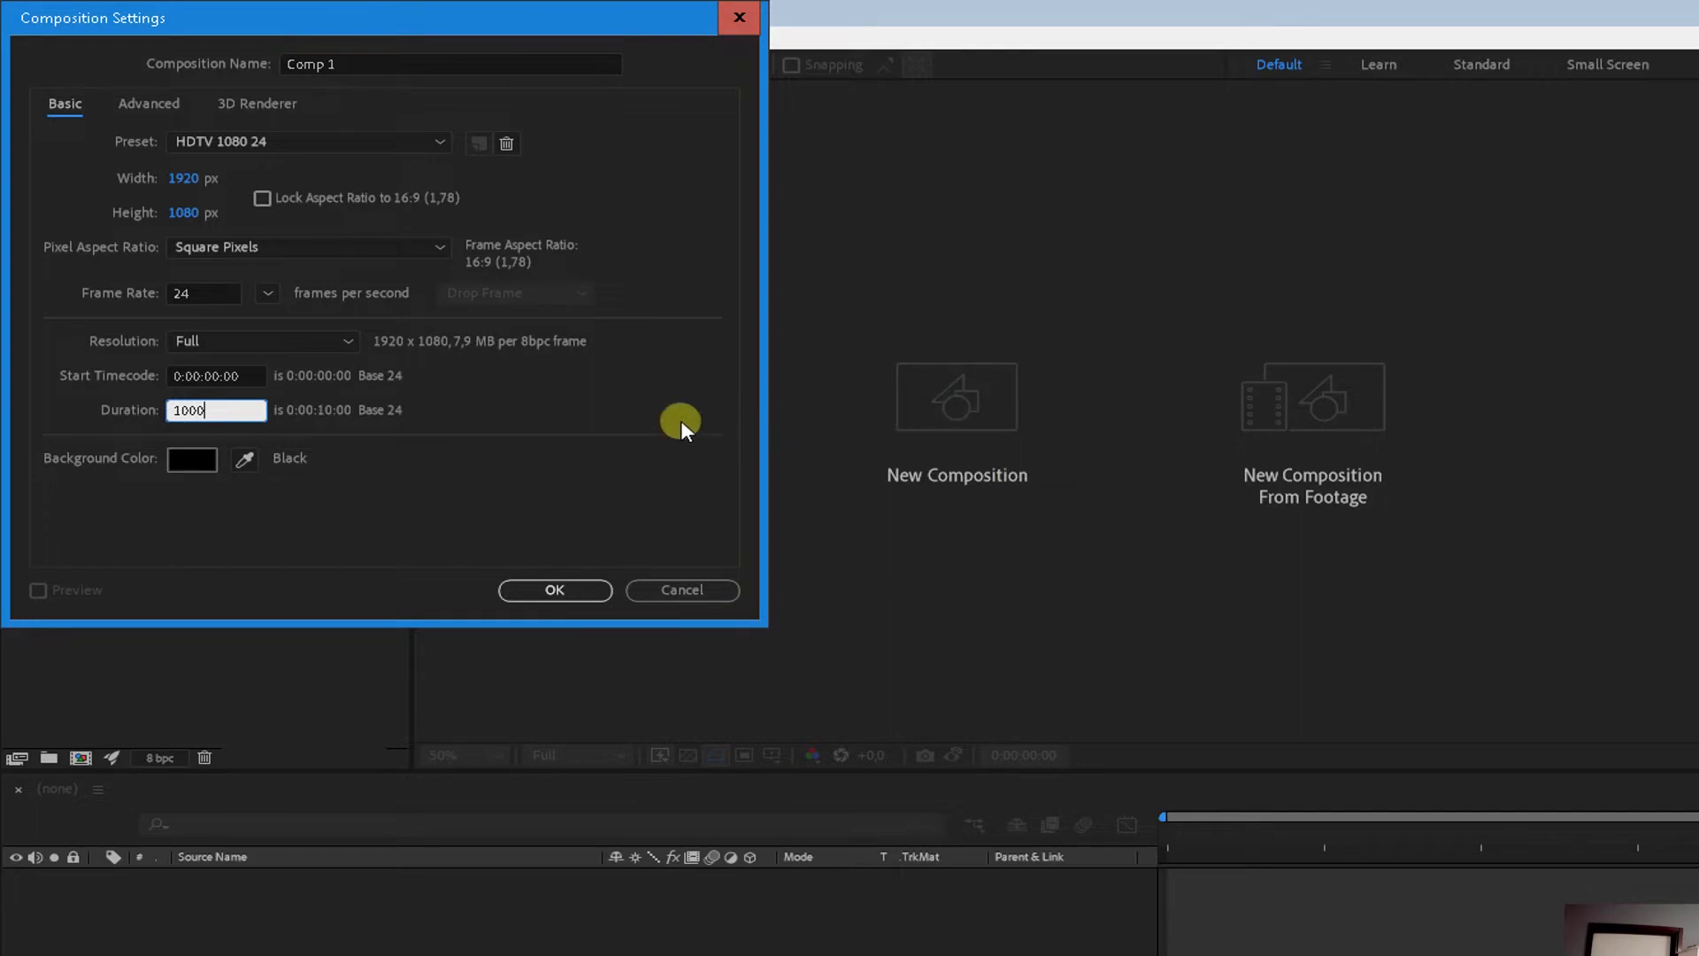
left_click(681, 419)
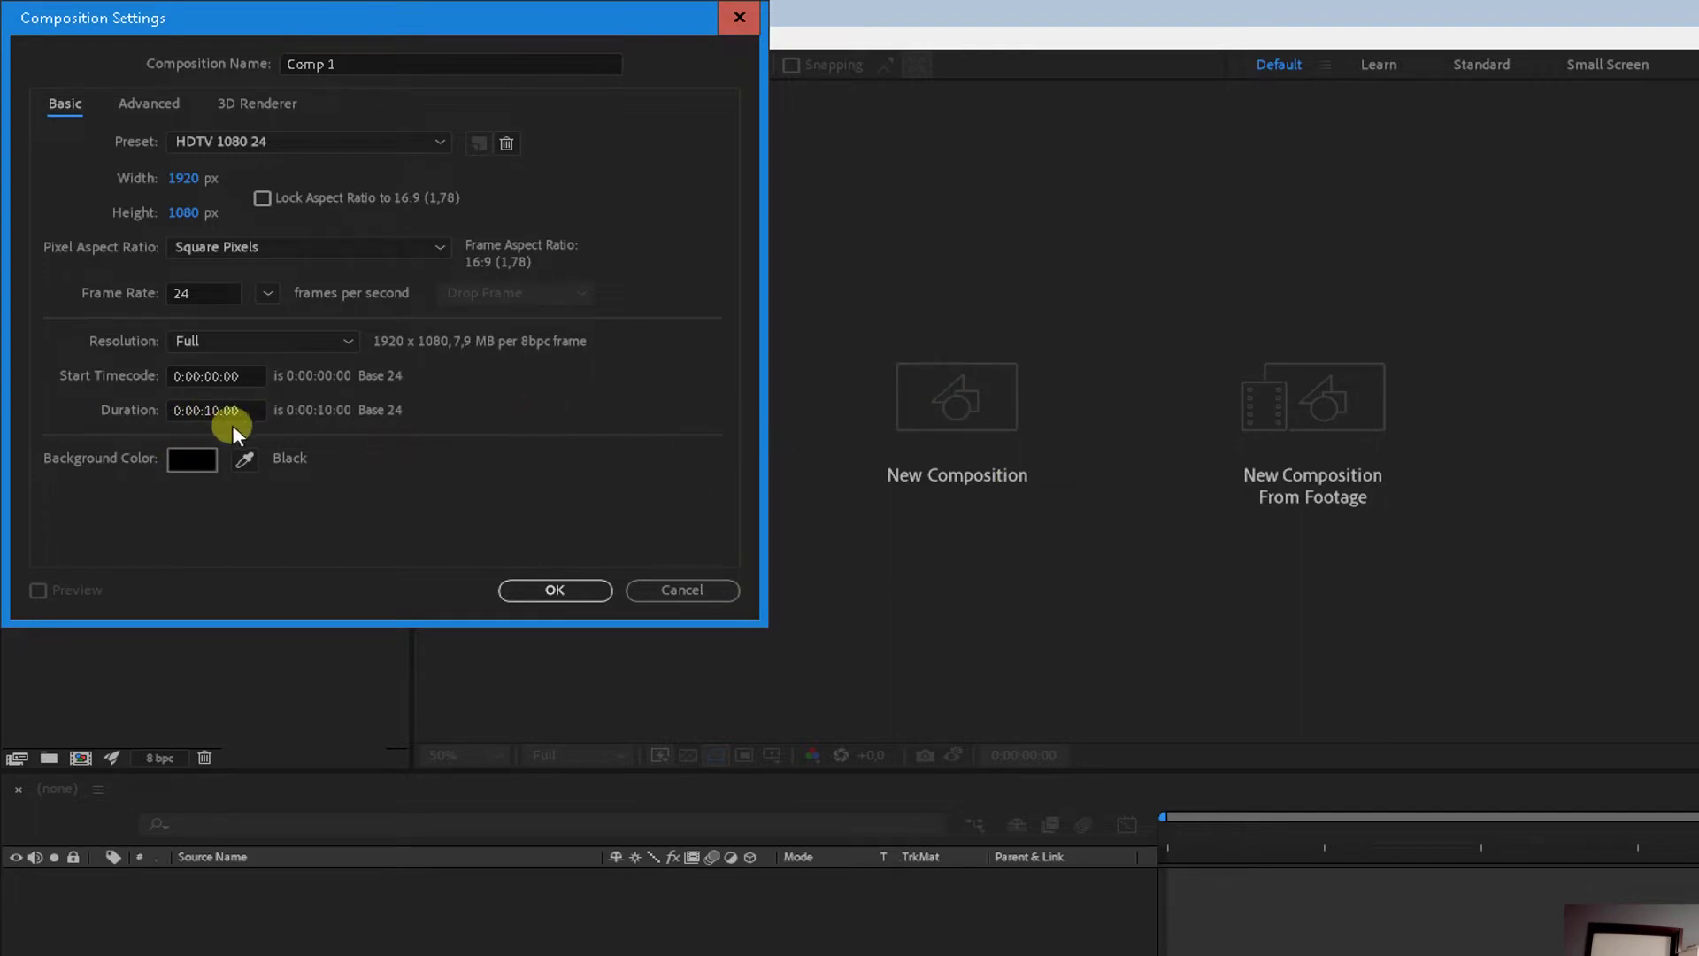
left_click(557, 591)
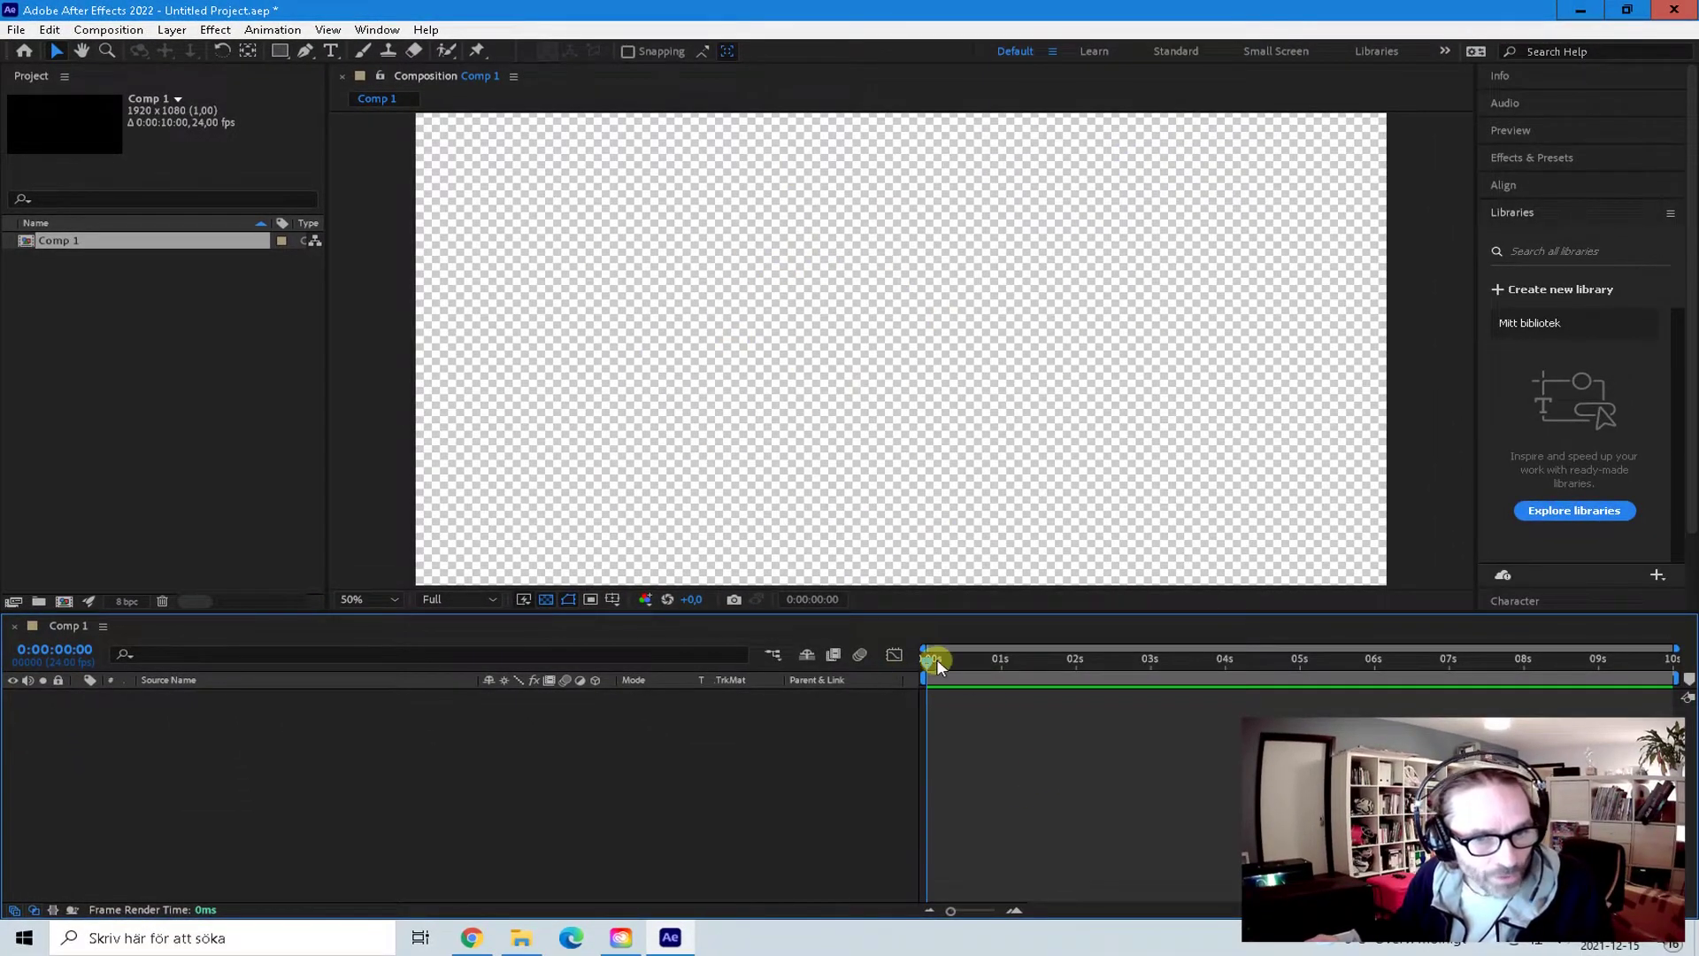
mouse_move(936, 658)
left_mouse_down()
mouse_move(989, 658)
mouse_move(892, 670)
left_mouse_up()
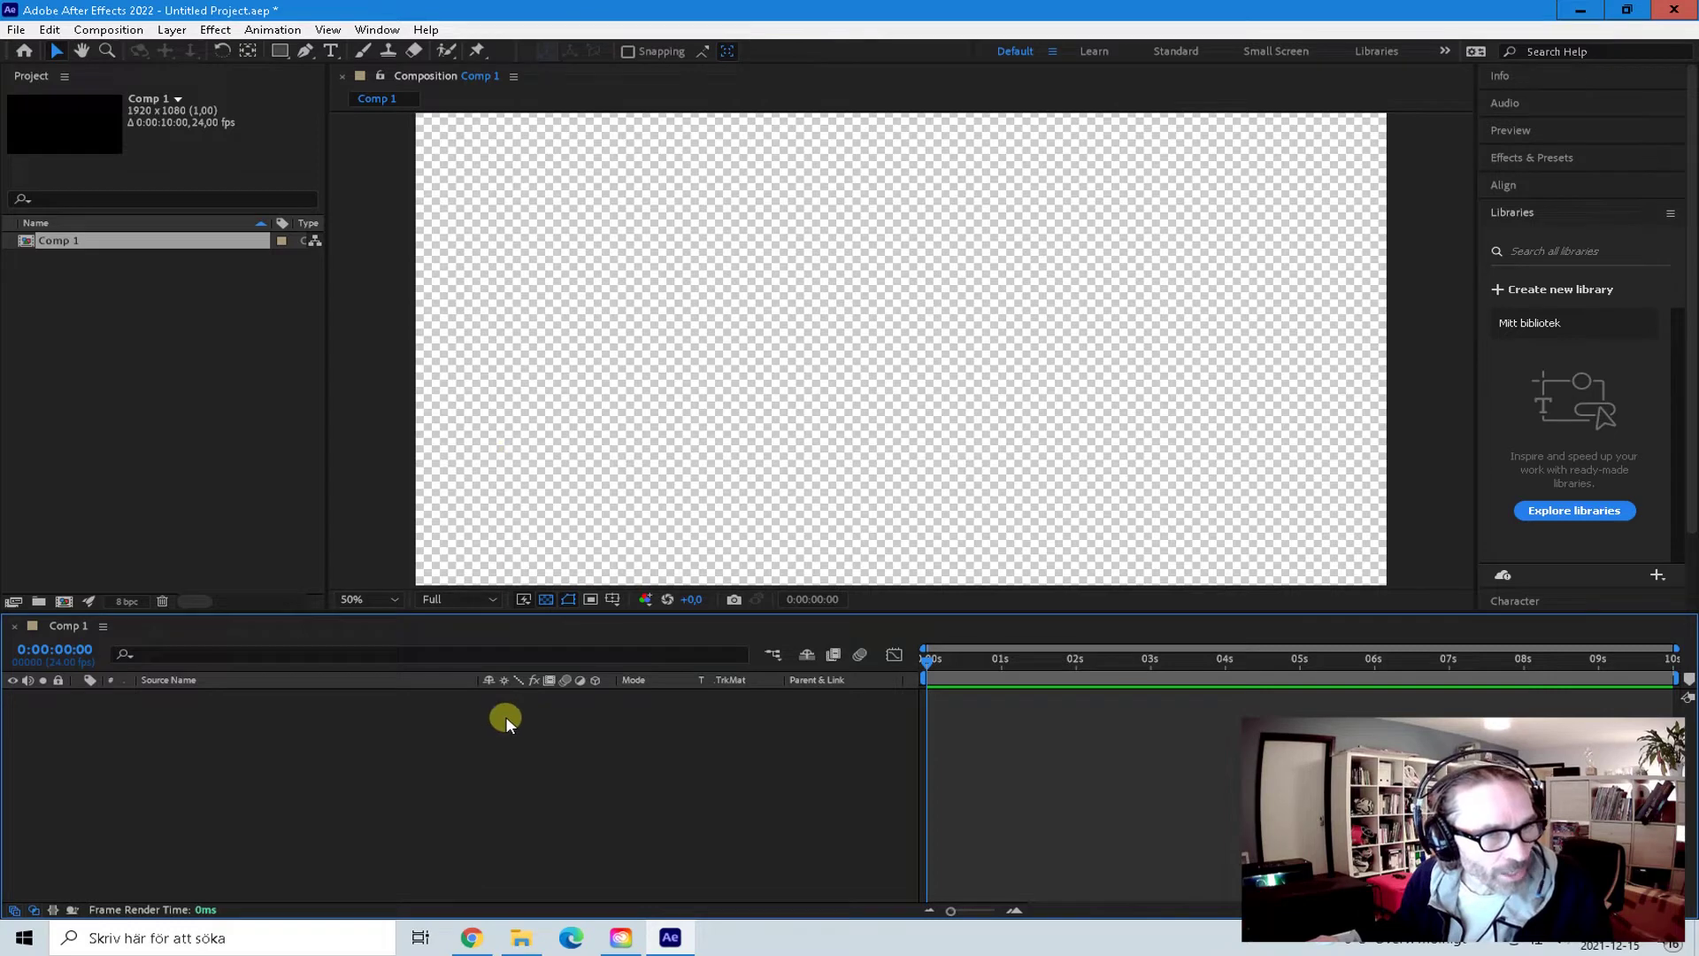
Step: Add a default full-frame 1920×1080 solid, Medium Gray-Orange Solid 1, to Comp 1
left_click(166, 30)
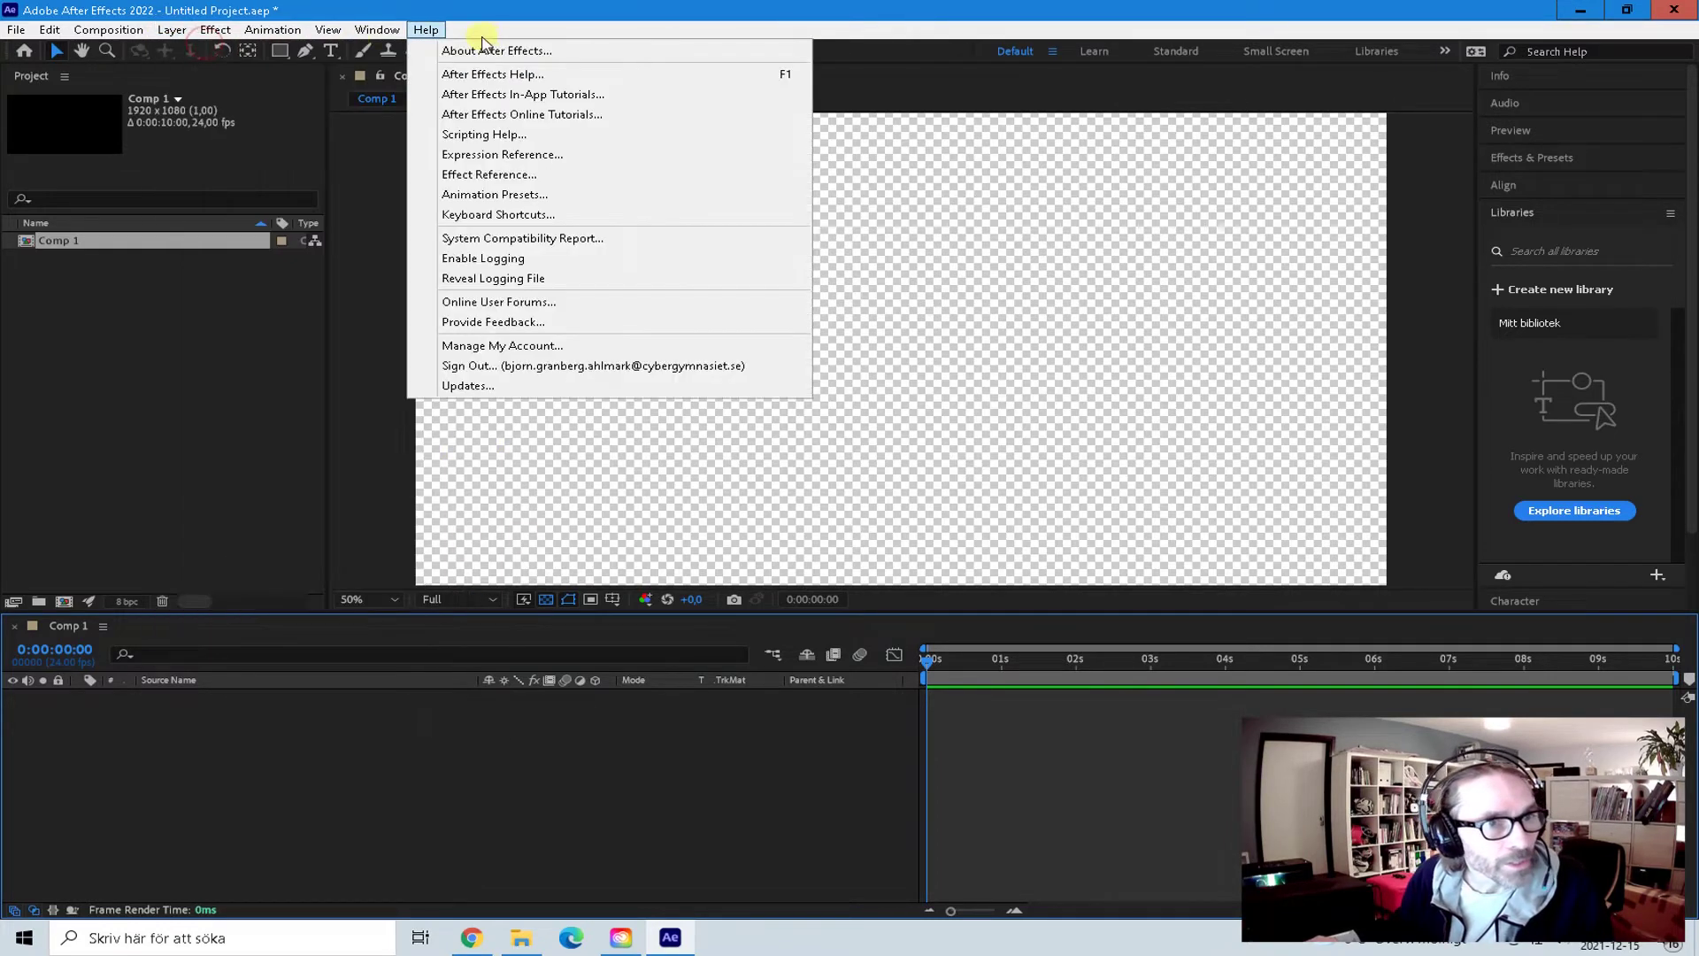
mouse_move(213, 33)
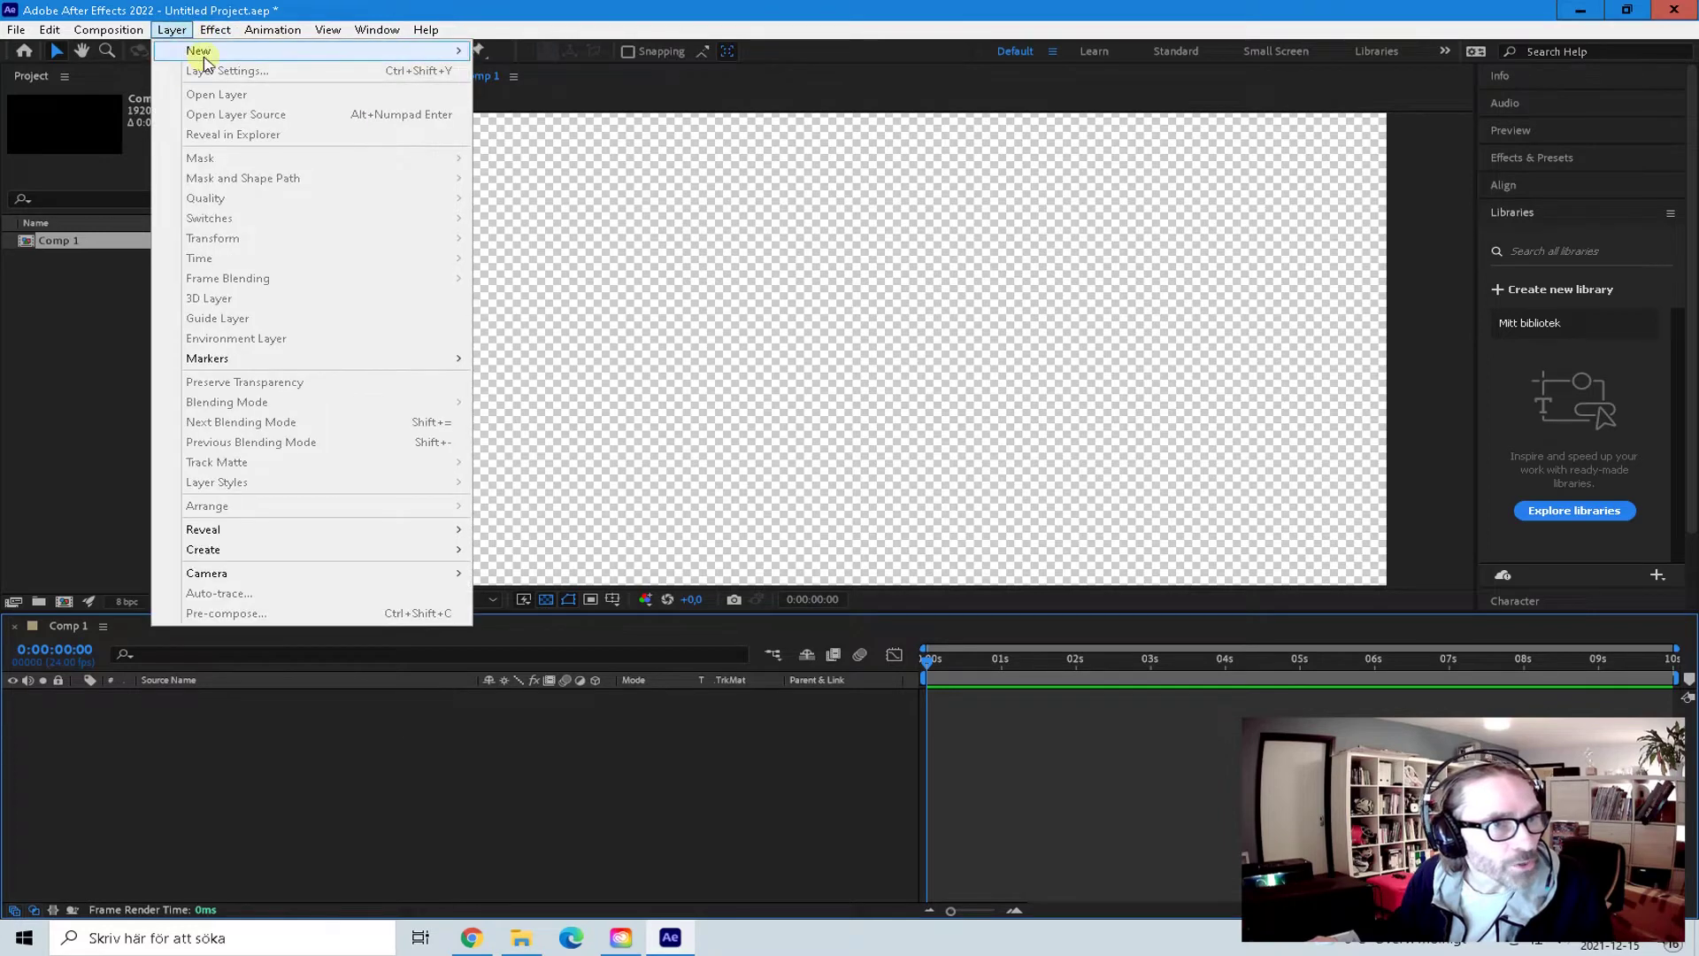
mouse_move(471, 56)
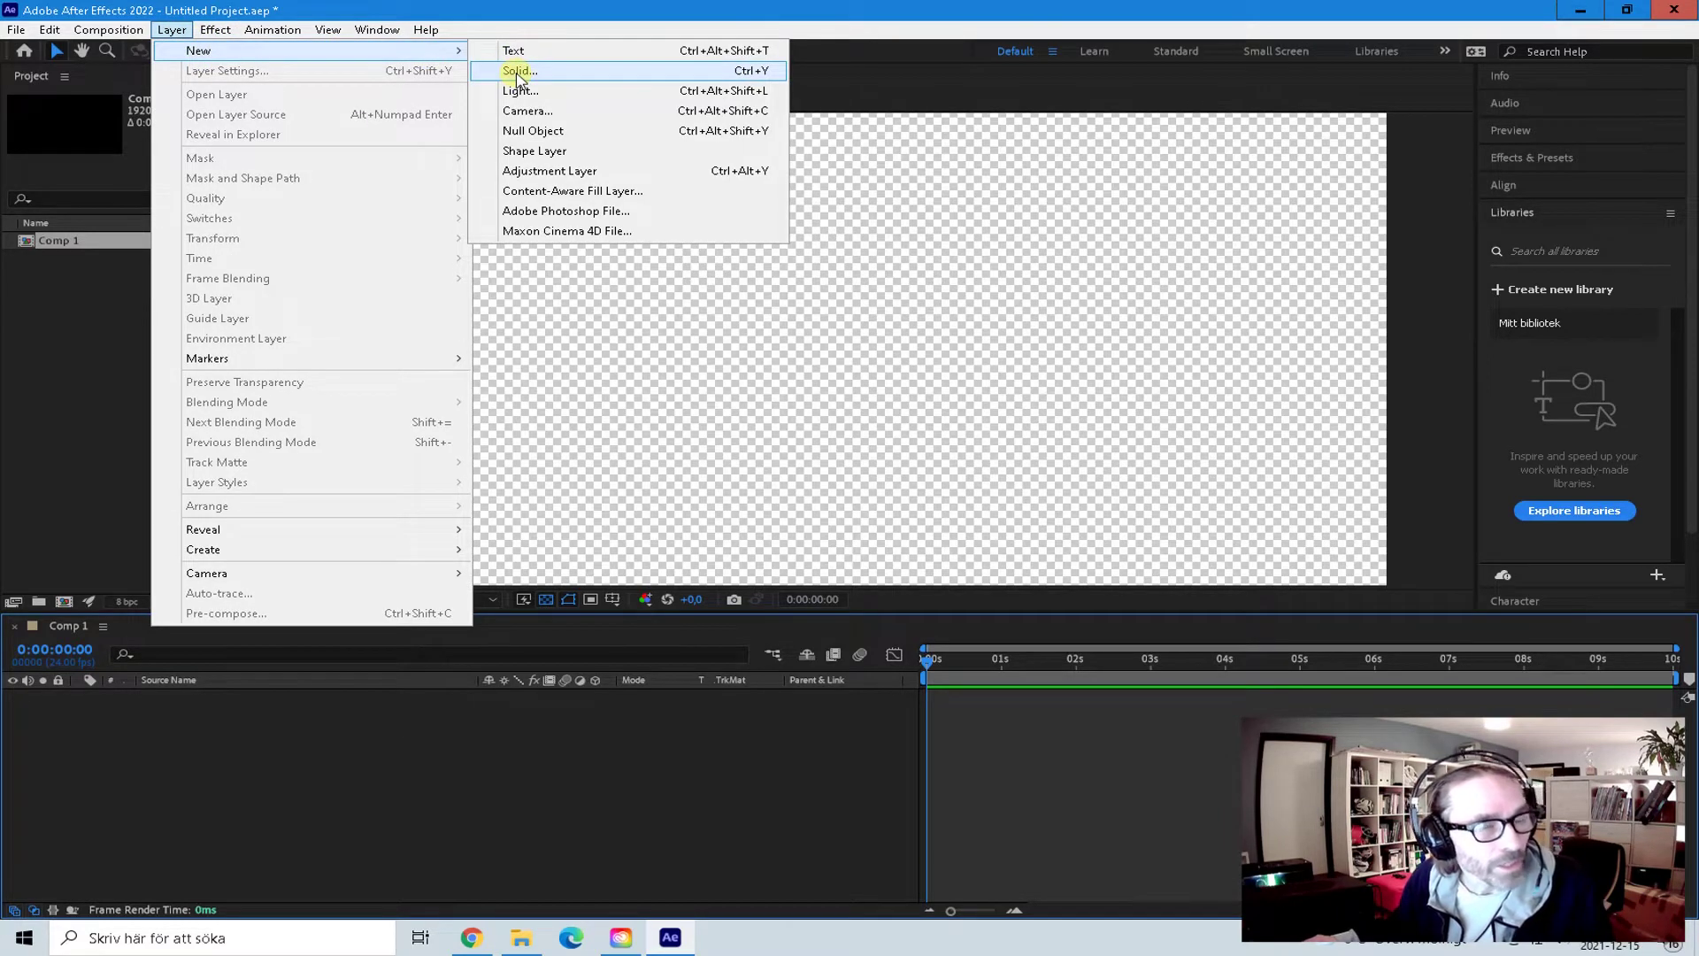
left_click(518, 73)
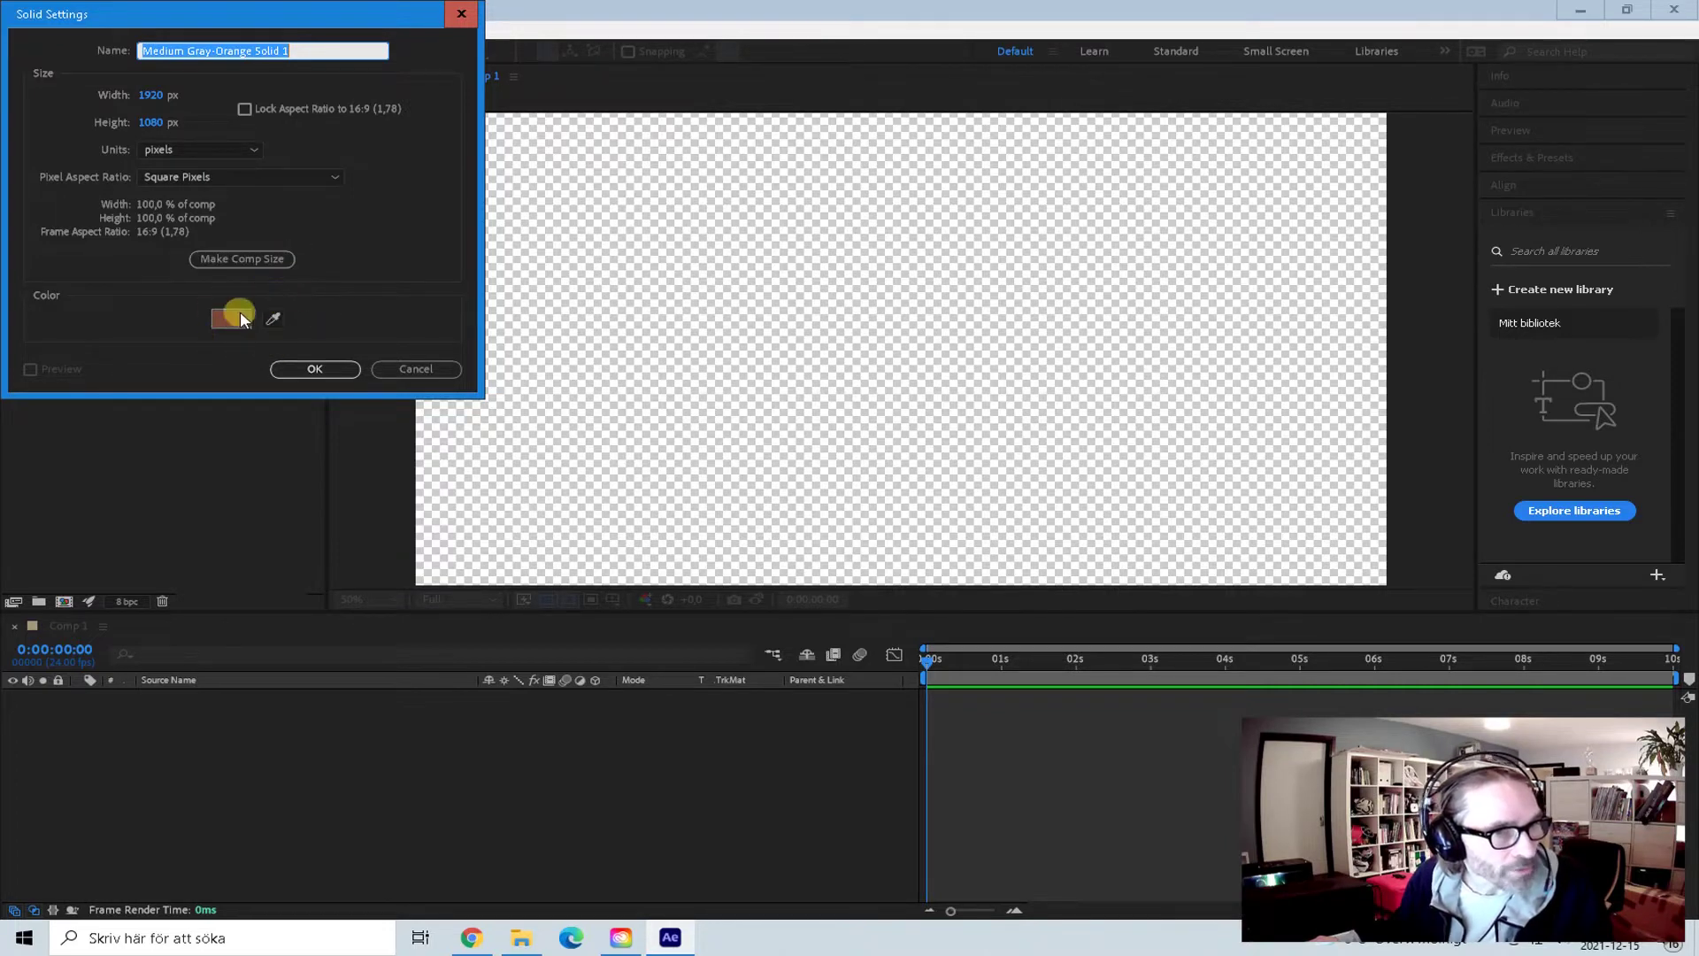
left_click(321, 369)
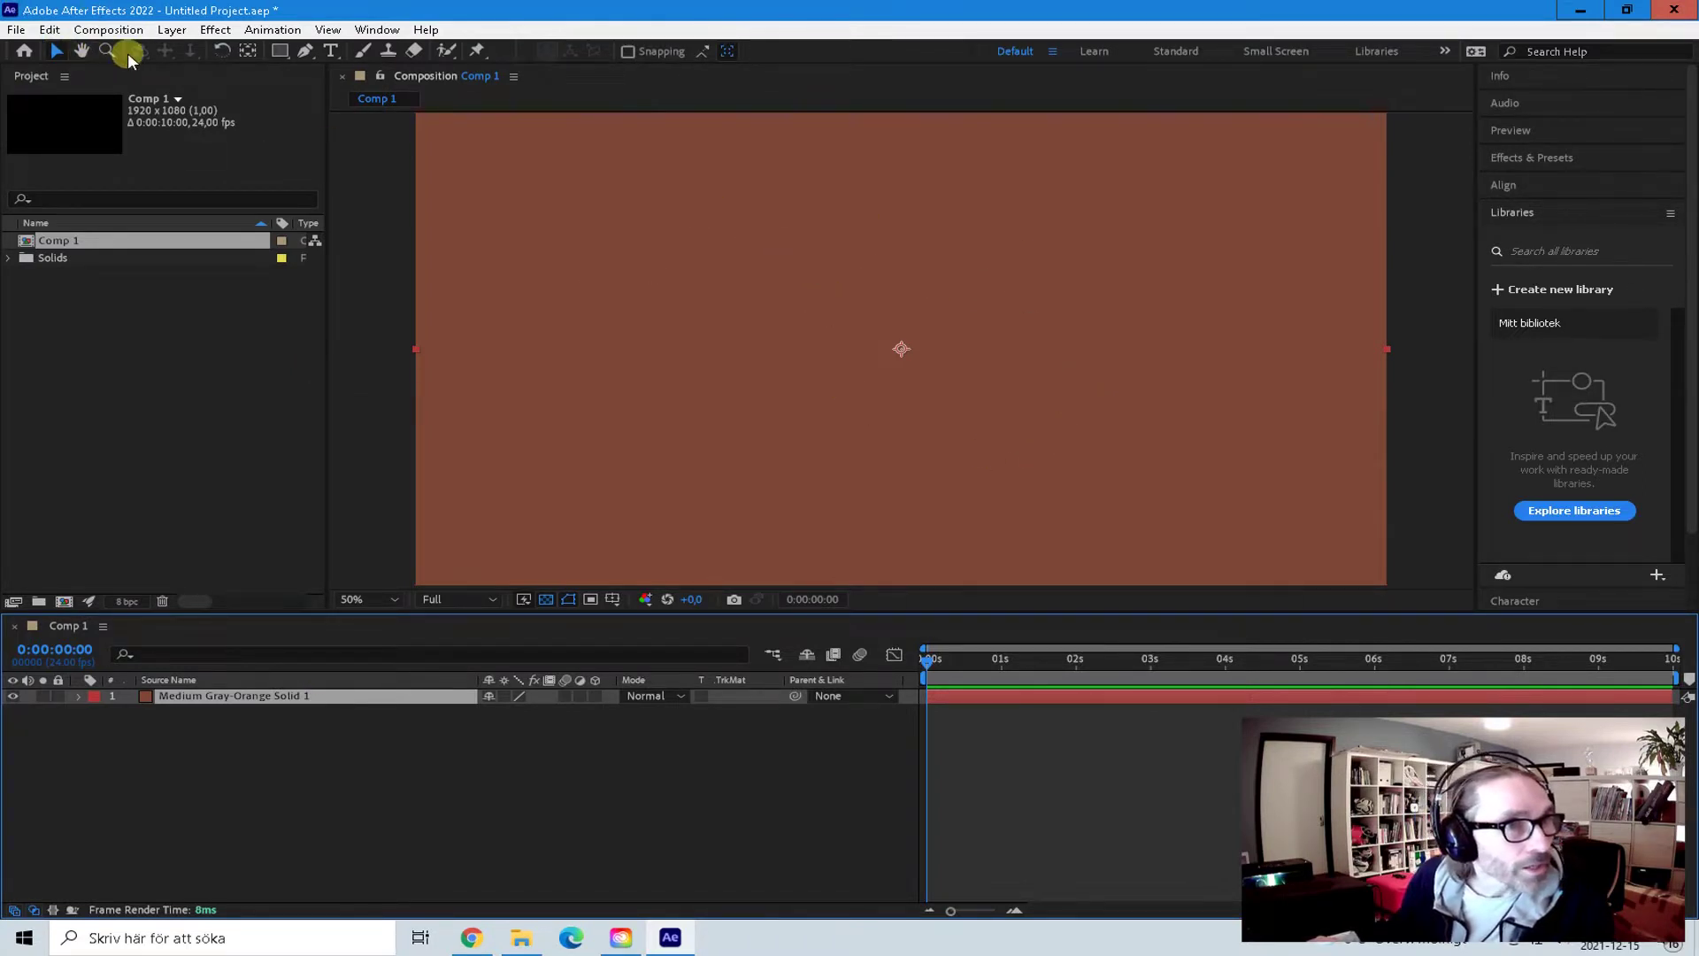
Step: Apply Generate > Gradient Ramp to the orange solid, turning it into a black-to-white vertical gradient
left_click(221, 721)
left_click(200, 694)
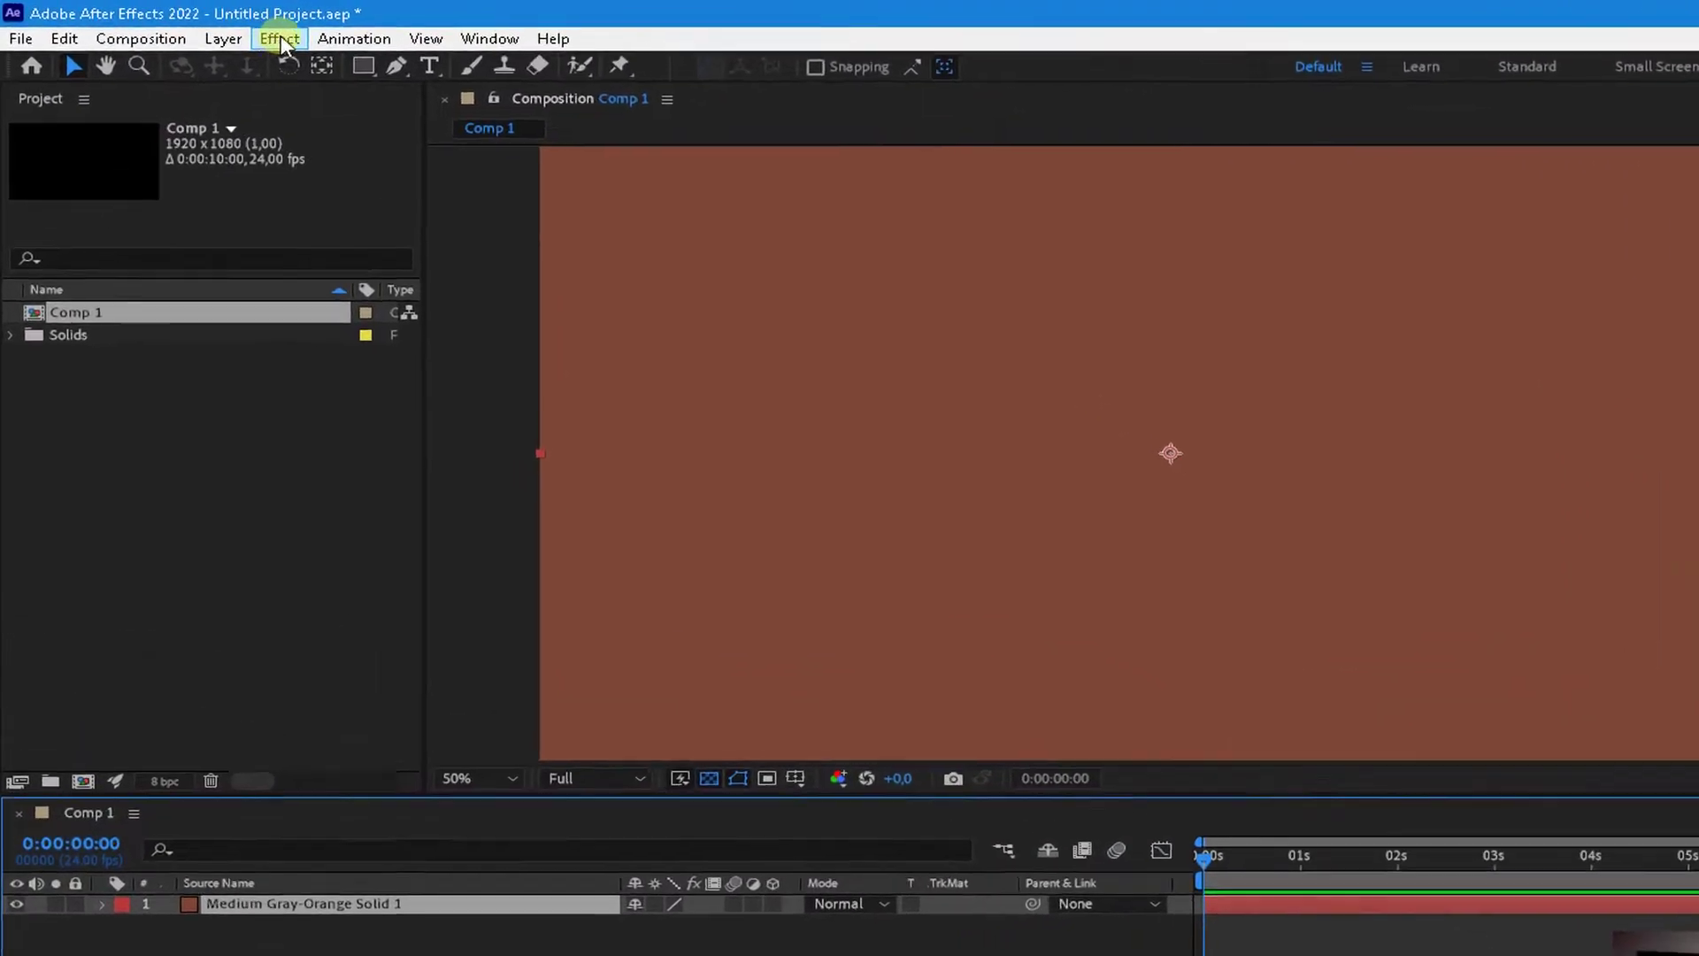
left_click(224, 32)
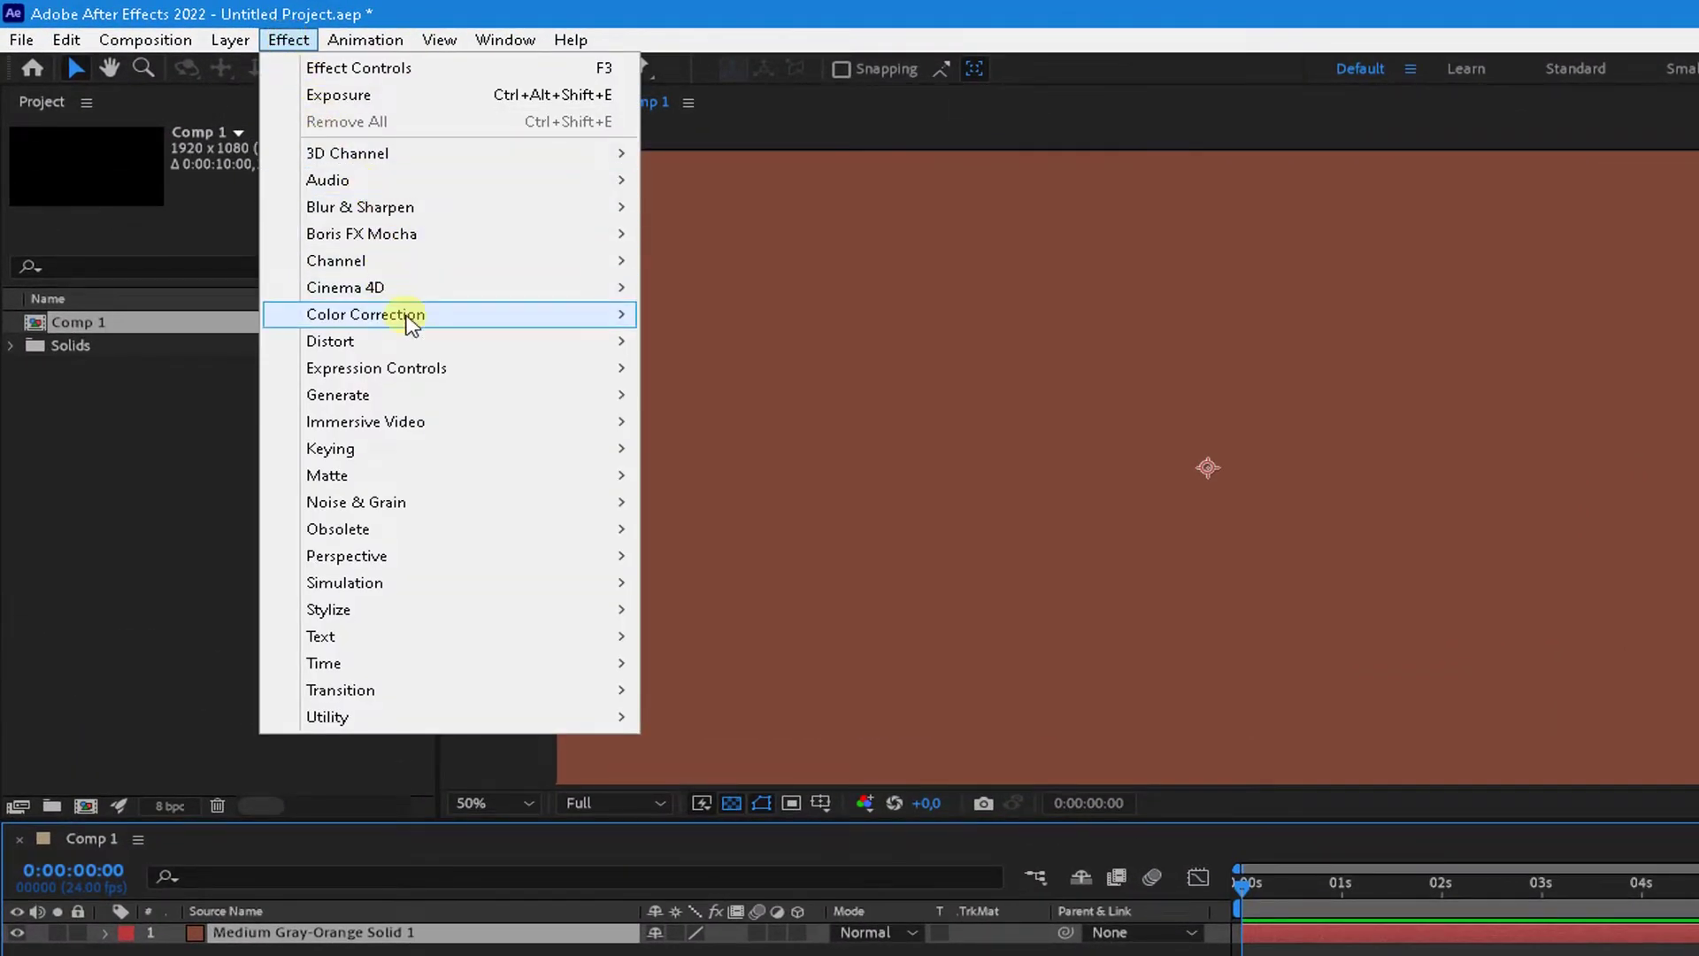
mouse_move(453, 392)
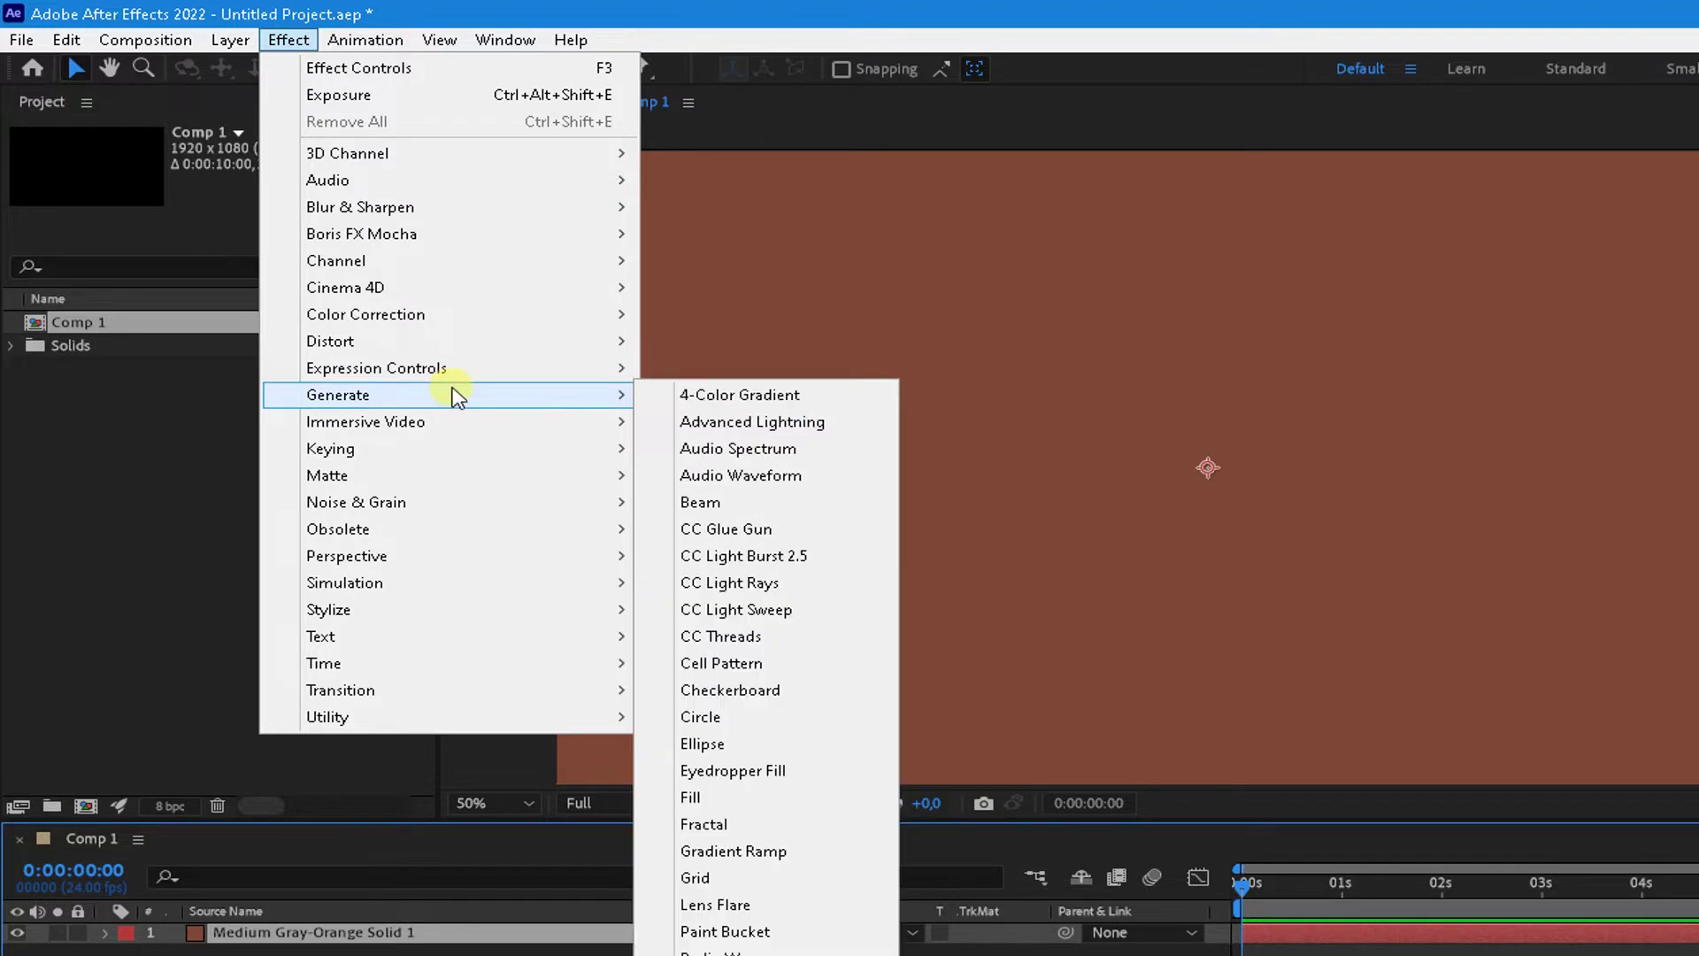
left_click(835, 857)
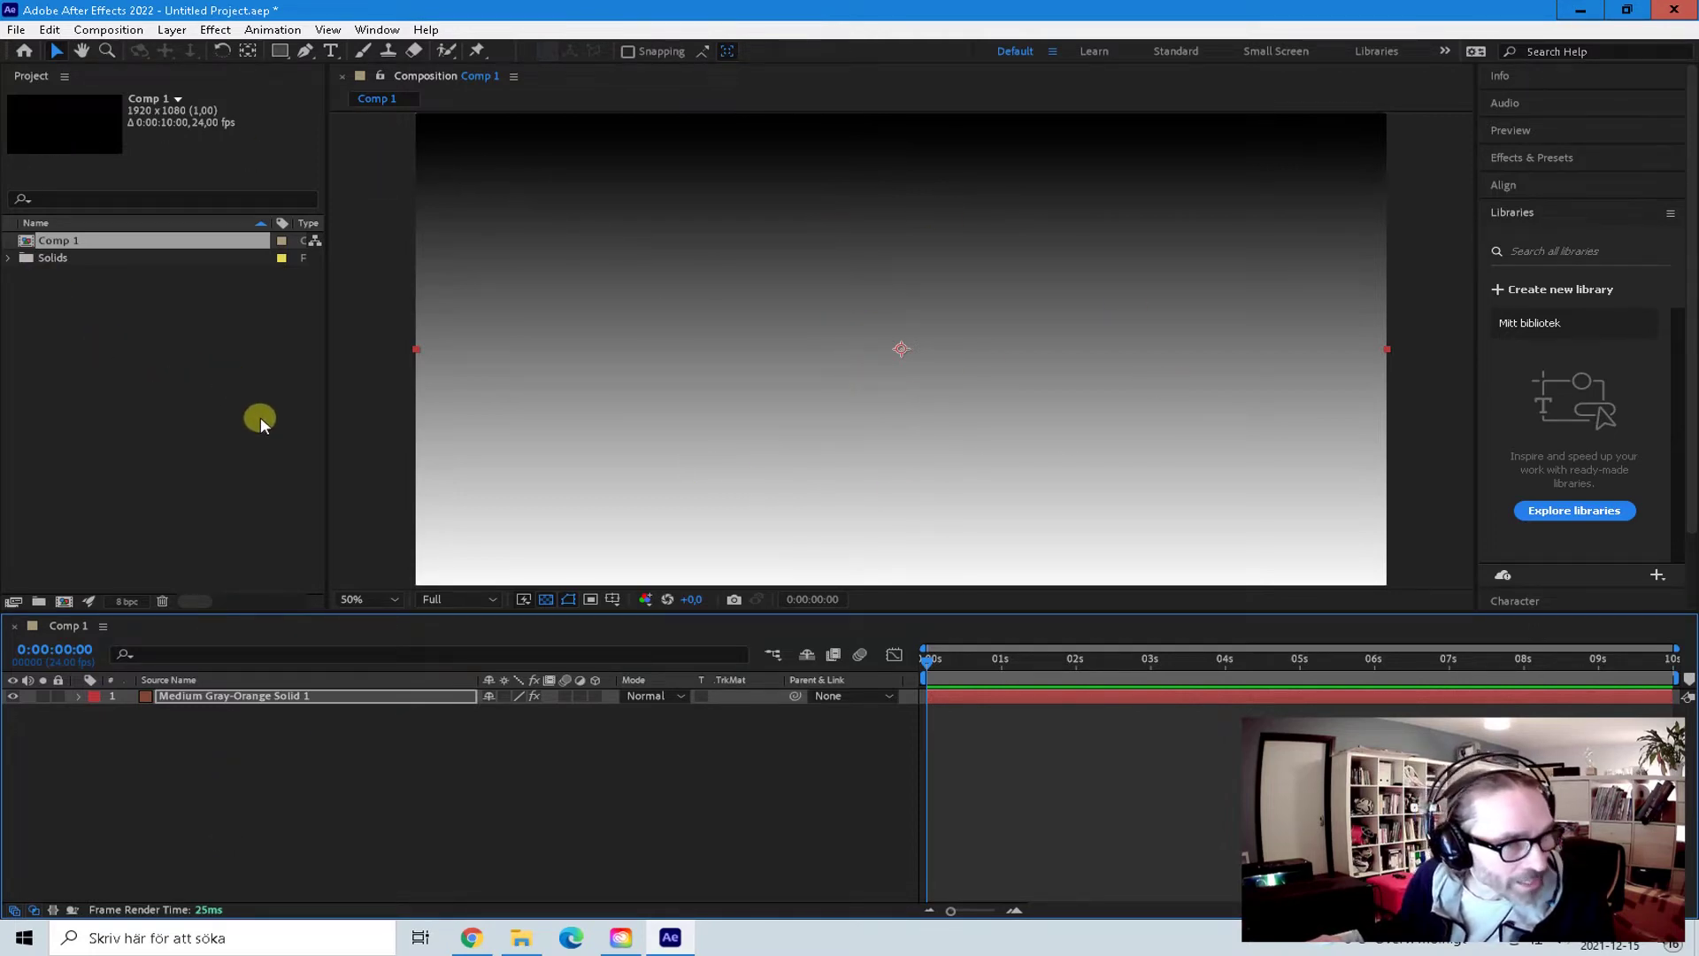
left_click(292, 696)
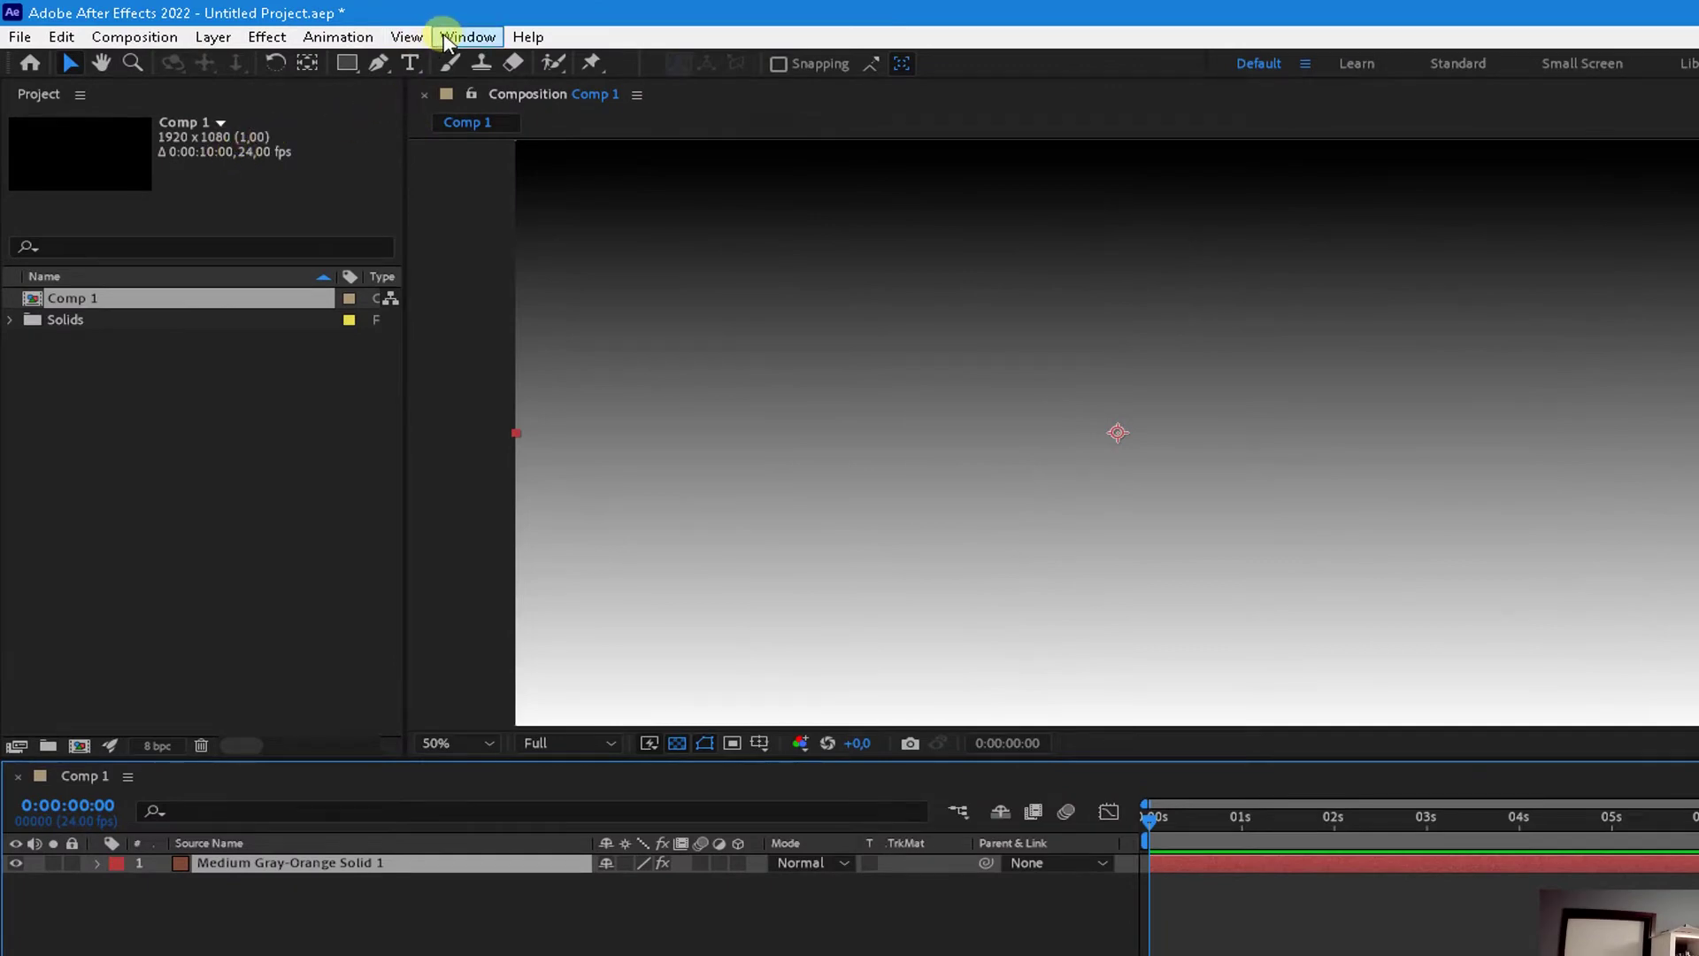
Step: Show the solid's Gradient Ramp settings in Effect Controls: linear, 960,0 to 960,1080, black to white
left_click(445, 41)
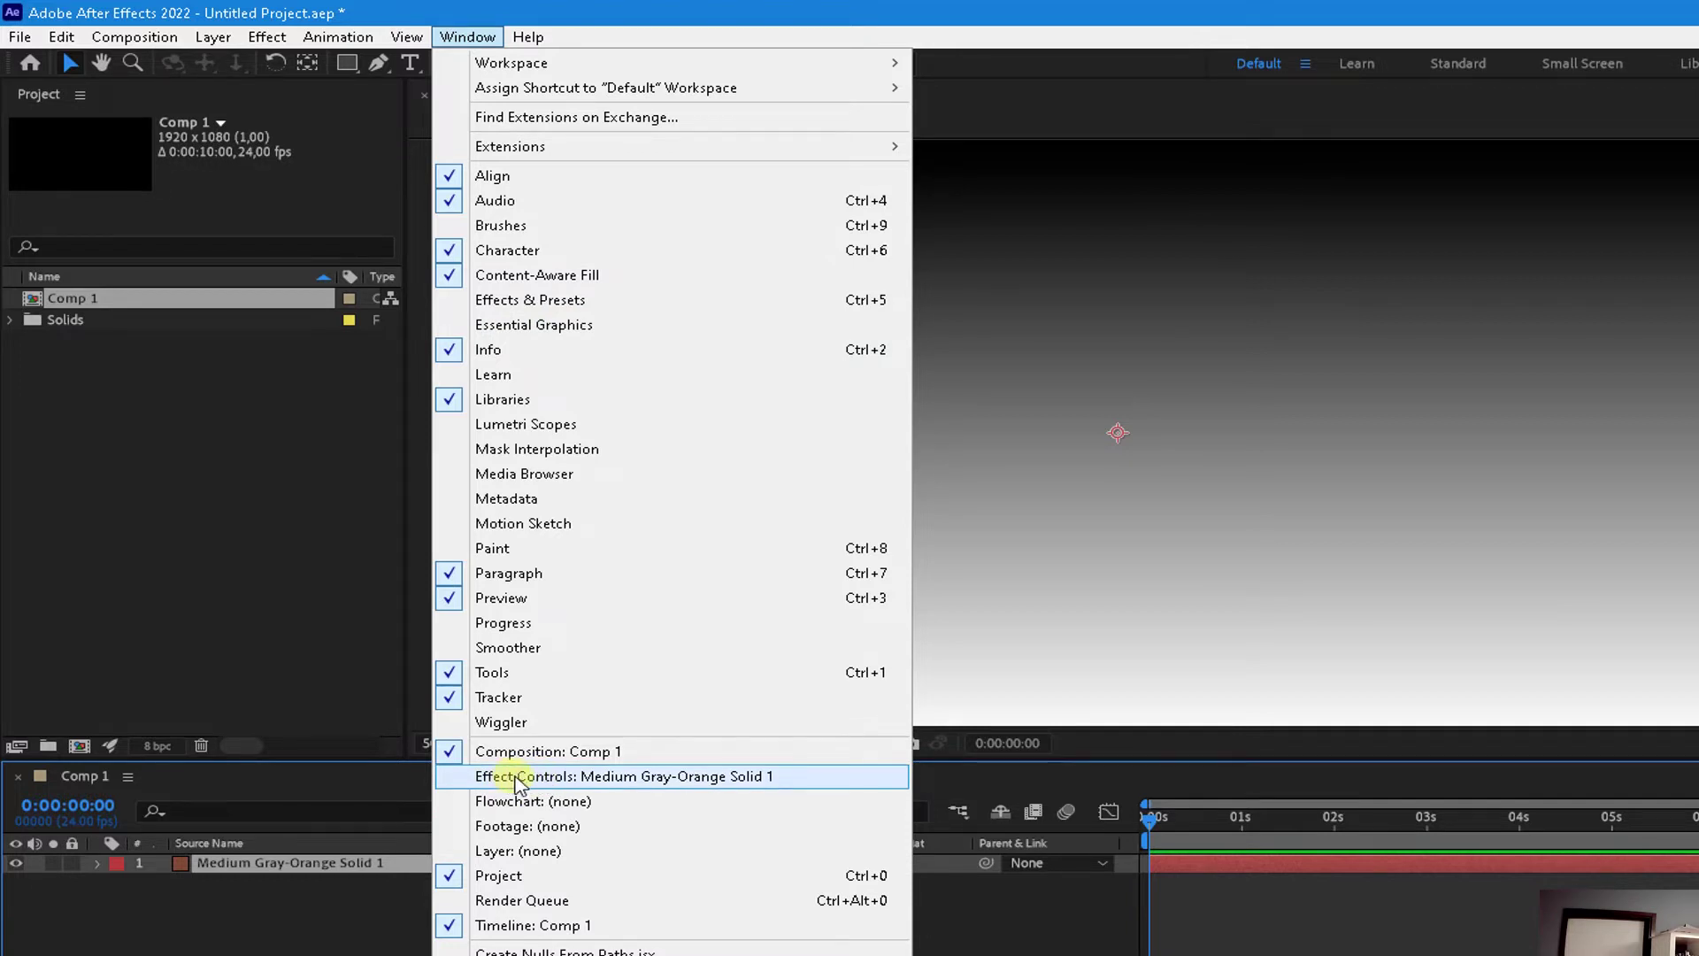
left_click(518, 777)
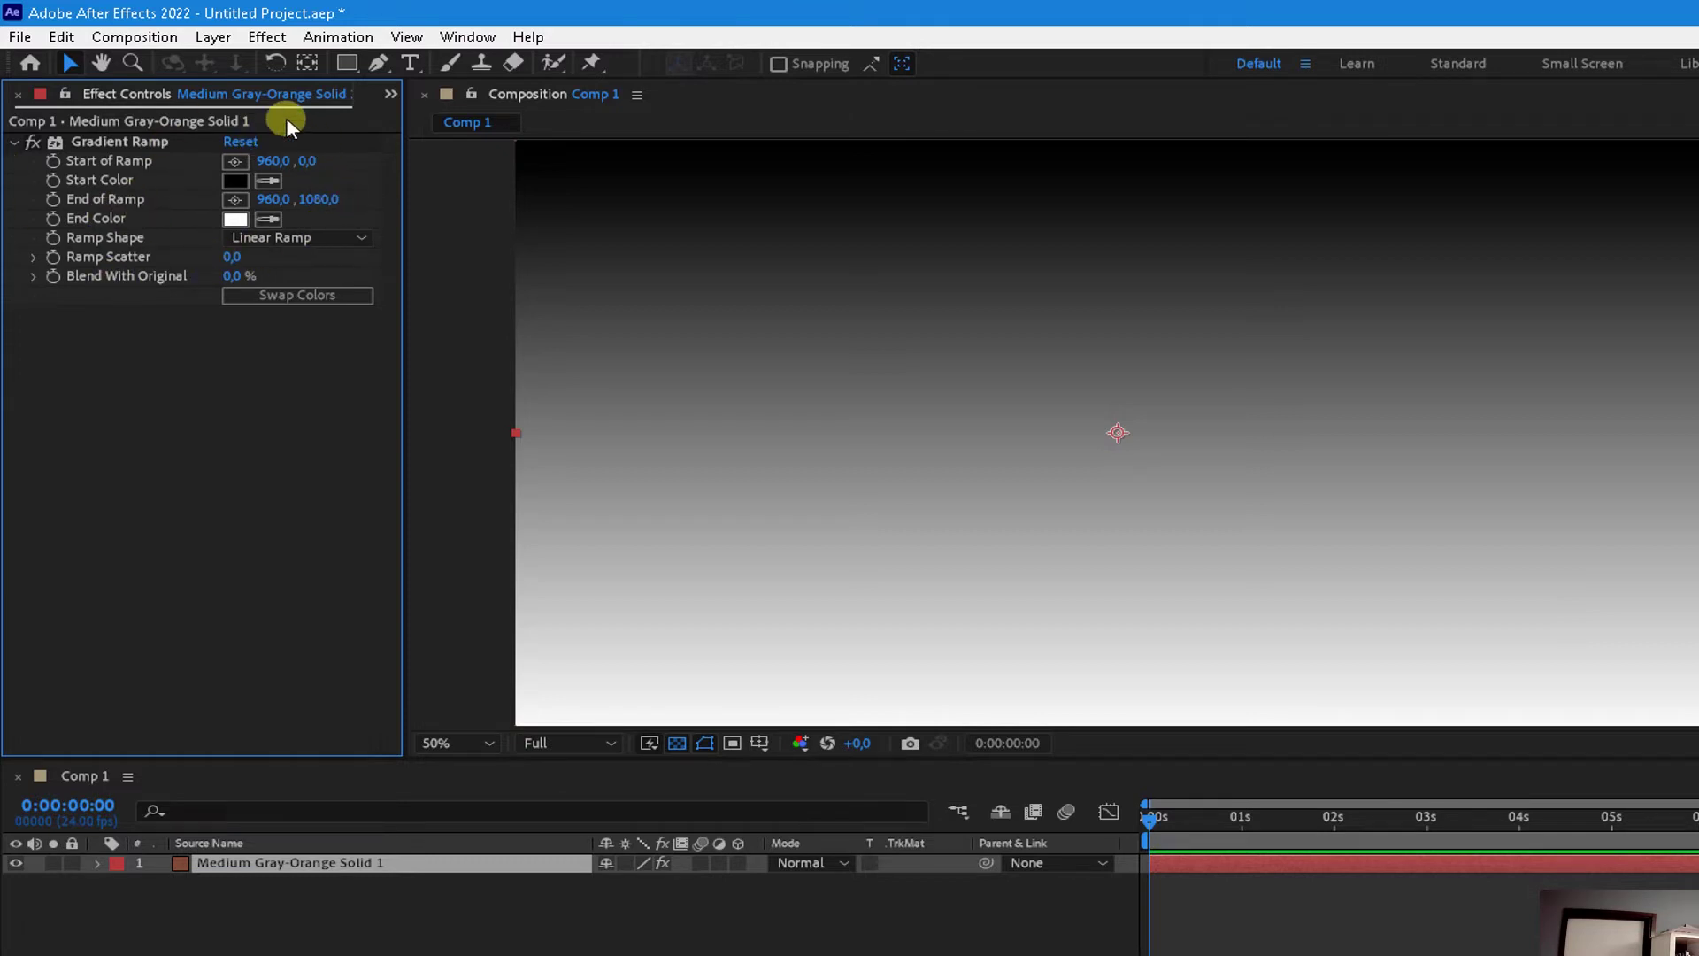
left_click(390, 94)
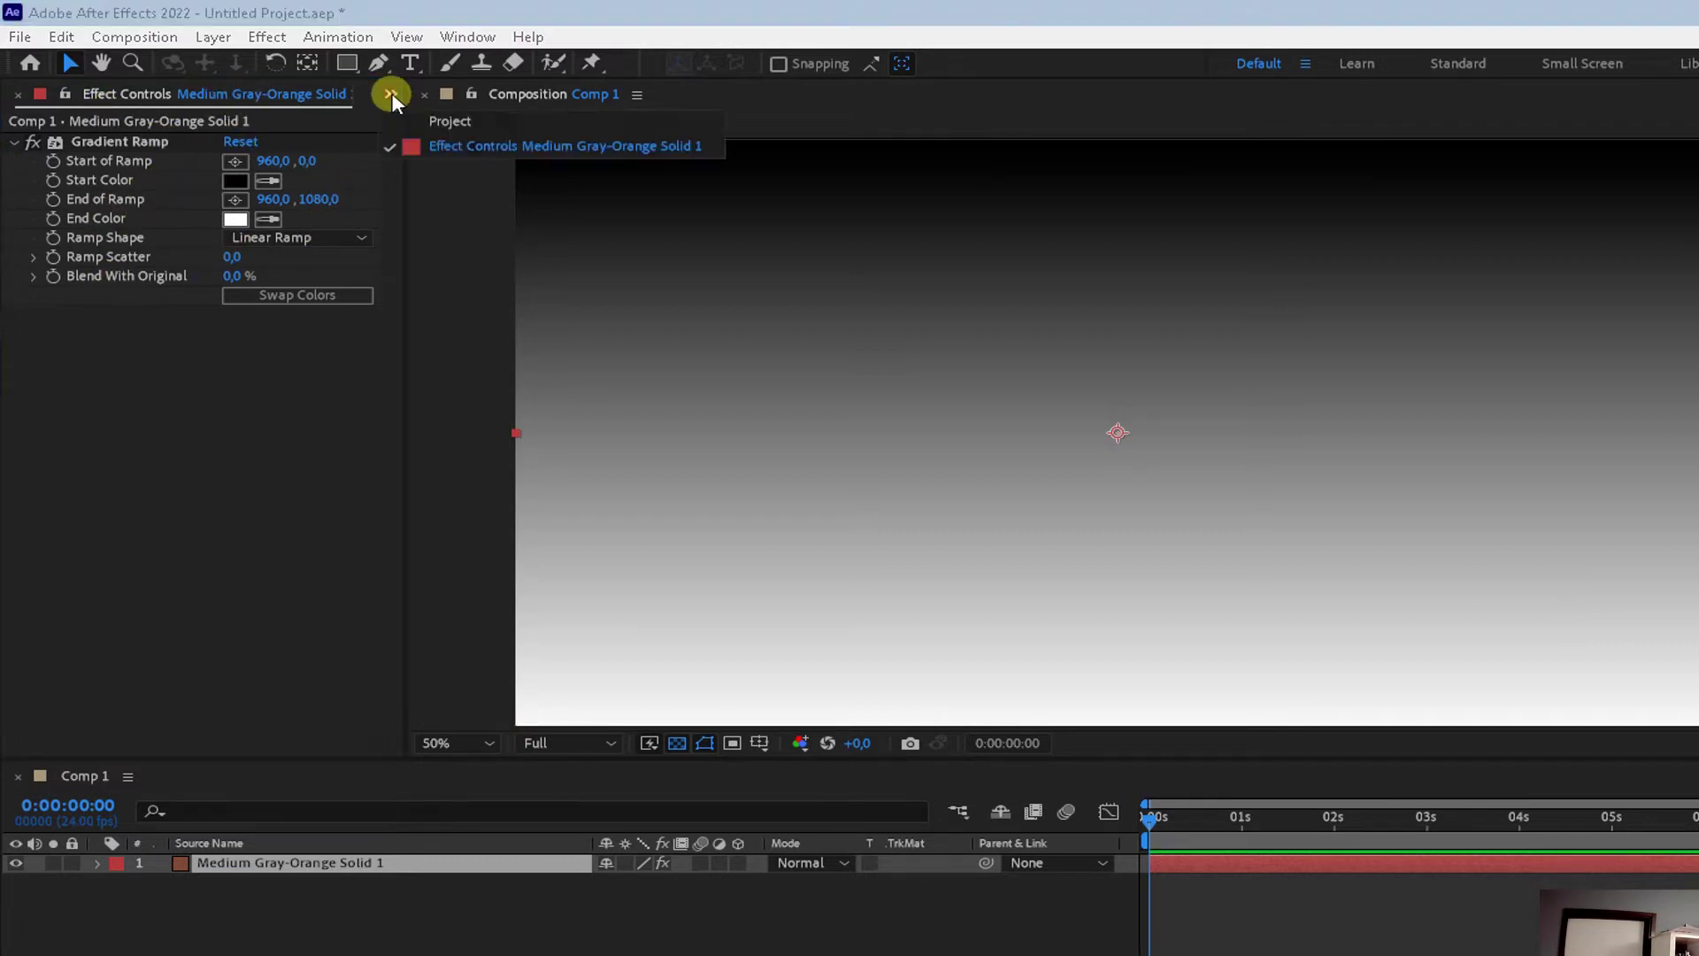
left_click(447, 121)
left_click(390, 95)
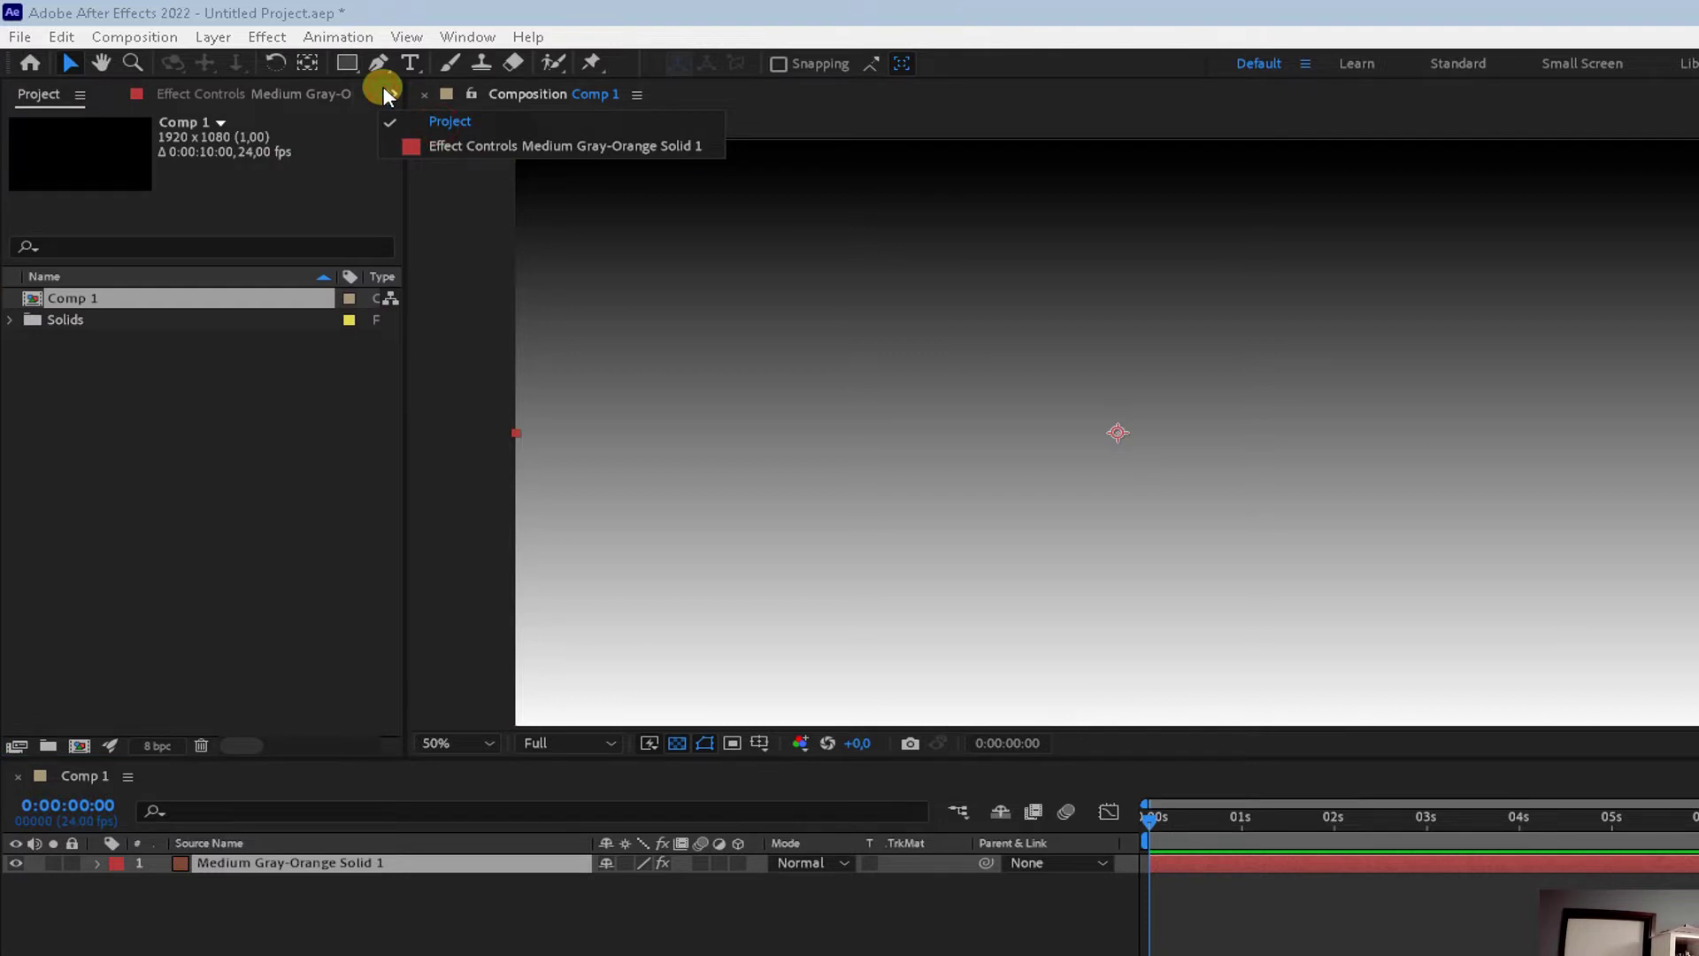
left_click(434, 146)
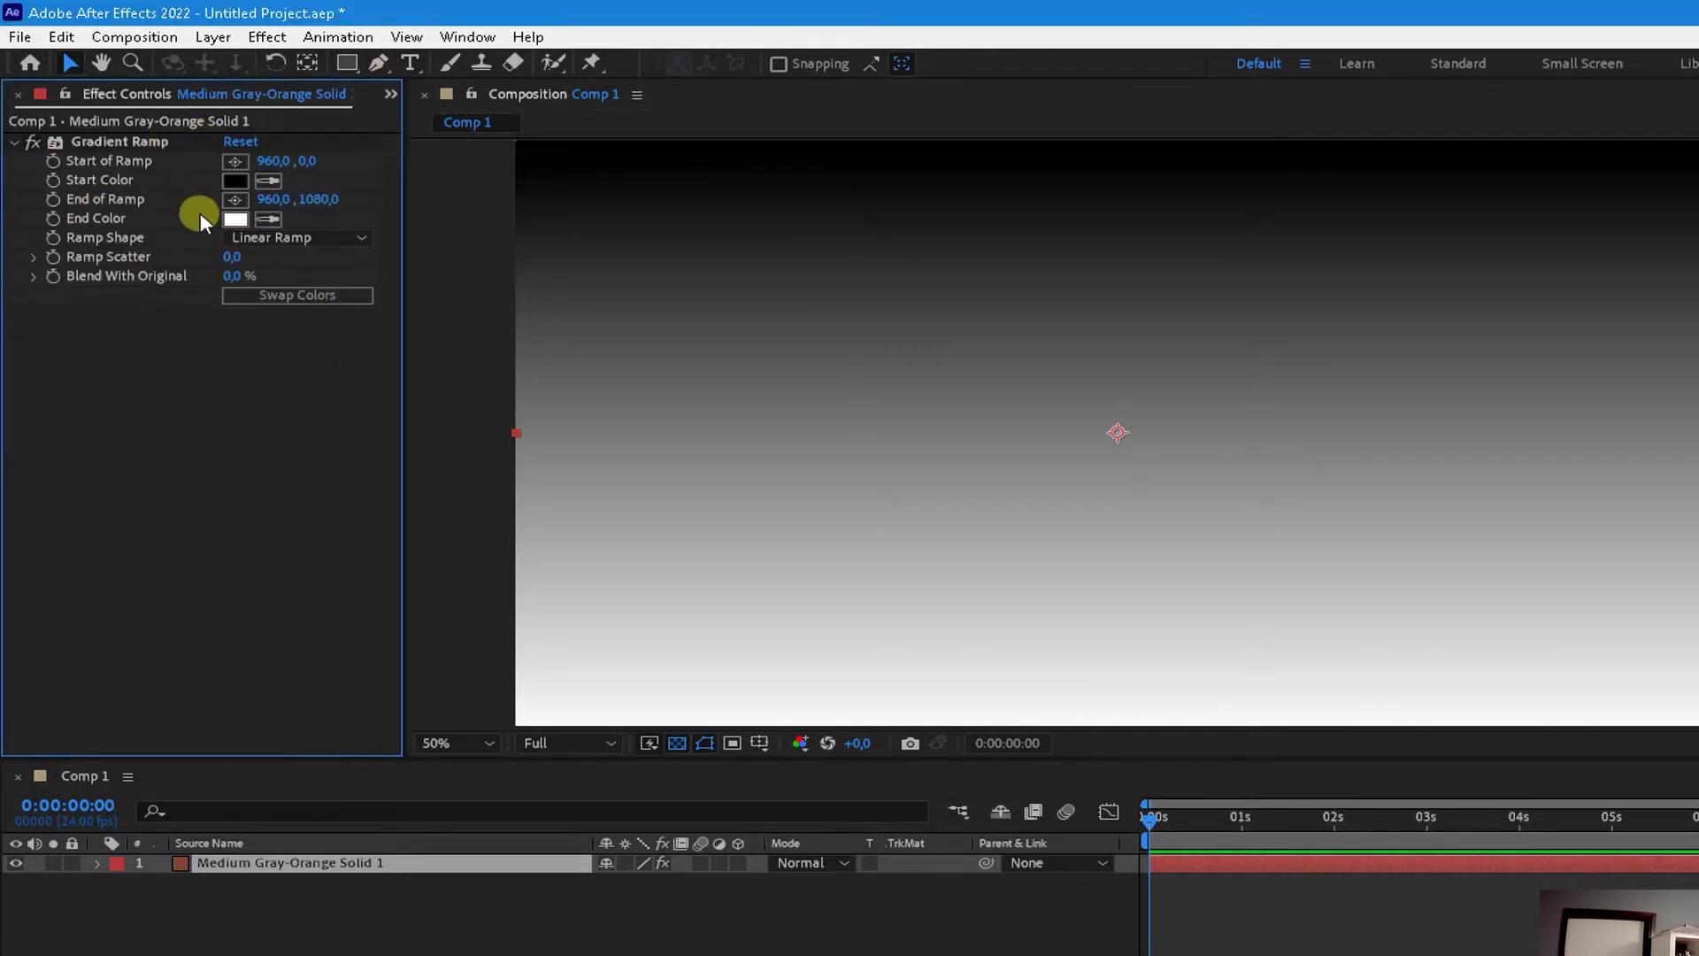
Step: Set the Gradient Ramp Start Color to deep blue #0B2CA9
left_click(235, 181)
left_click(271, 210)
left_click(184, 134)
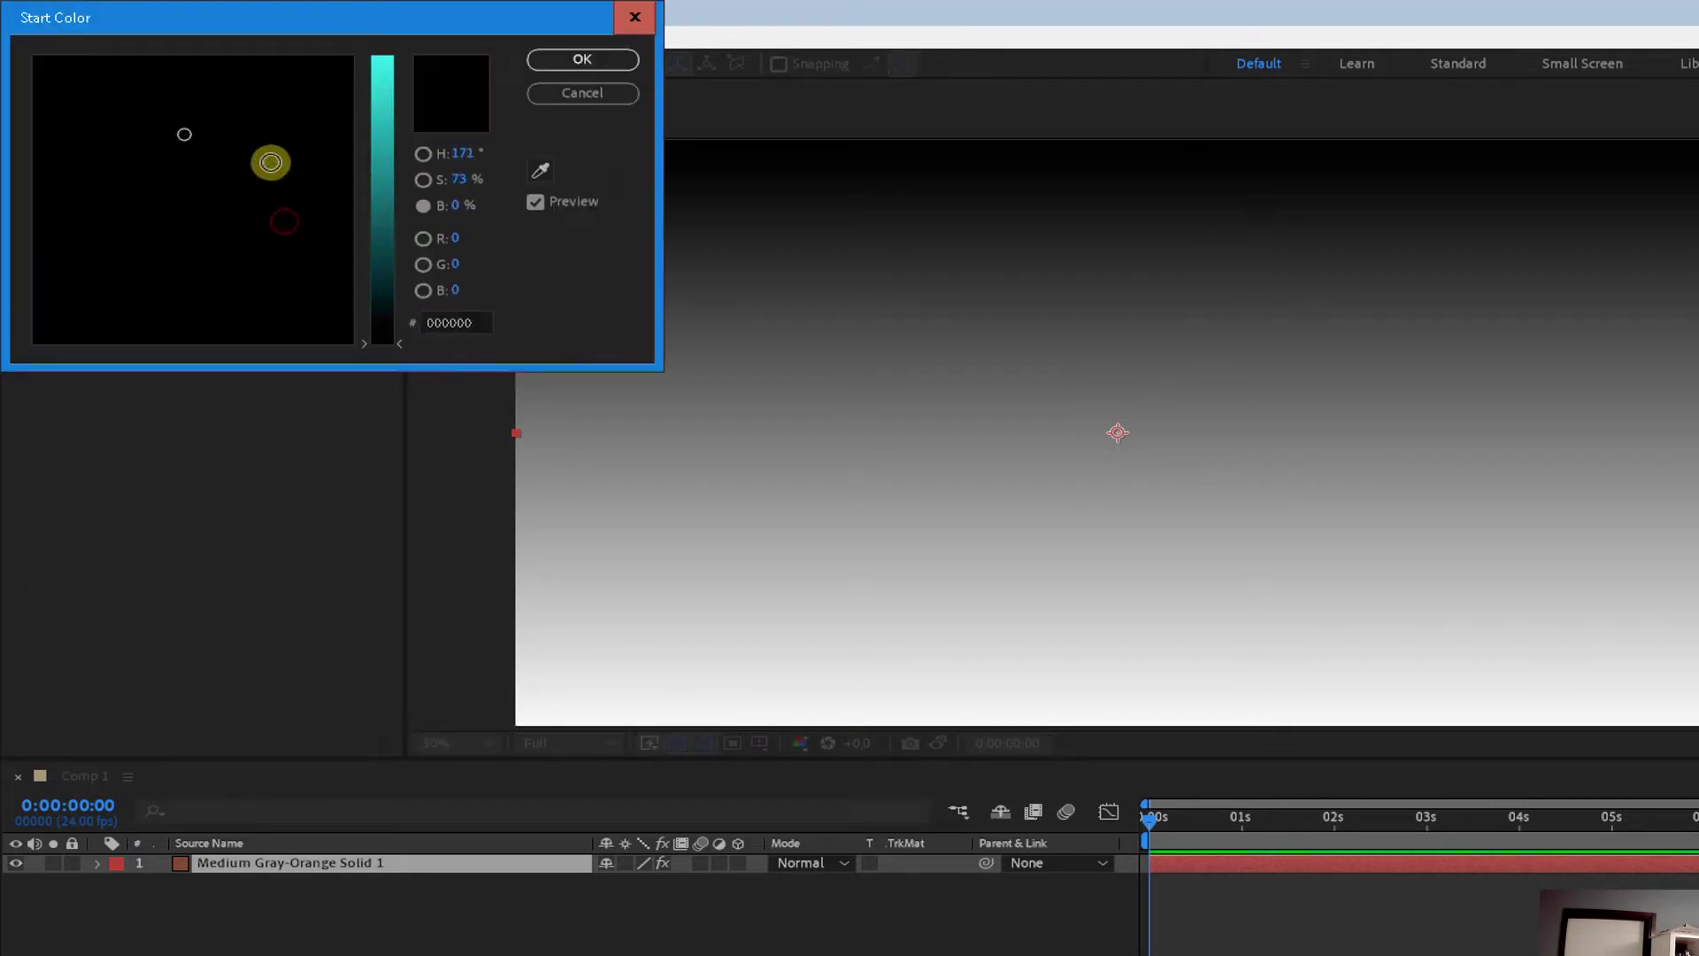
left_click_drag(382, 199, 381, 152)
mouse_move(236, 174)
left_mouse_down()
mouse_move(225, 68)
mouse_move(253, 52)
left_mouse_up()
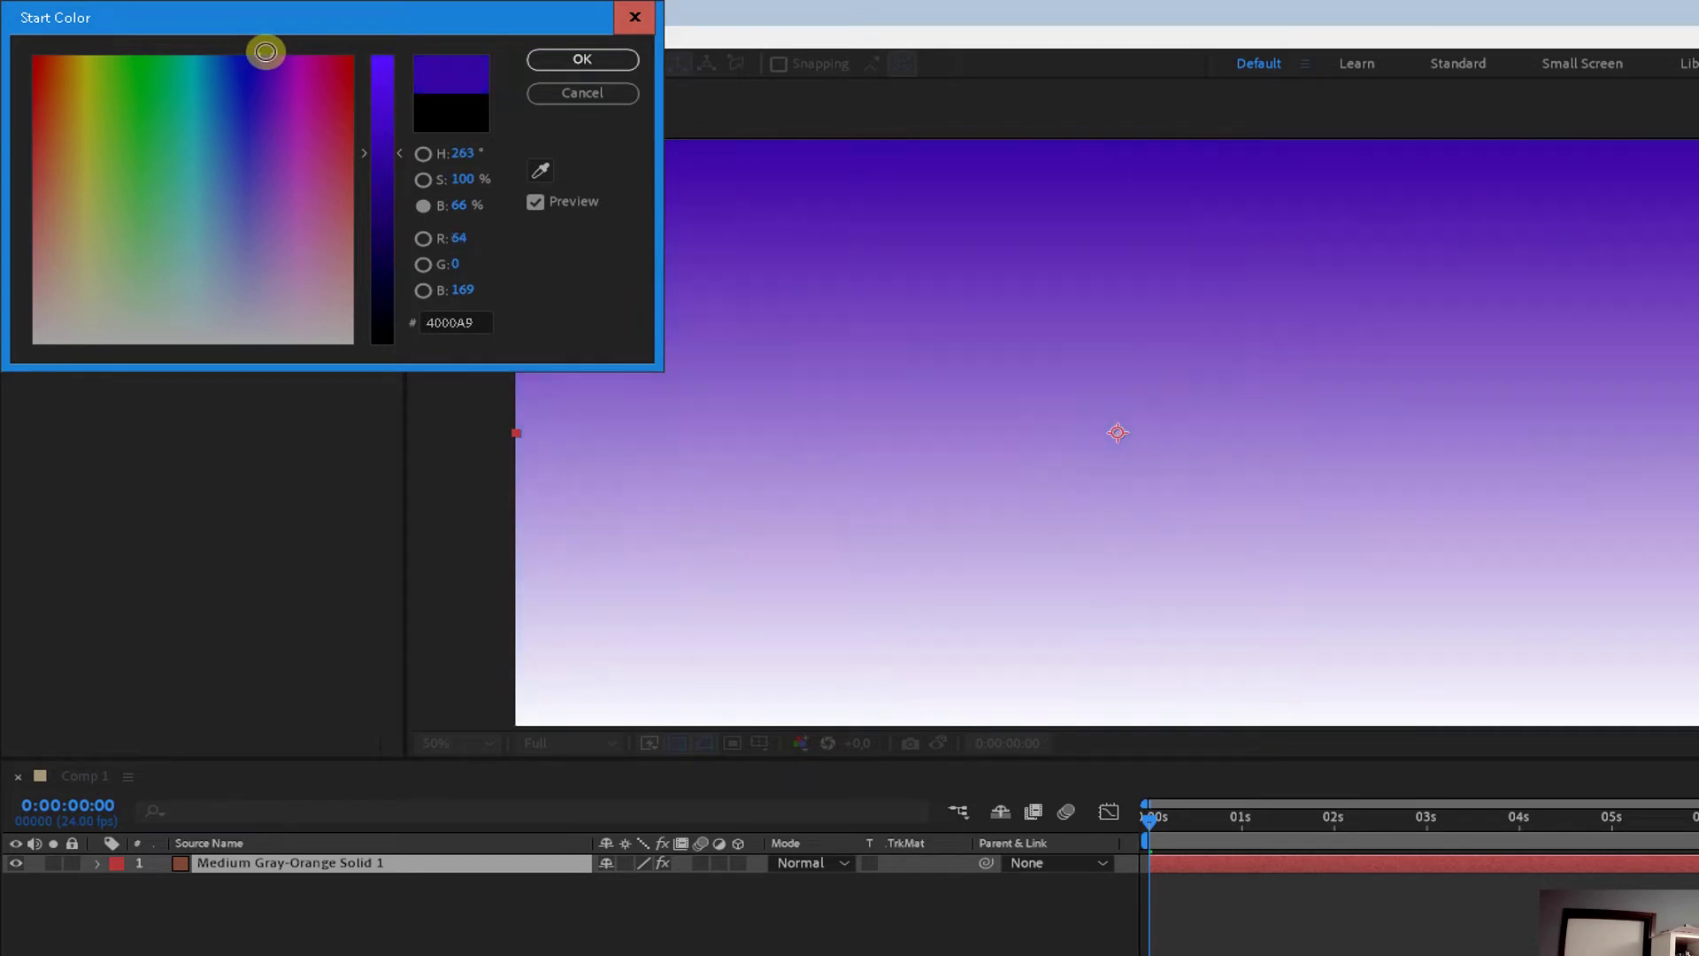
left_click_drag(253, 52, 233, 73)
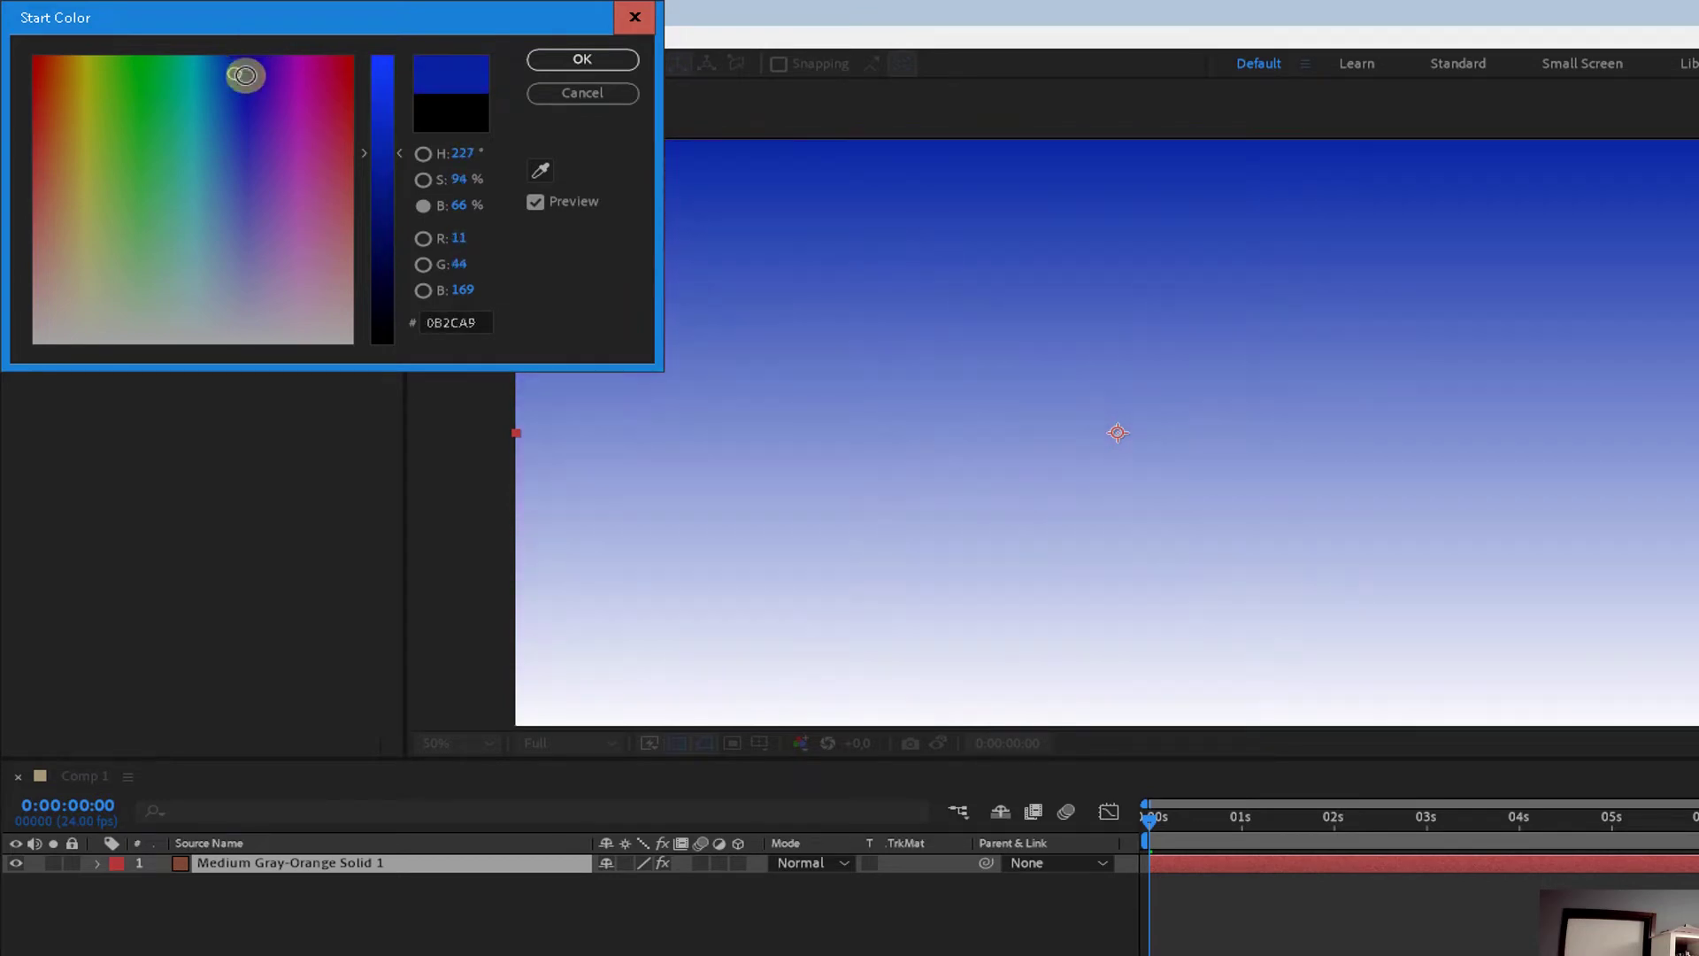
left_click(582, 62)
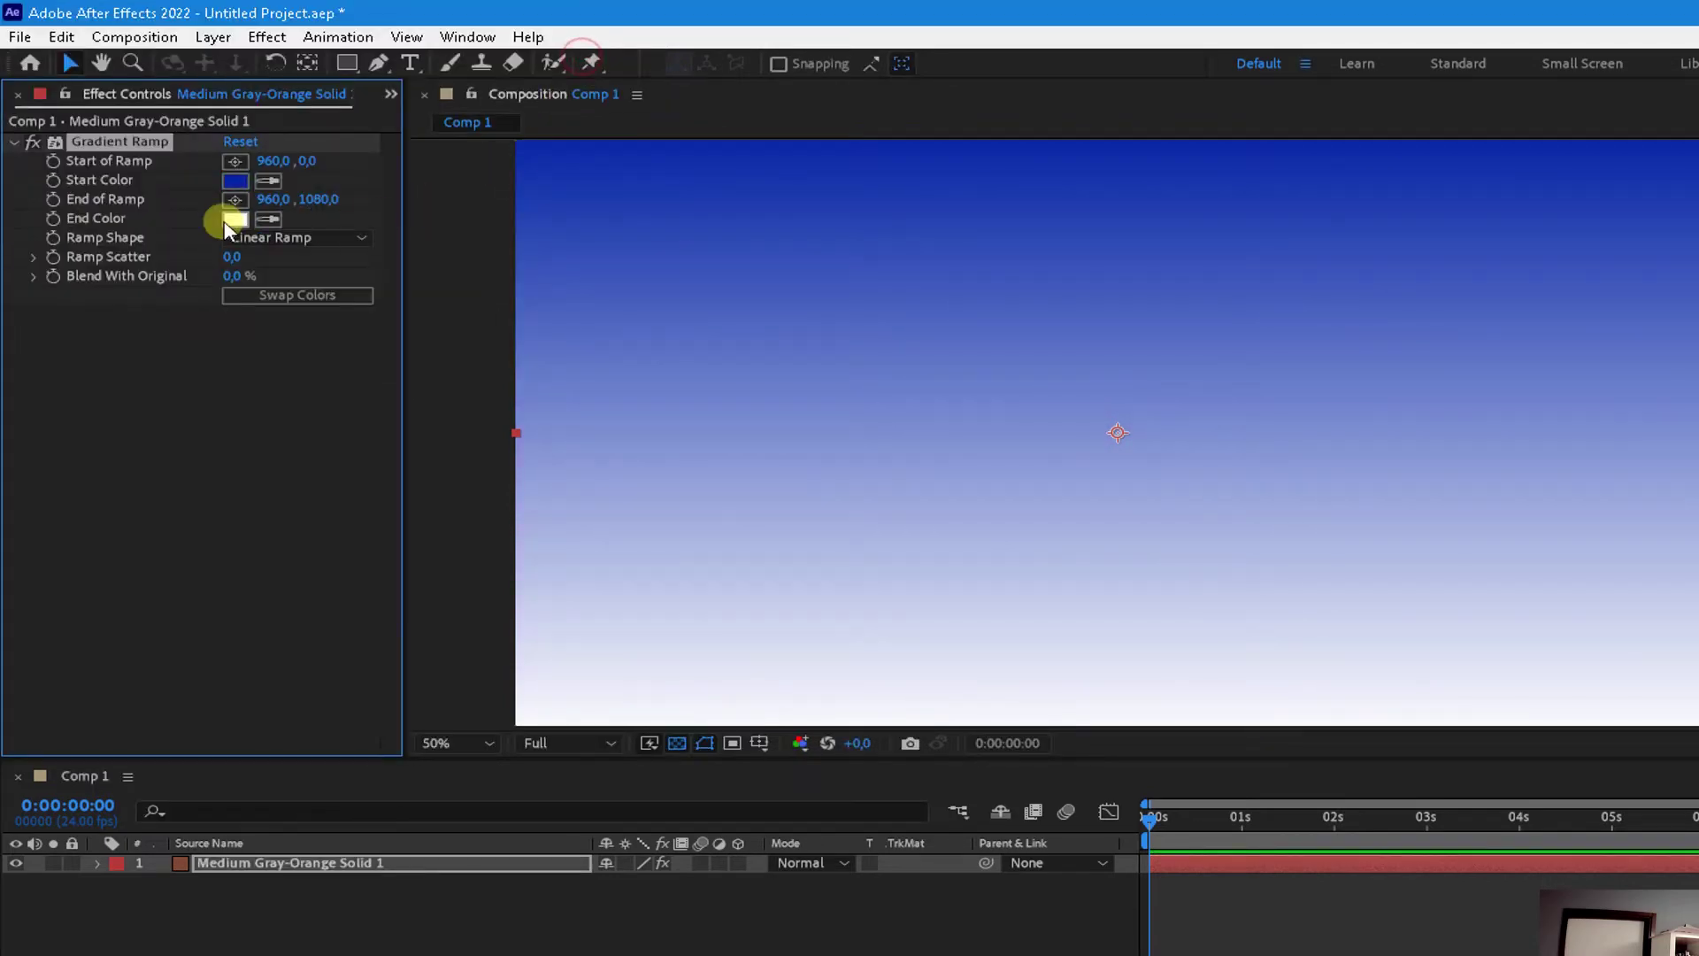
left_click(235, 219)
Step: Set the Gradient Ramp End Color to light violet-blue #7C82FF
left_click_drag(254, 177, 233, 187)
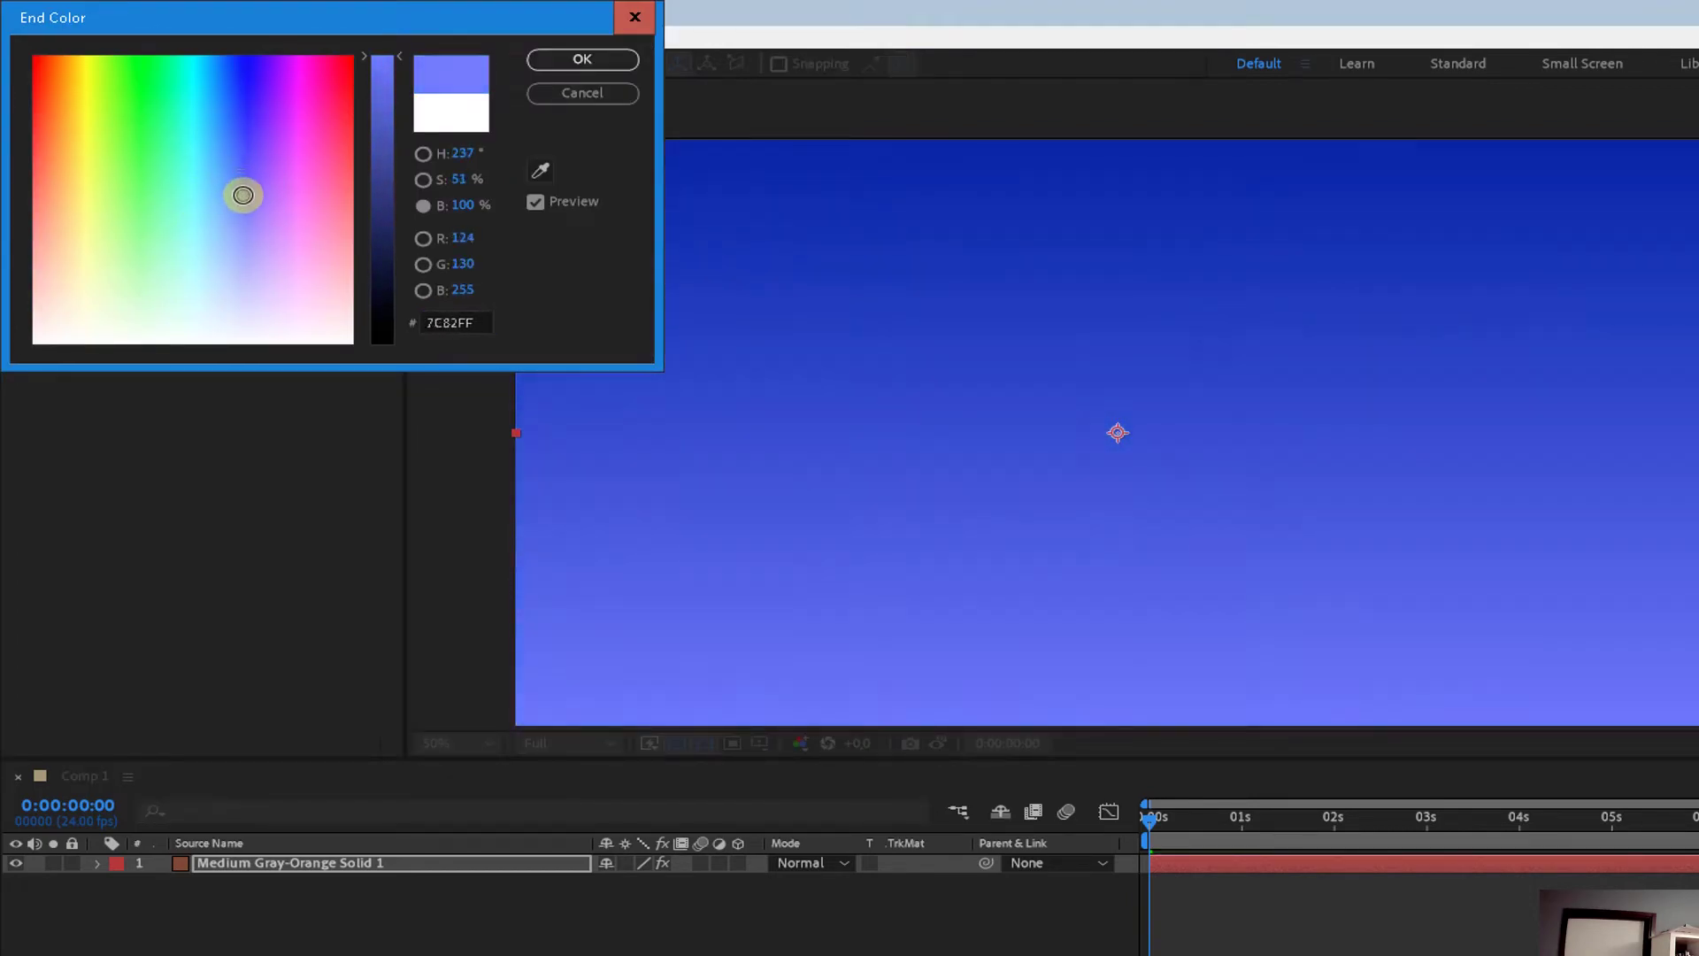
left_click_drag(233, 188, 243, 200)
left_click(594, 58)
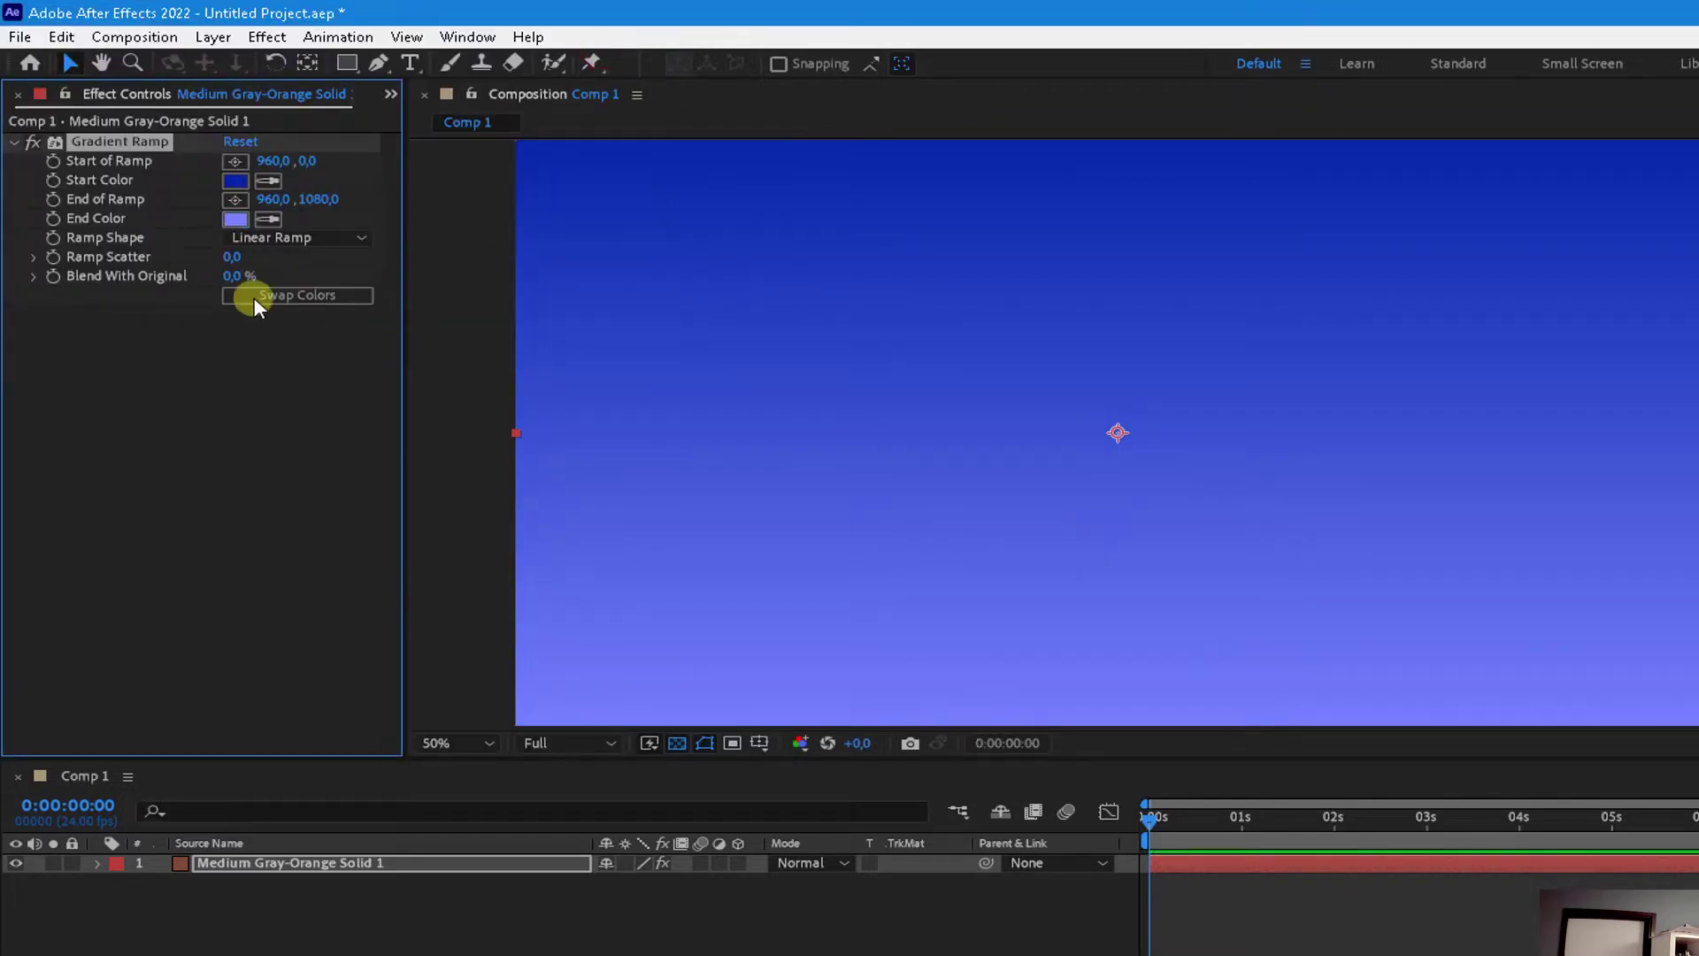
Step: Change the Ramp Shape to Radial Ramp and swap the start and end colours
left_click(282, 237)
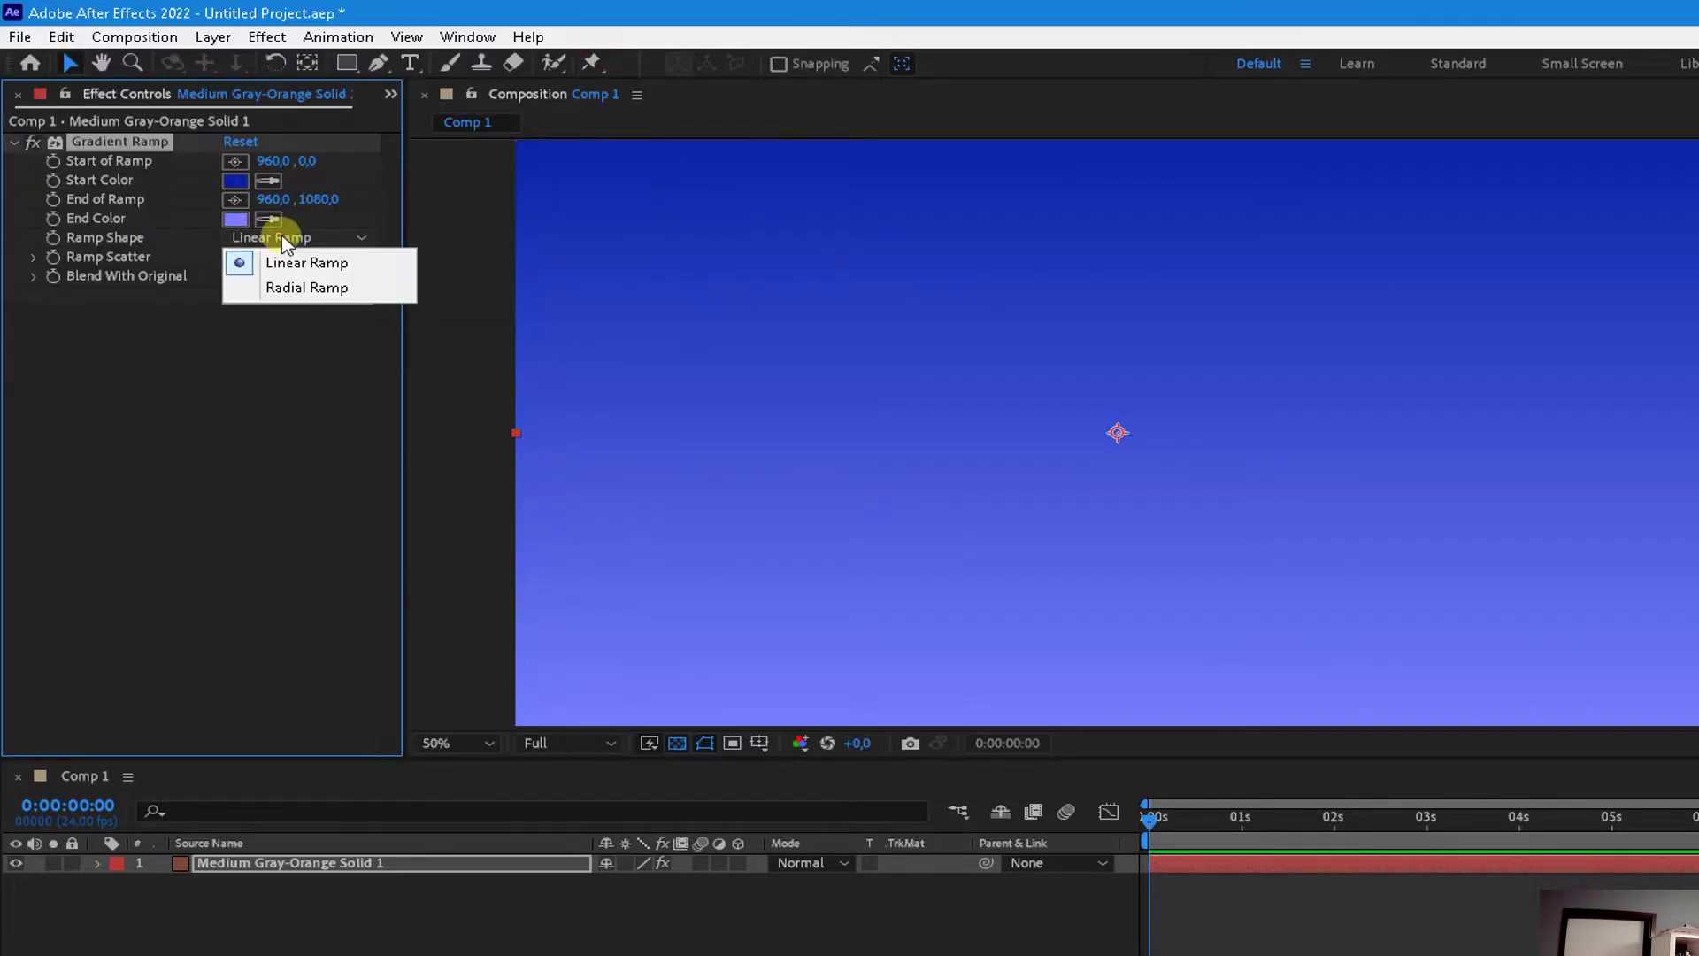
left_click(320, 287)
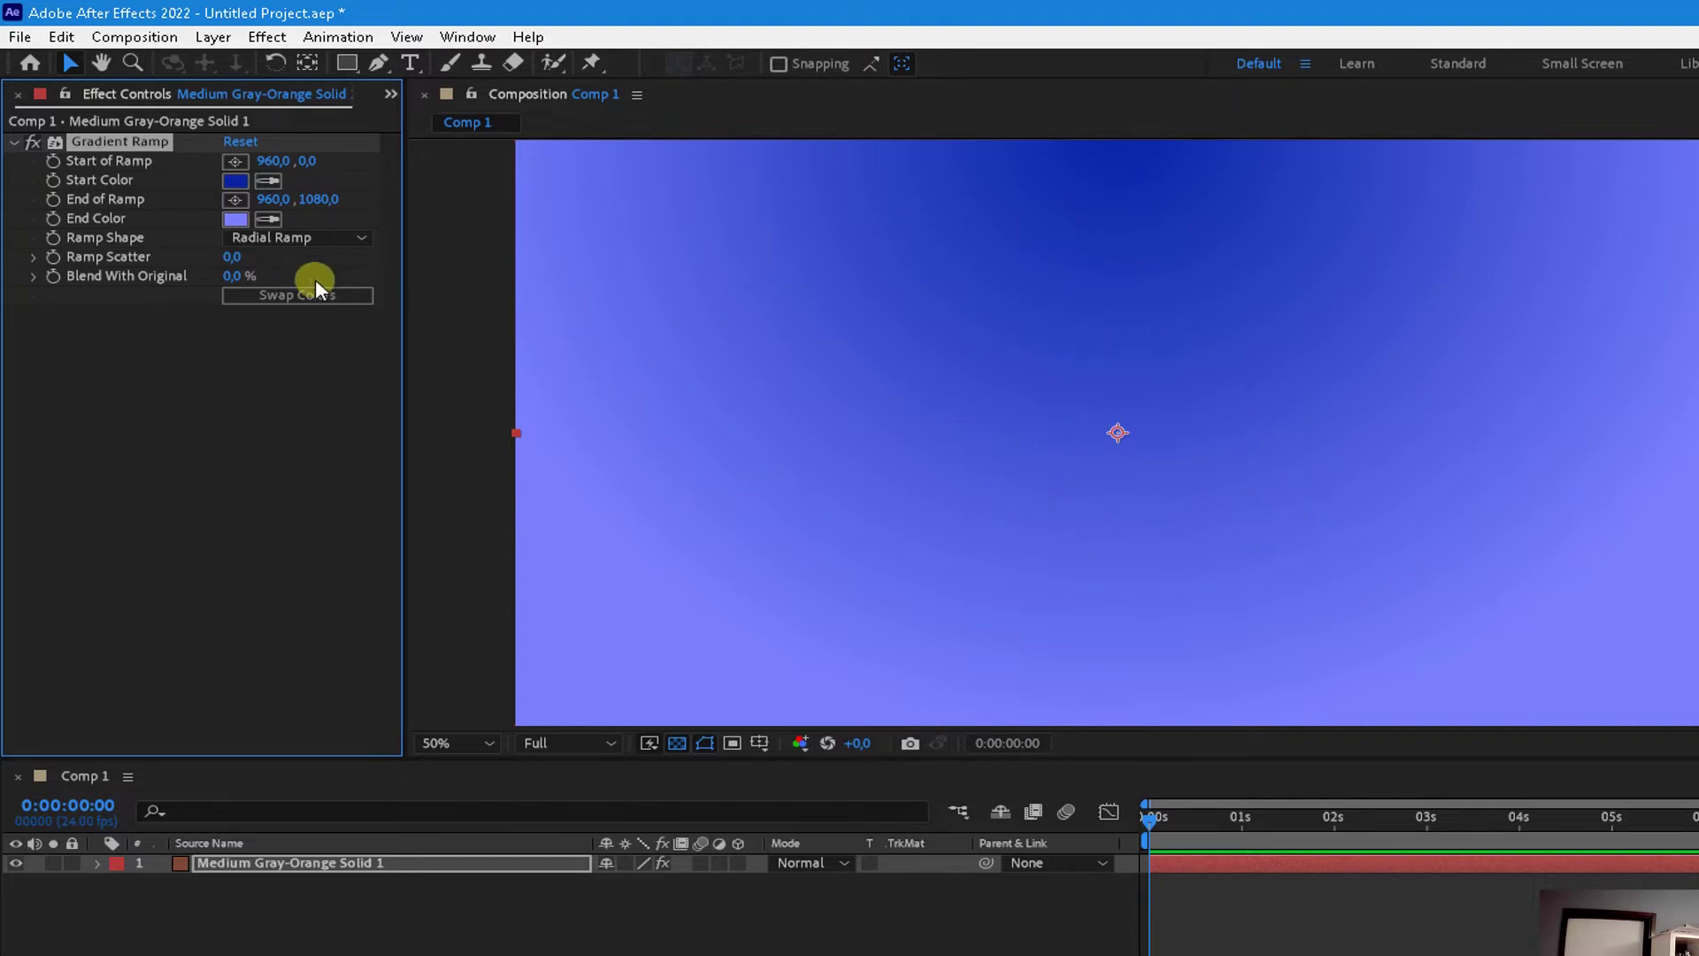
left_click(288, 301)
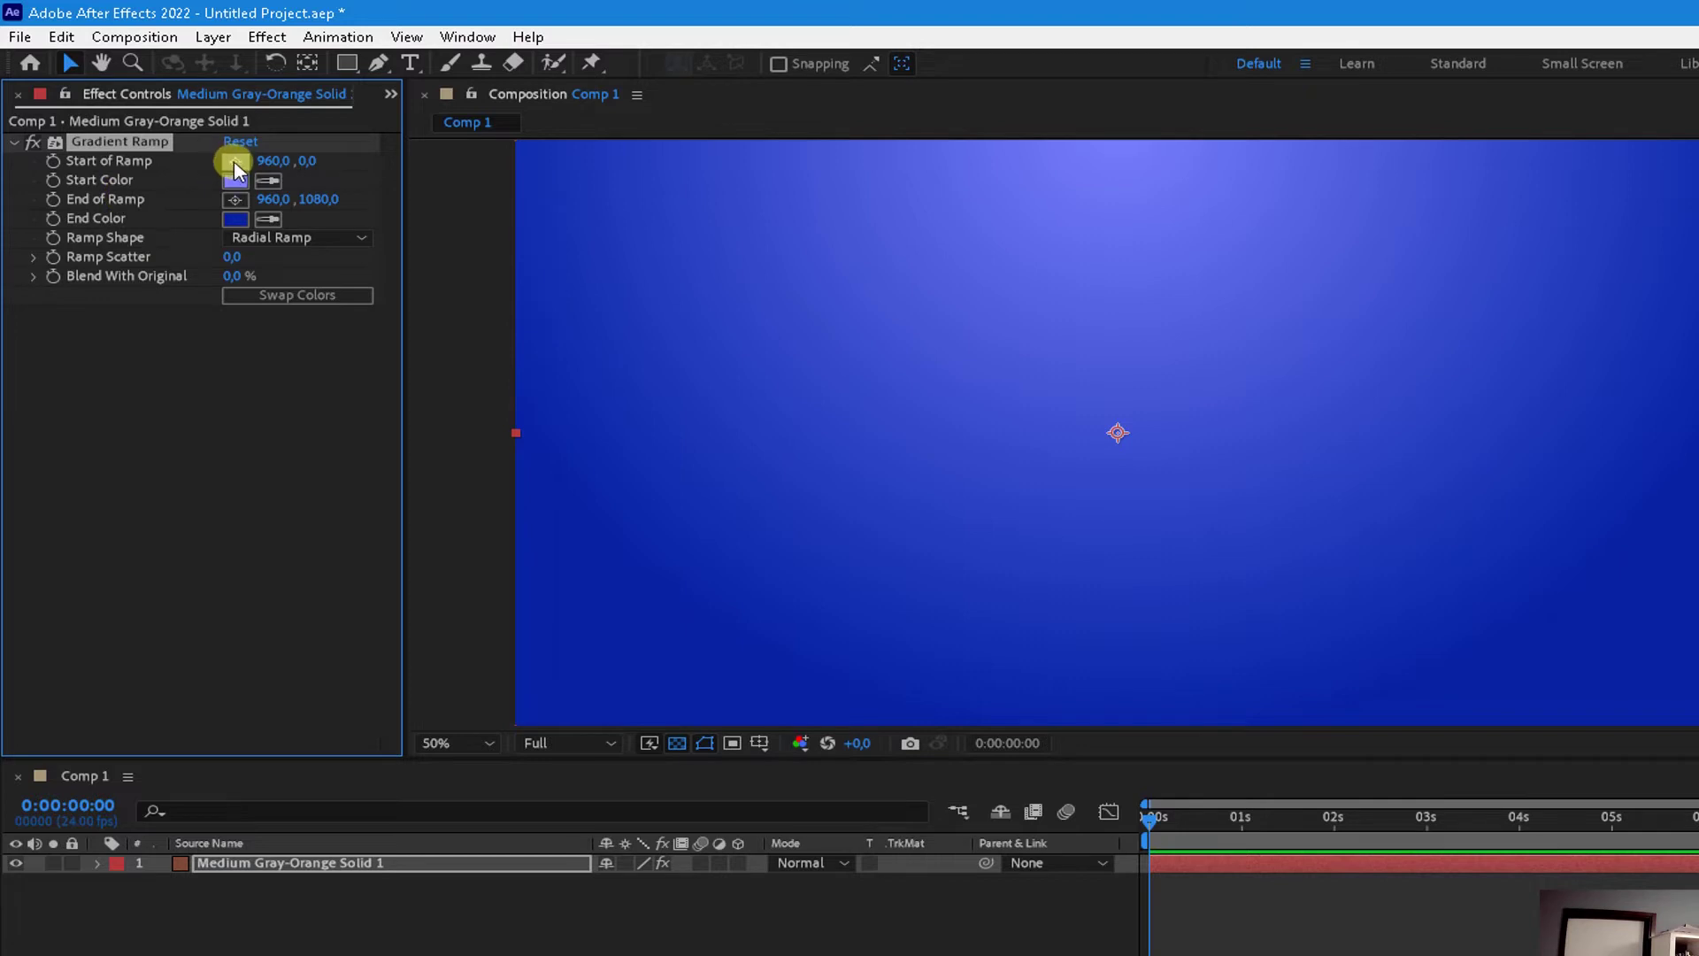
Step: Centre the ramp start at 960,544 and pull the ramp end outward to widen the glow
left_click(235, 161)
left_click(1117, 434)
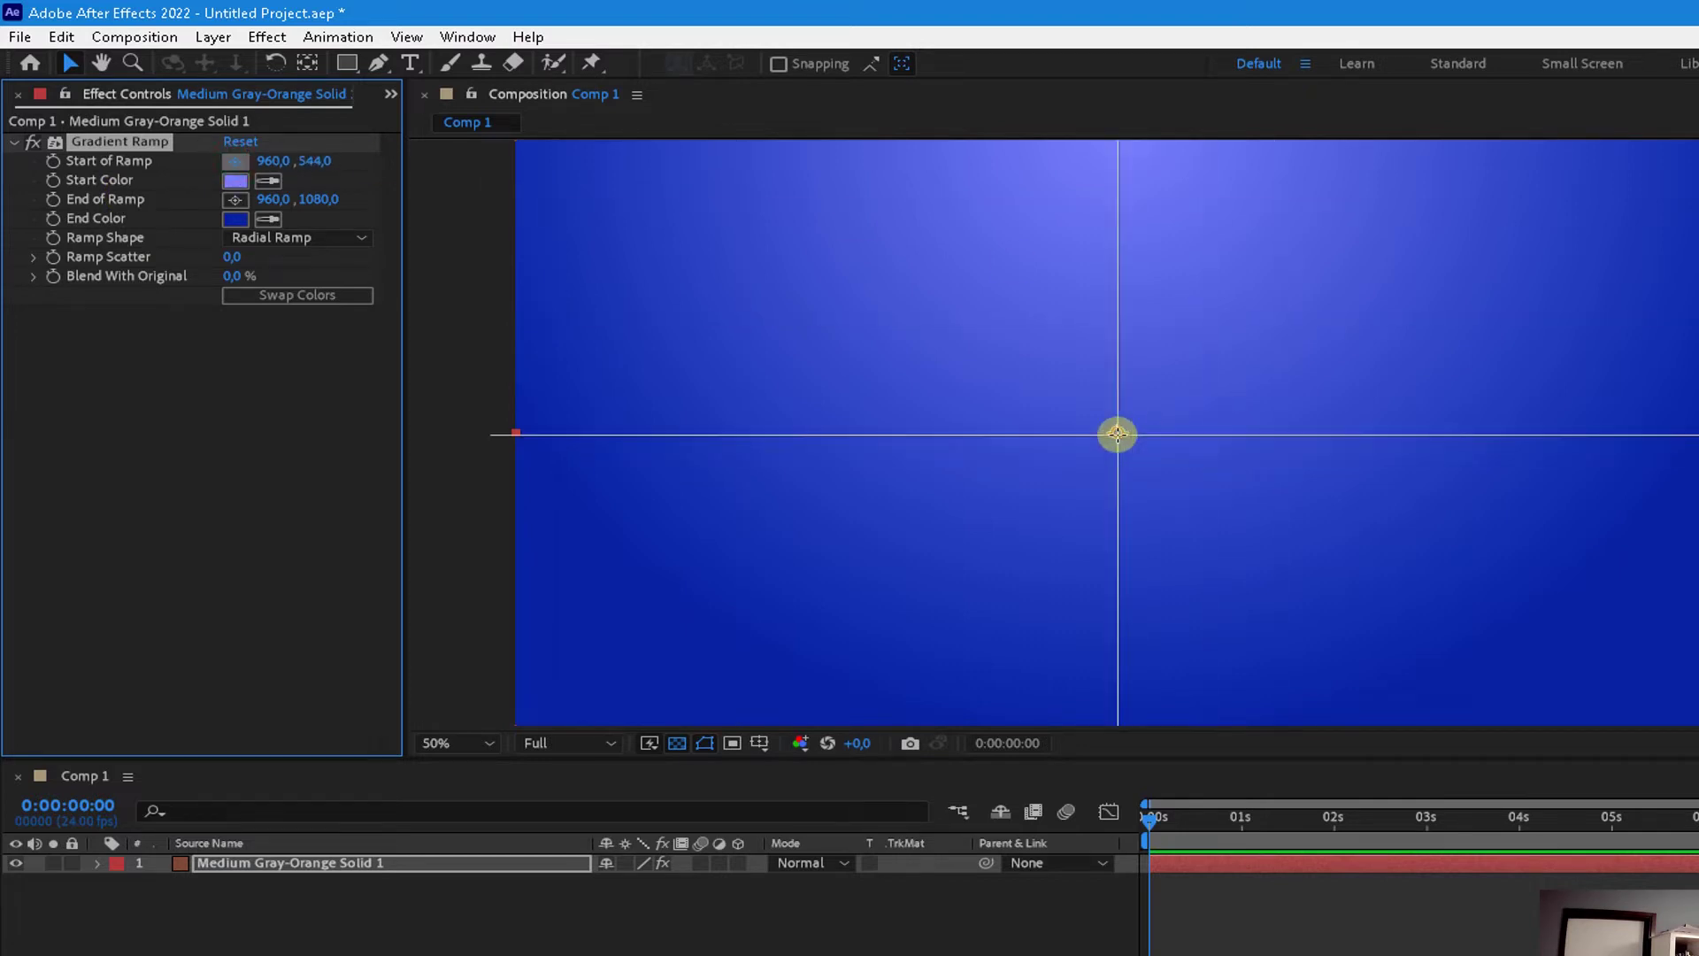
left_click(1117, 433)
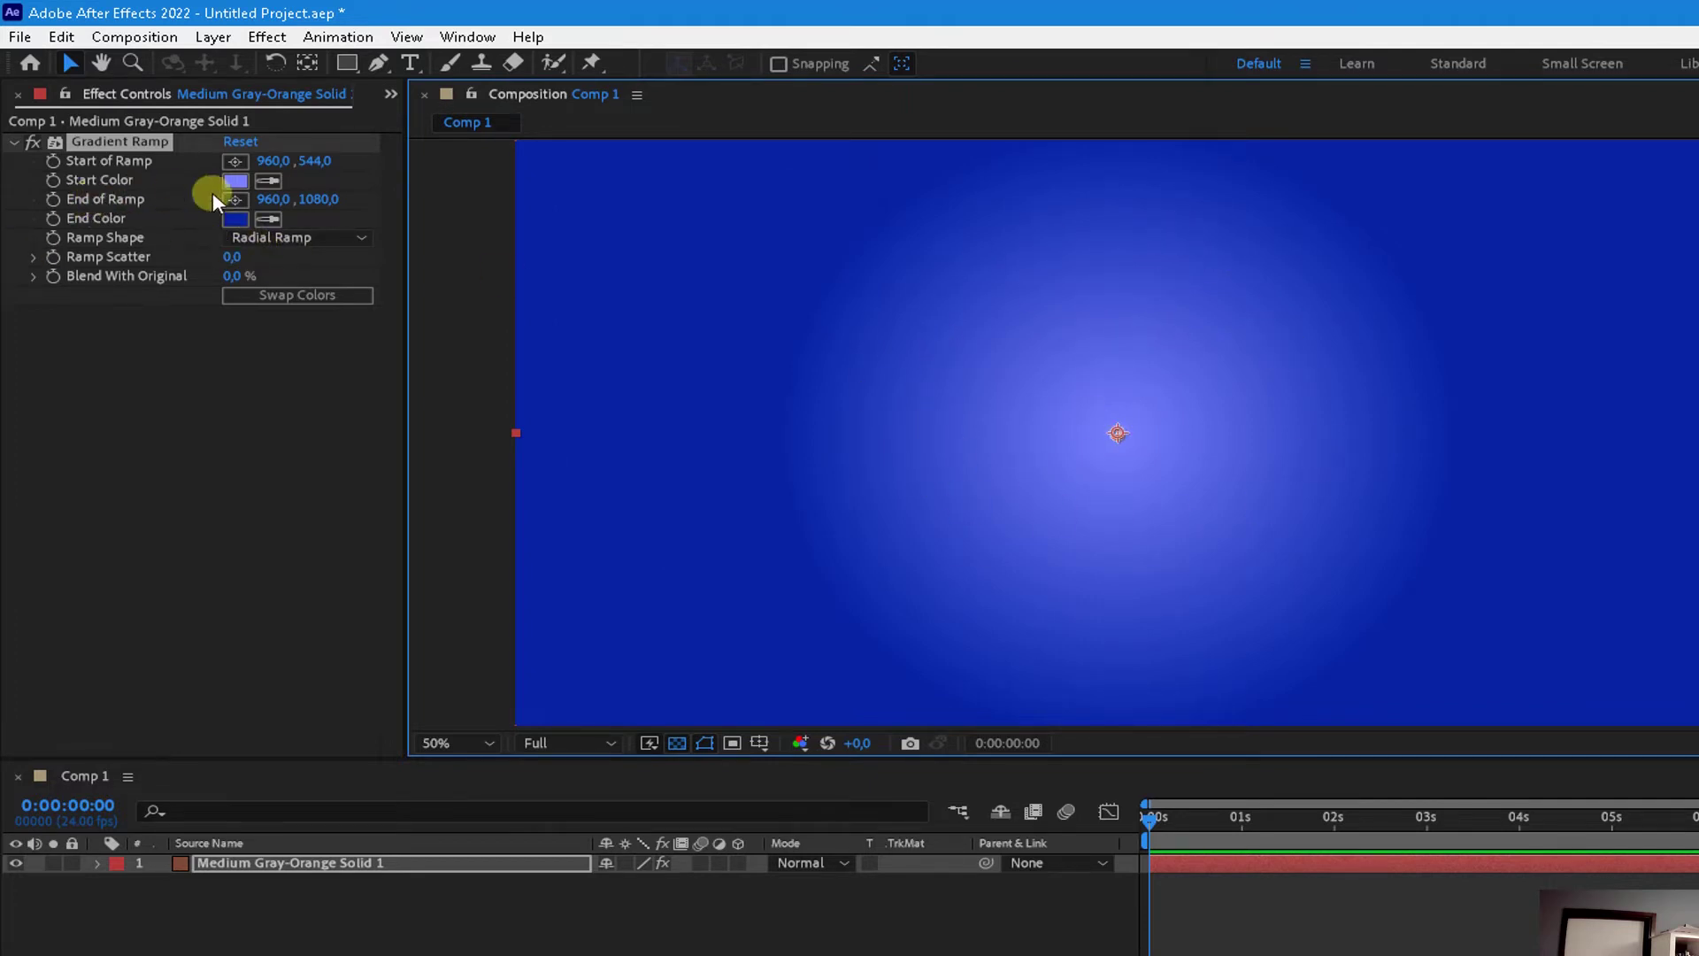
left_click(237, 199)
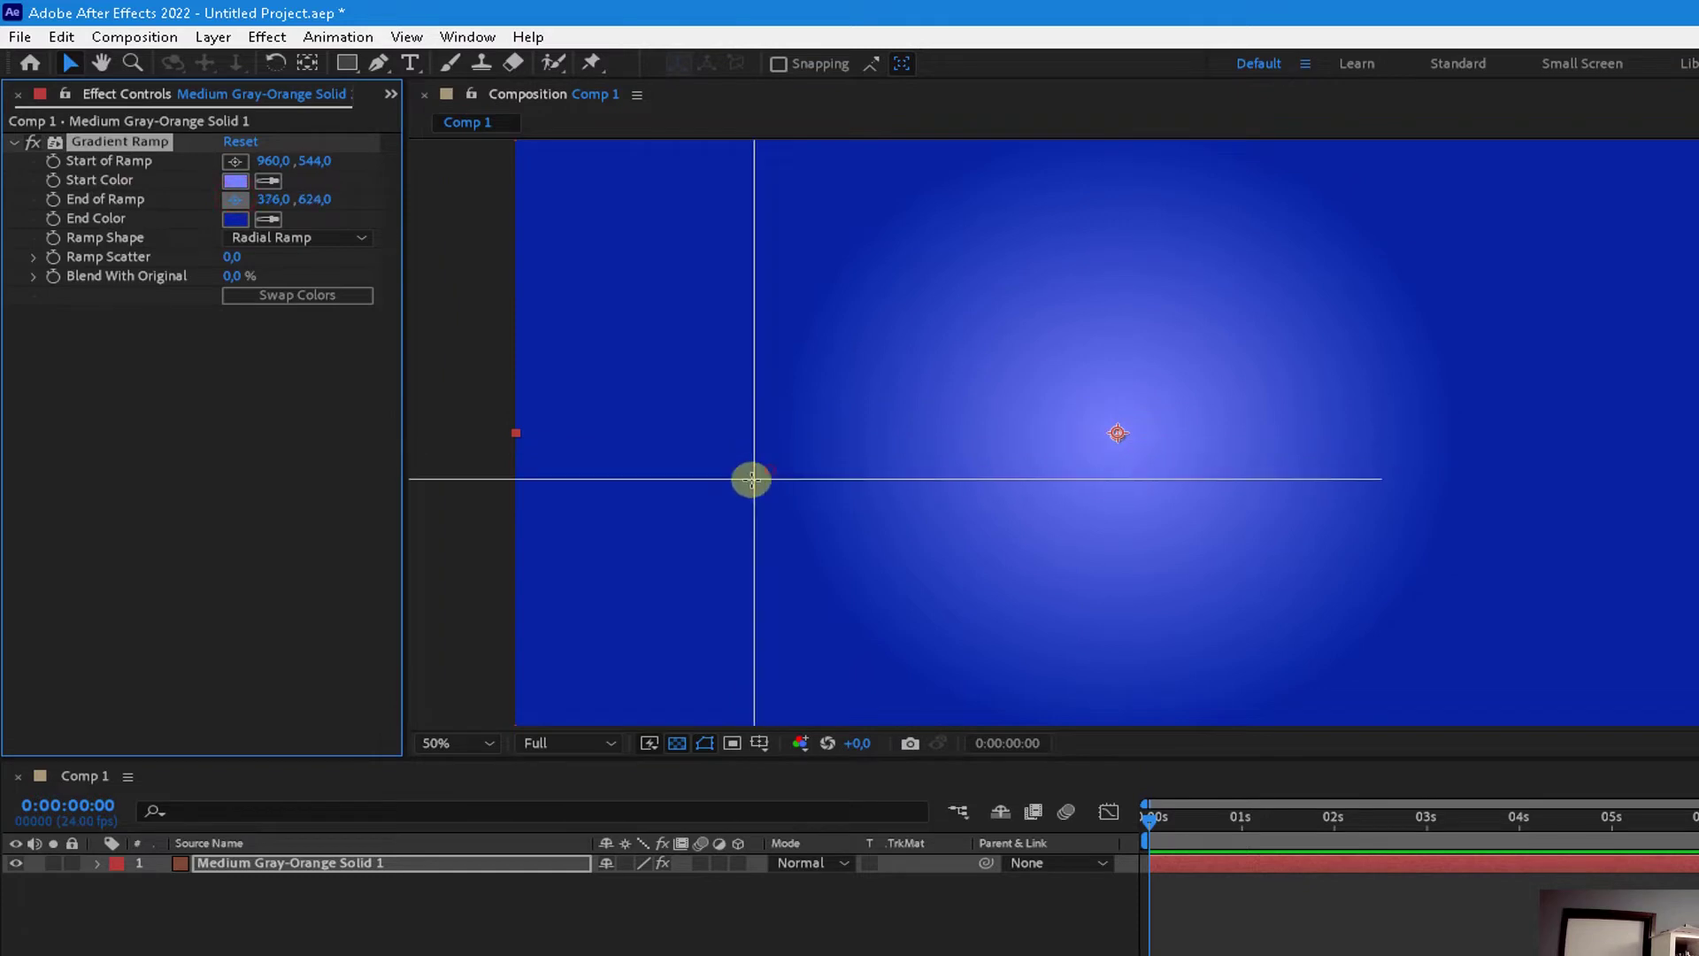
left_click(725, 500)
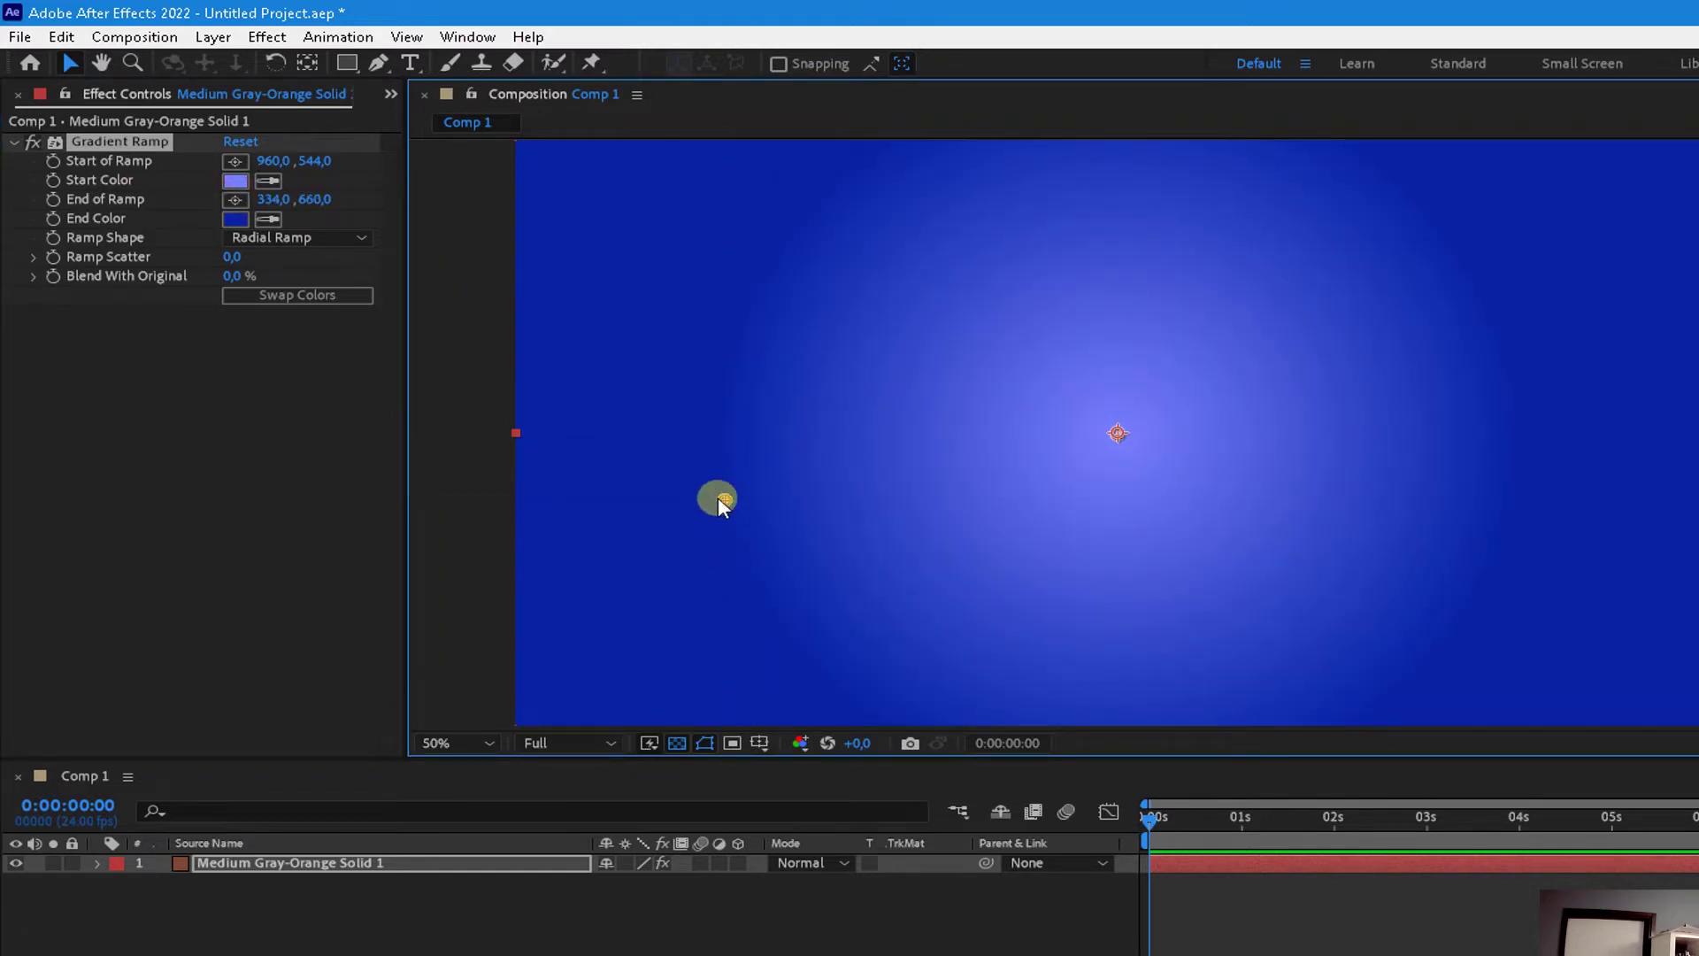
left_click_drag(720, 499, 523, 524)
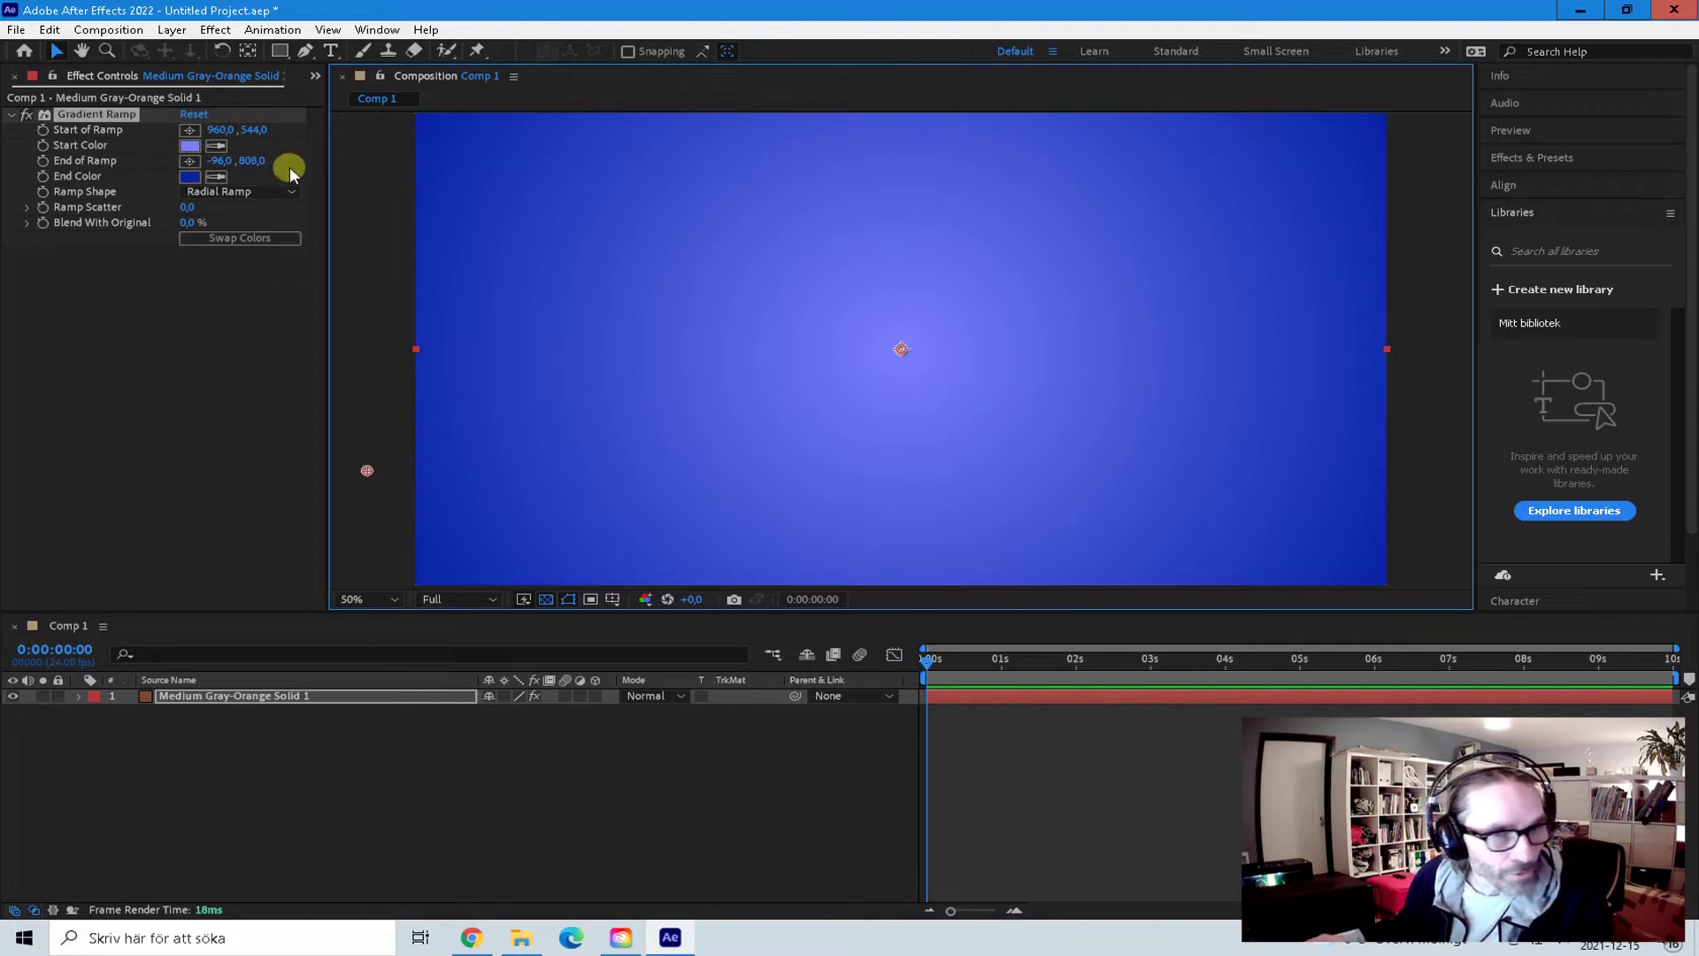
Step: Add an empty Shape Layer 1 to Comp 1 via Layer > New > Shape Layer
left_click(180, 32)
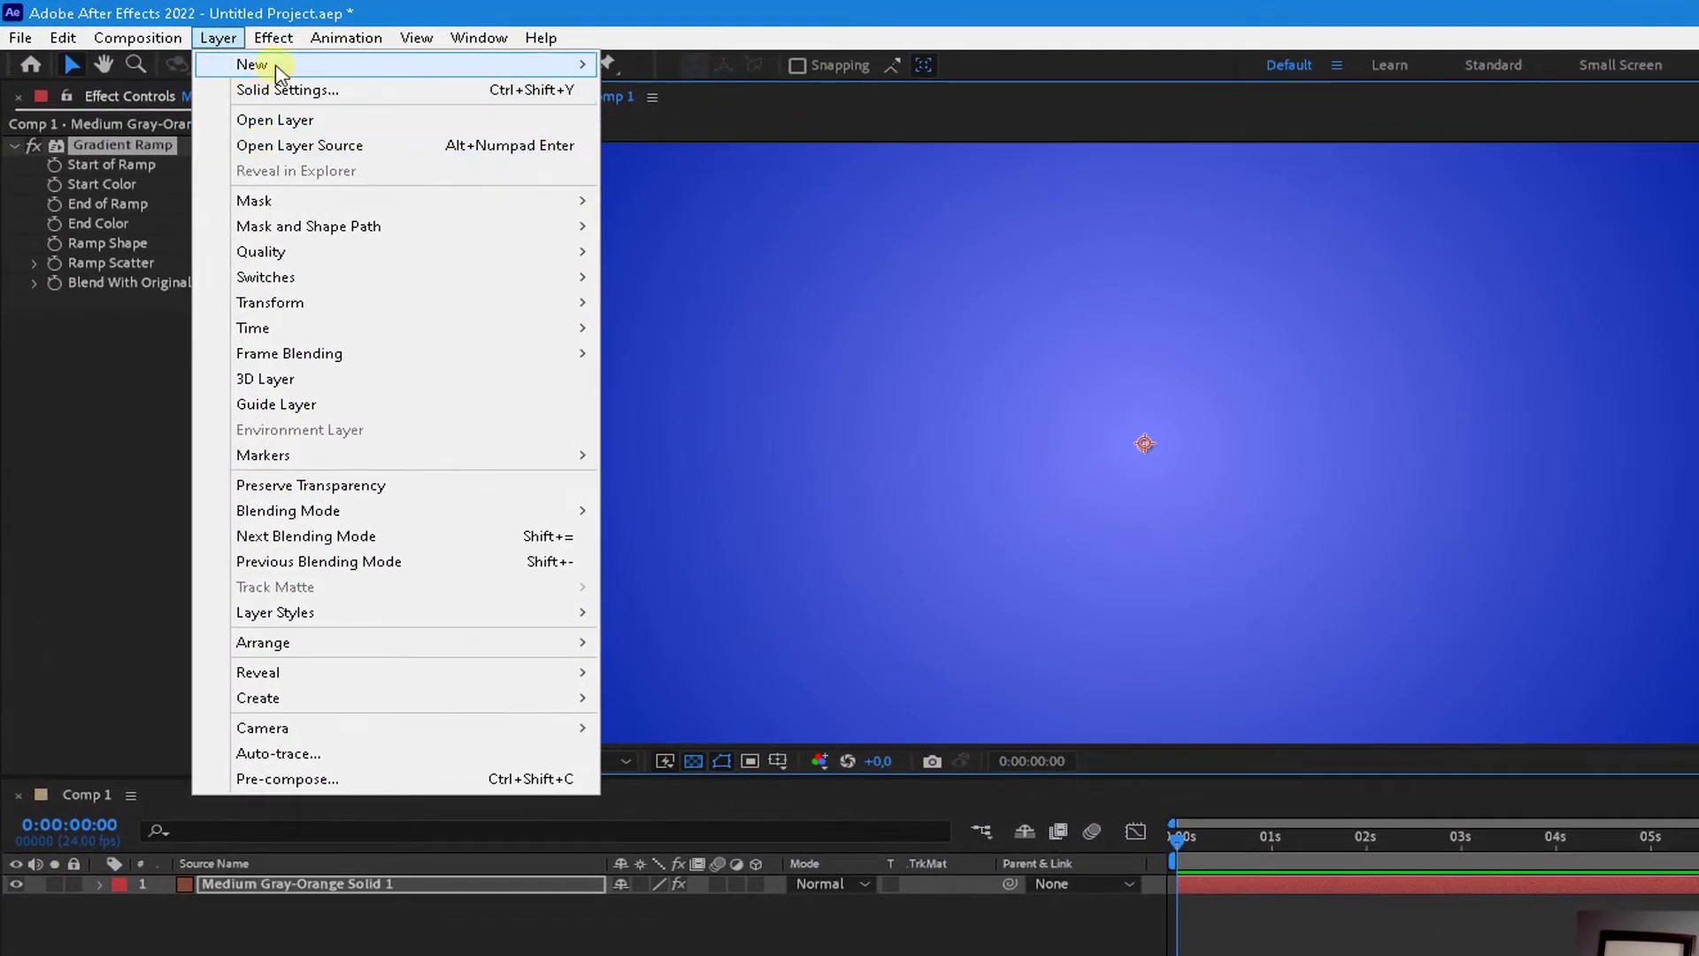
left_click(254, 61)
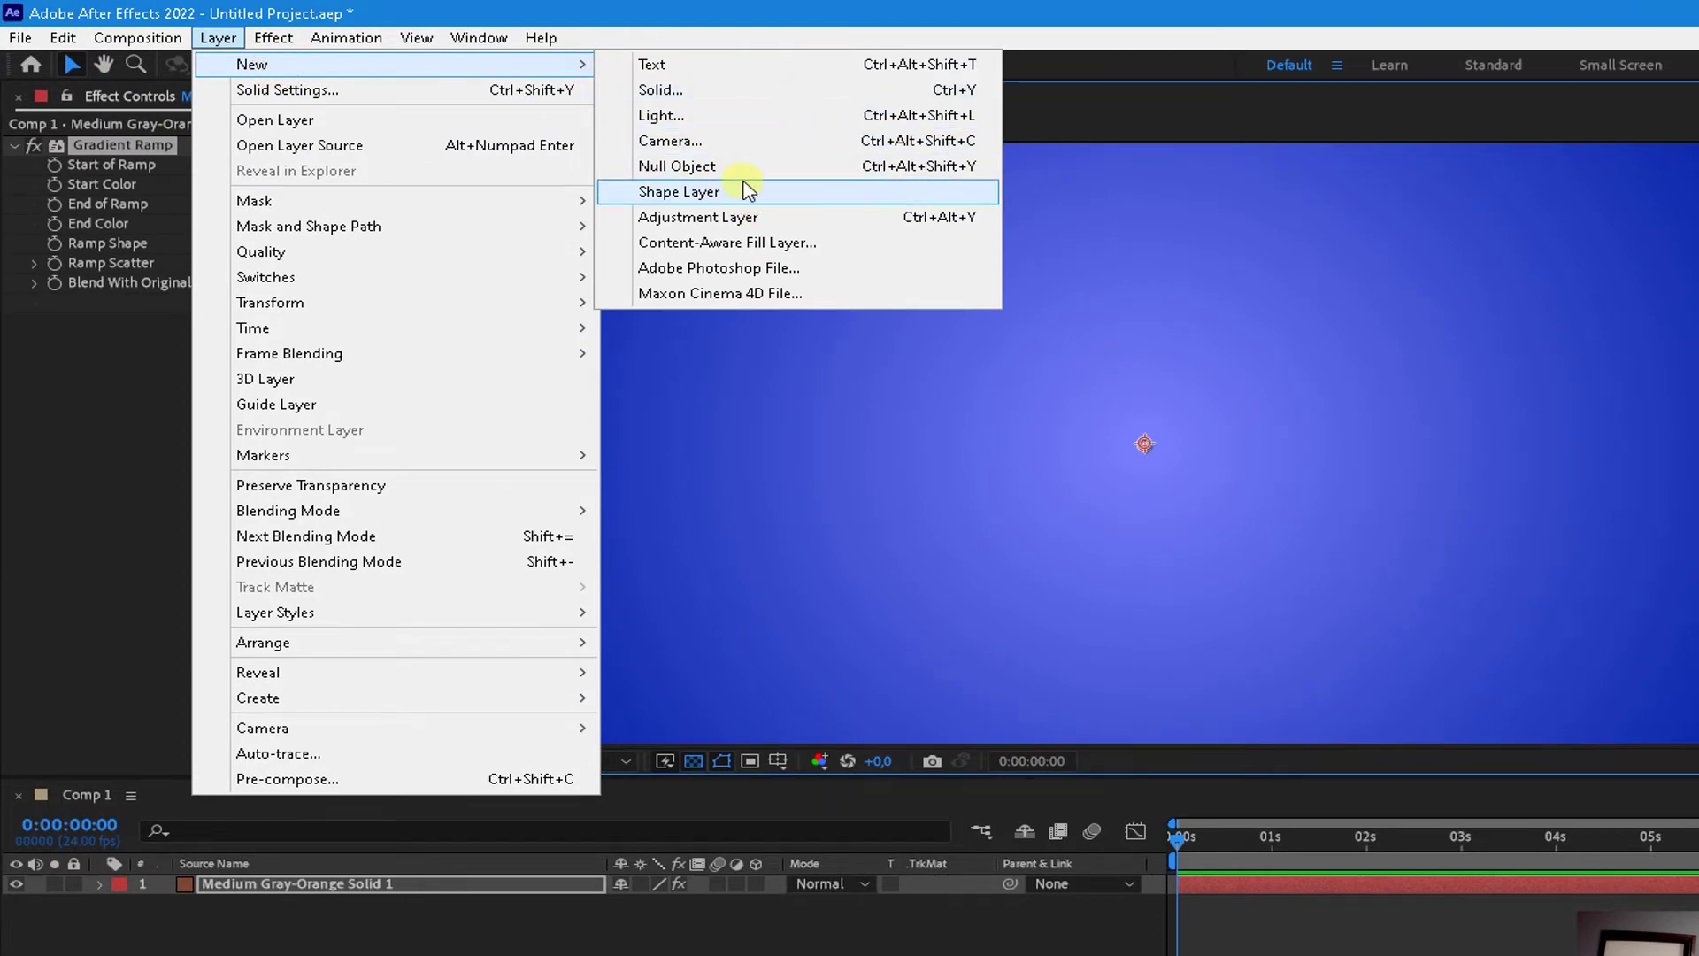
left_click(699, 200)
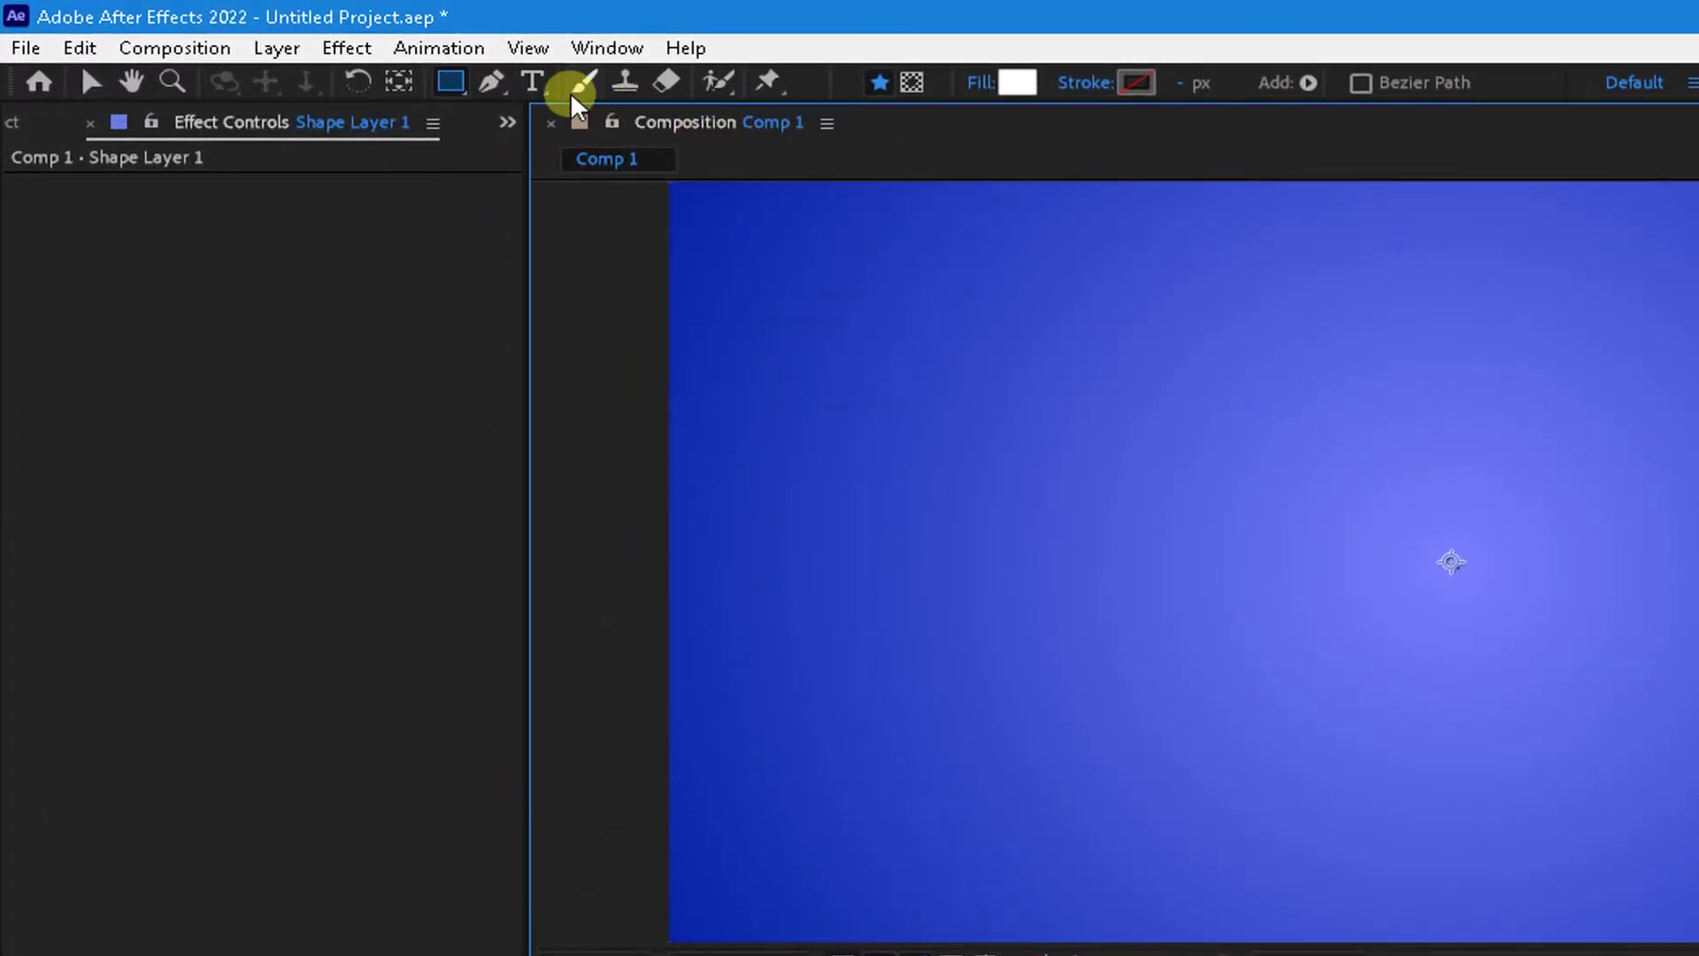
Step: Select the Pen tool and set new shapes to a 12 px solid-colour stroke with no fill
left_click(491, 88)
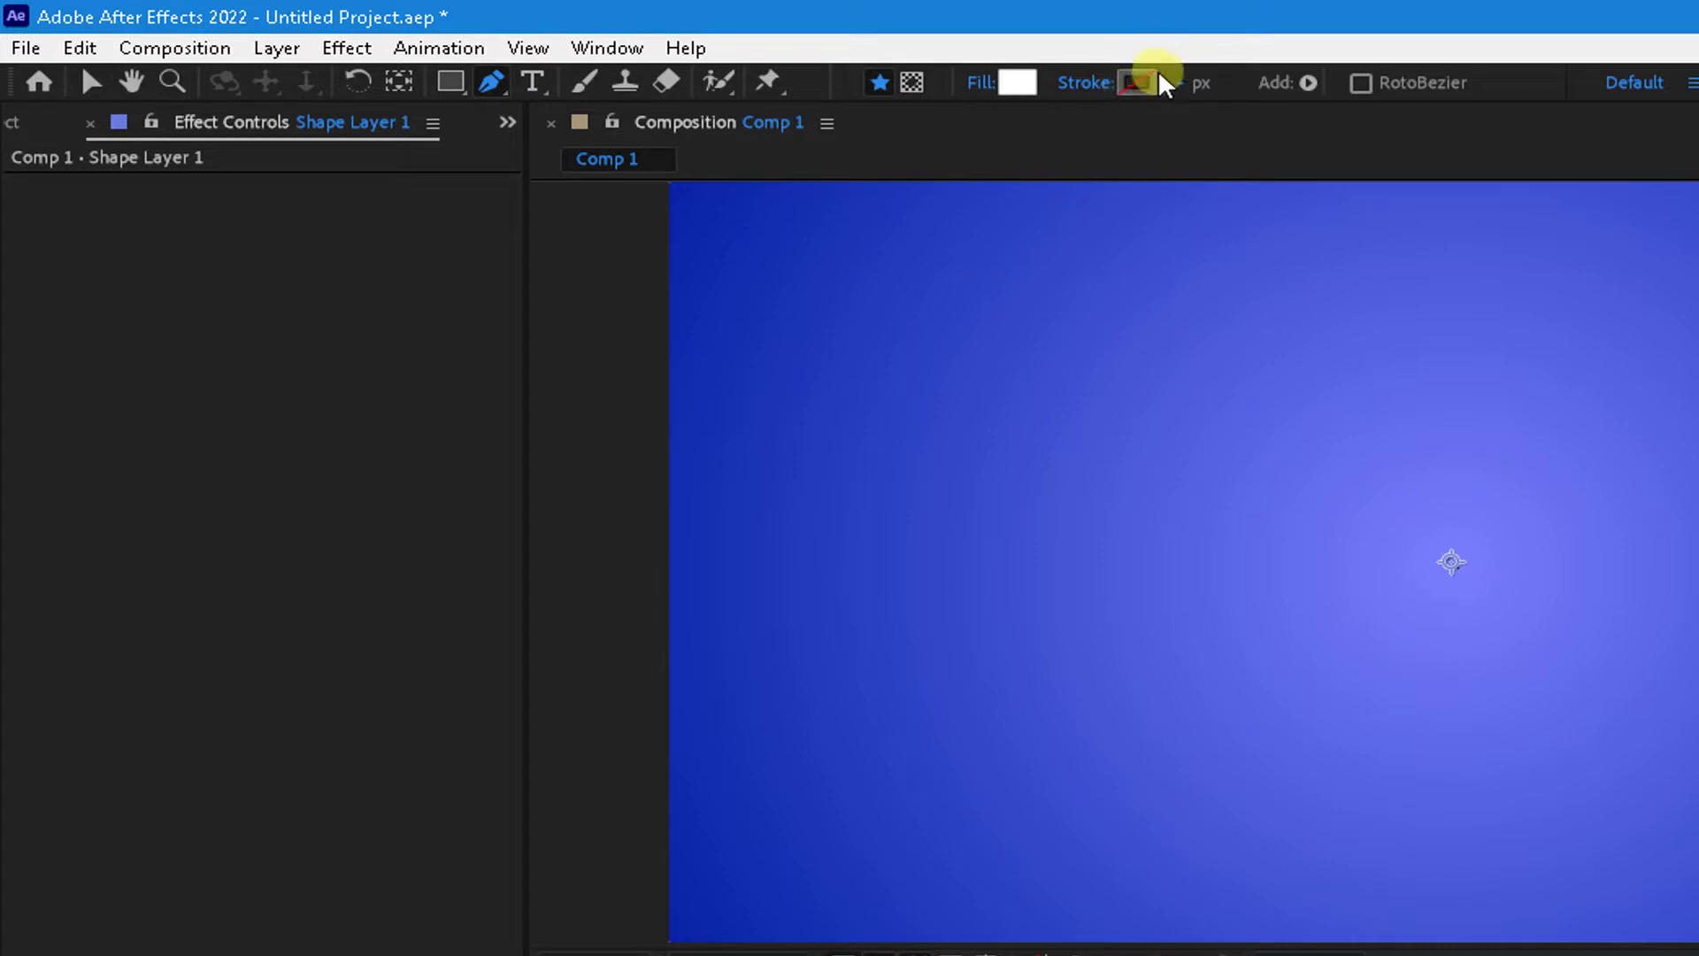
left_click(1083, 88)
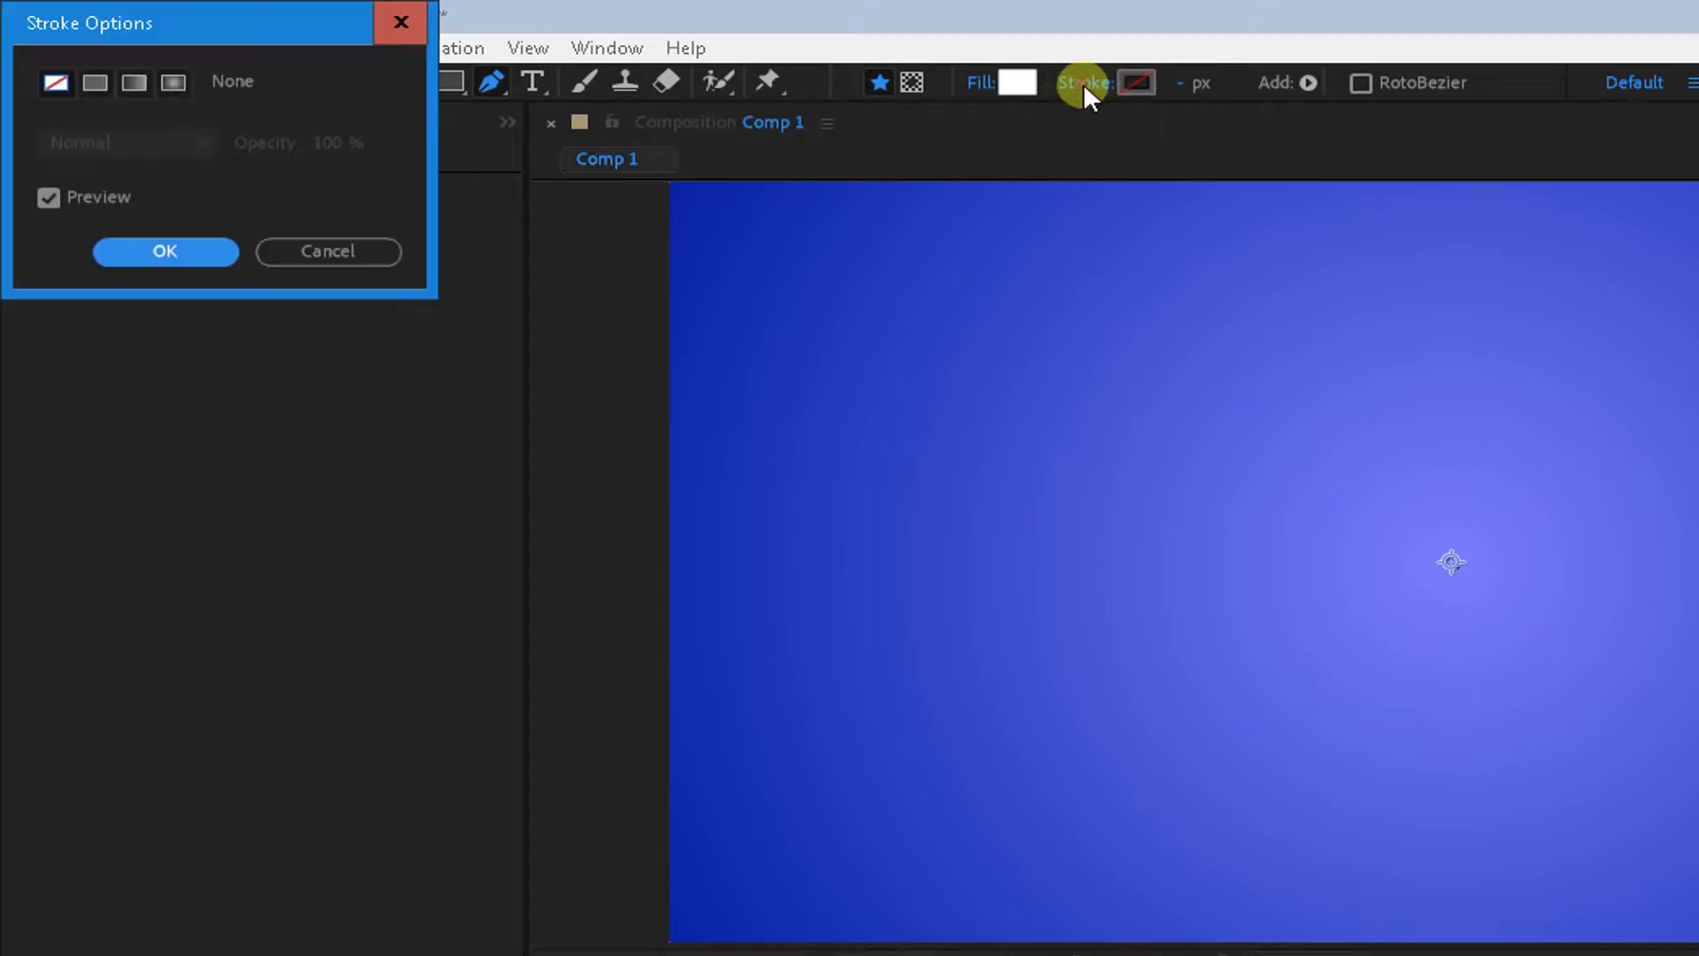
left_click(93, 83)
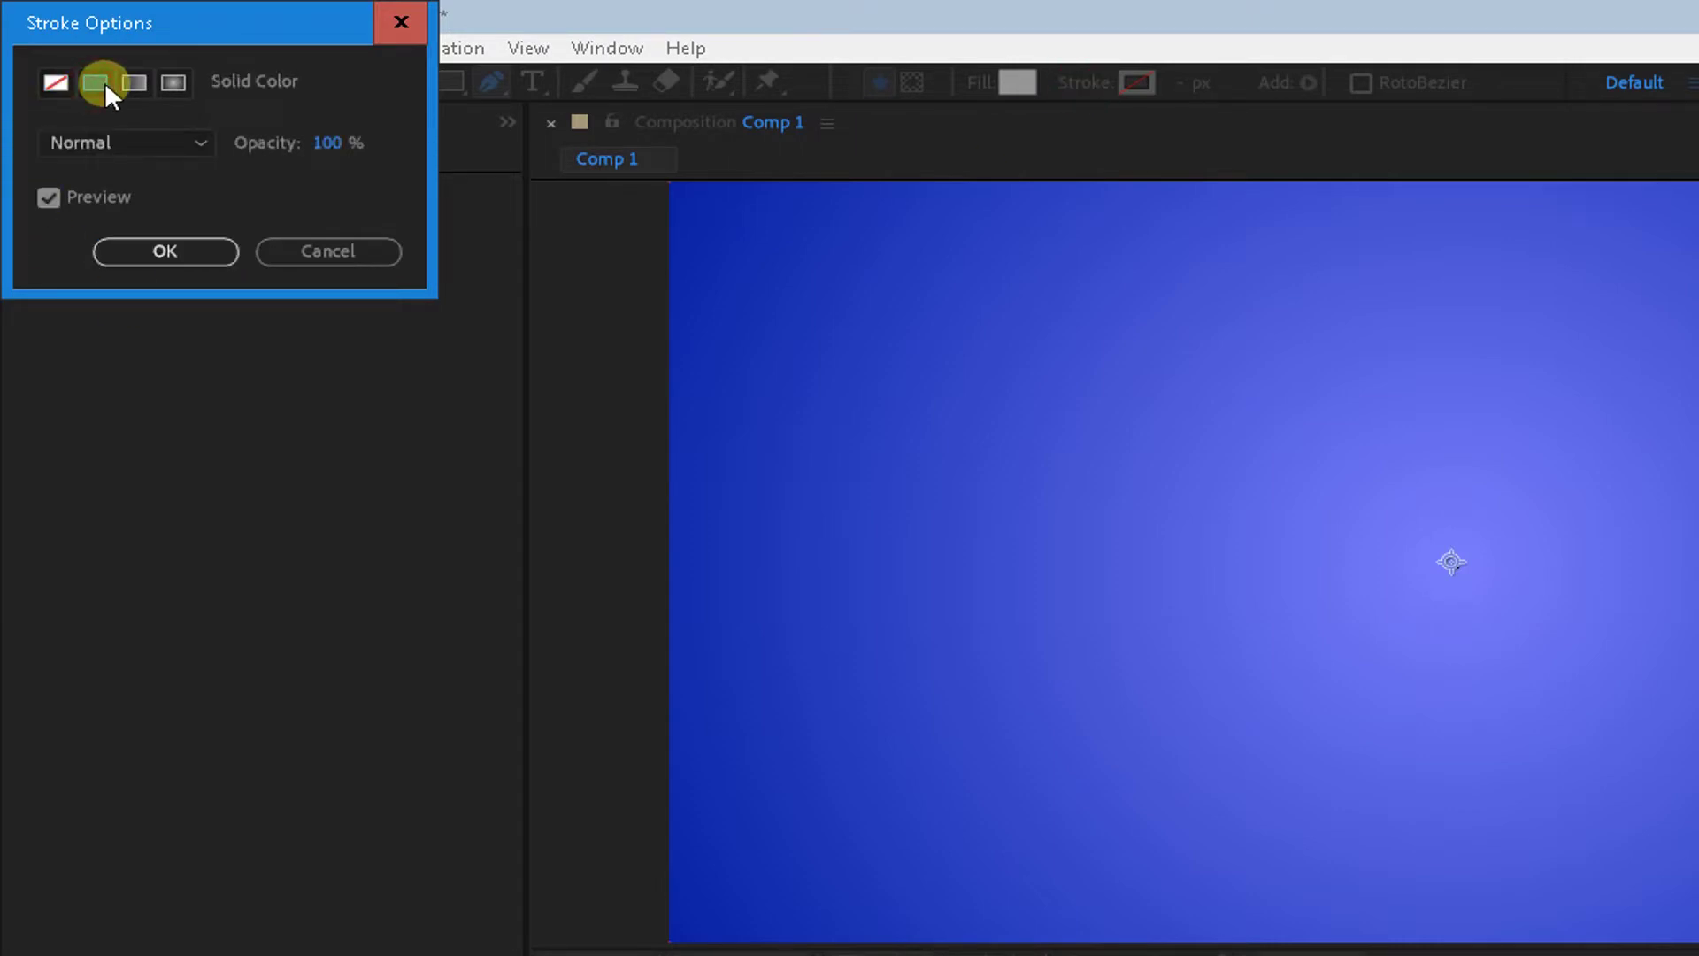
left_click(181, 254)
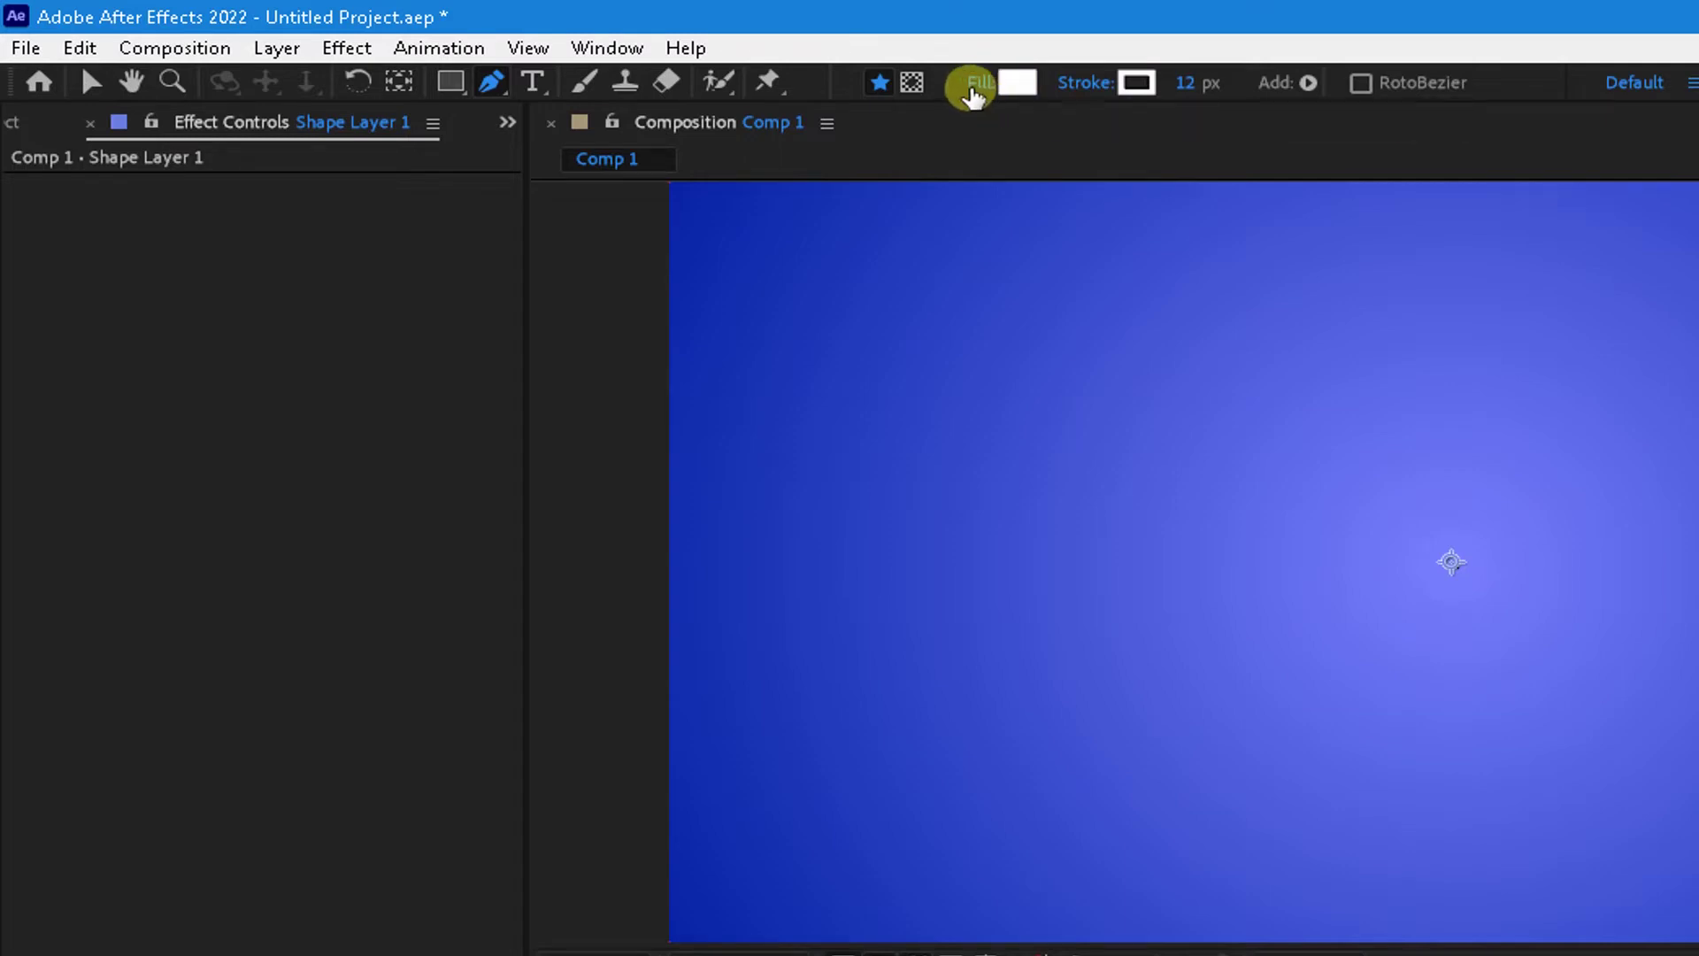
left_click(972, 89)
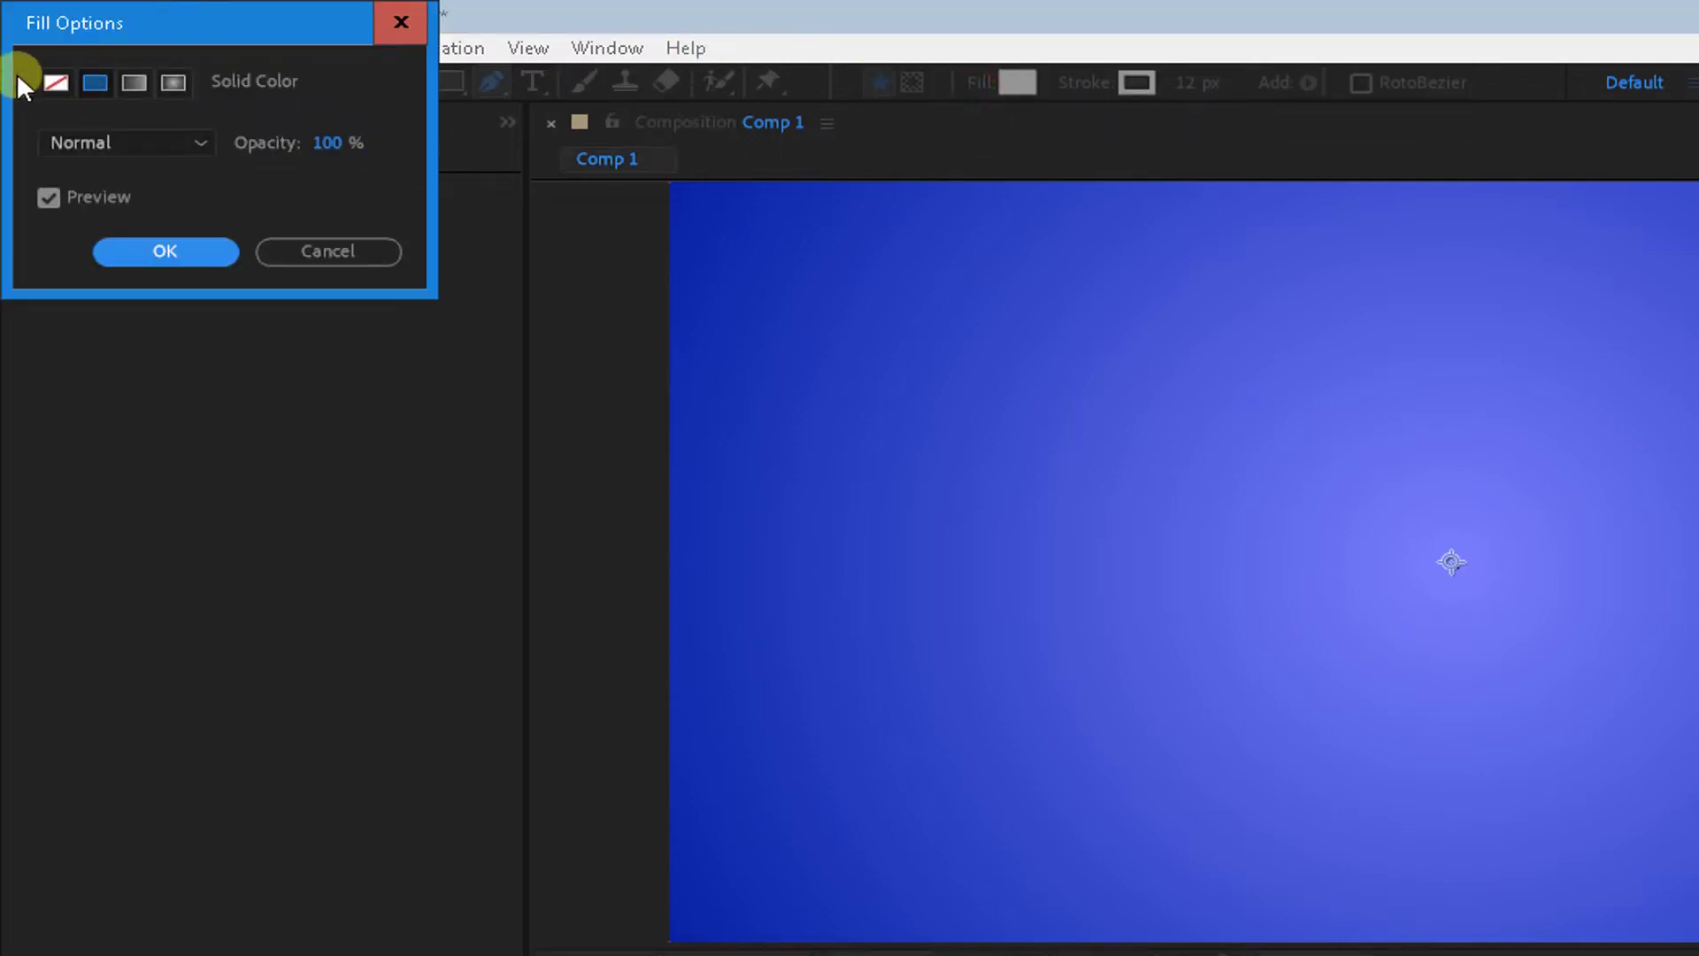
left_click(55, 85)
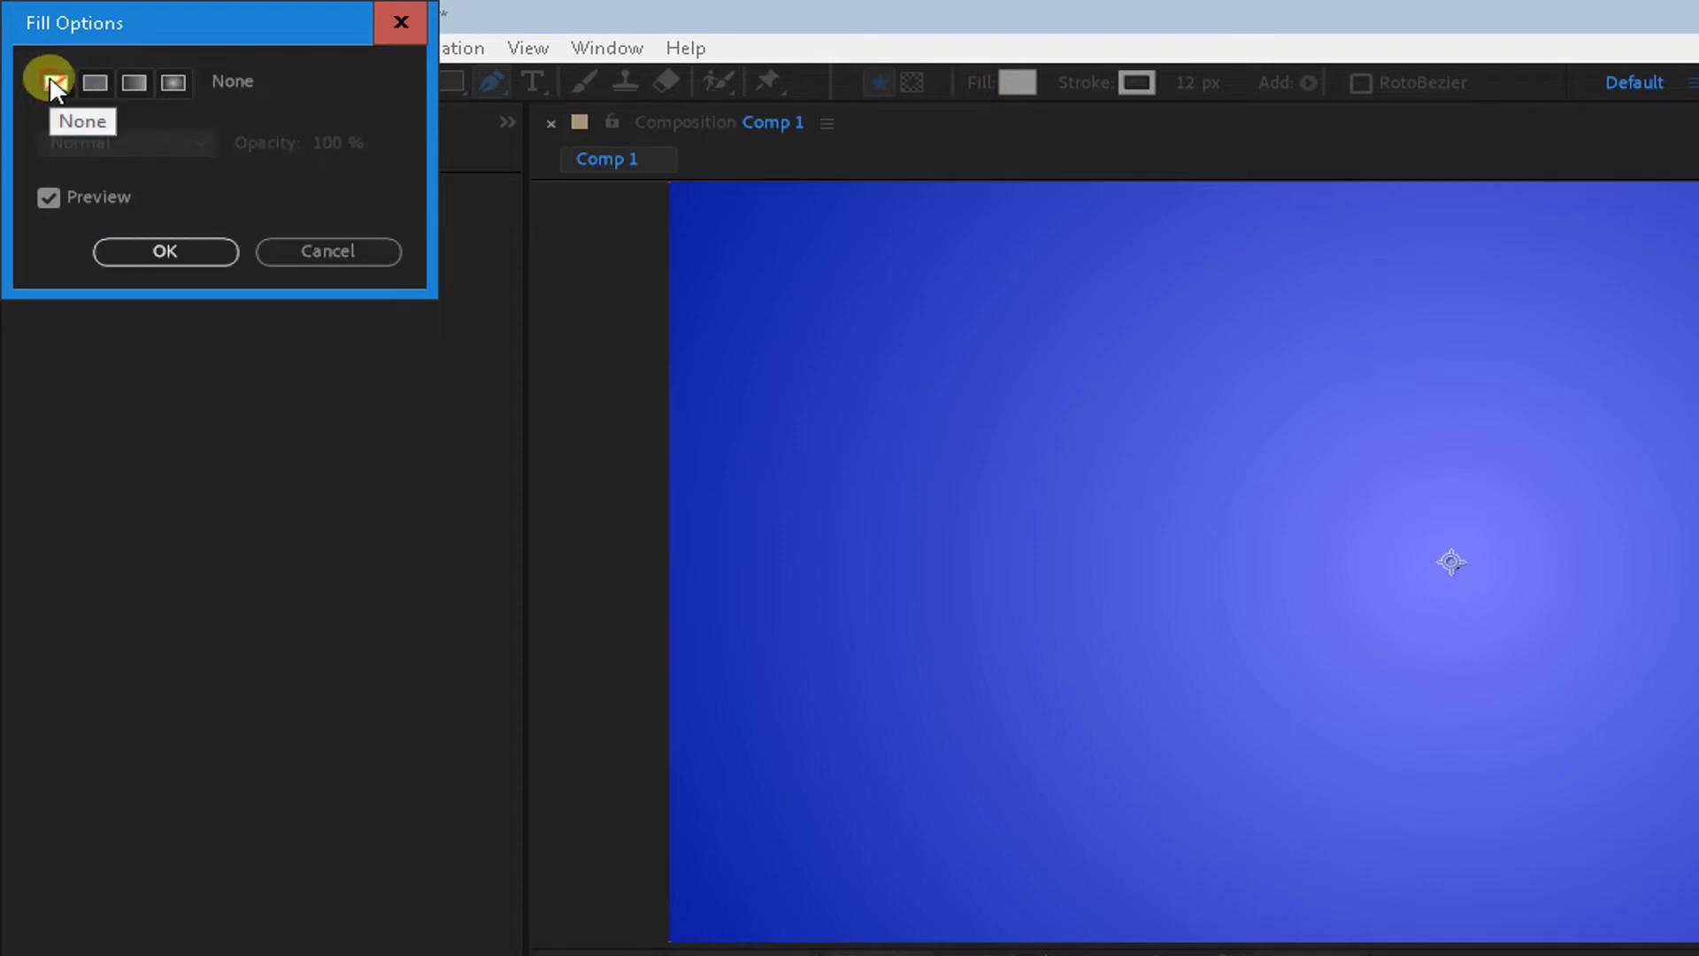
left_click(166, 248)
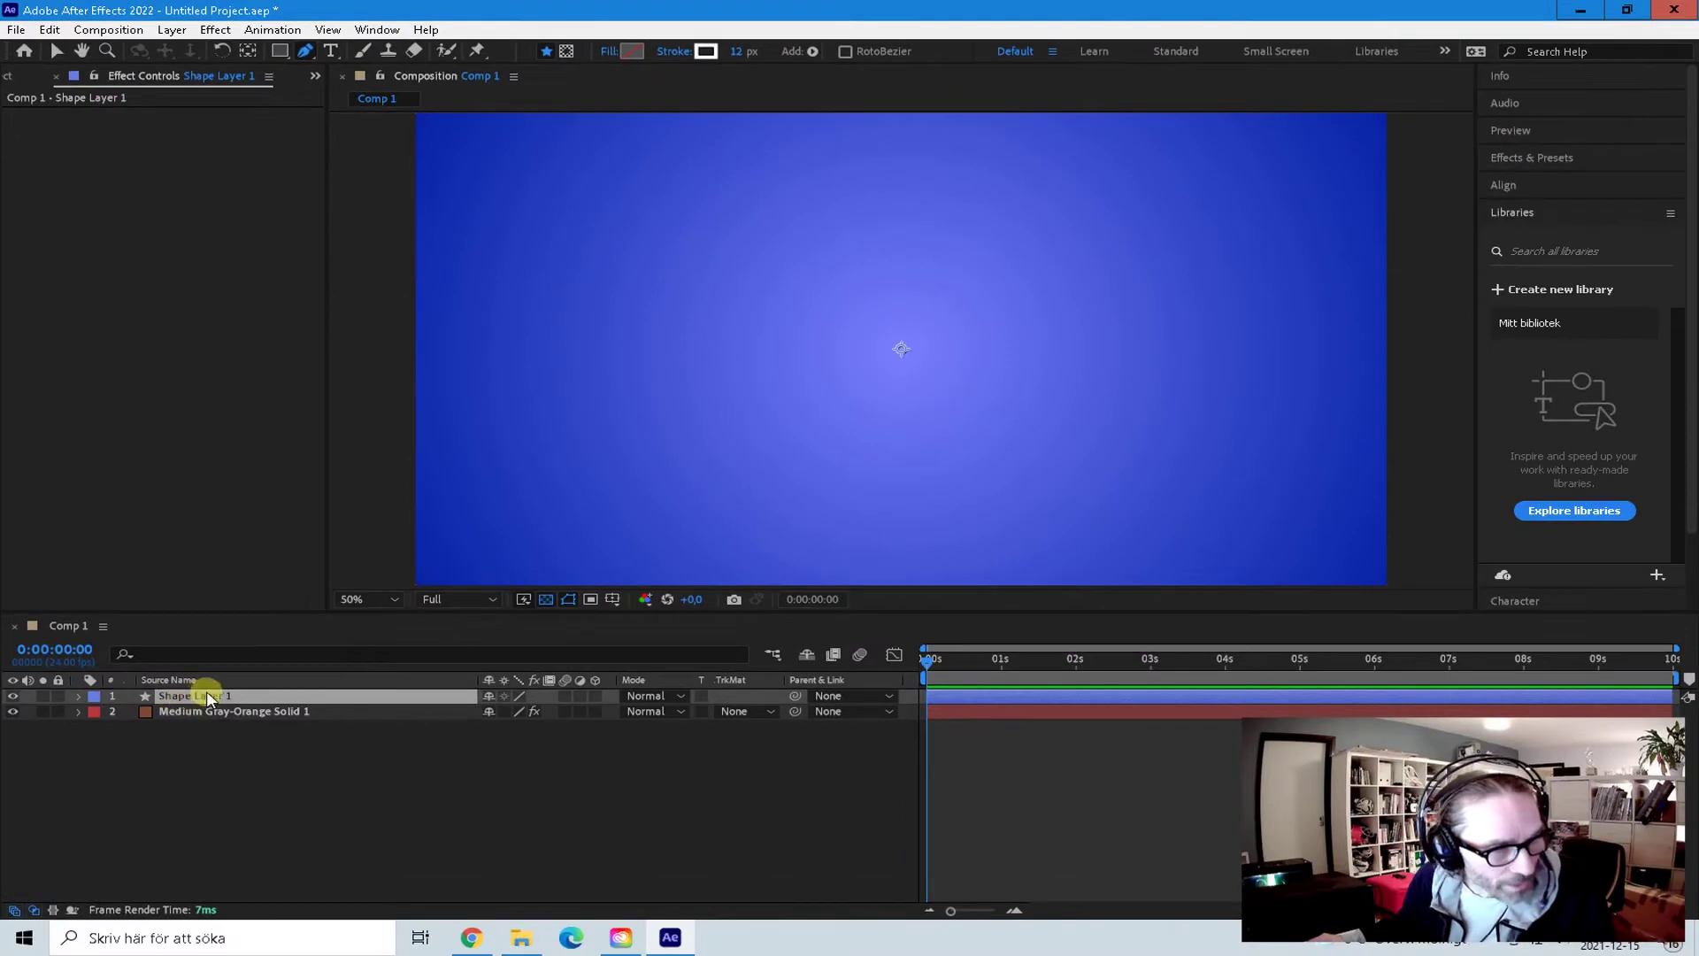
Step: Pen-draw seven more curved points that loop the line back toward the centre, then select Shape Layer 1
left_click(467, 292)
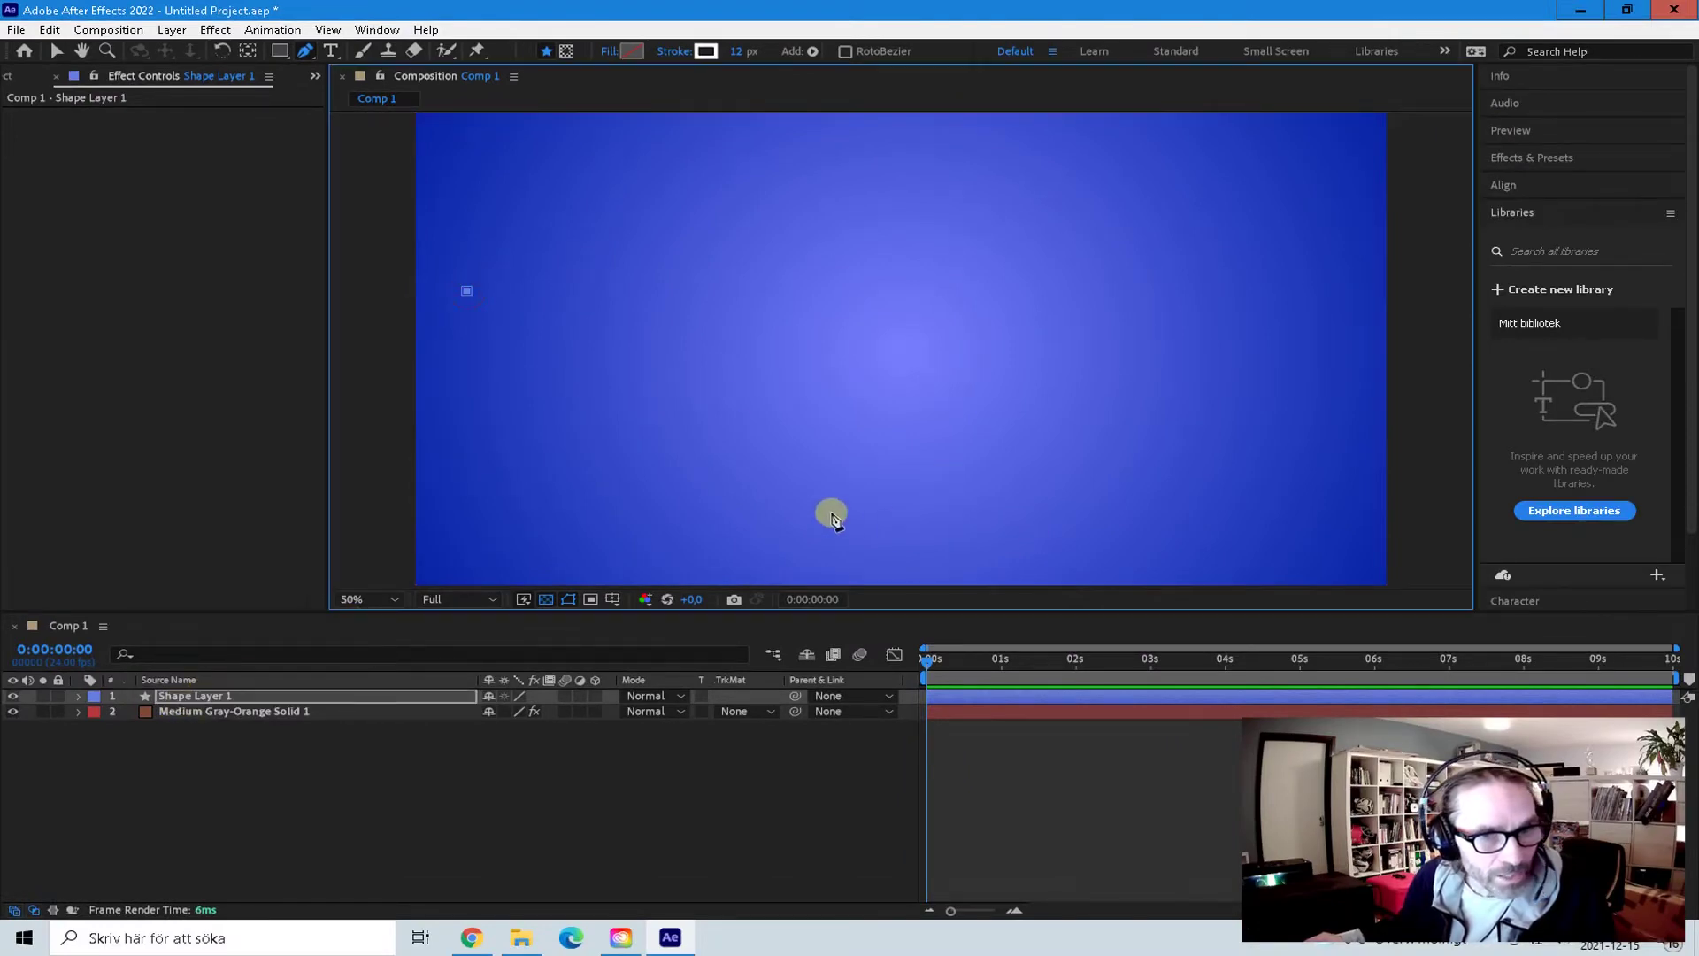
mouse_move(829, 511)
left_mouse_down()
mouse_move(954, 529)
mouse_move(988, 508)
left_mouse_up()
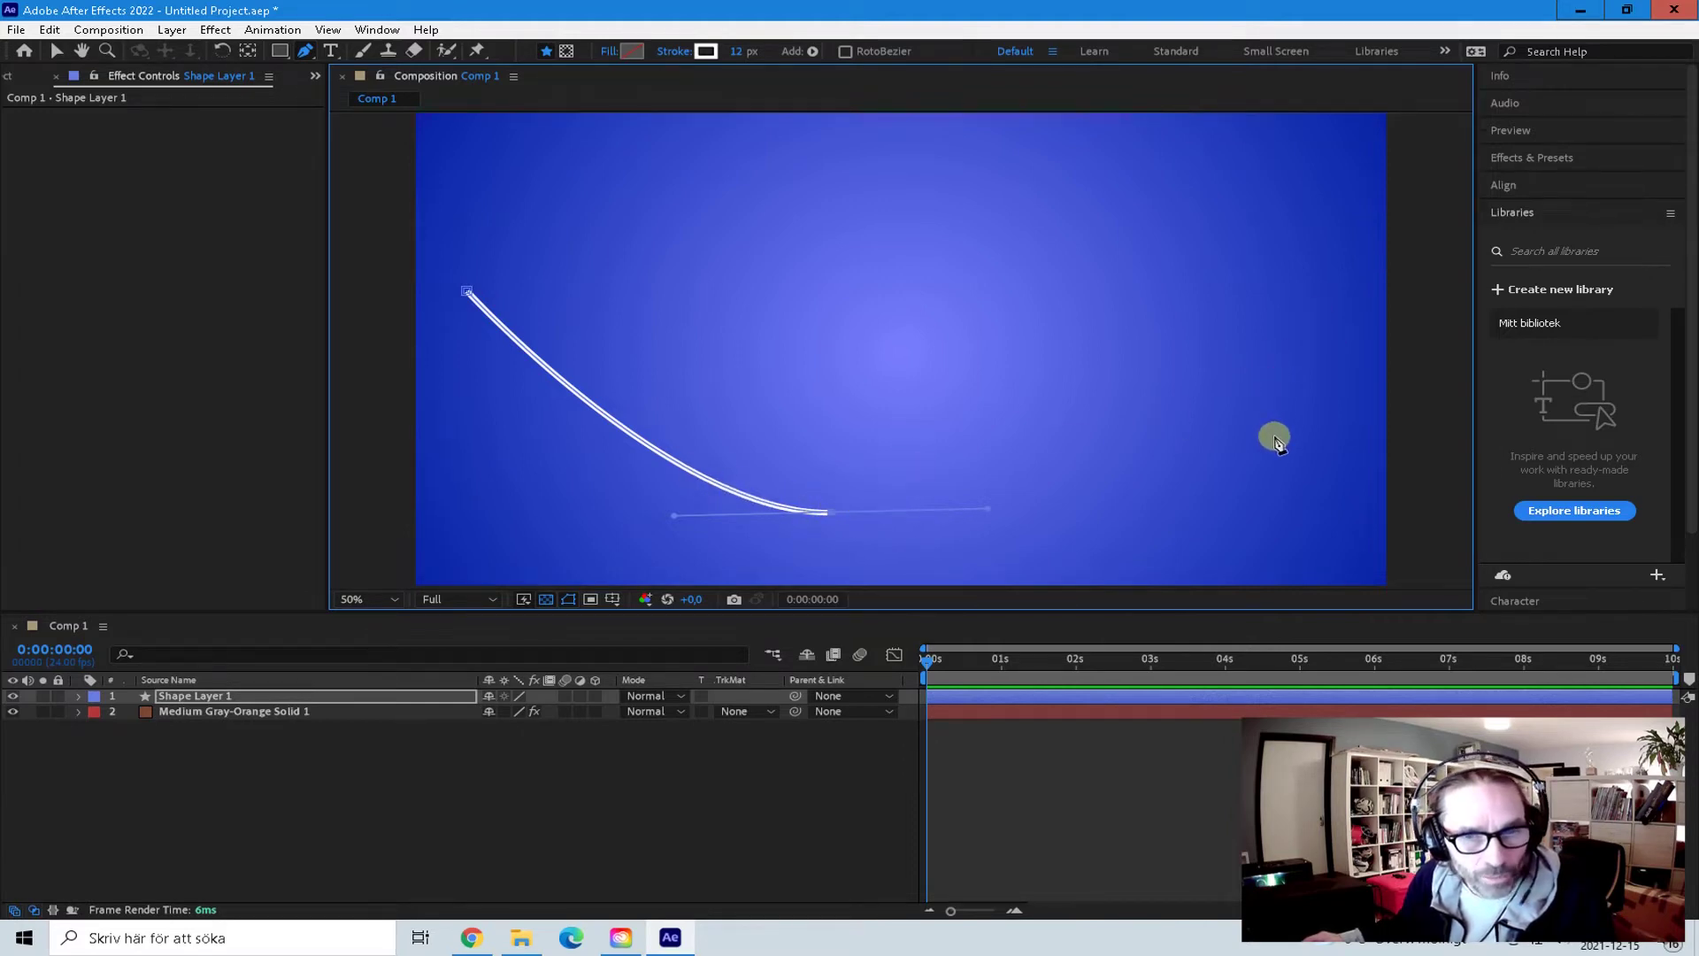
mouse_move(1275, 413)
left_mouse_down()
mouse_move(1331, 251)
mouse_move(1282, 286)
left_mouse_up()
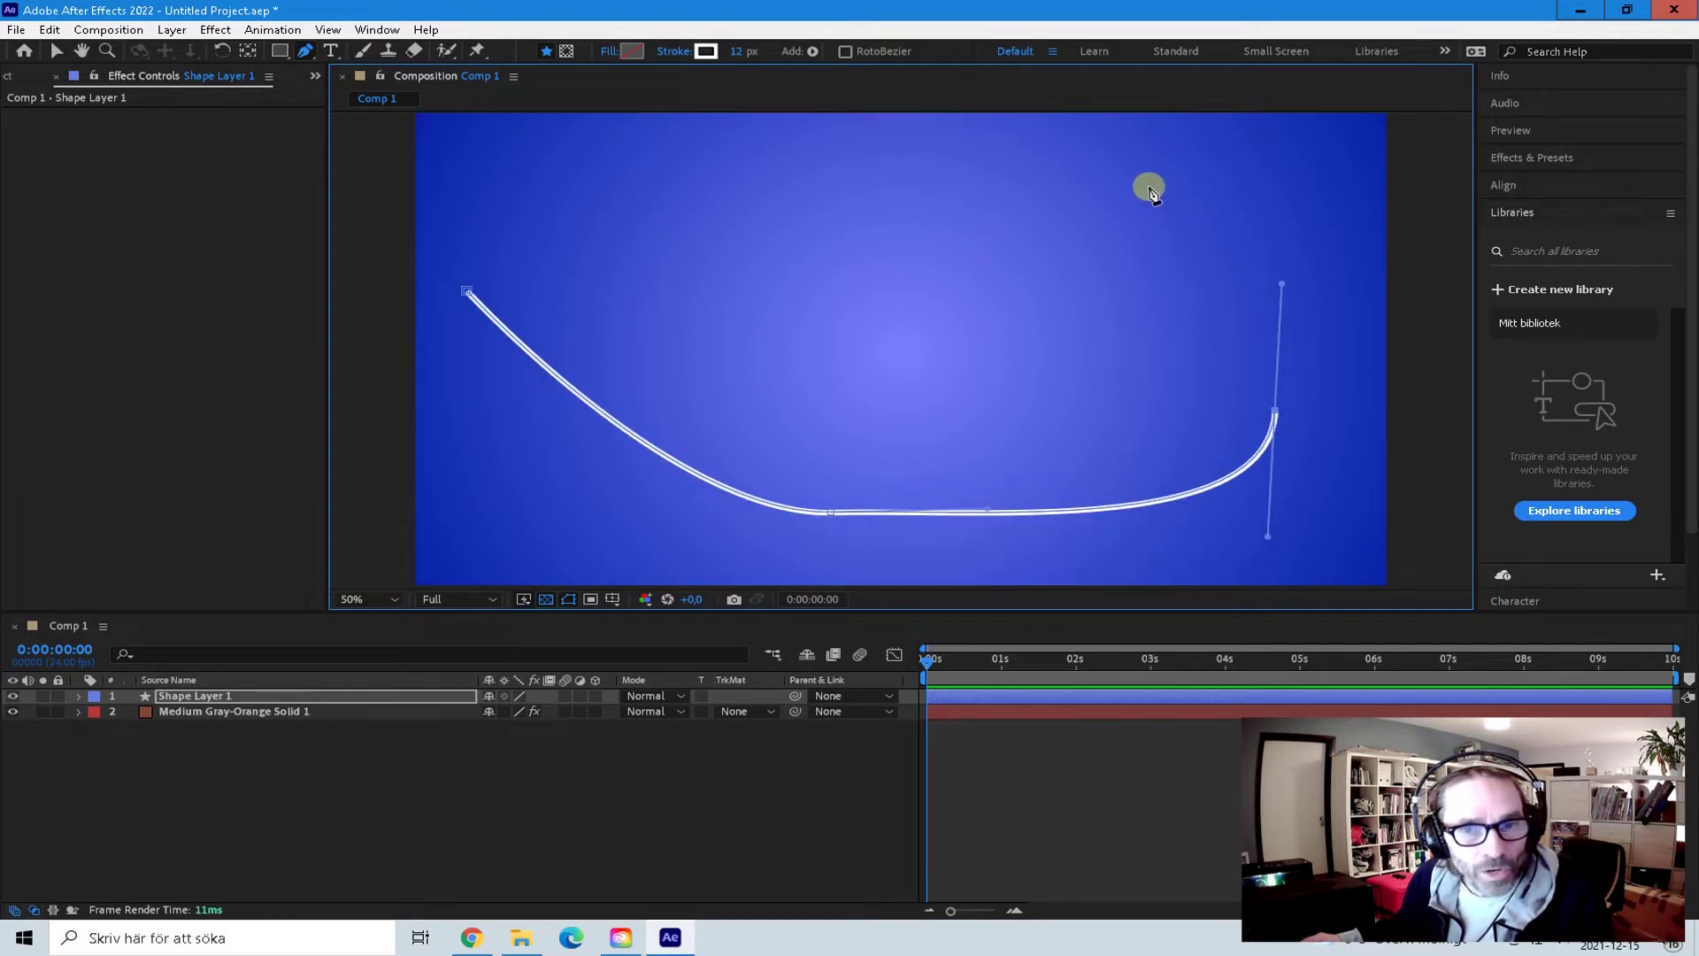
left_click_drag(1124, 197, 984, 193)
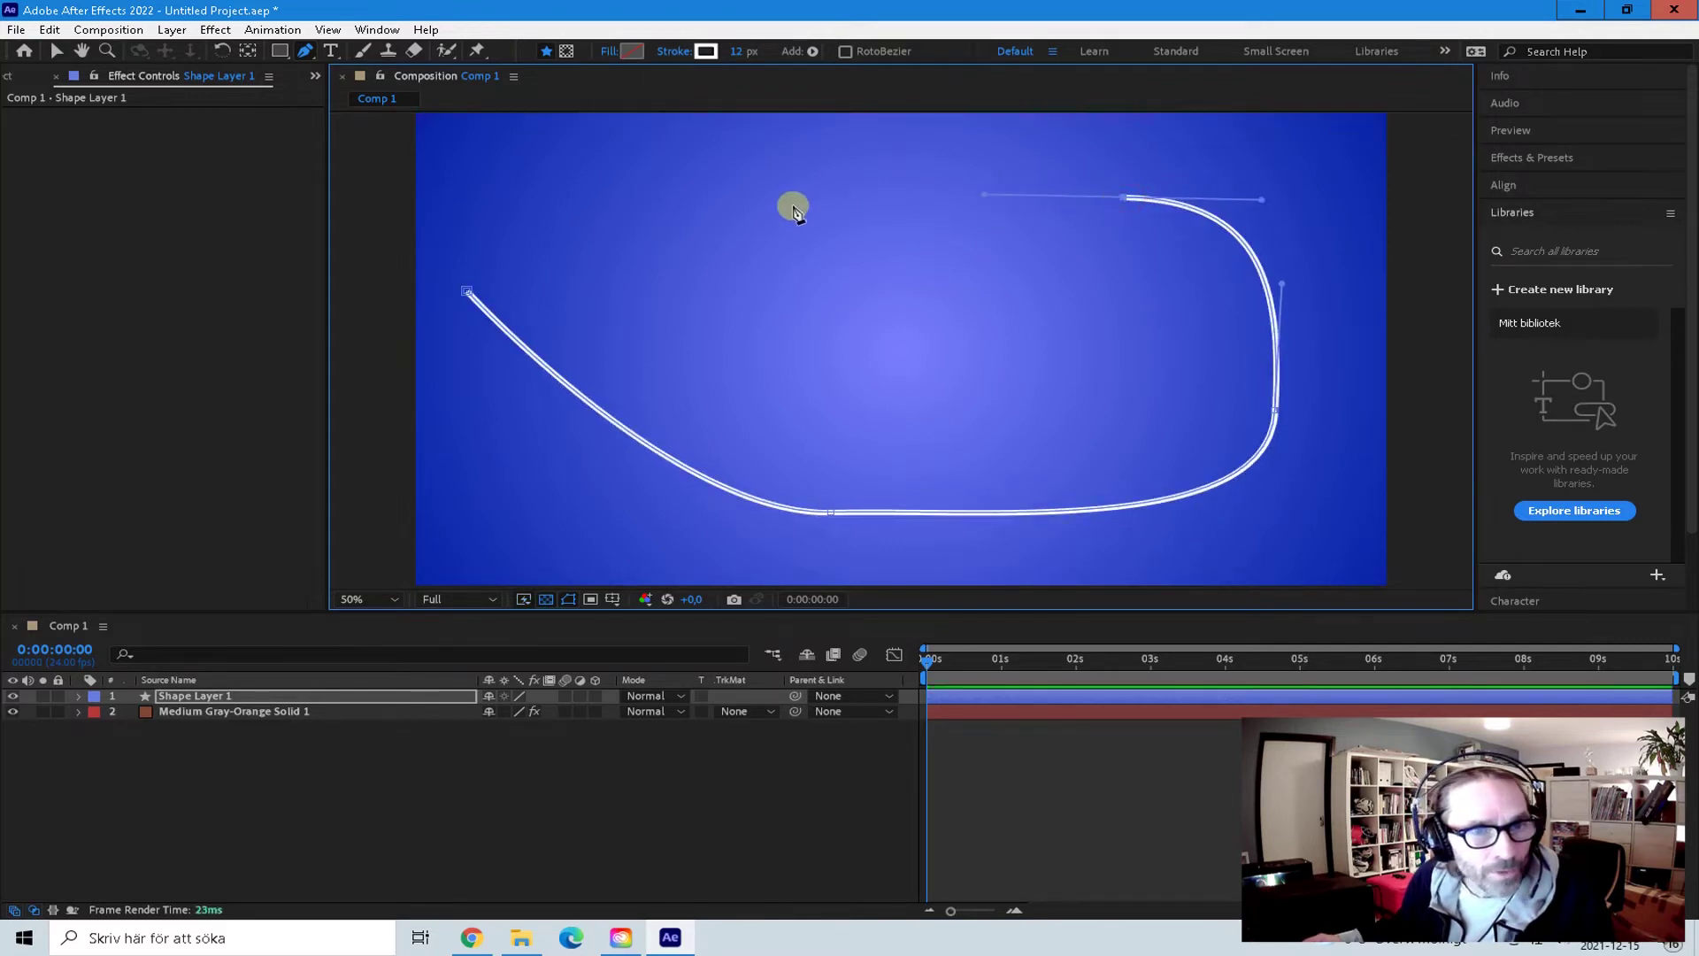
left_click_drag(902, 233, 929, 285)
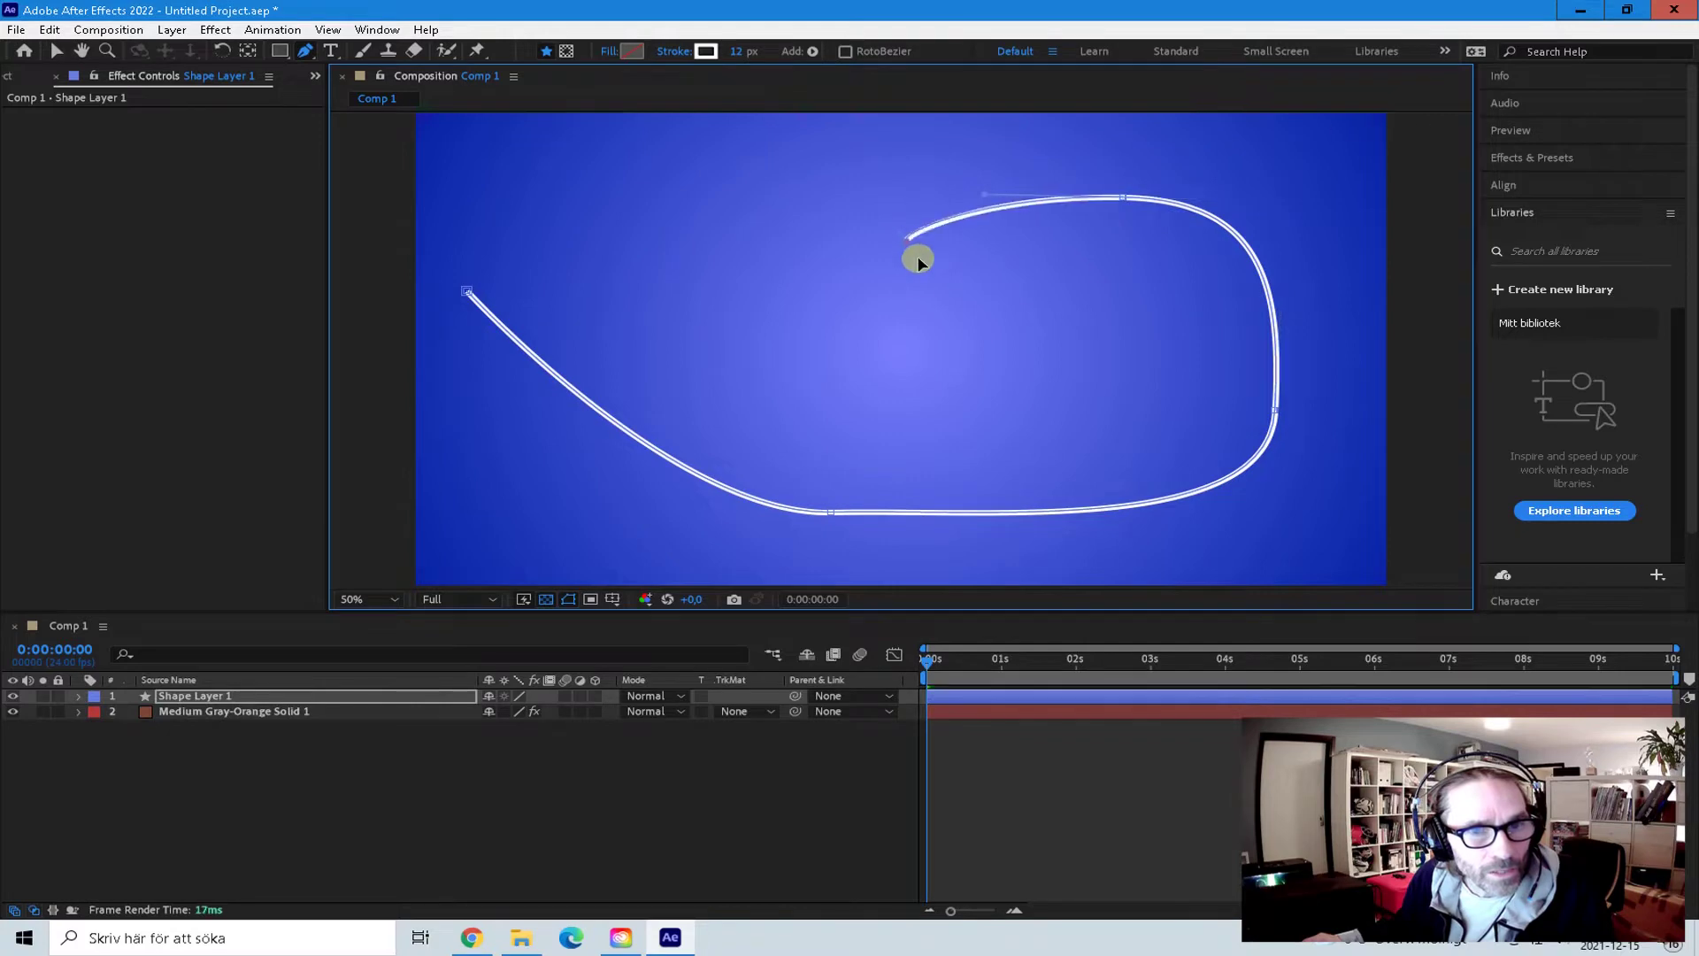
left_click_drag(1117, 330, 1005, 434)
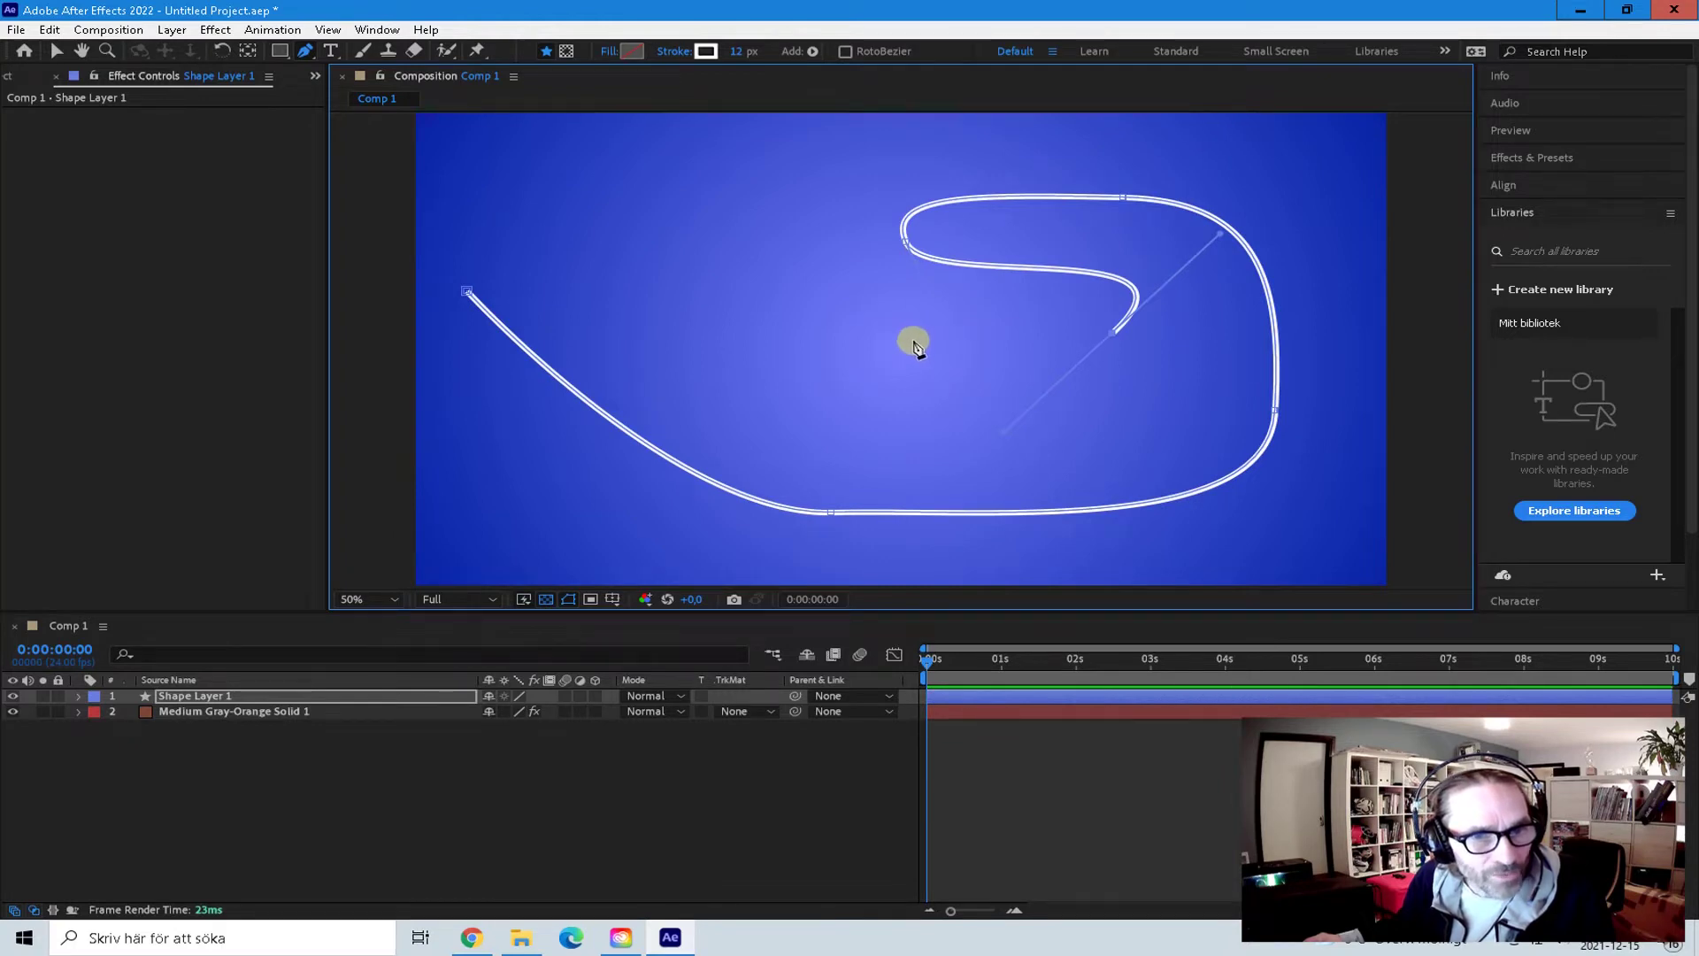
left_click_drag(911, 343, 762, 343)
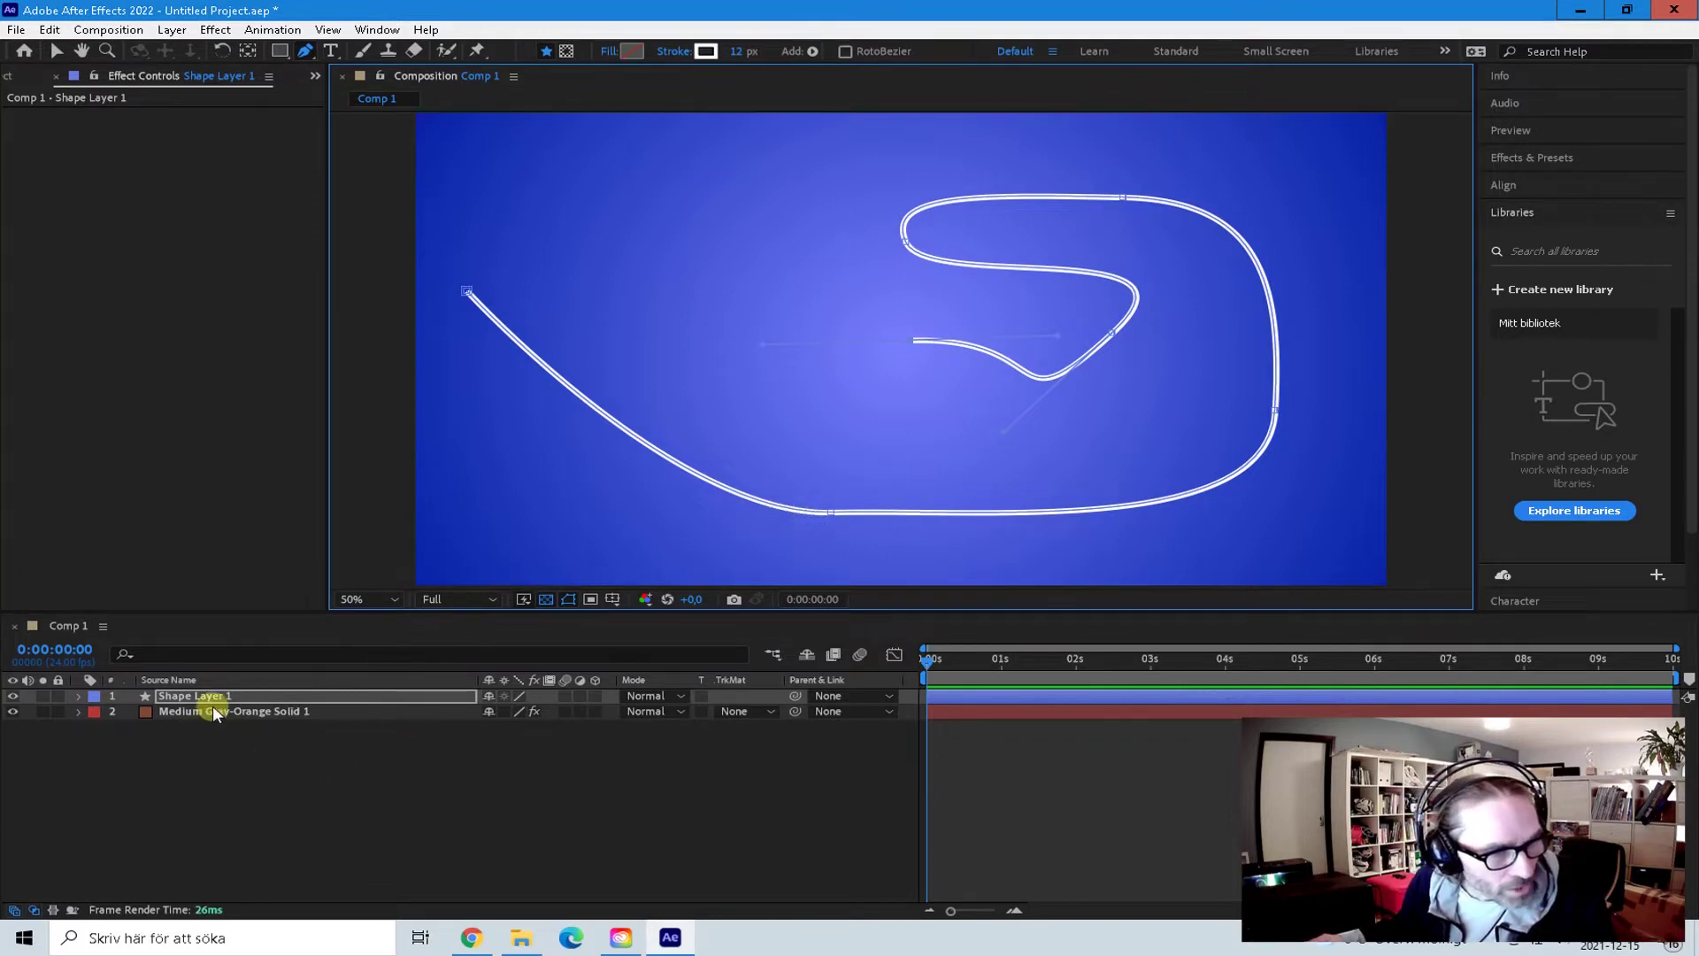
left_click(188, 697)
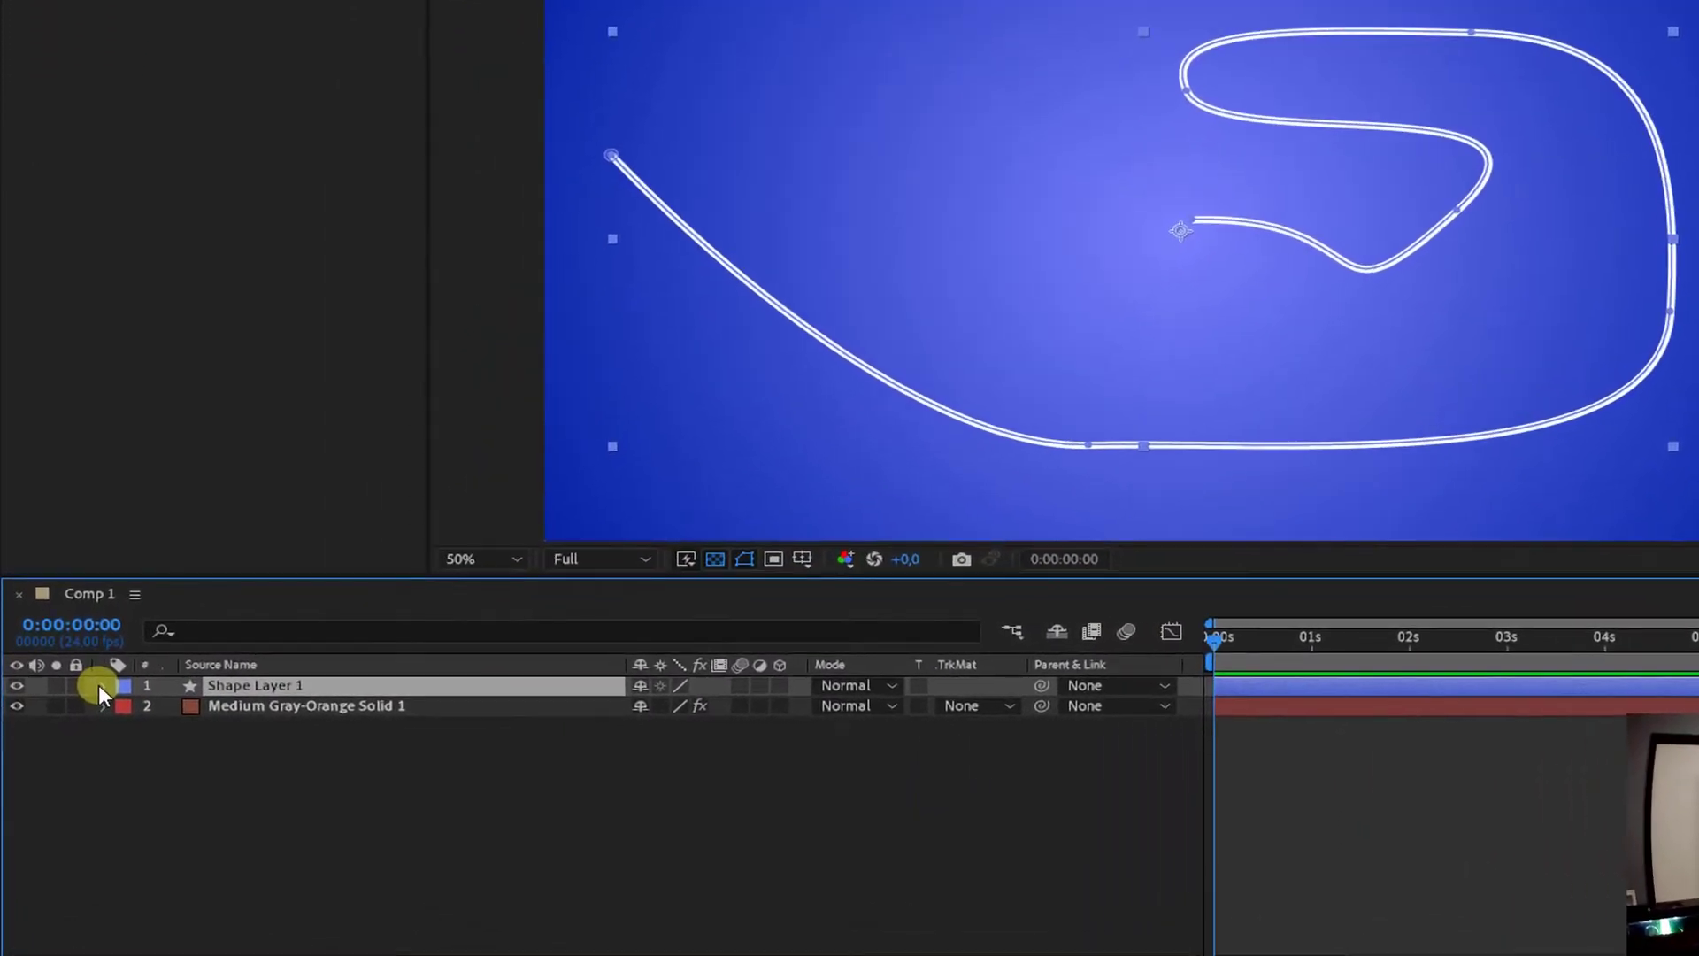
Step: In Shape Layer 1 > Contents > Shape 1 > Stroke 1, raise Stroke Width from 12 to 17
left_click(76, 695)
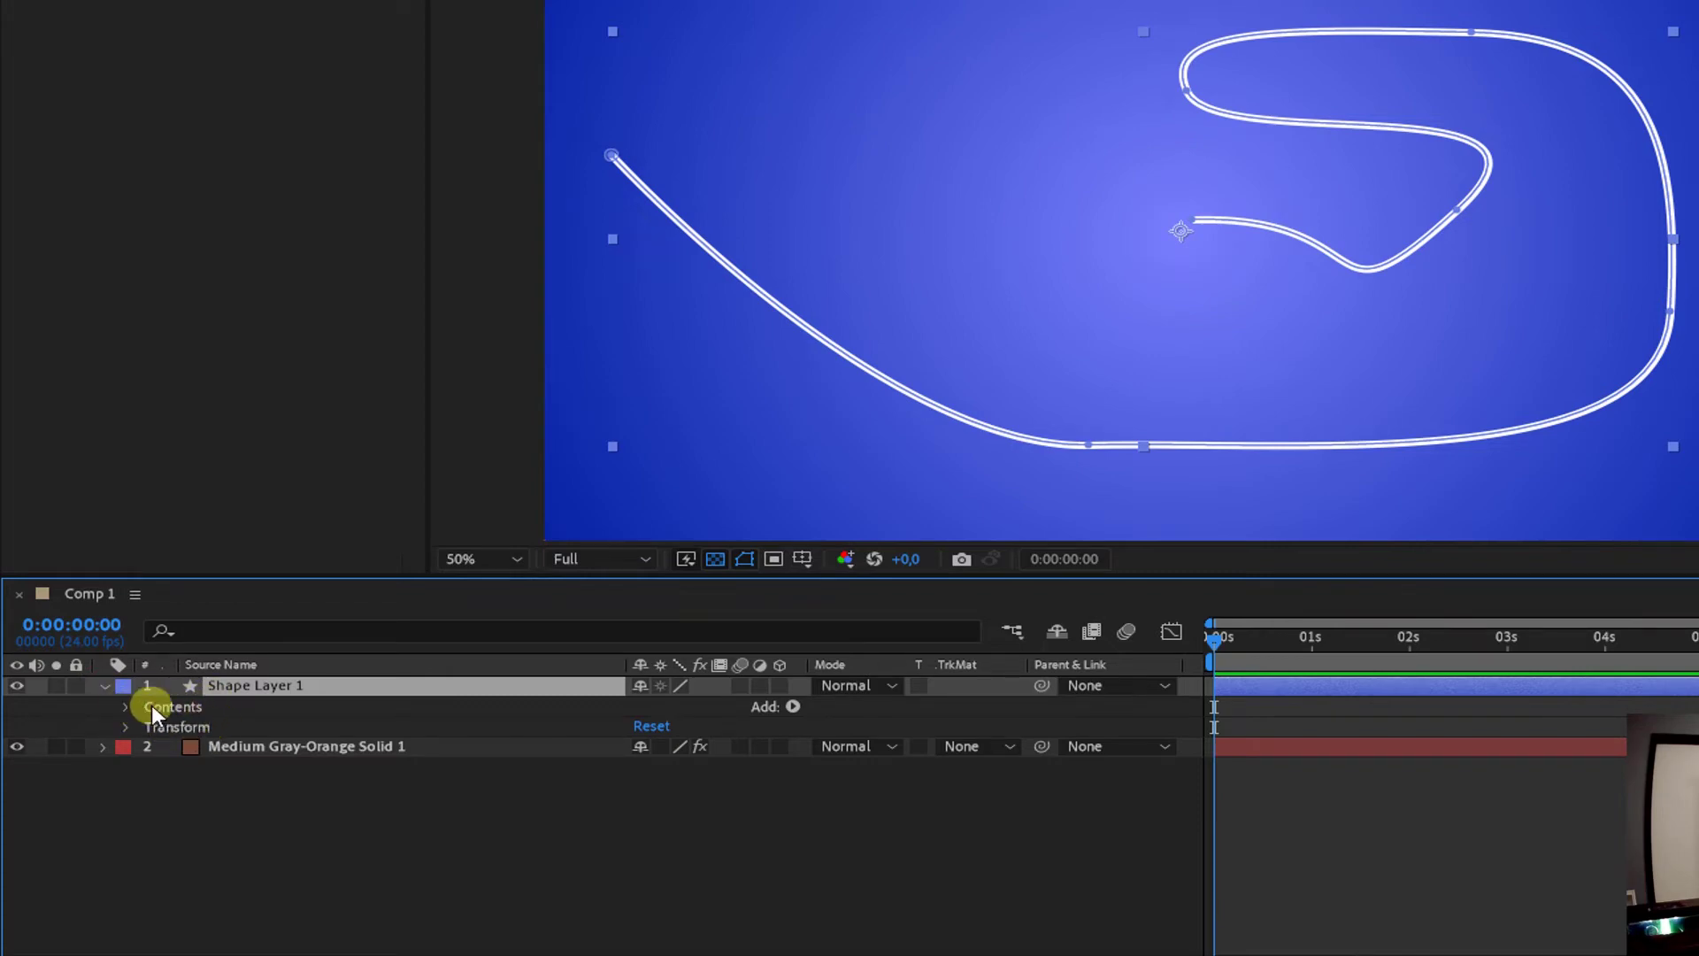
left_click(125, 707)
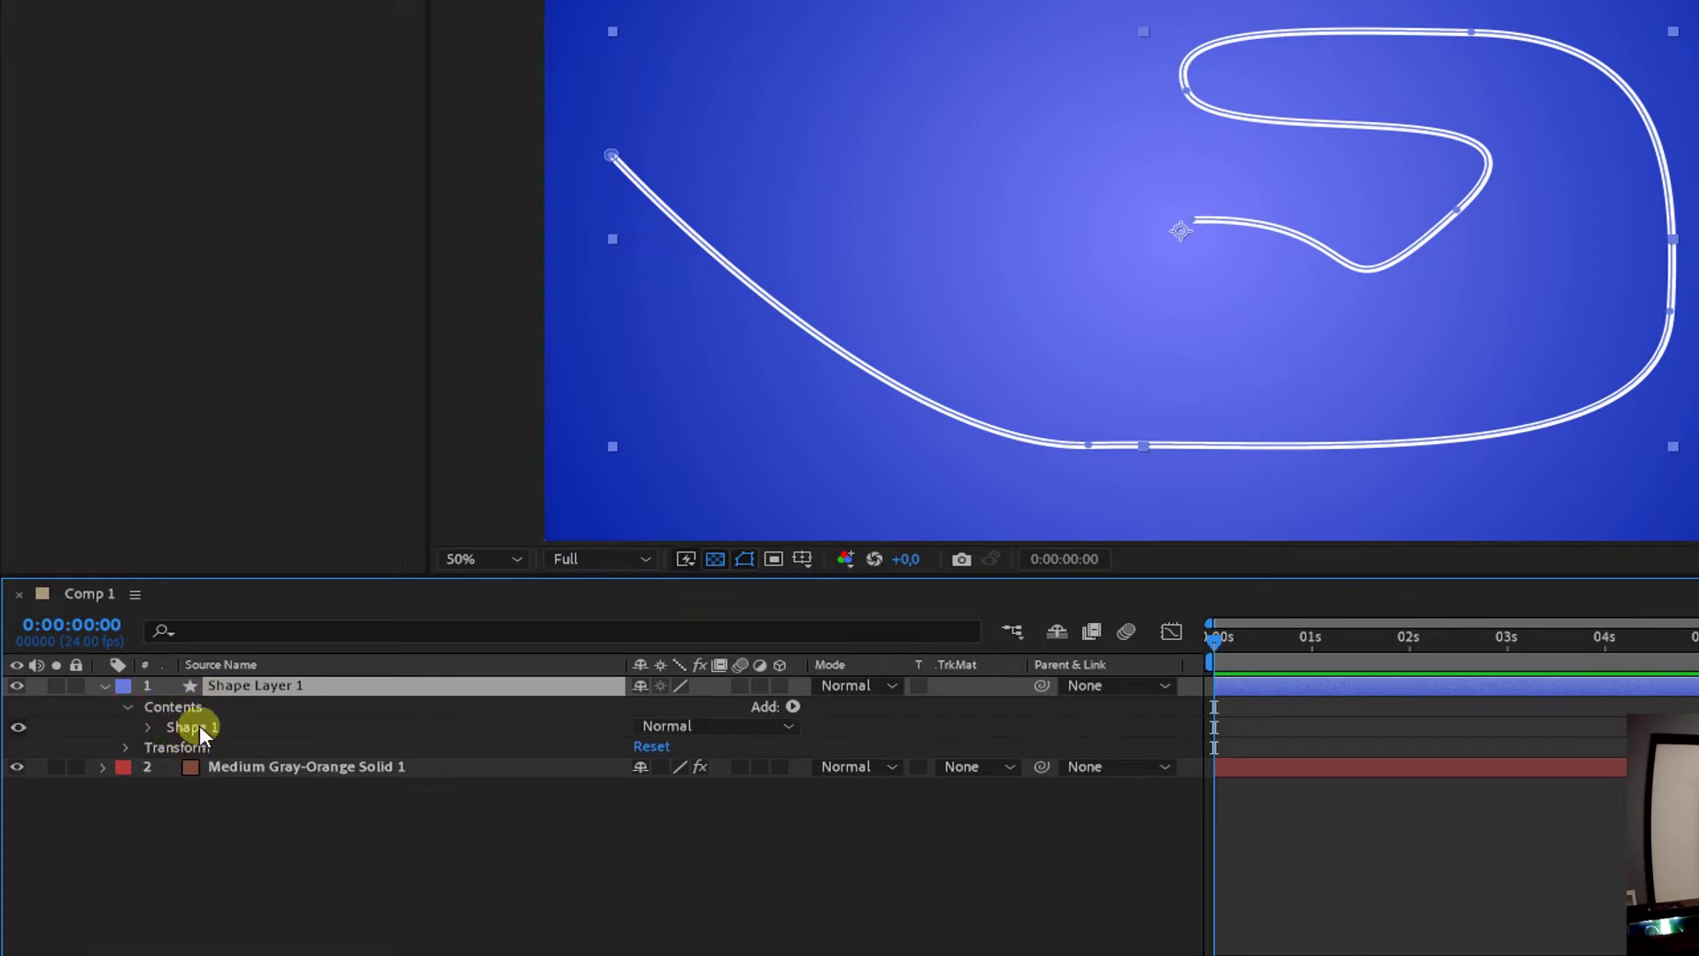
left_click(150, 726)
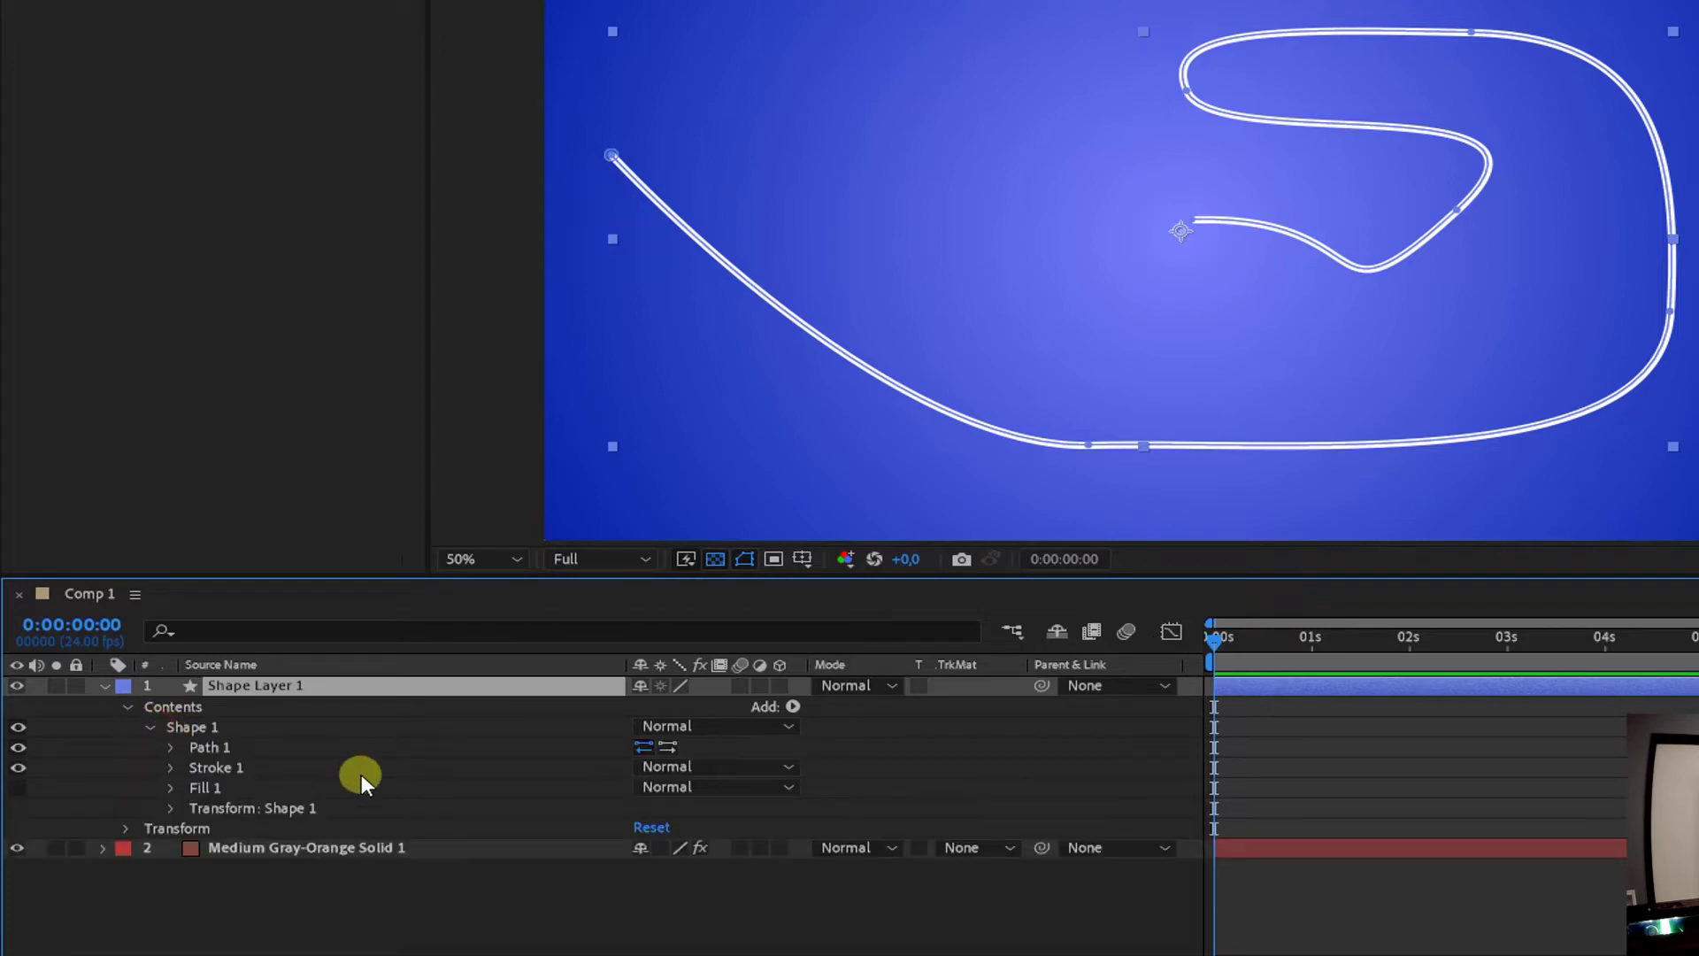
left_click(213, 752)
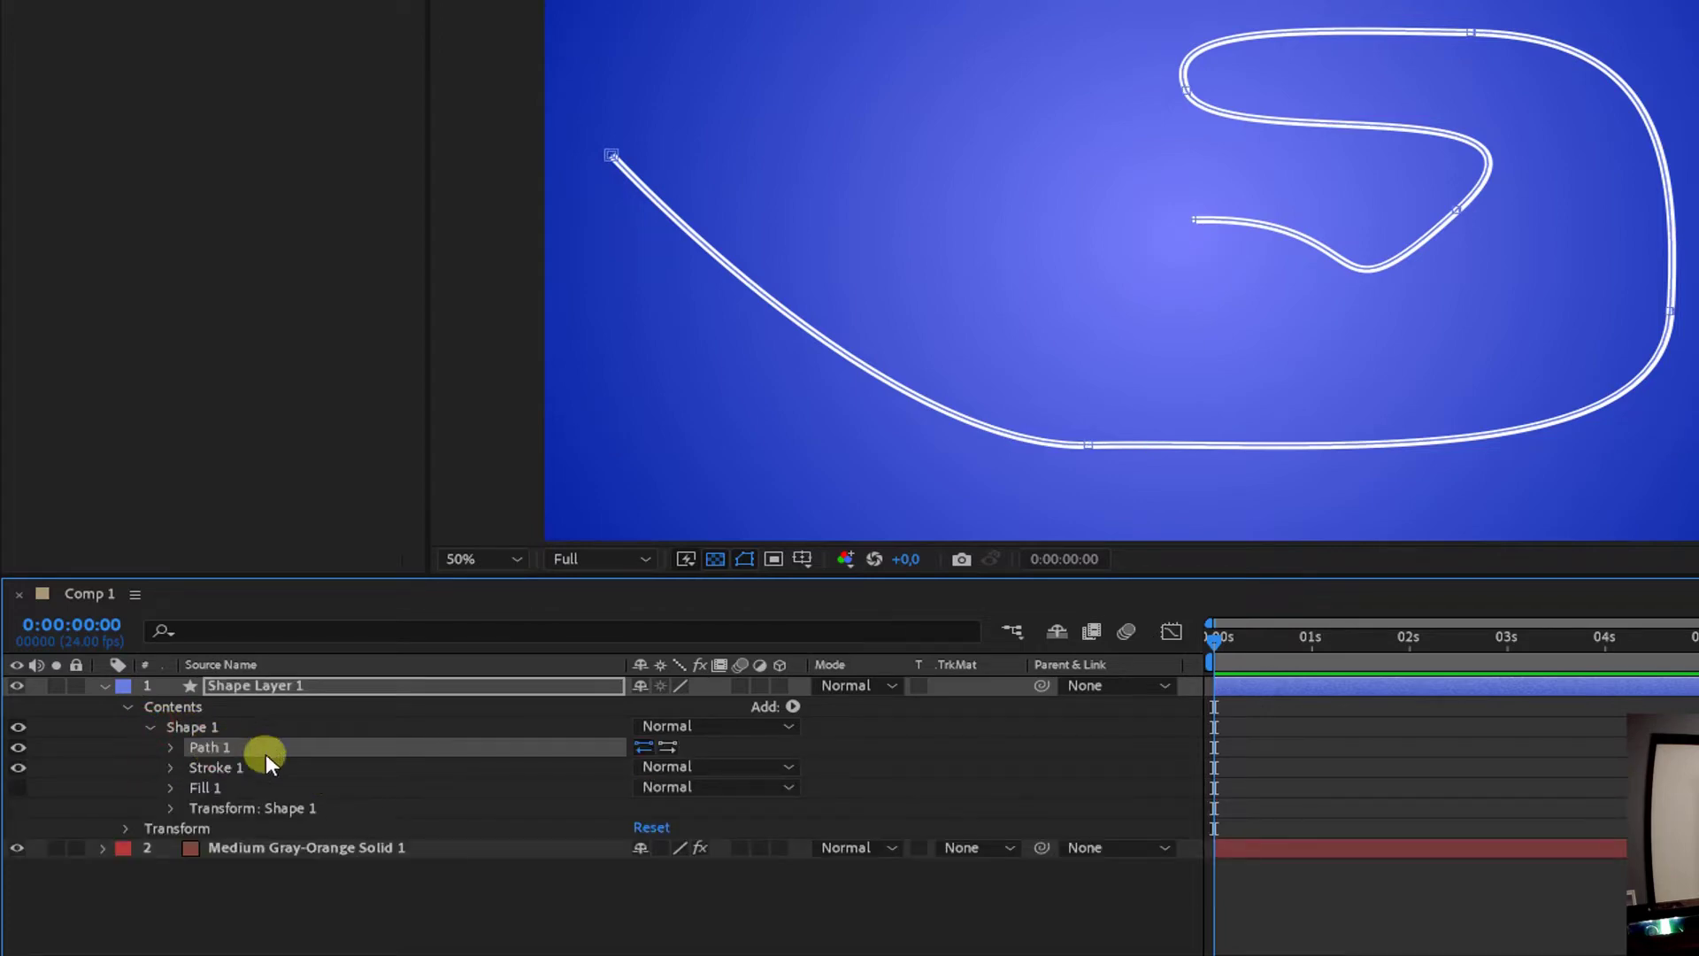
left_click(223, 770)
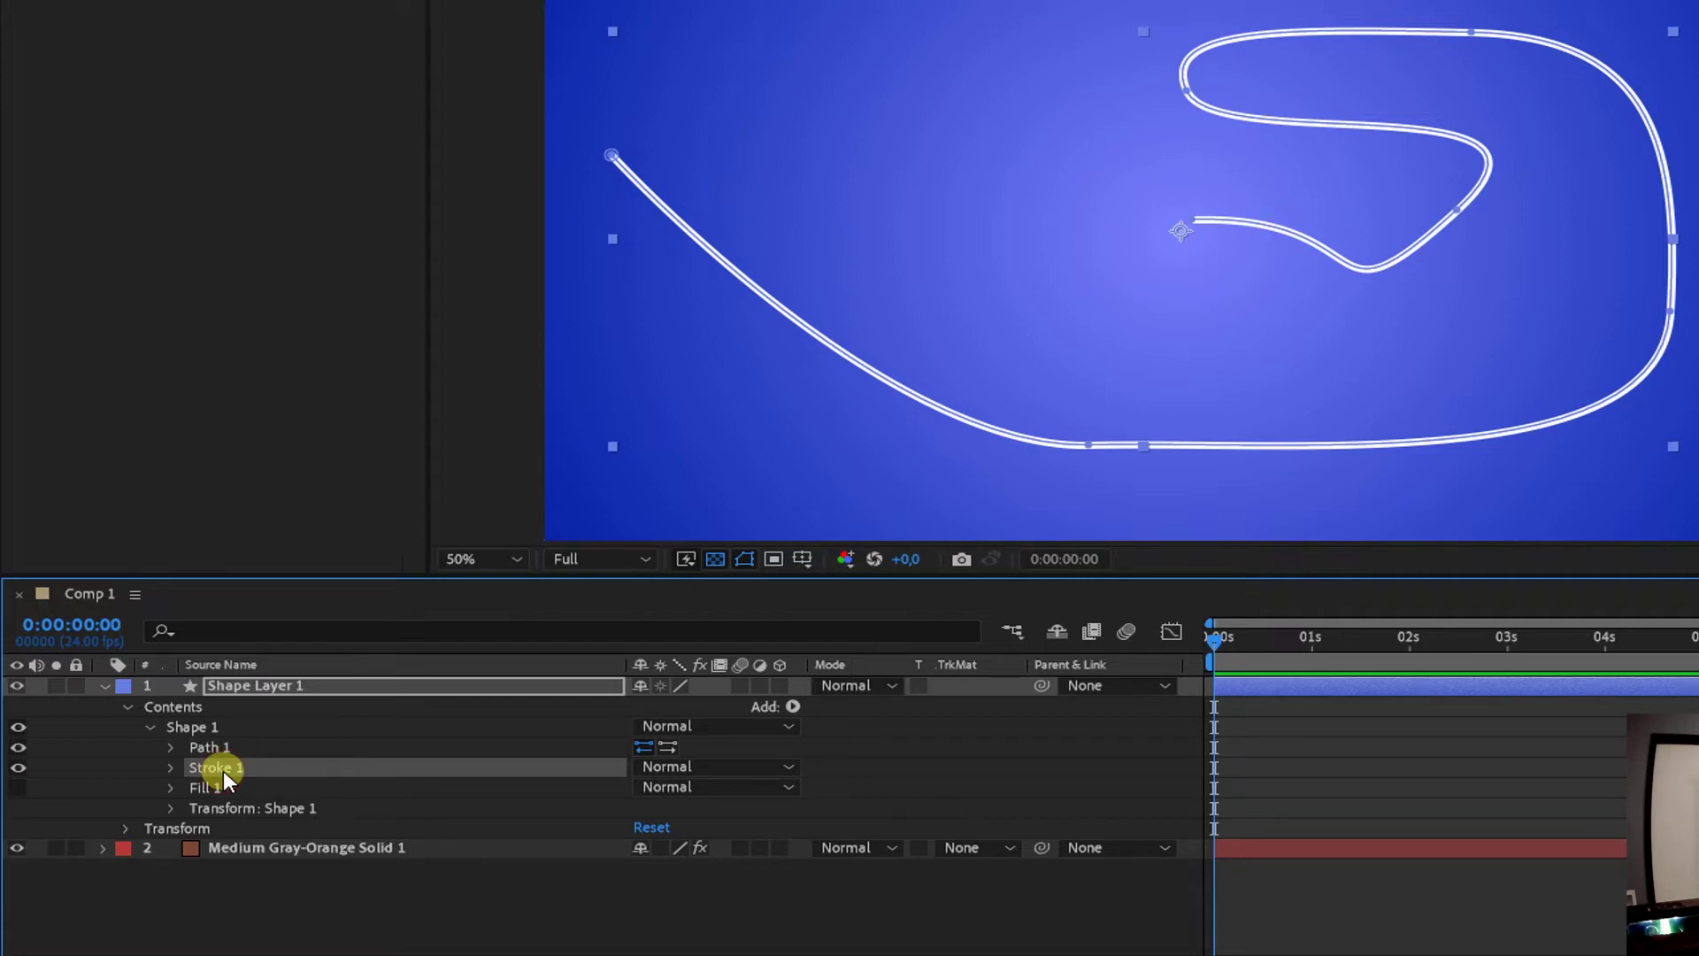
left_click(170, 766)
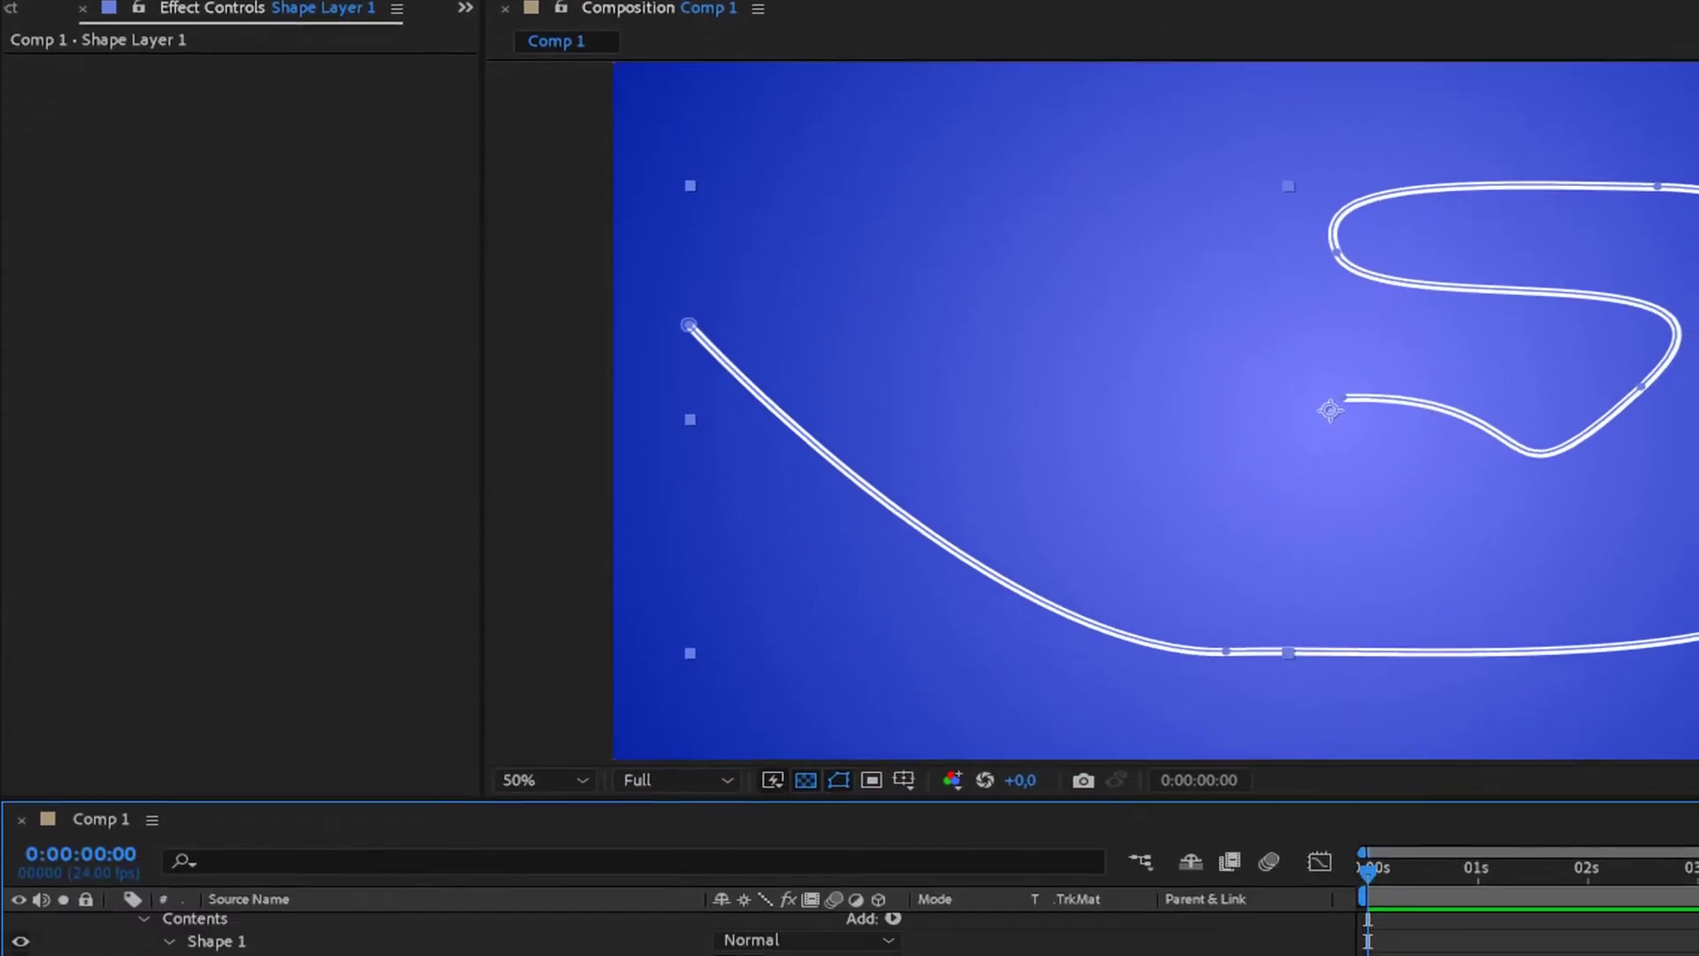
left_click(713, 805)
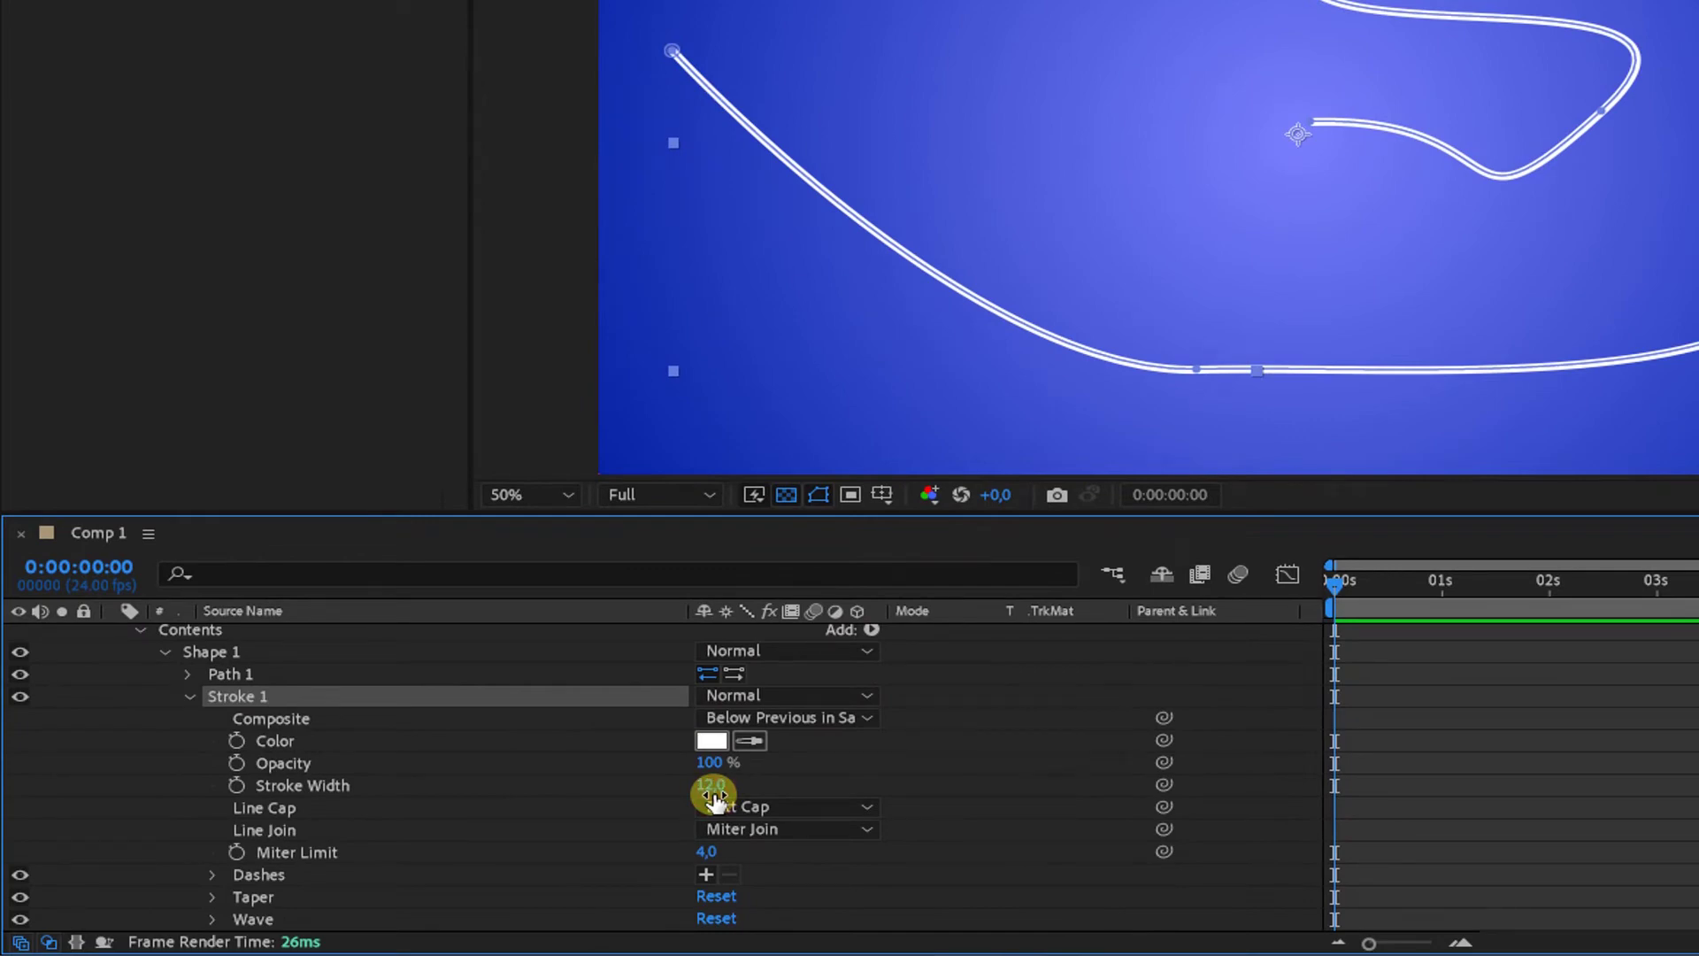
left_click_drag(713, 795, 724, 795)
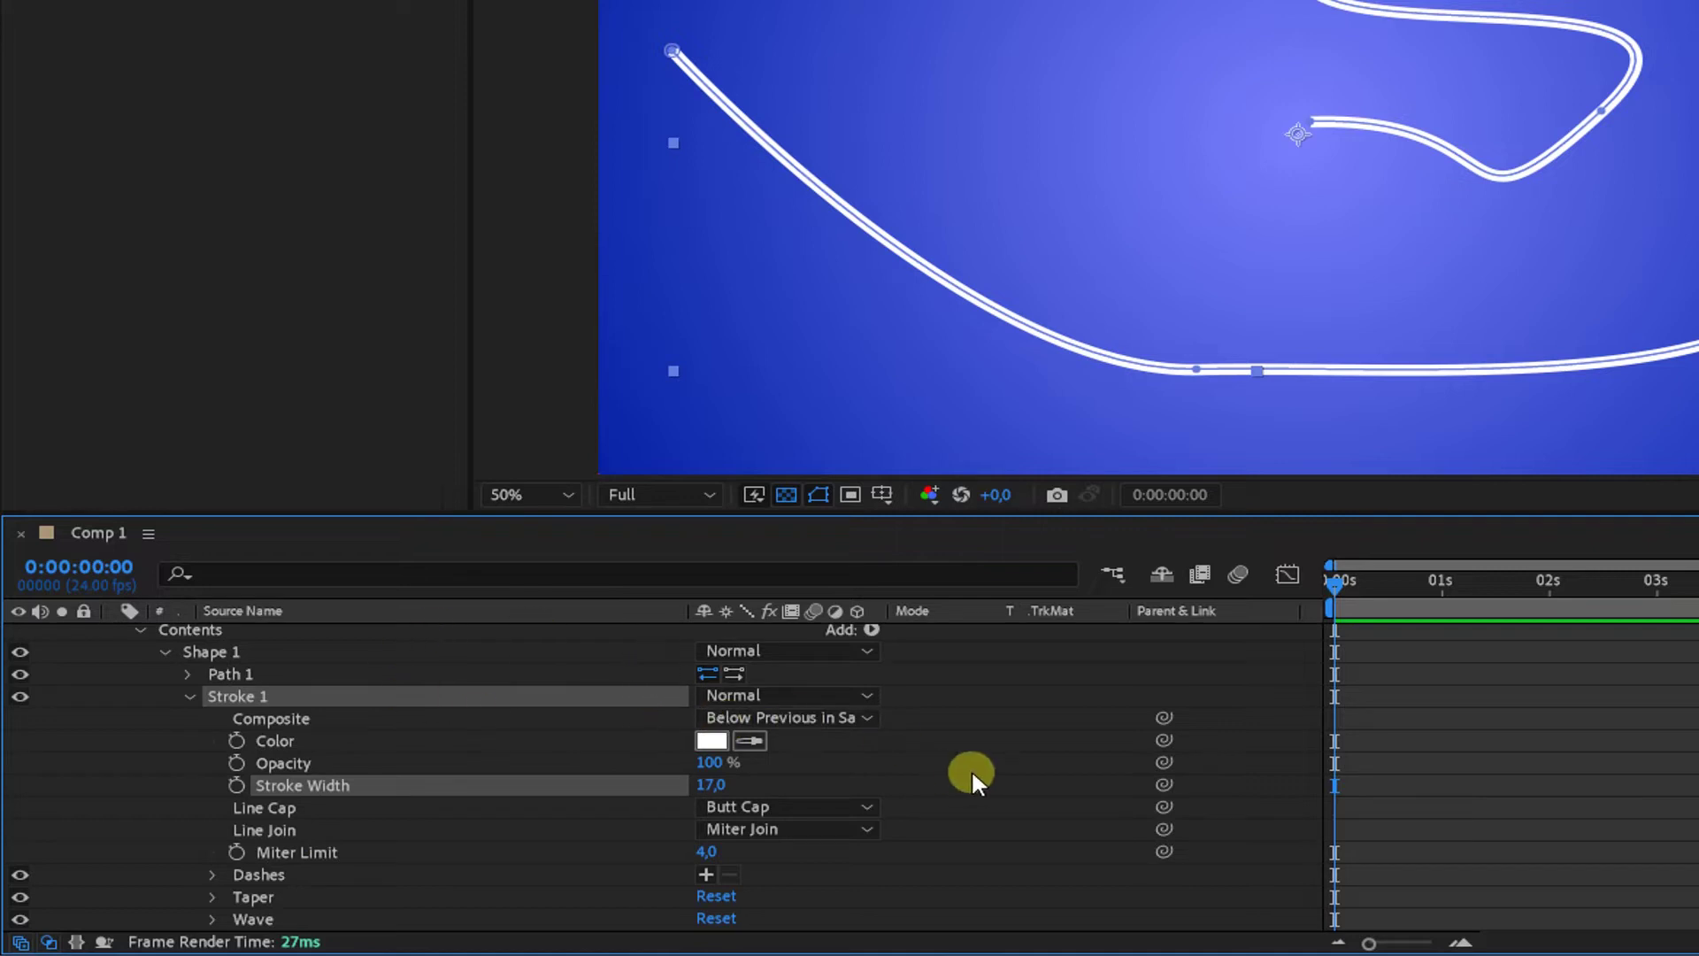
scroll(967, 777, "up", 1)
left_click(347, 637)
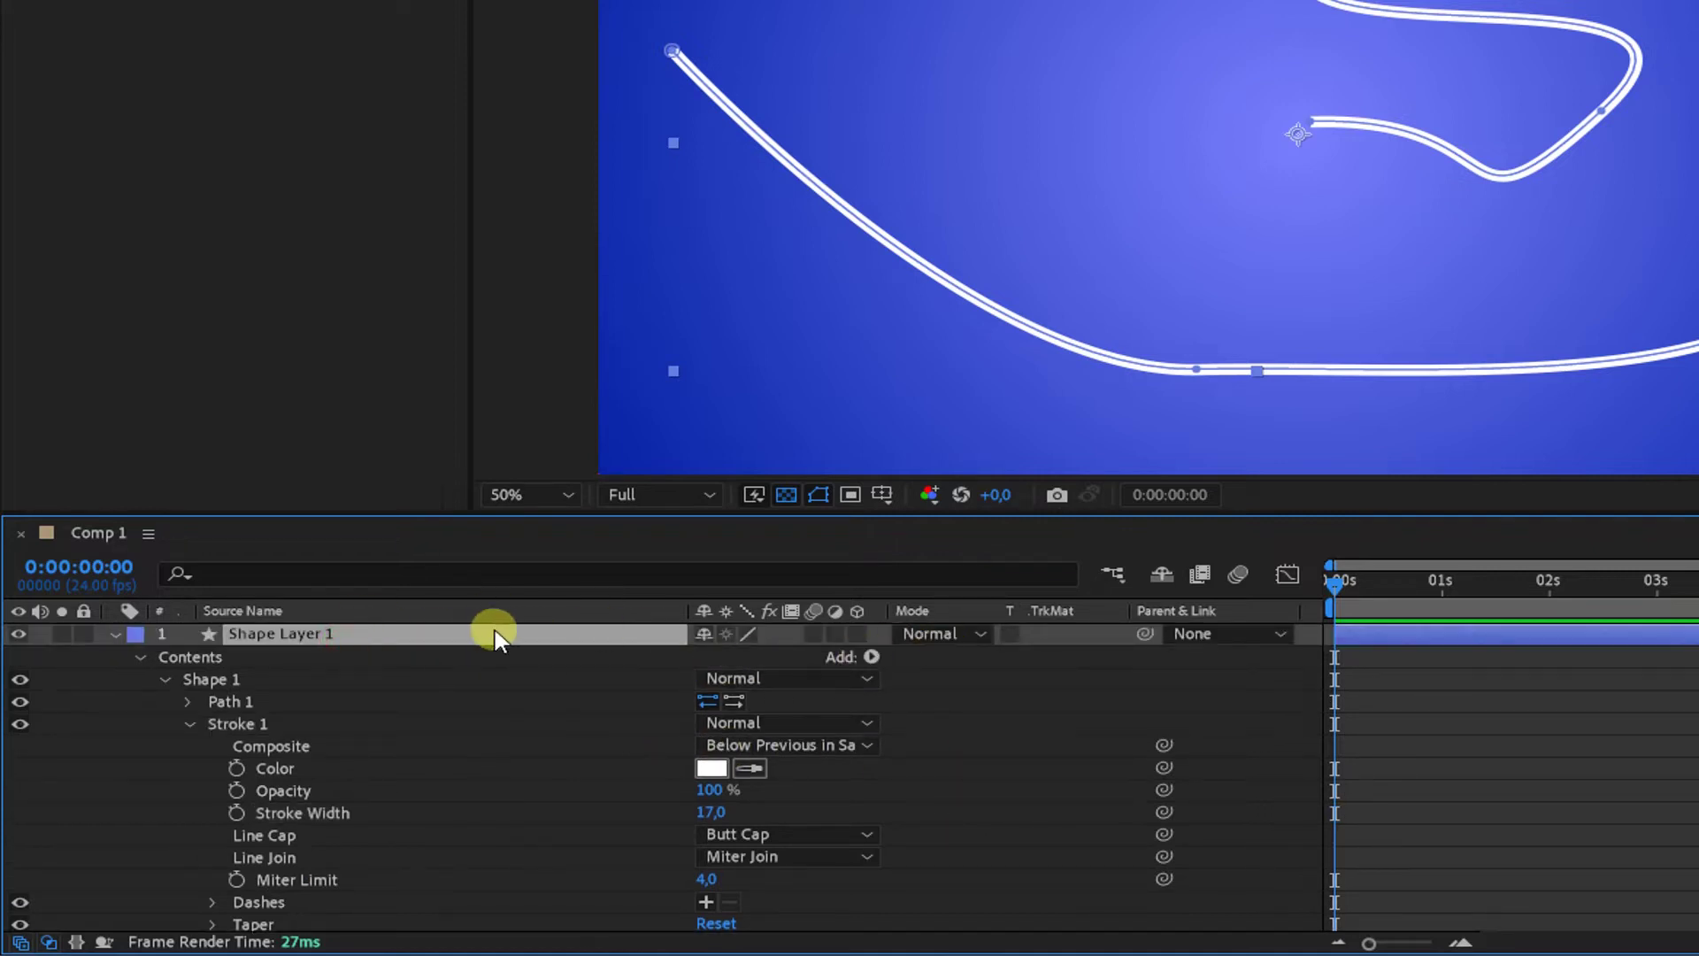
Step: Add a Trim Paths operator to Shape Layer 1 and expand it to show Start, End and Offset
left_click(871, 658)
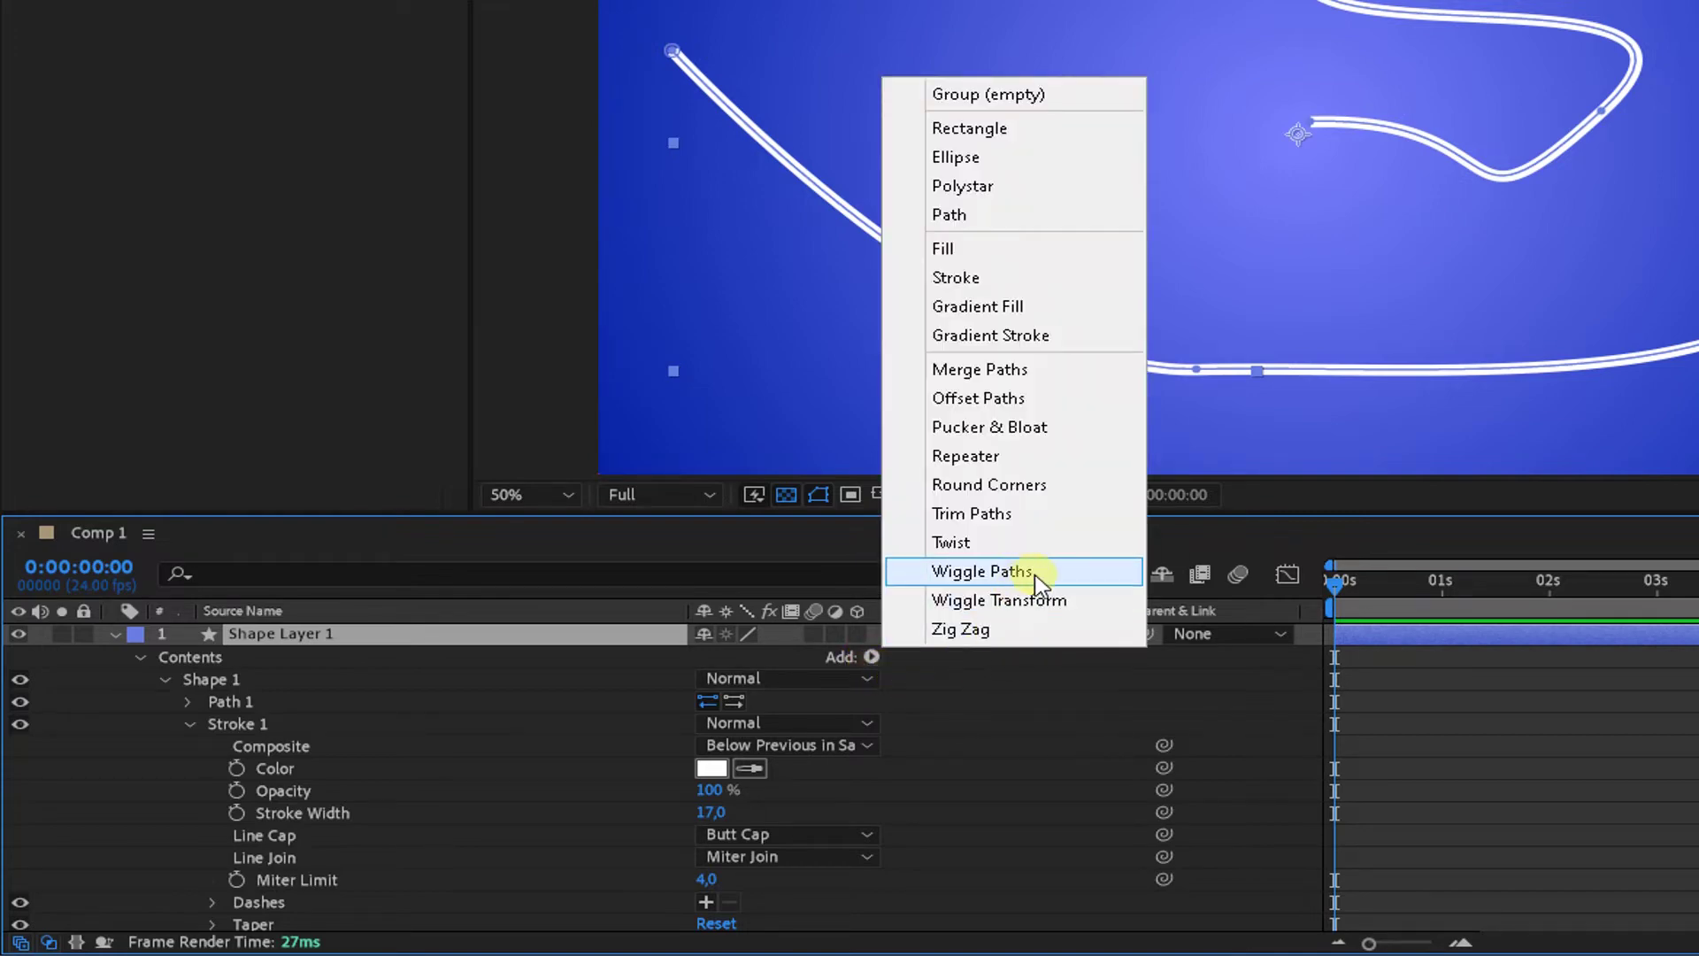
left_click(1000, 516)
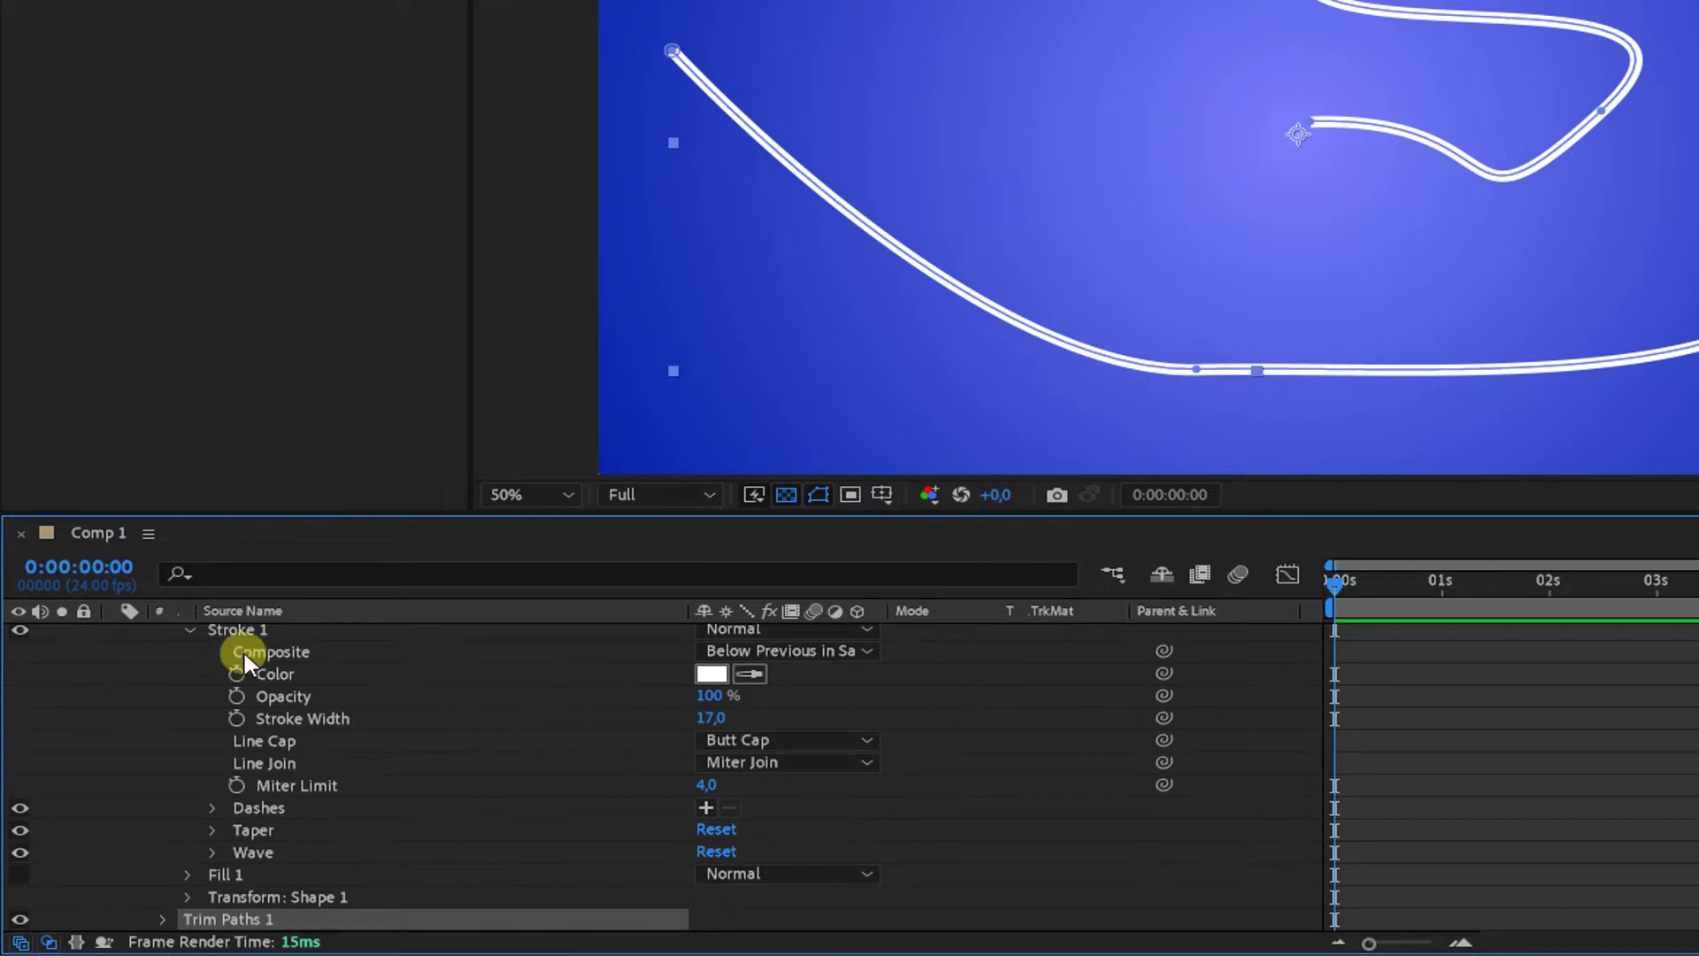
left_click(161, 916)
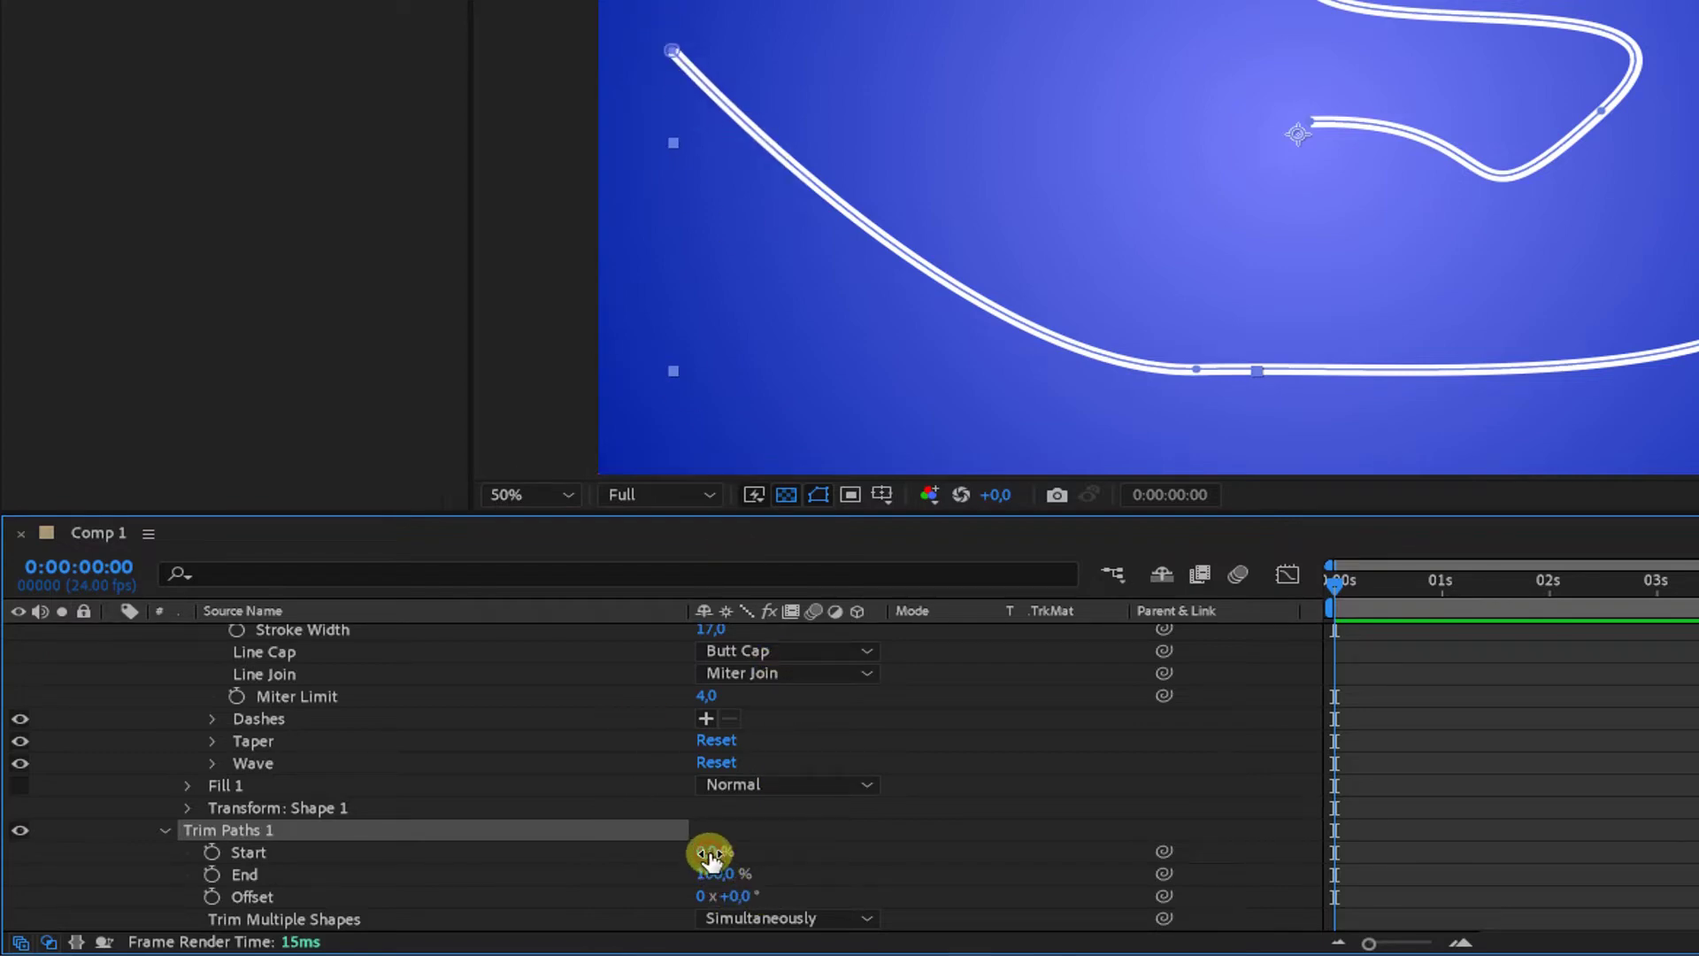
Step: Keyframe Trim Paths Start at 0% at 0s and 100% at 0:00:00:23, so the line erases
mouse_move(710, 857)
left_mouse_down()
mouse_move(853, 836)
mouse_move(877, 816)
mouse_move(677, 849)
left_mouse_up()
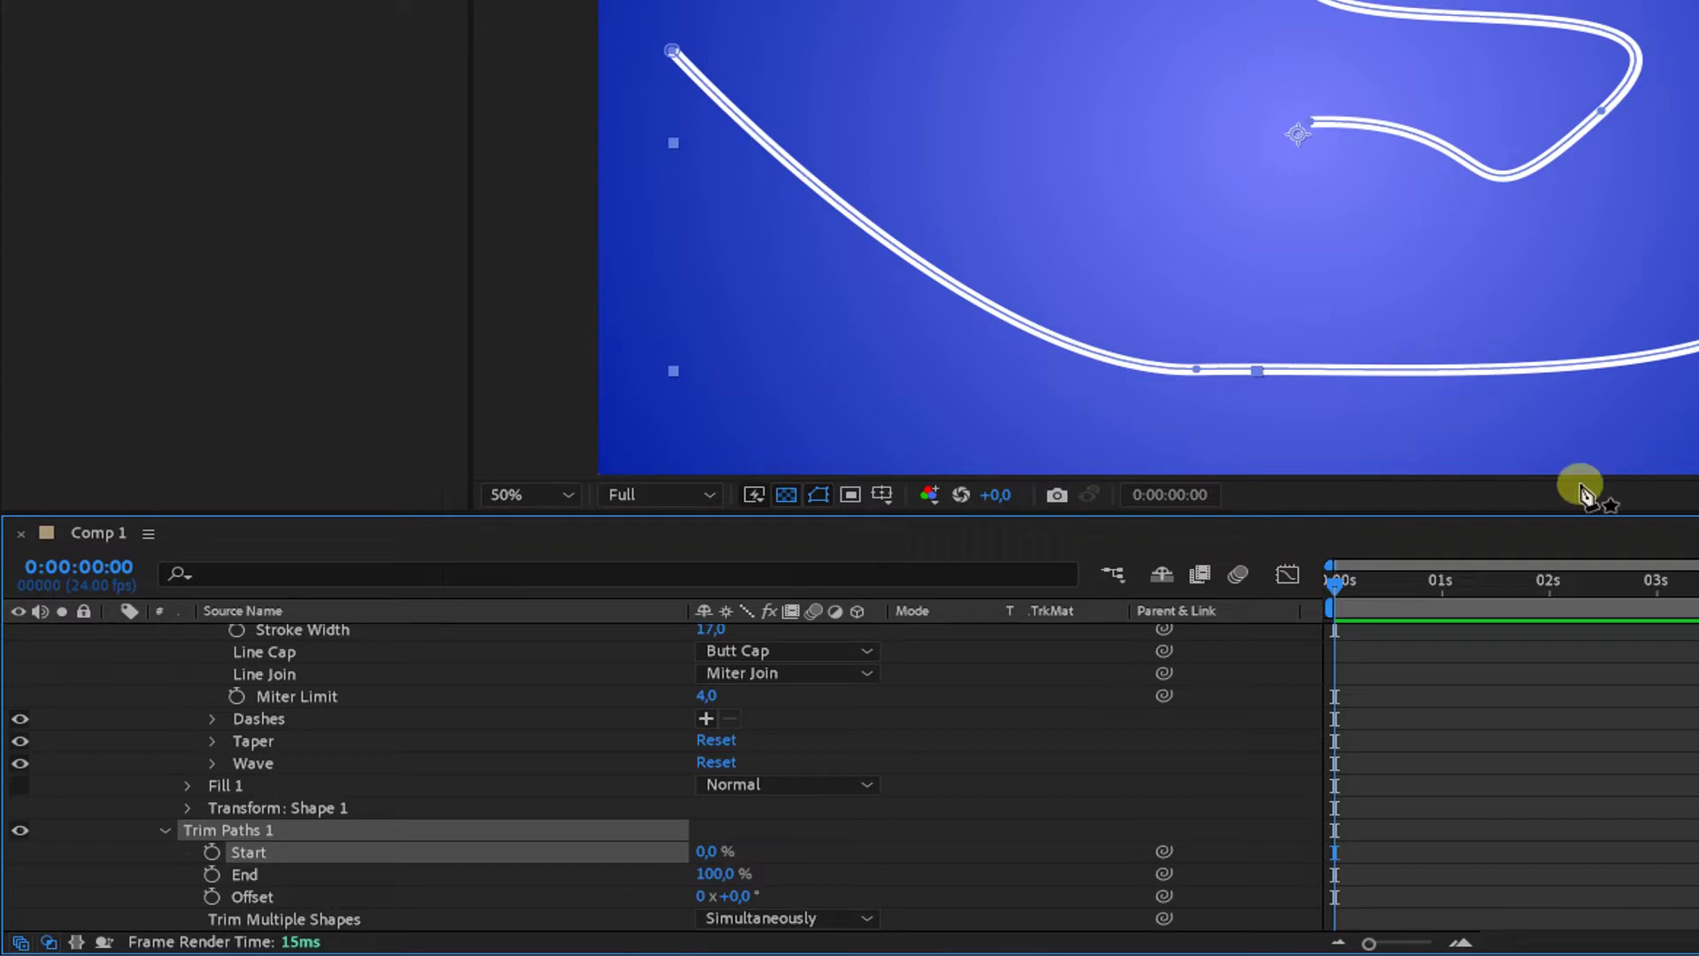
left_click_drag(1334, 589, 1327, 597)
left_click(211, 852)
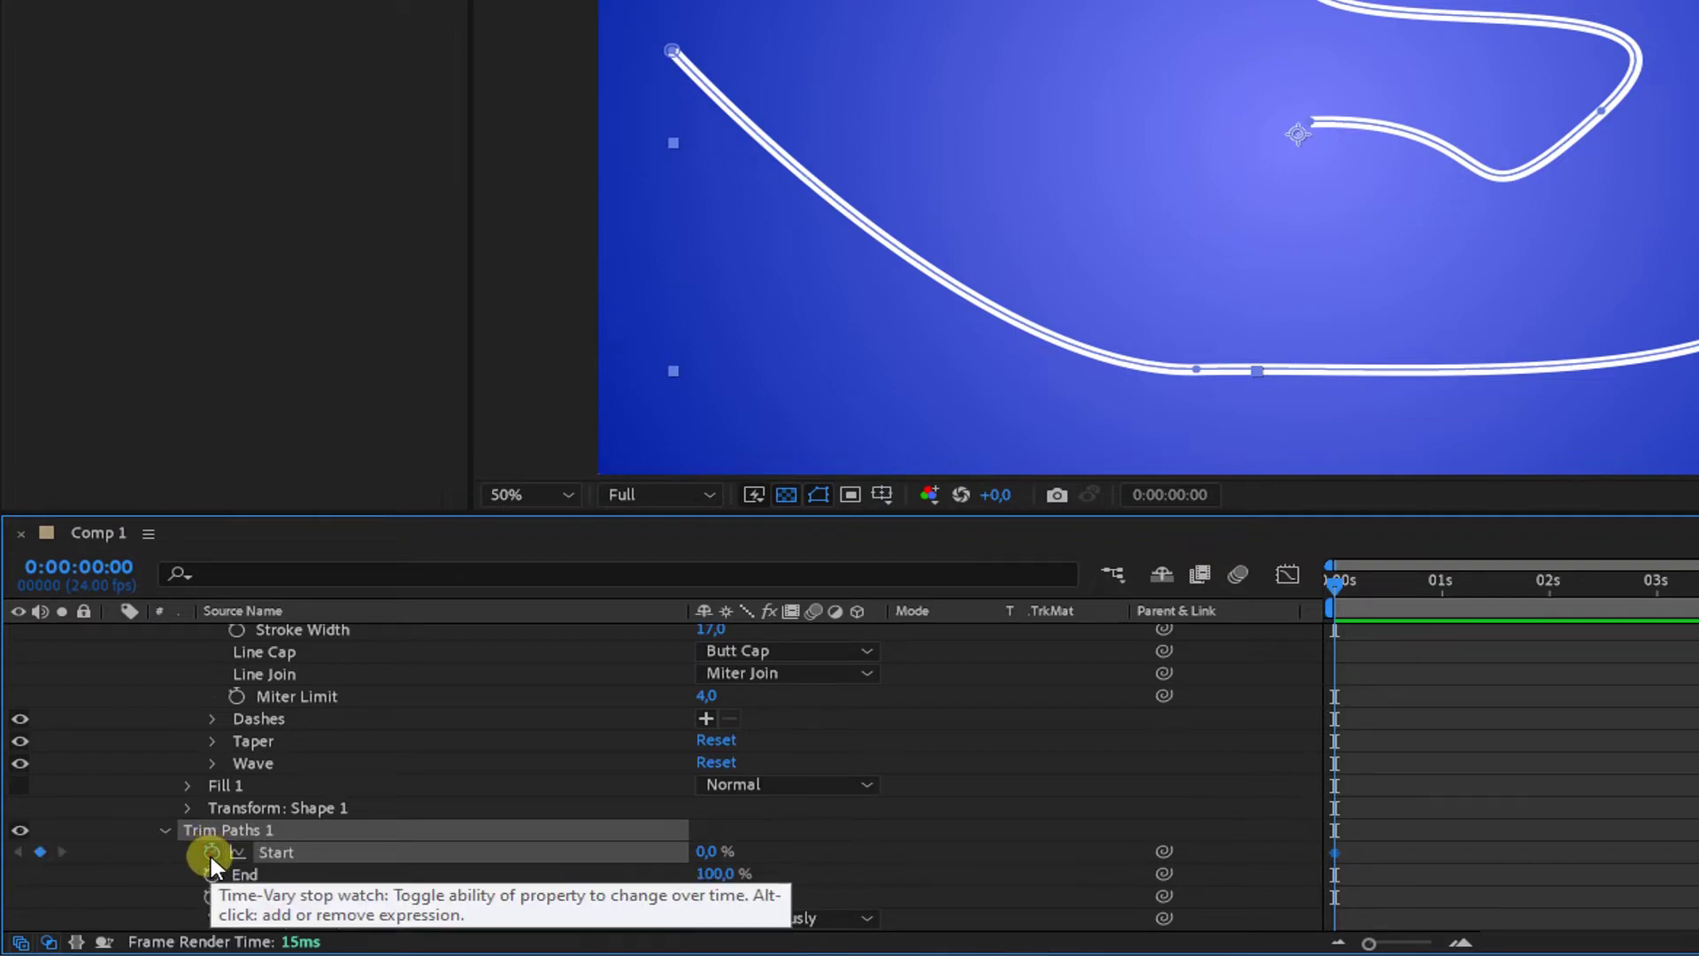
left_click(1328, 872)
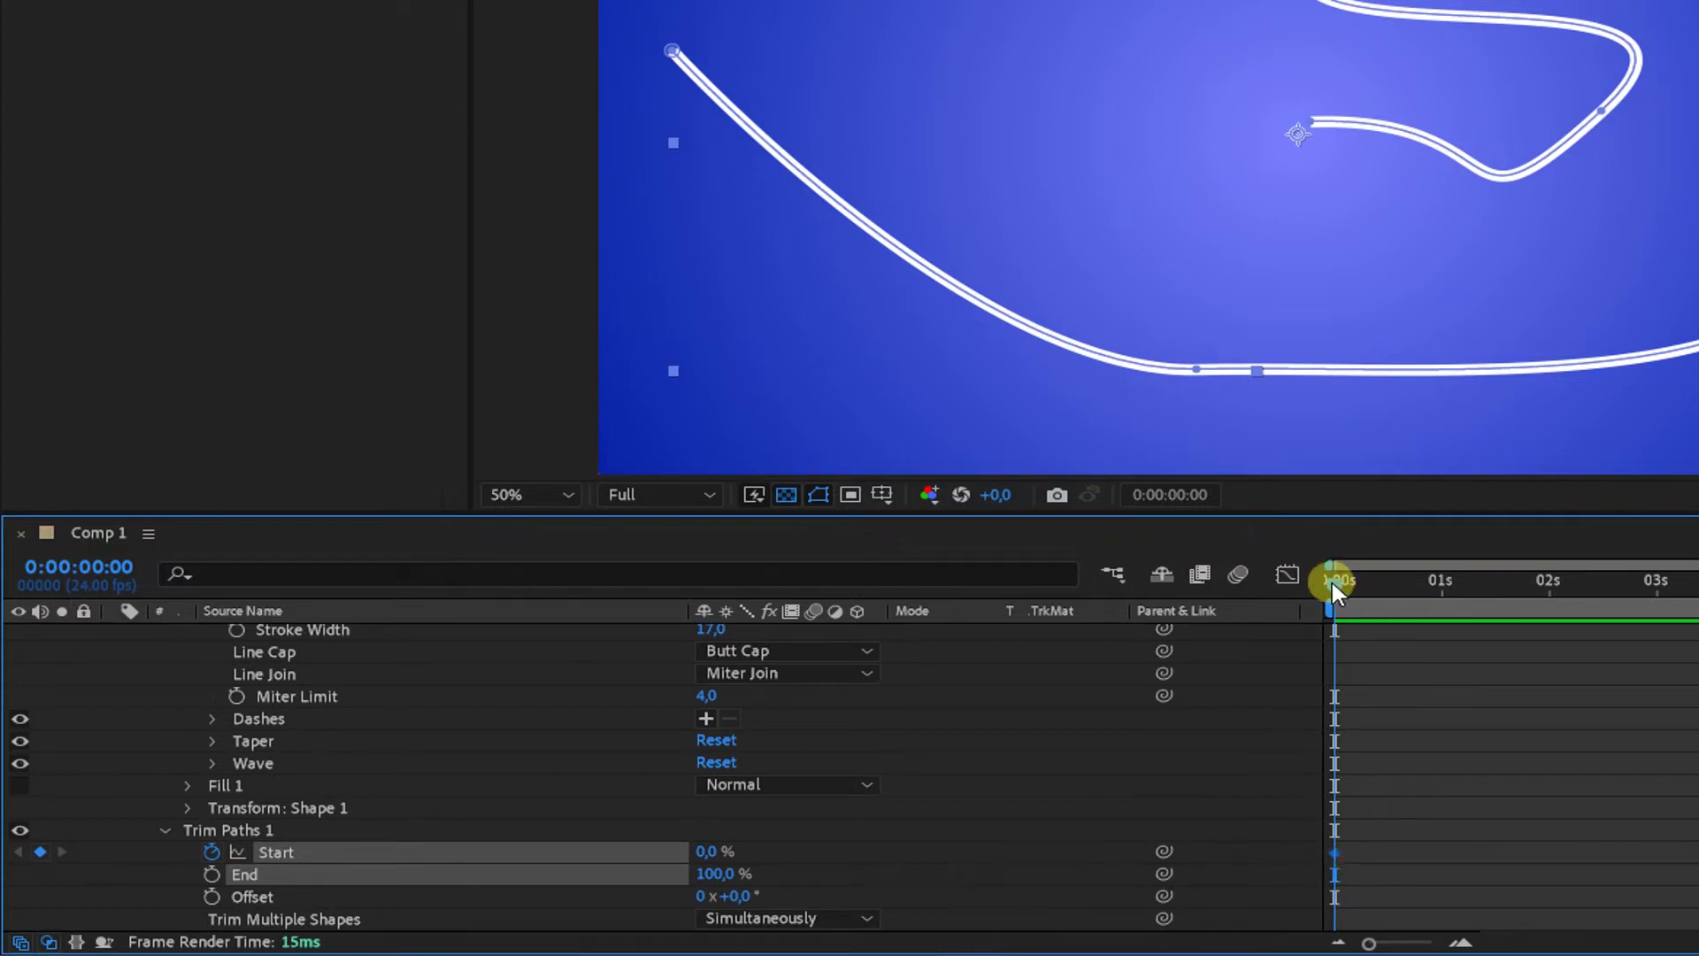
left_click_drag(1331, 579, 1435, 576)
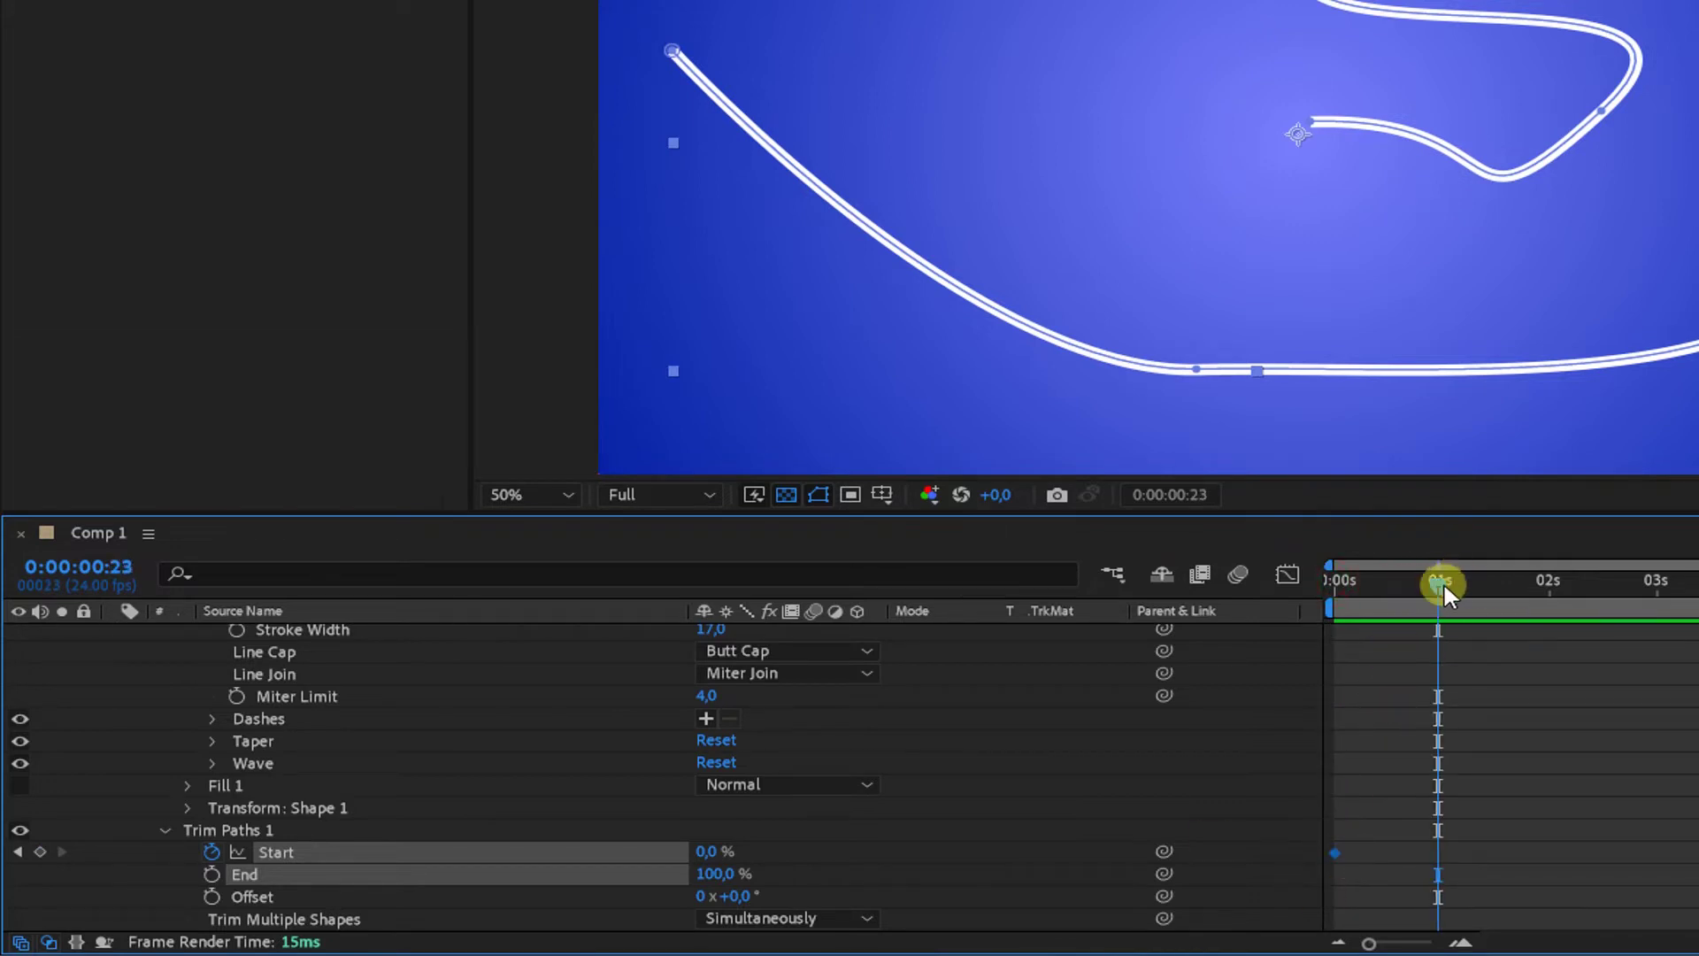
left_click(786, 896)
left_click_drag(699, 852, 1043, 807)
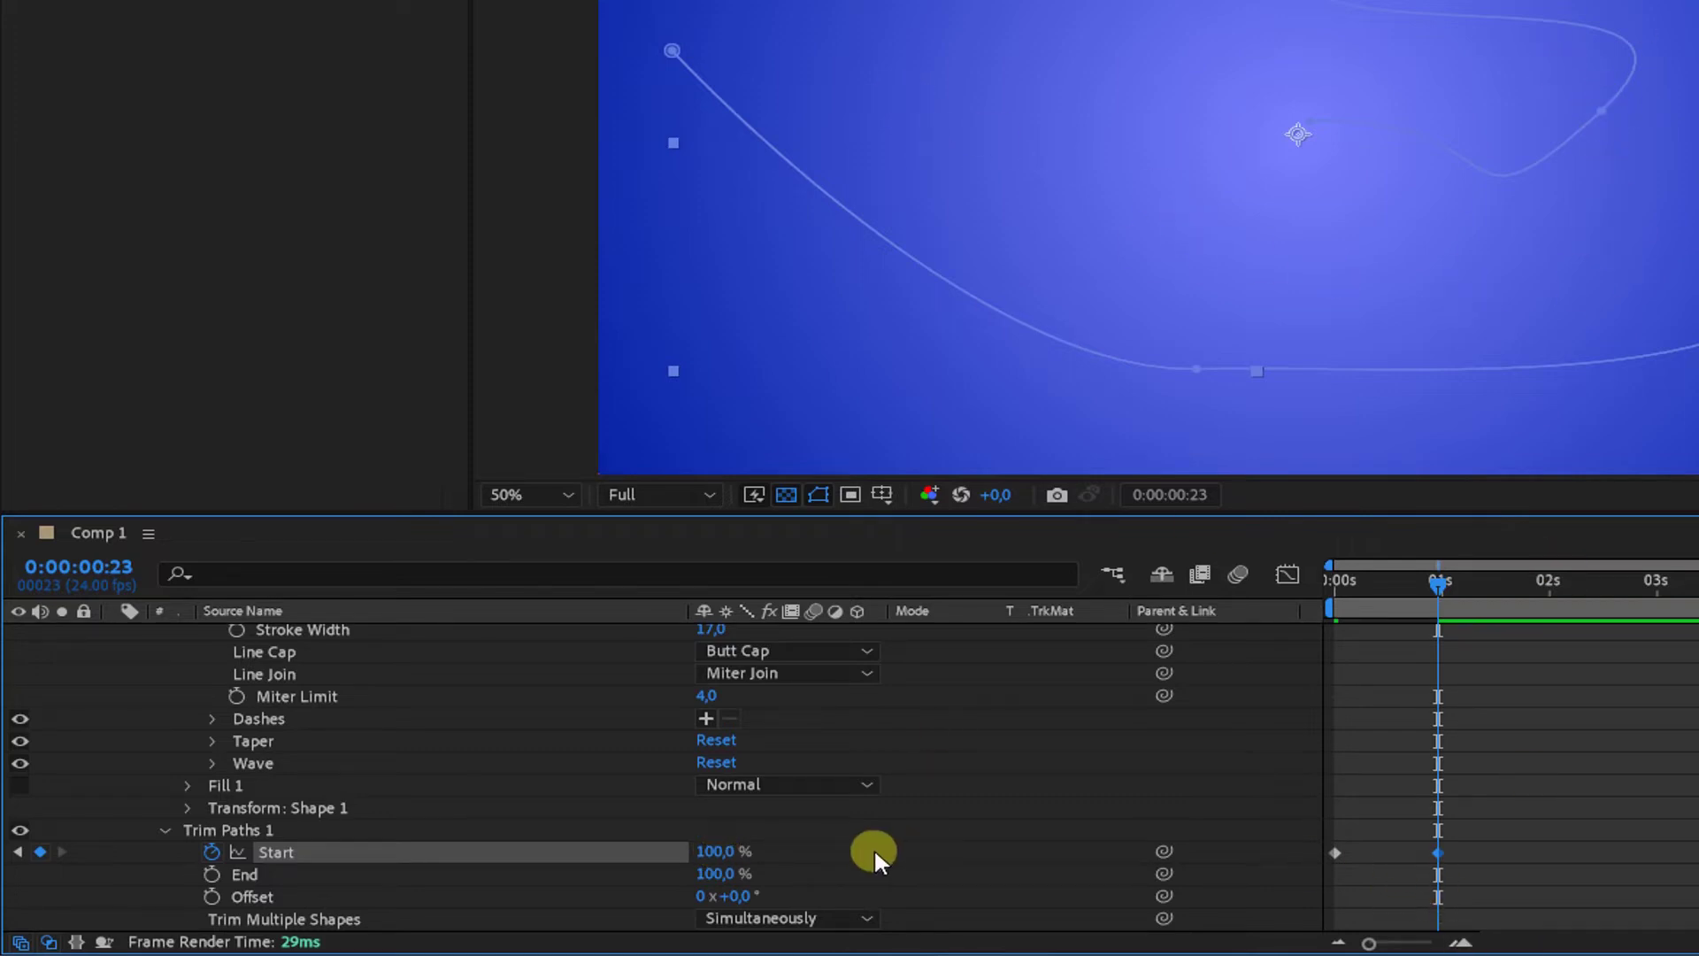
left_click_drag(1399, 829, 1473, 875)
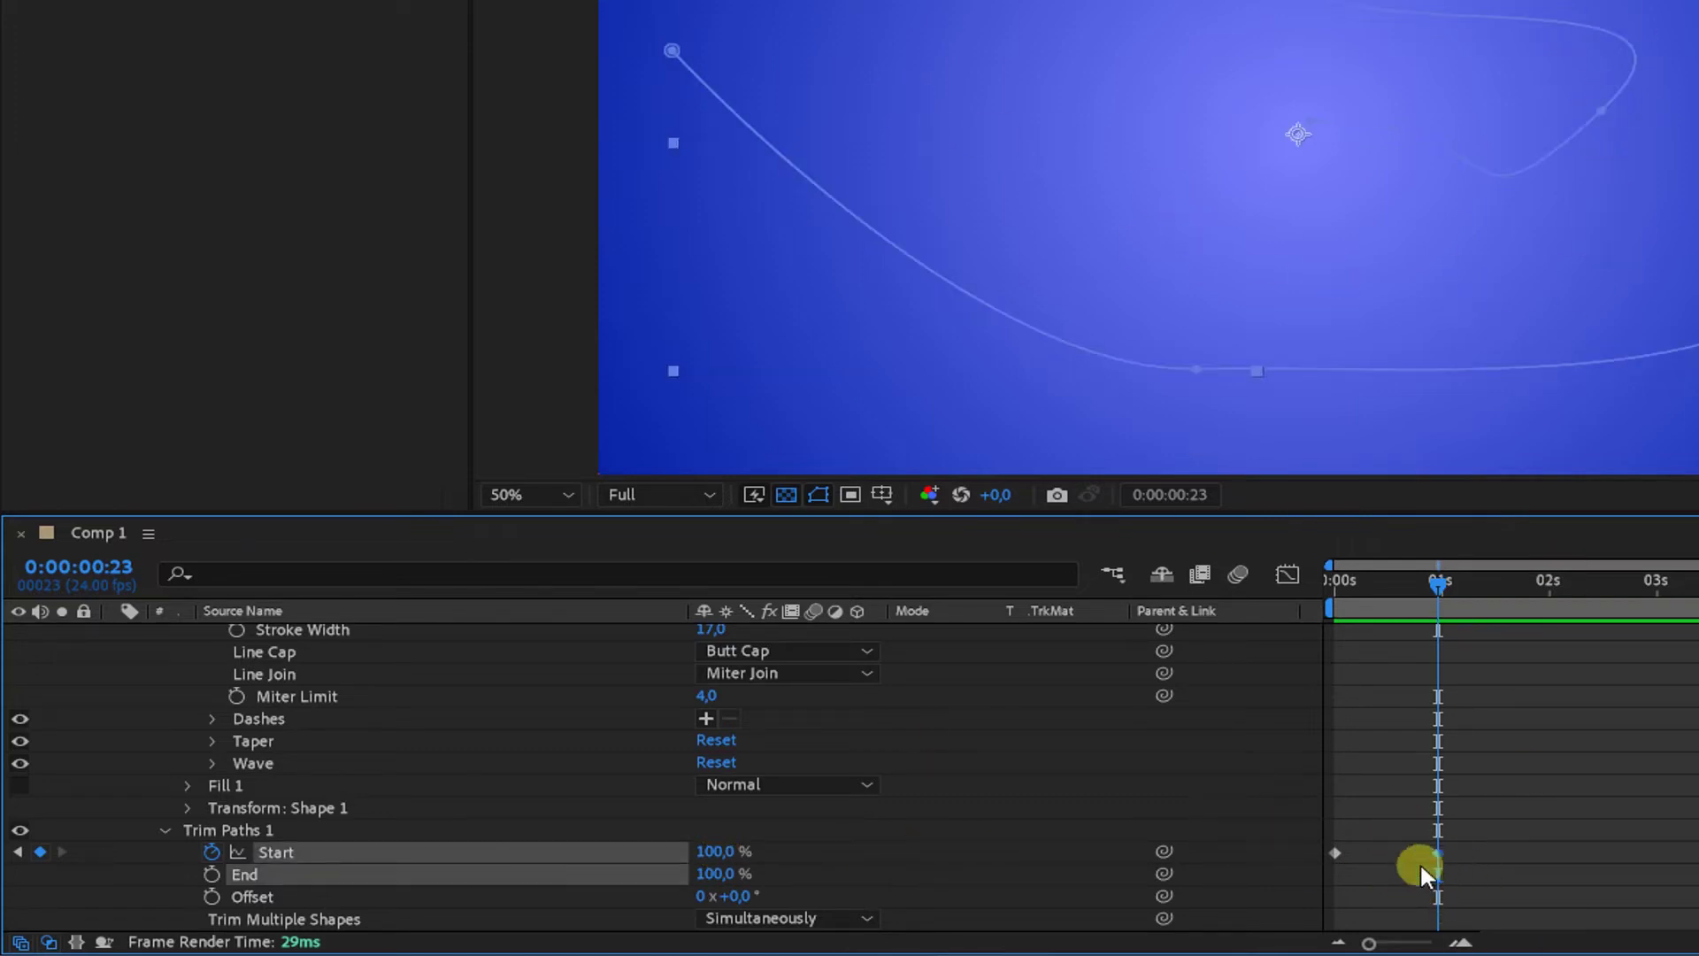
left_click(1334, 853)
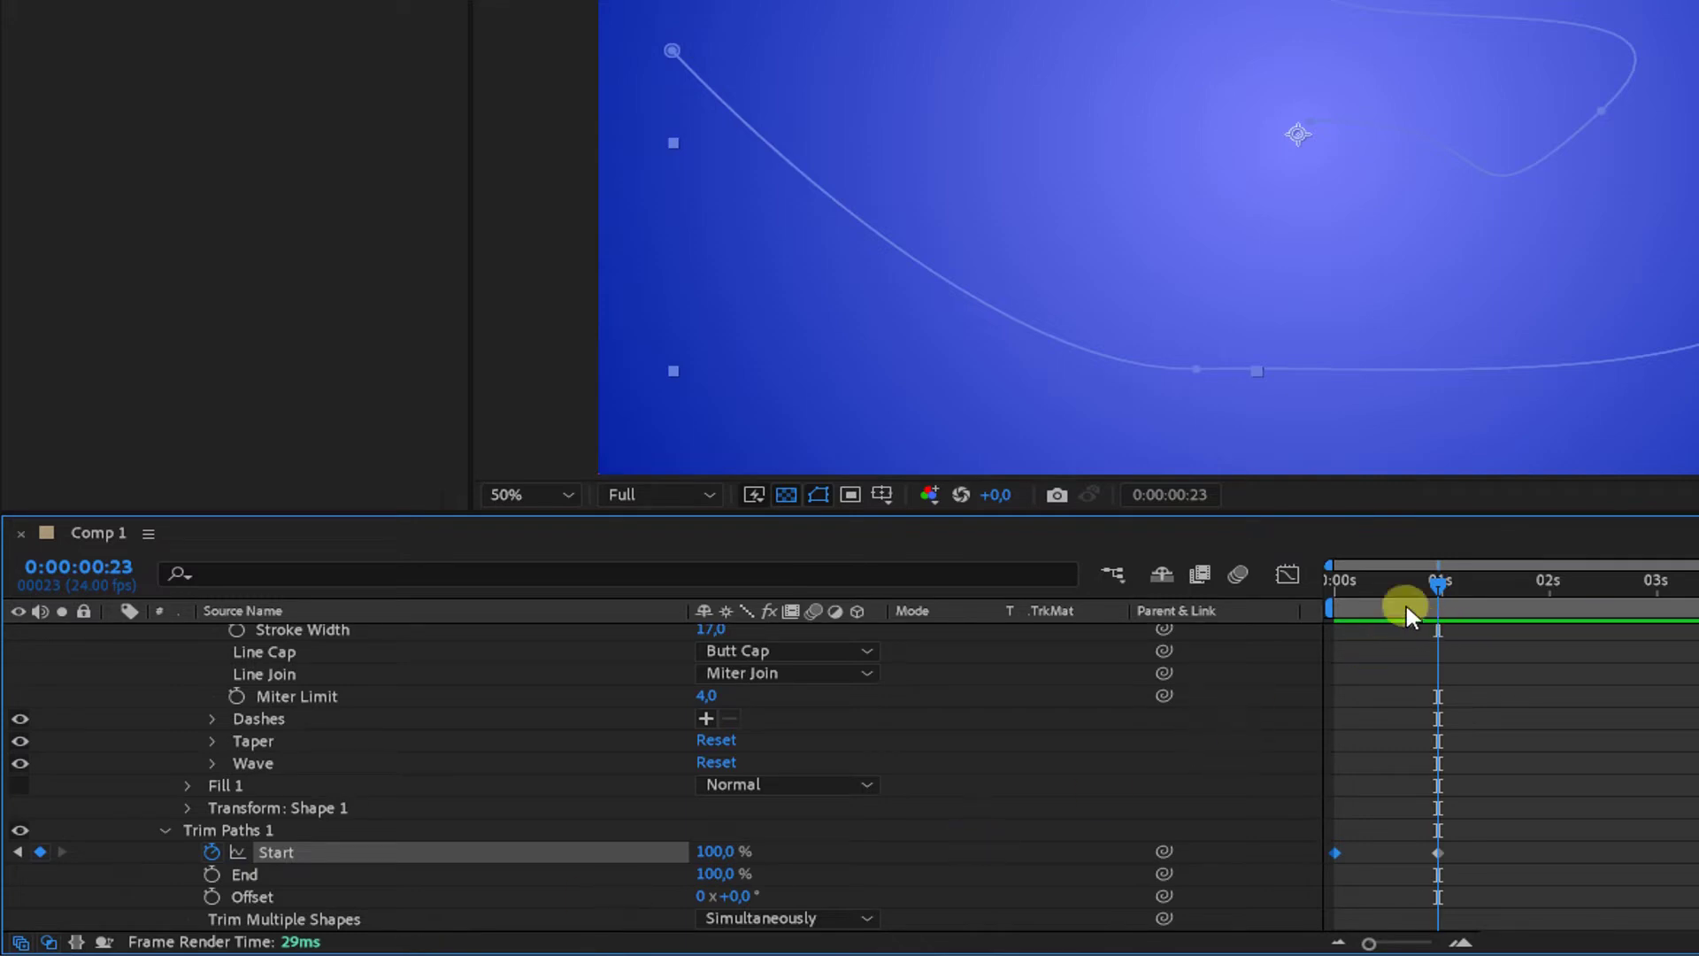
mouse_move(1437, 577)
left_mouse_down()
mouse_move(1289, 598)
mouse_move(1308, 620)
left_mouse_up()
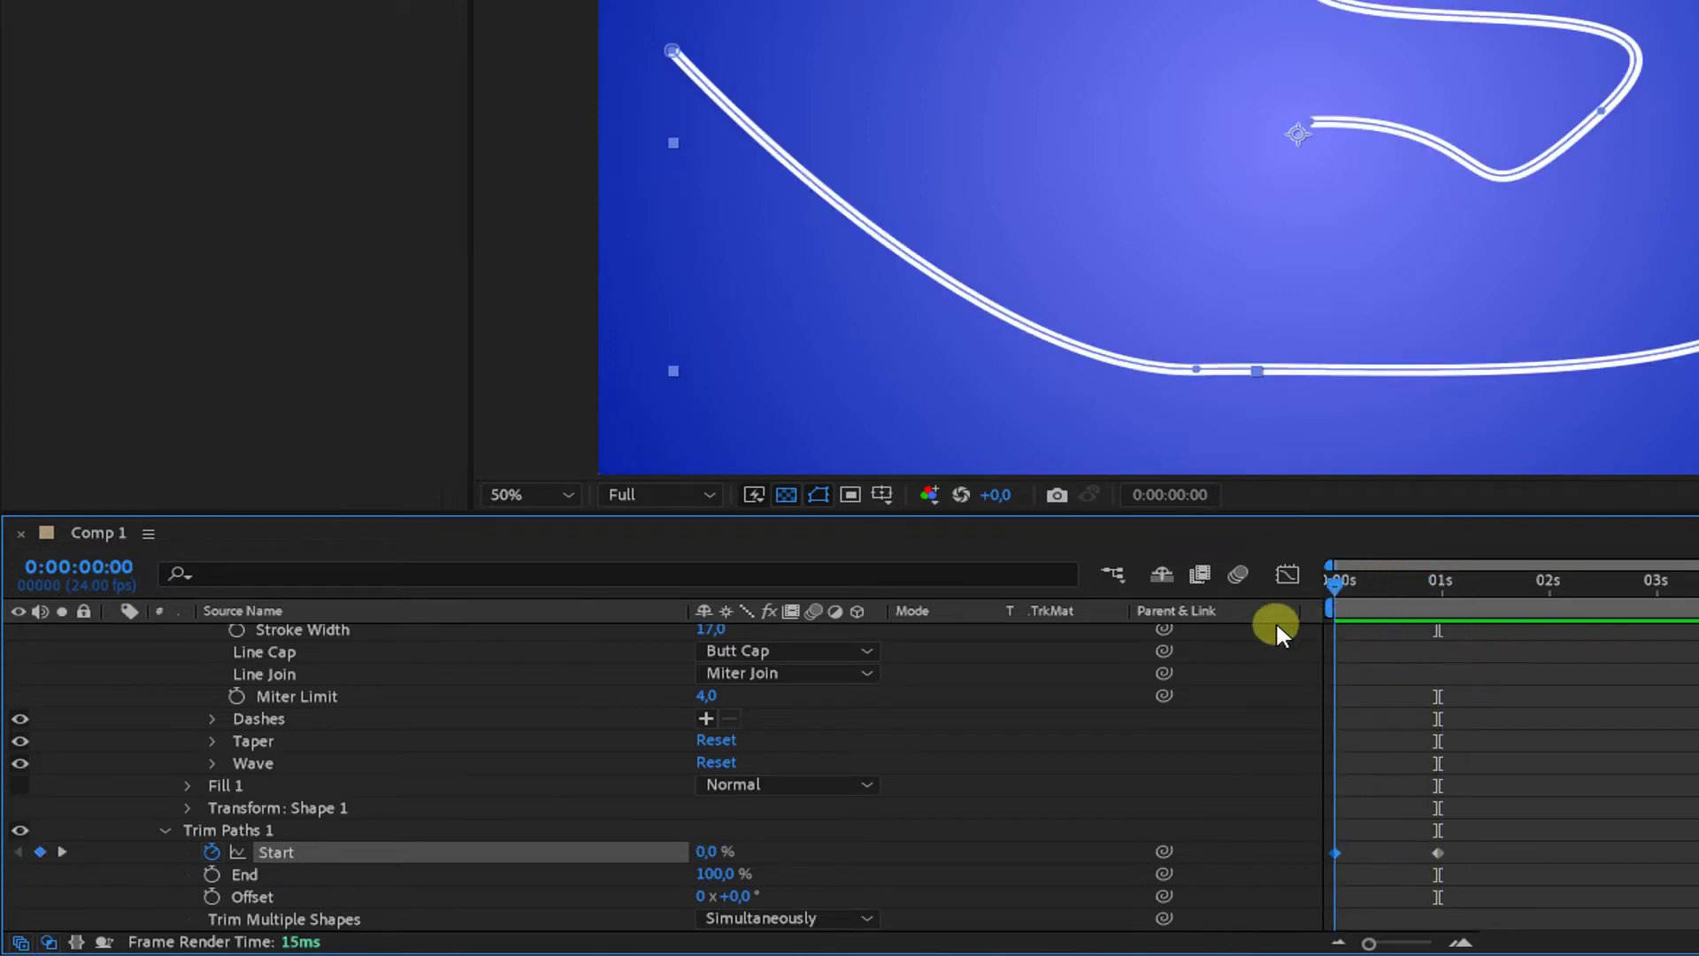
Step: At 0s, lower Trim Paths End to 0% and set its first keyframe
mouse_move(1336, 623)
left_mouse_down()
mouse_move(1471, 618)
mouse_move(1270, 620)
left_mouse_up()
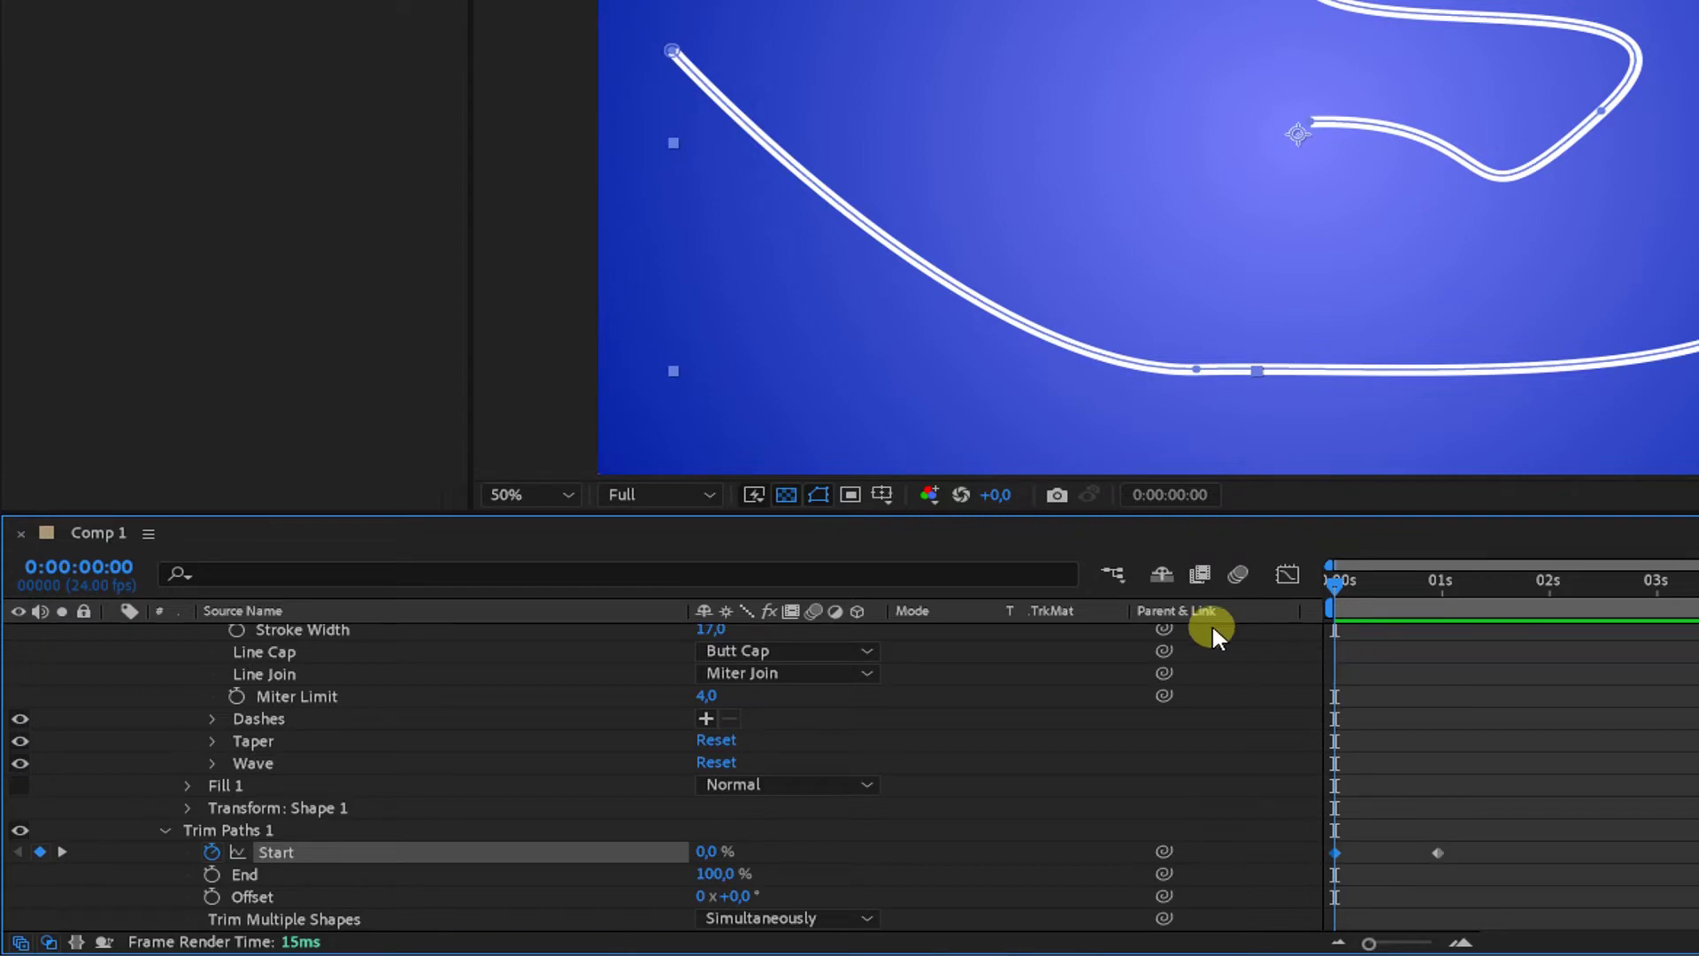
left_click(252, 876)
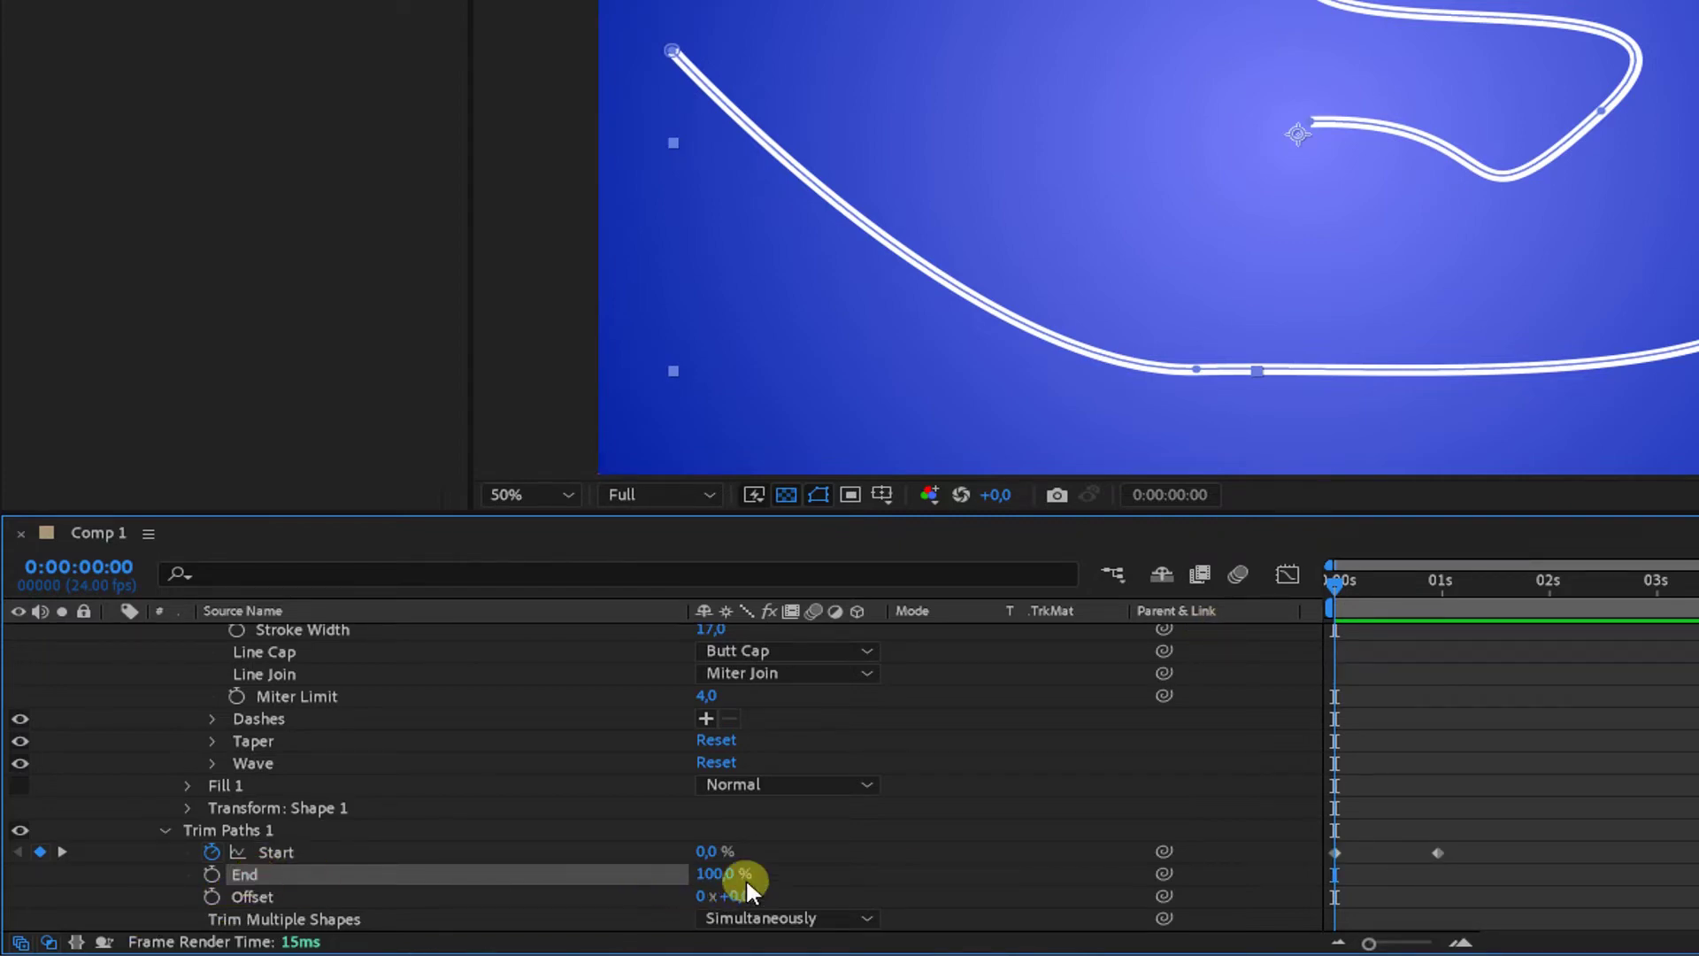
mouse_move(725, 881)
left_mouse_down()
mouse_move(490, 934)
mouse_move(325, 934)
left_mouse_up()
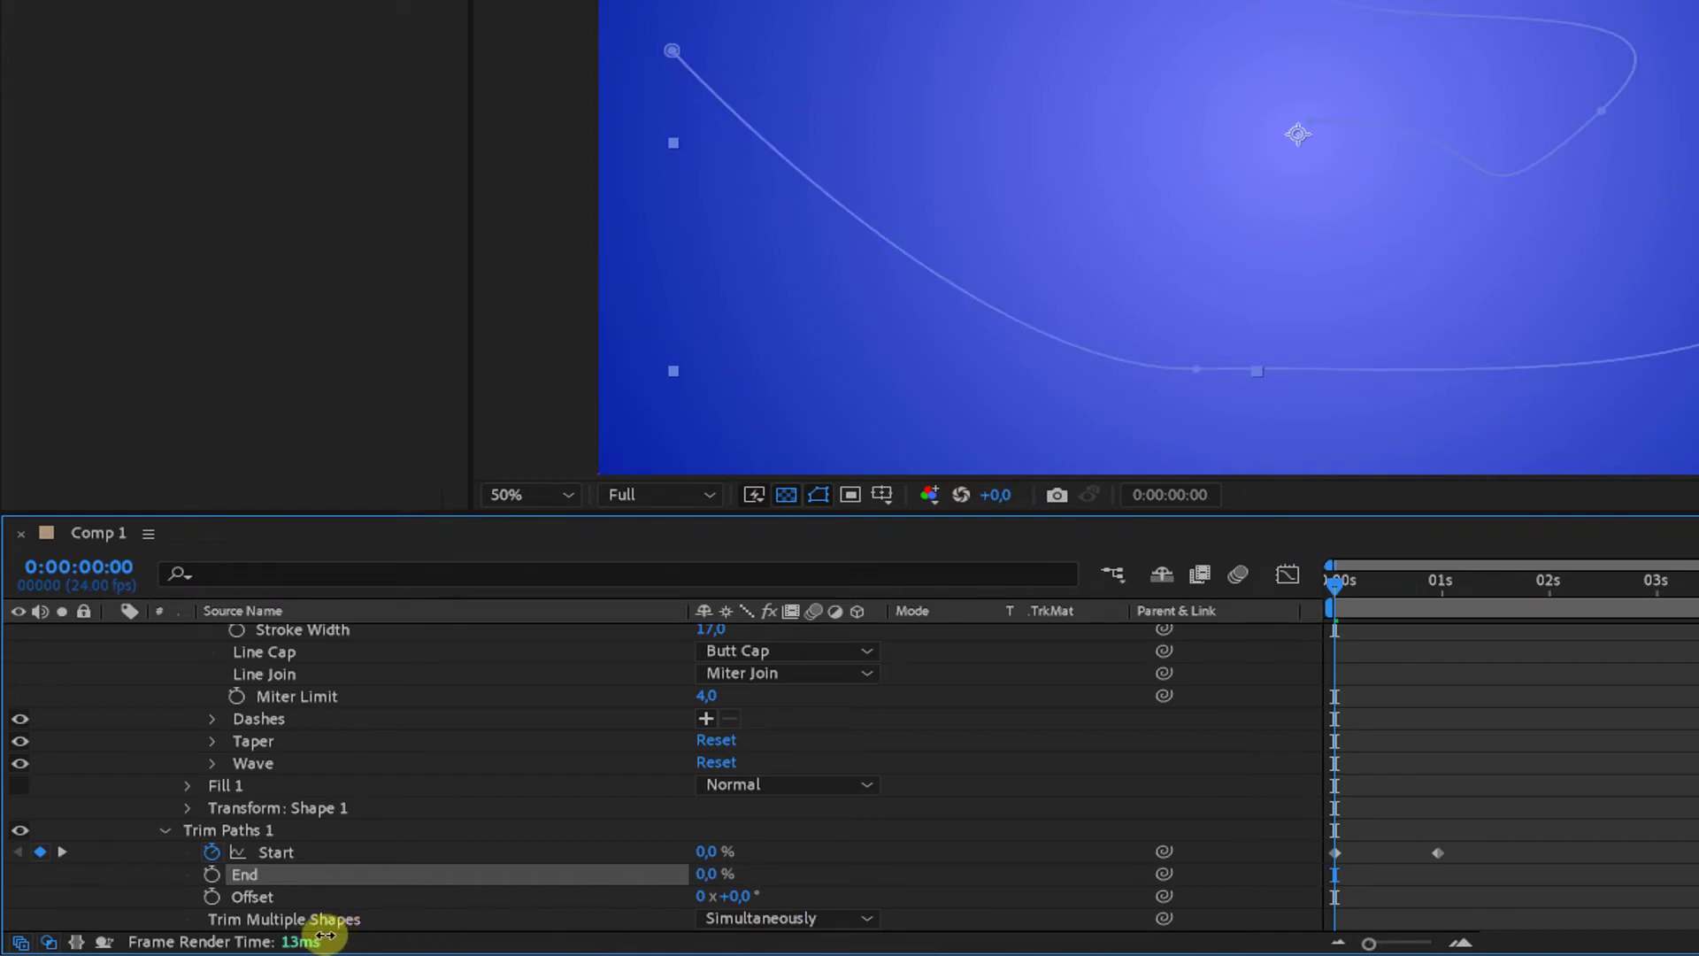
left_click(693, 853)
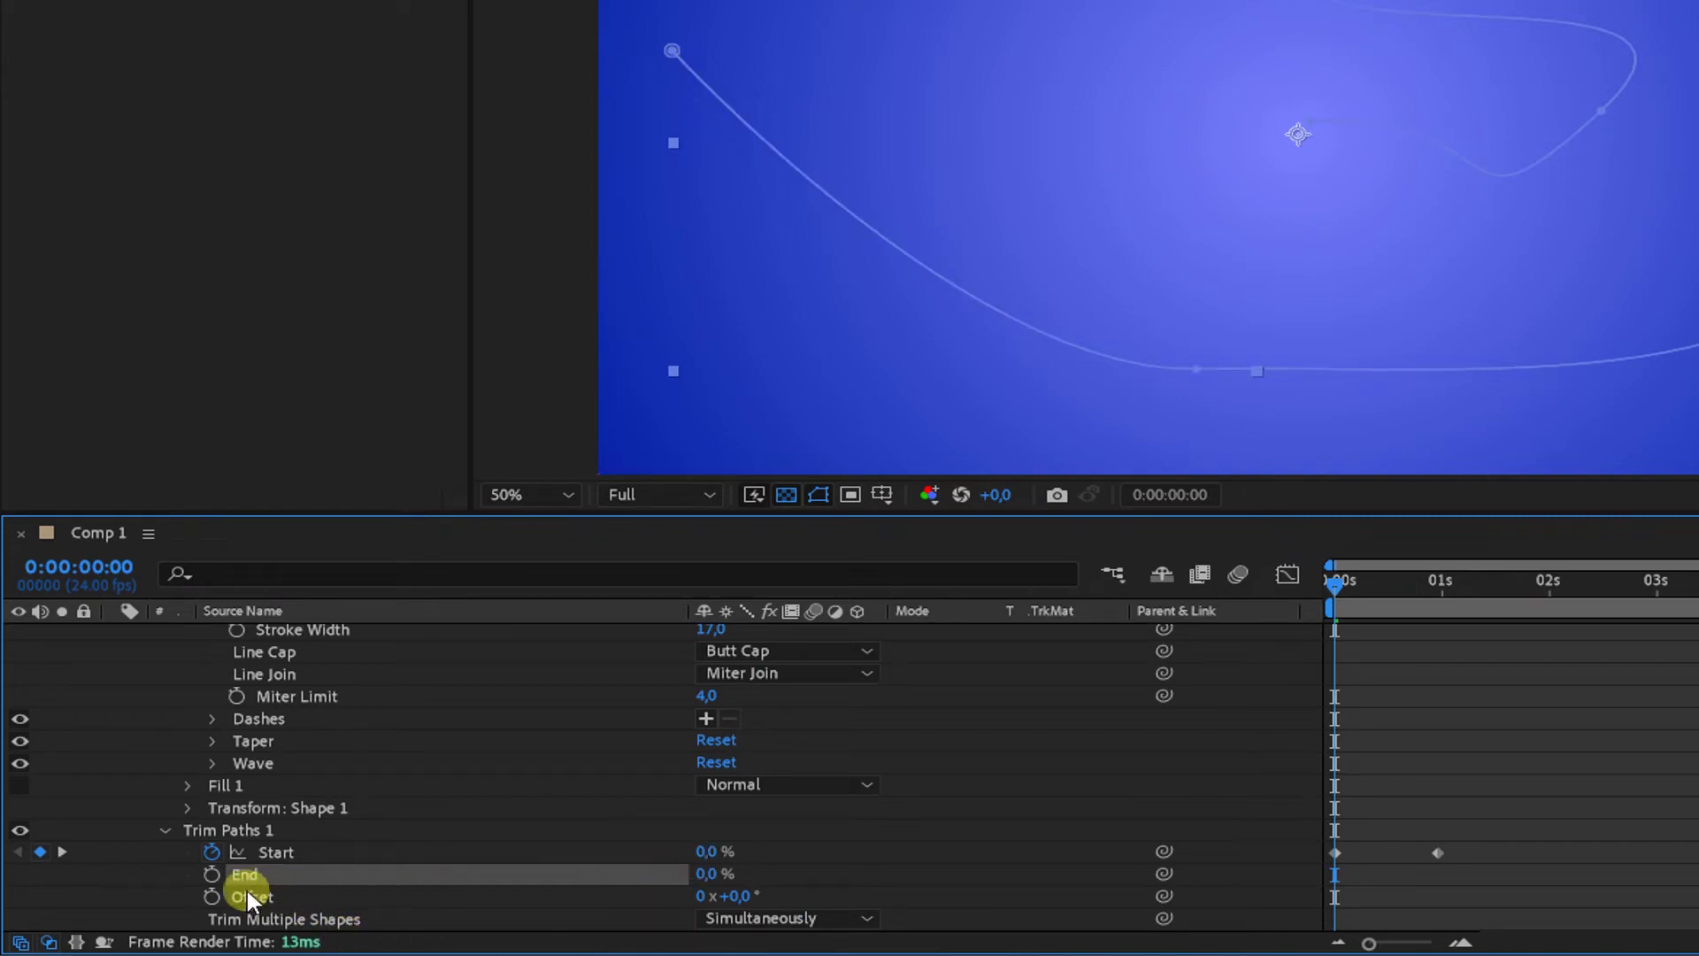
left_click(216, 873)
Step: At 0:00:00:23, set End to 100% and preview the line drawing on
left_click_drag(1324, 584, 1432, 598)
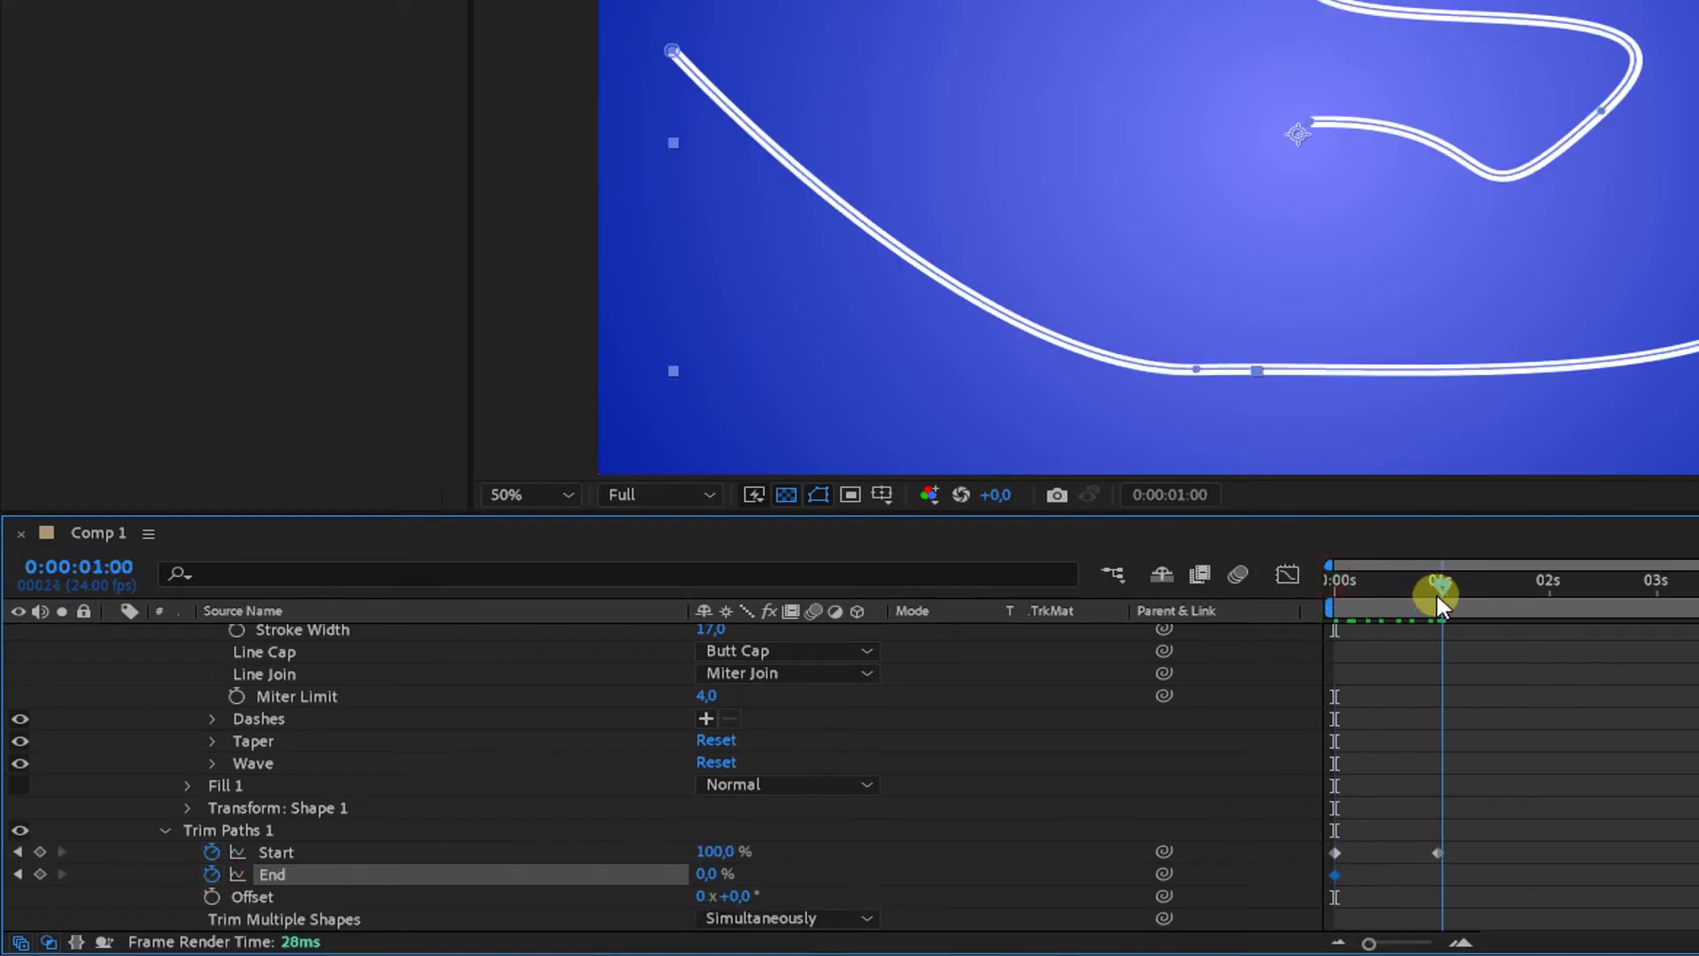
left_click(1436, 836)
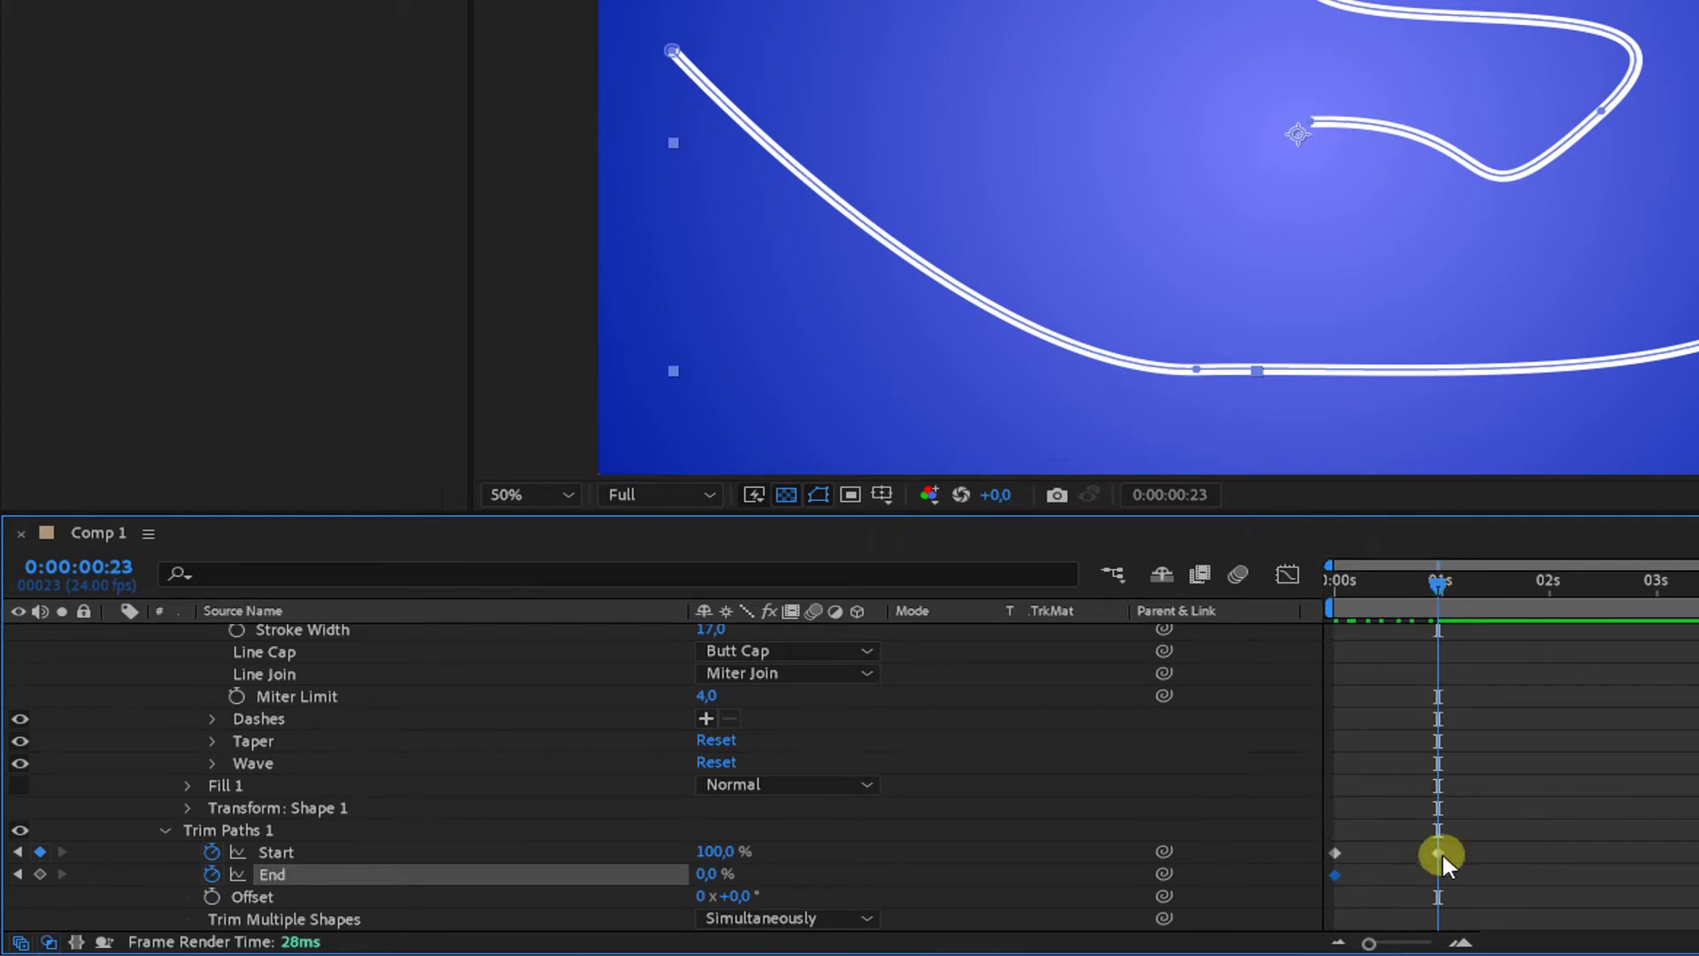
left_click(699, 887)
type("100")
key("Return")
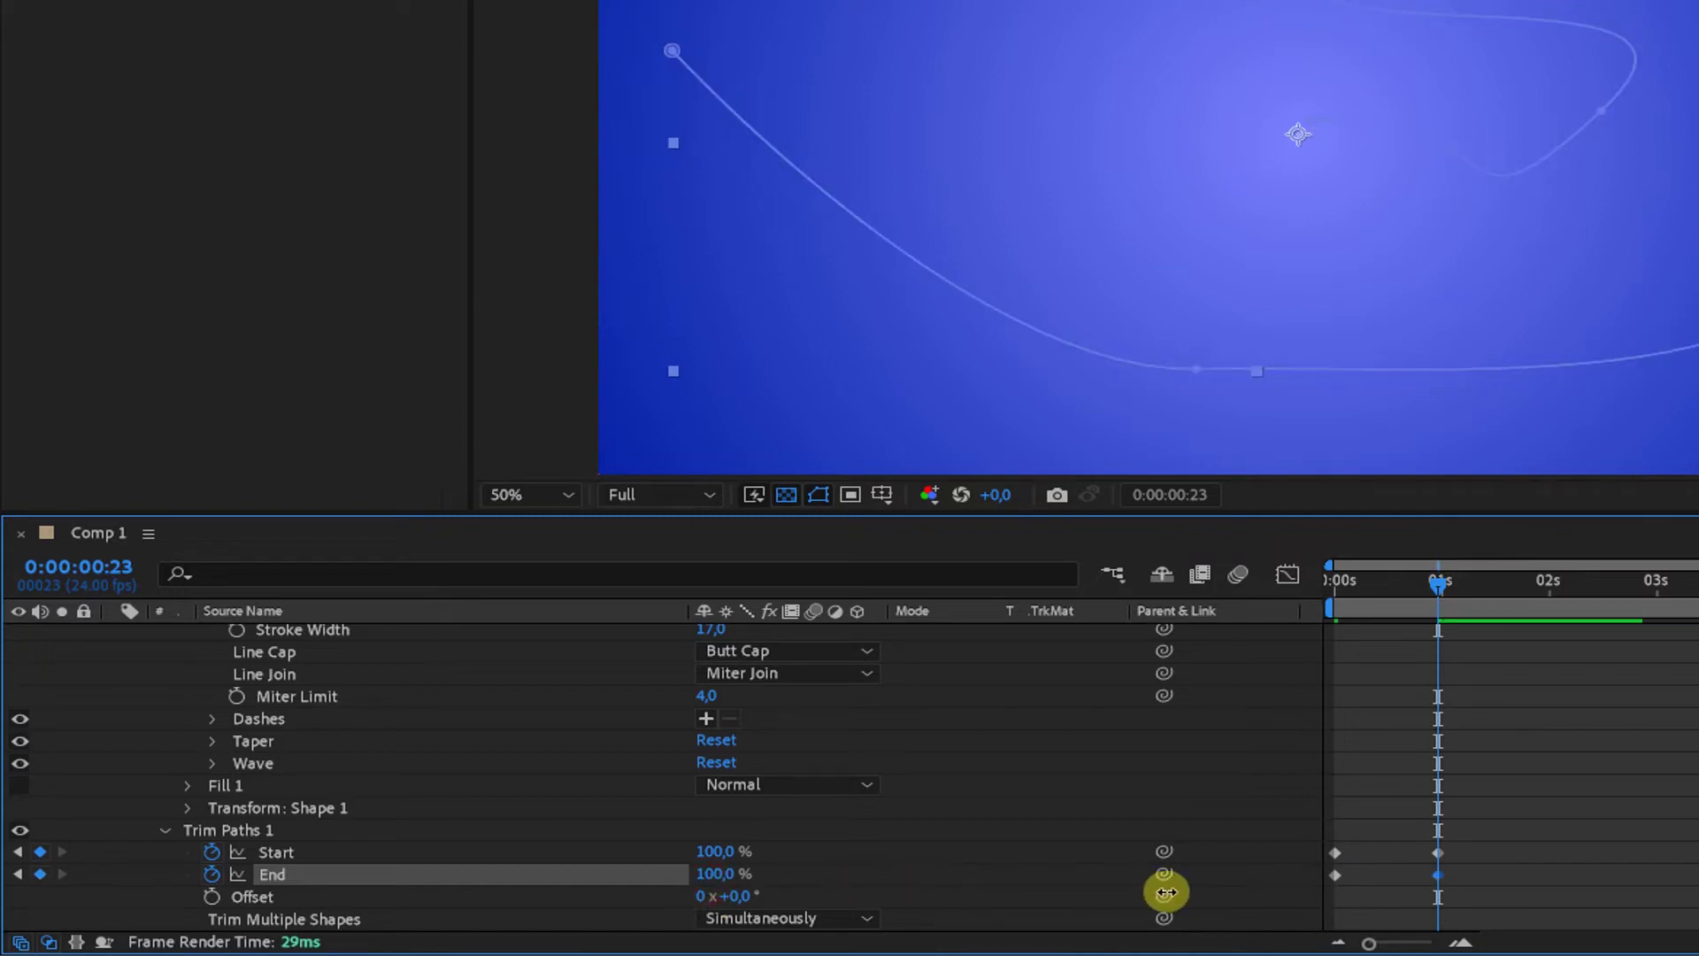
left_click_drag(1437, 584, 1290, 607)
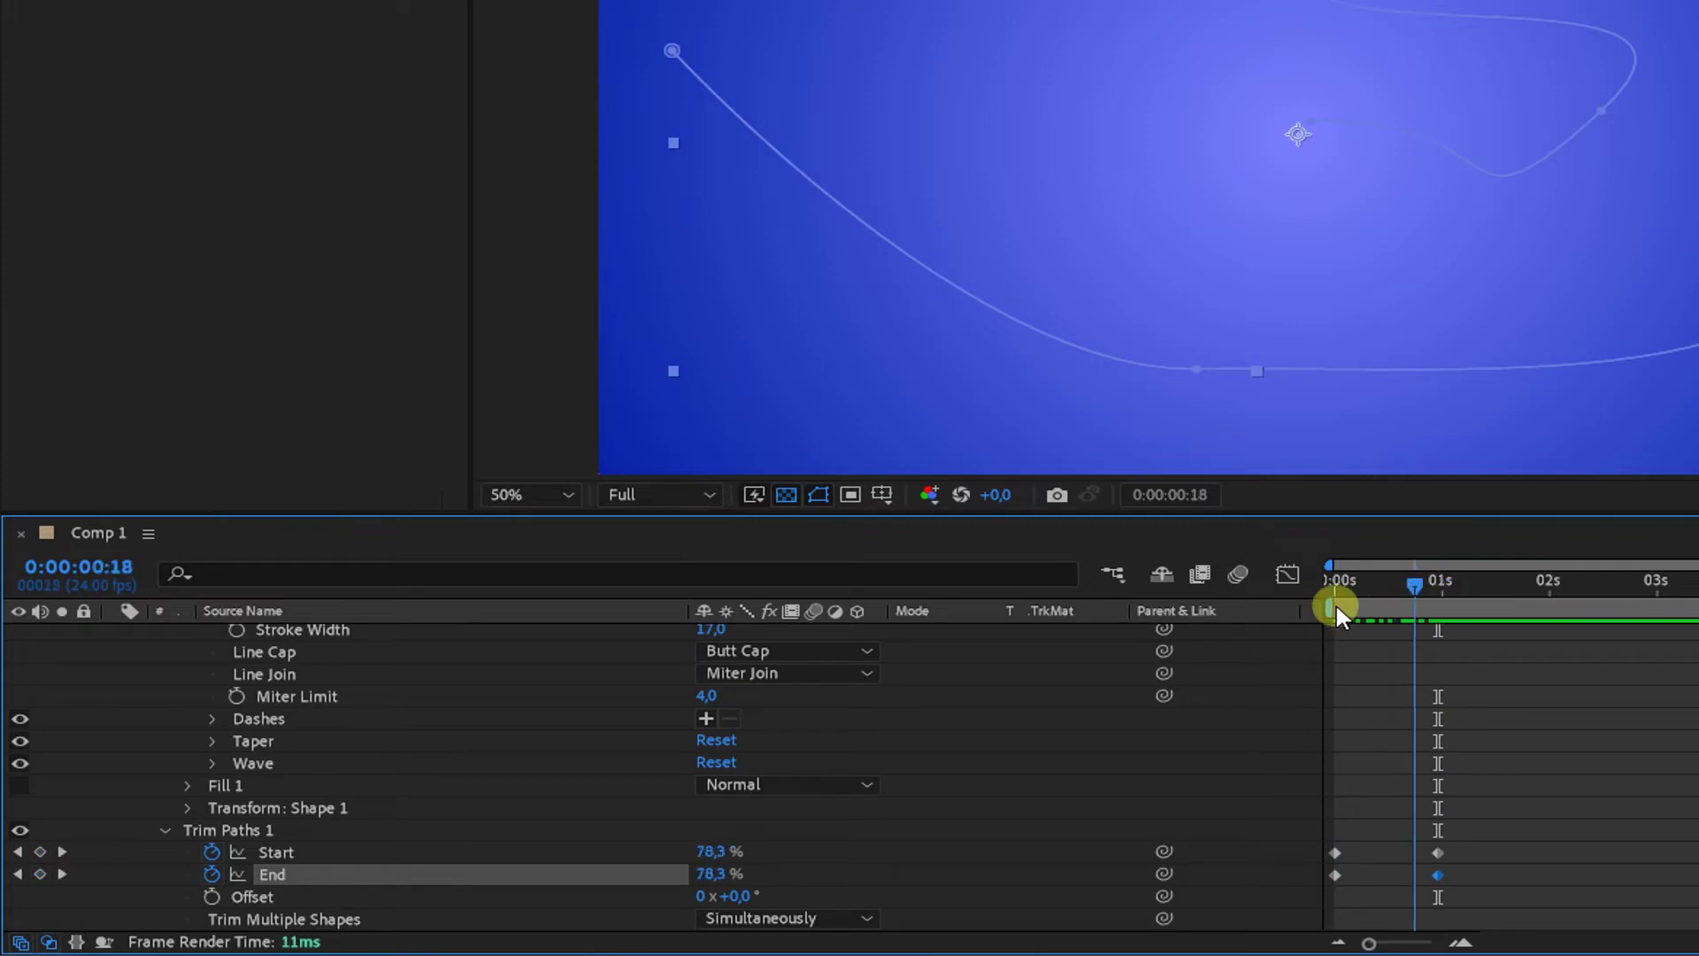
Step: Shift both Start keyframes a few frames after End, ending at 0:00:01:03
mouse_move(1290, 607)
left_mouse_down()
mouse_move(1463, 637)
mouse_move(1383, 655)
left_mouse_up()
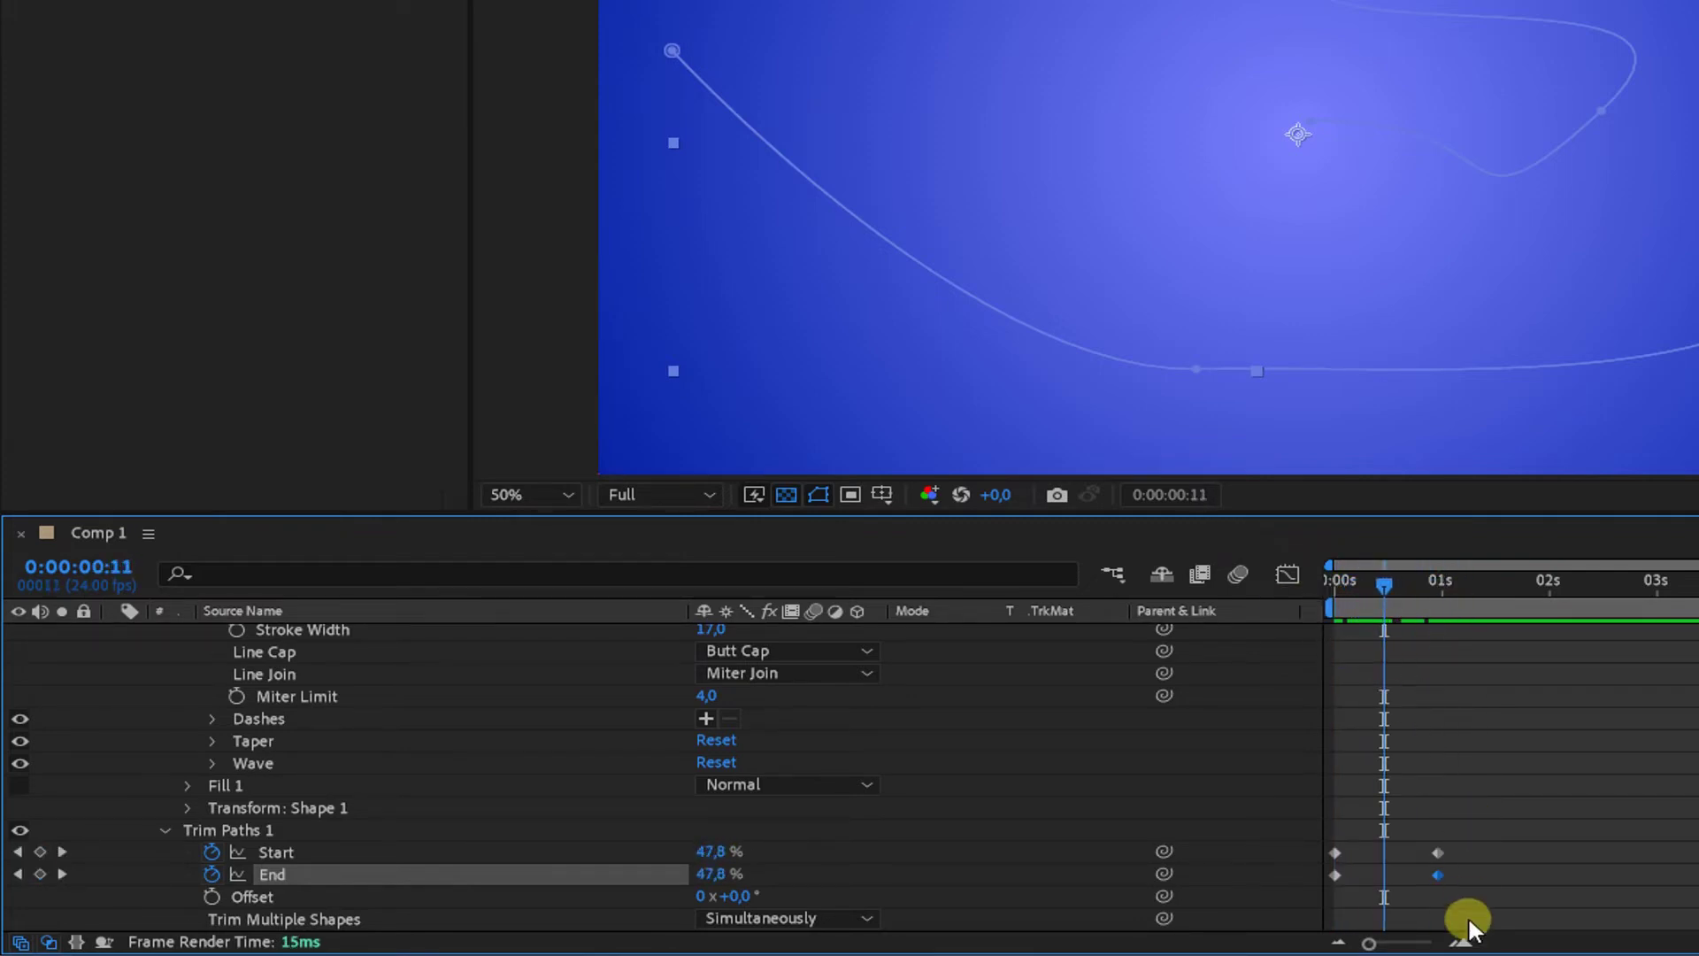
left_click(334, 851)
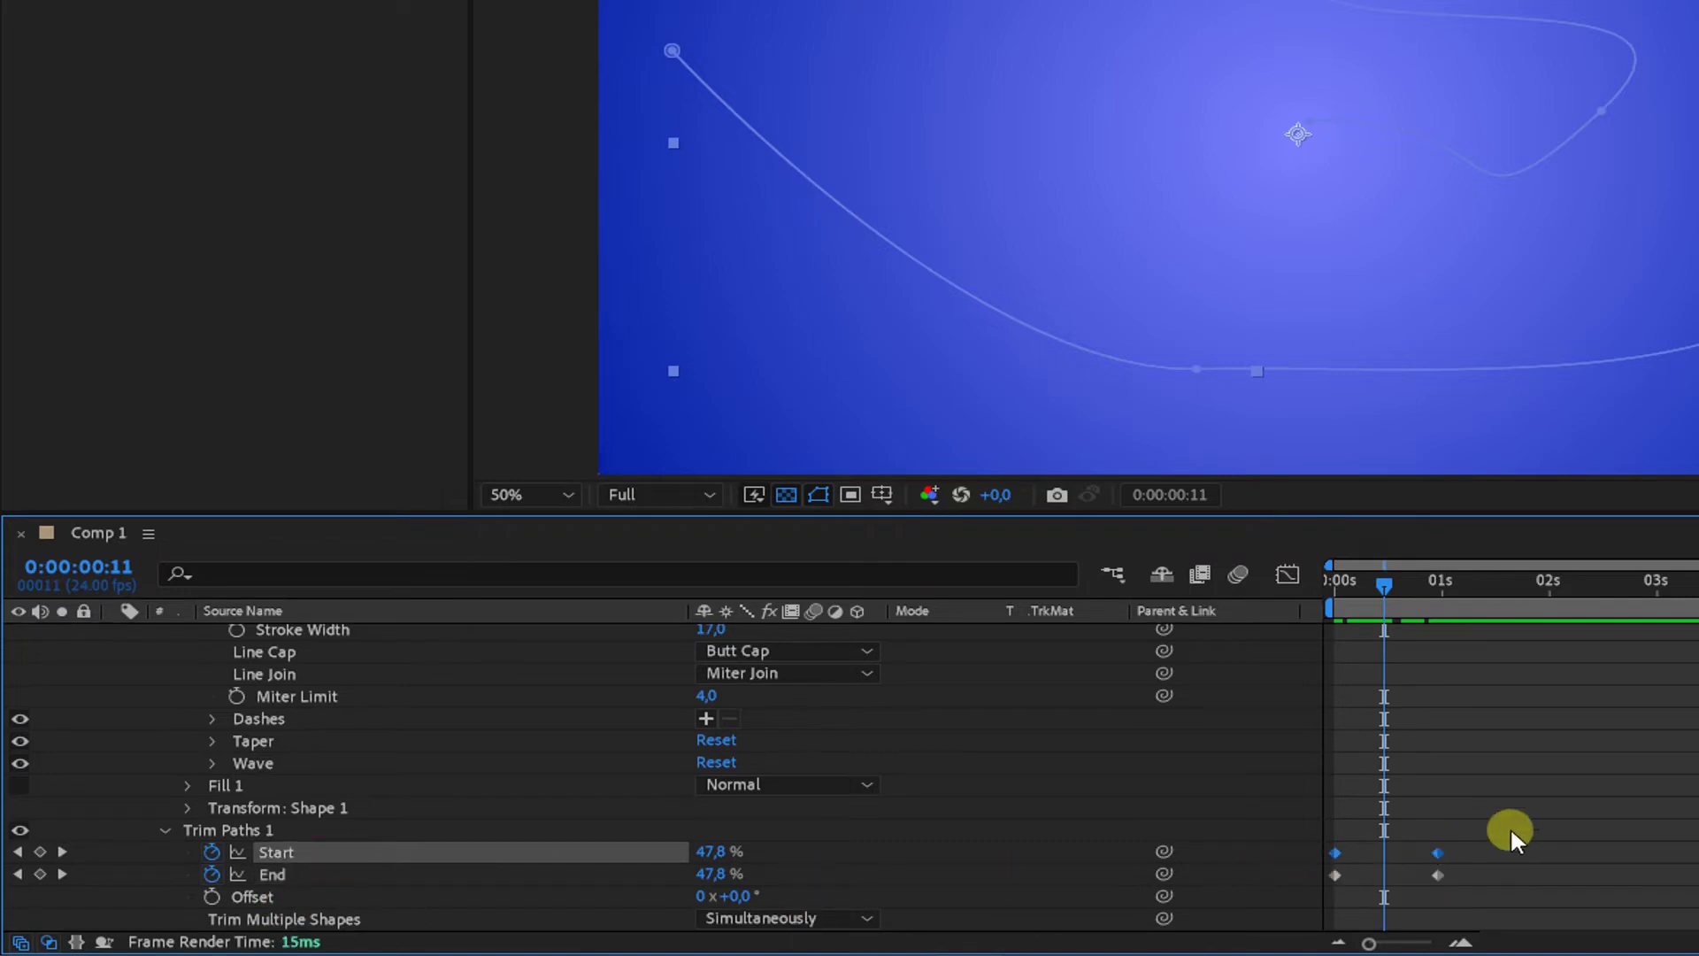
left_click_drag(1469, 819, 1323, 857)
left_click_drag(1440, 853, 1449, 854)
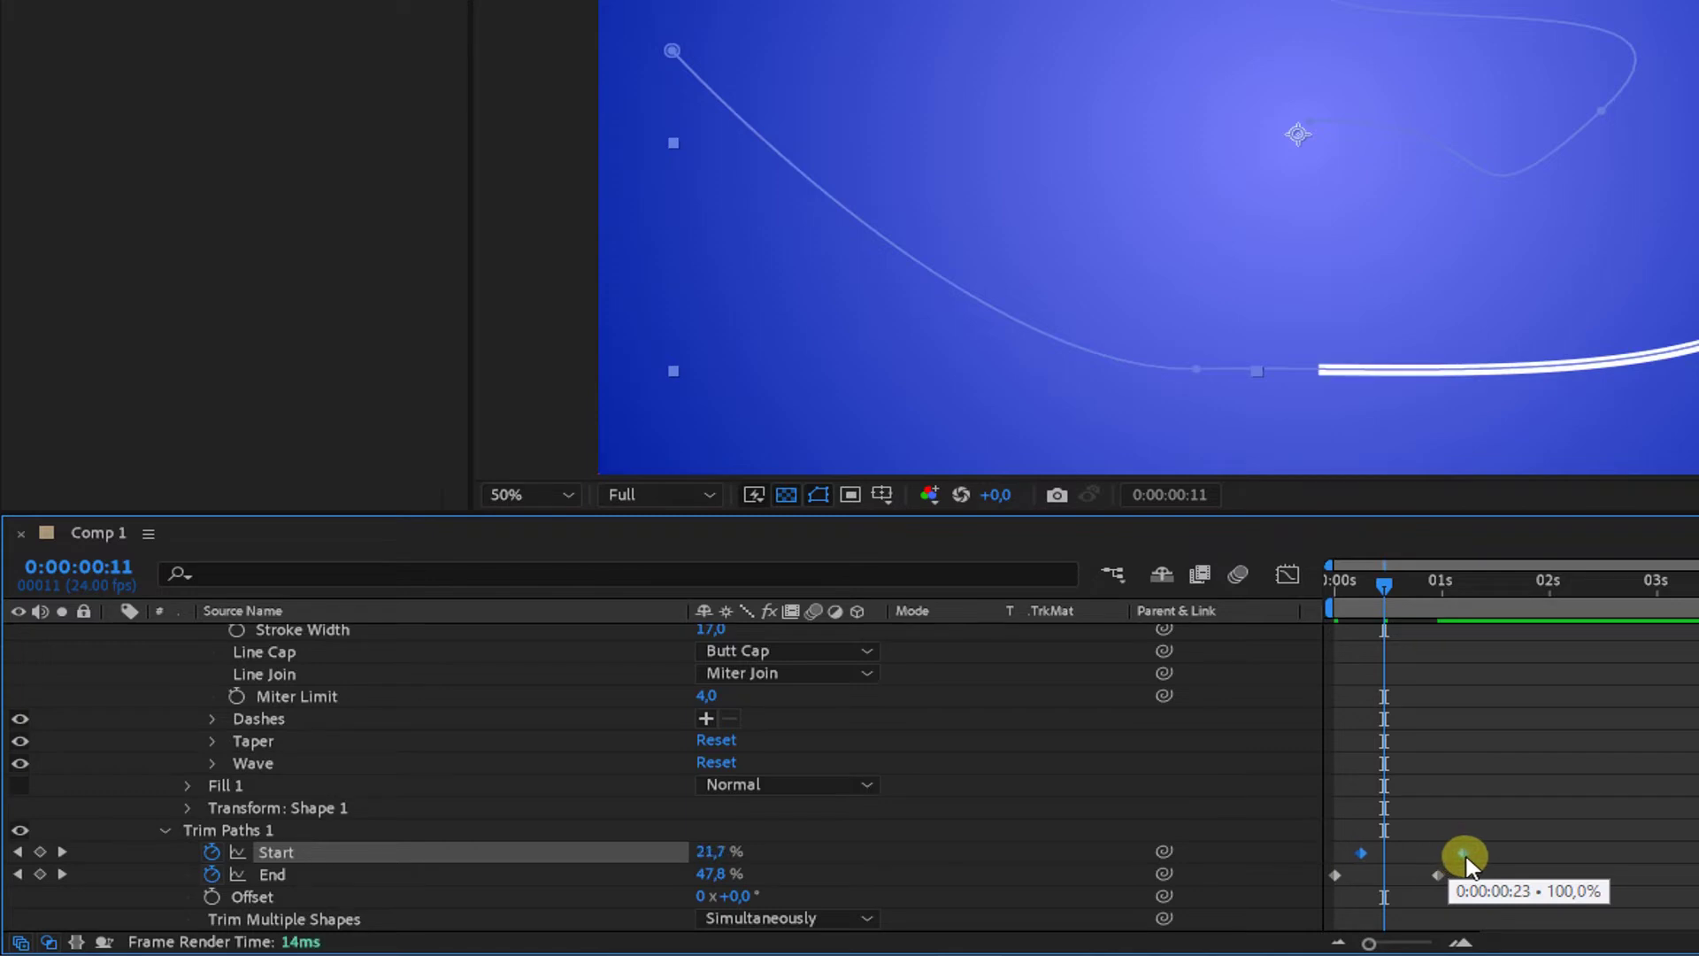
left_click_drag(1448, 858, 1449, 867)
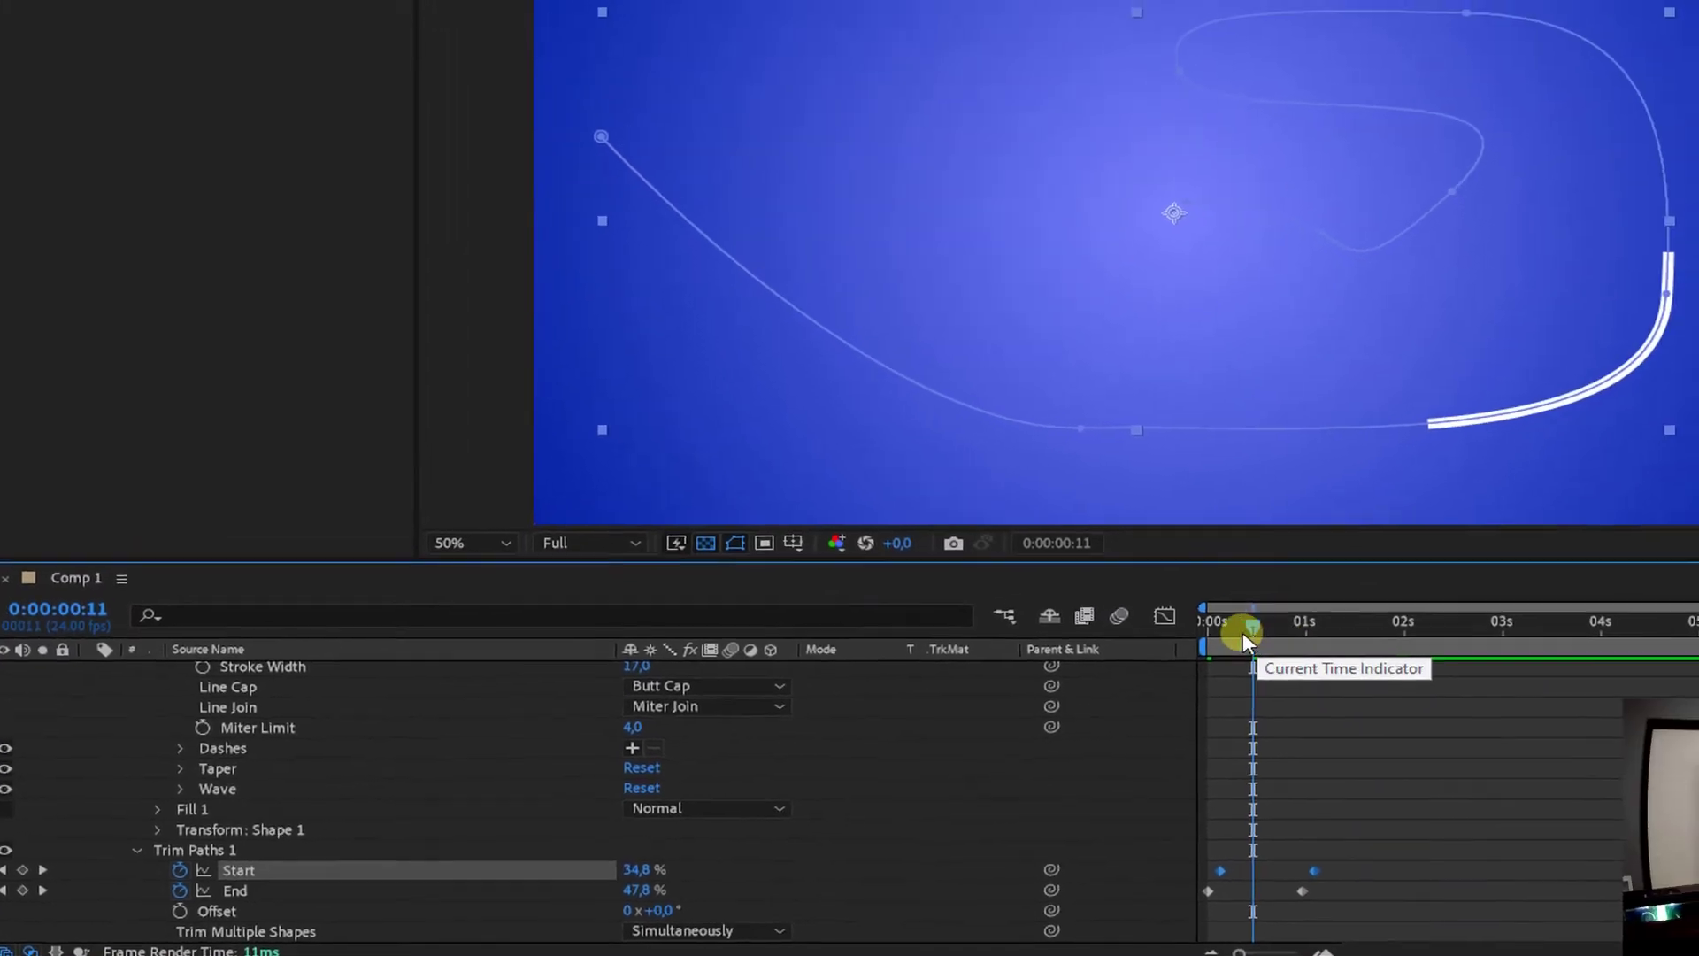
mouse_move(1243, 631)
left_mouse_down()
mouse_move(1127, 645)
mouse_move(1241, 657)
mouse_move(1228, 670)
mouse_move(1309, 688)
left_mouse_up()
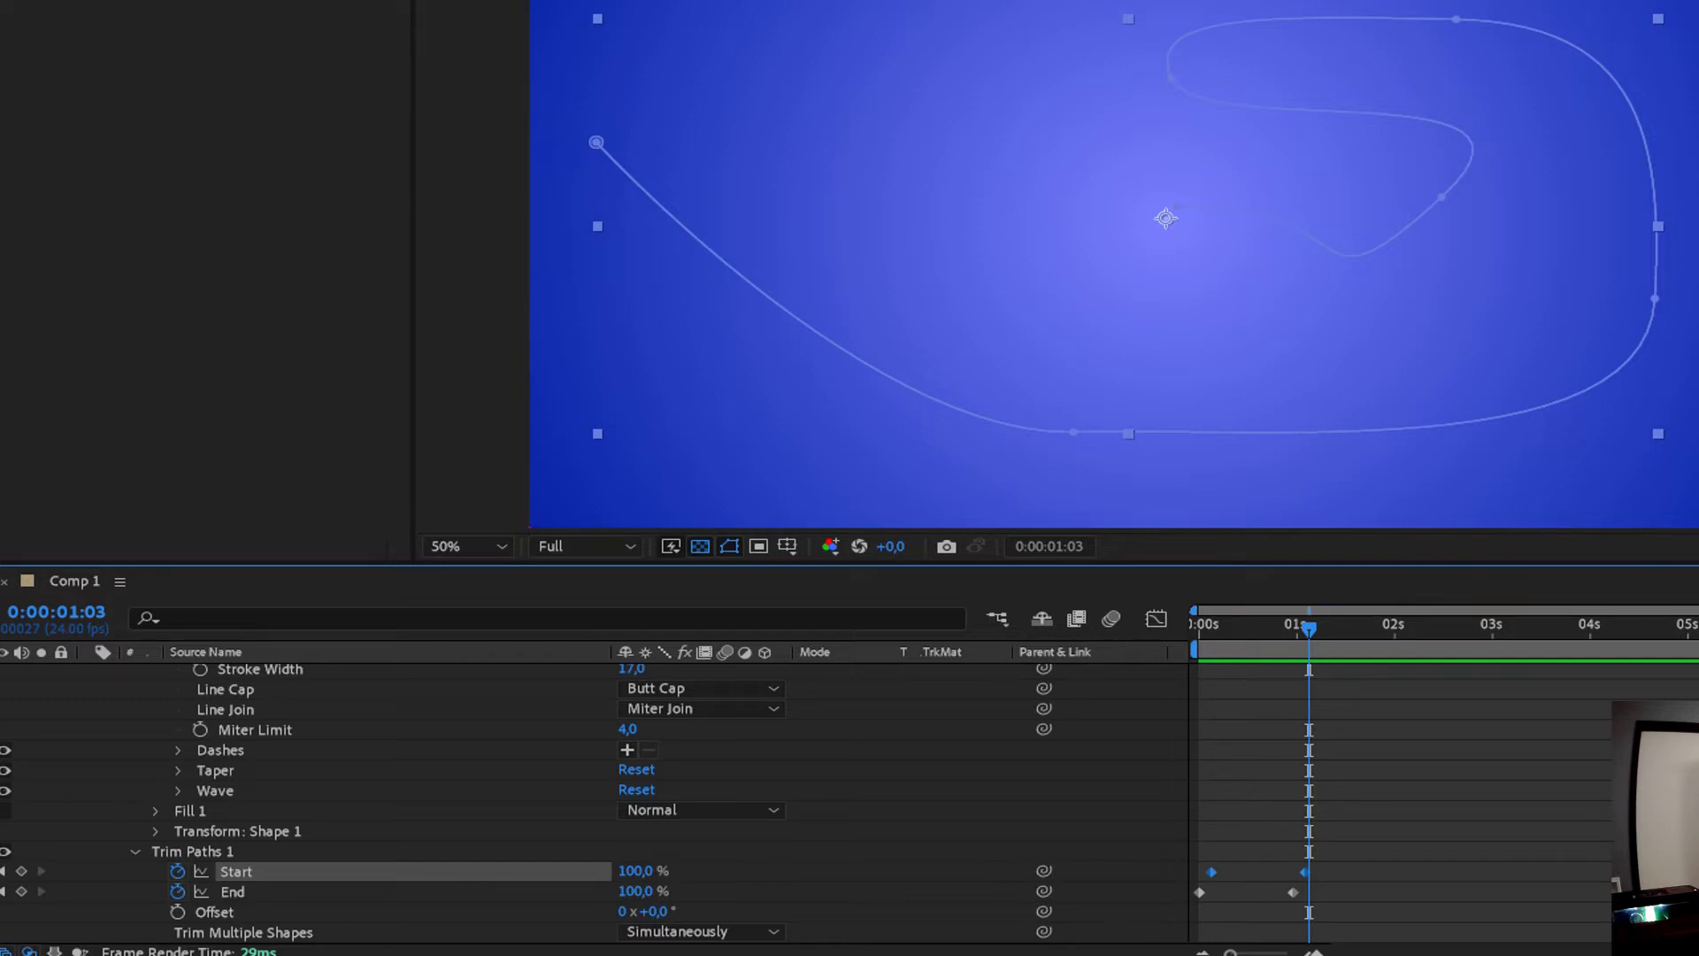
Step: Nudge the Start keyframes later, then earlier, until frame 11 shows Start 30.4% and End 47.8%
left_click_drag(1306, 628, 1213, 619)
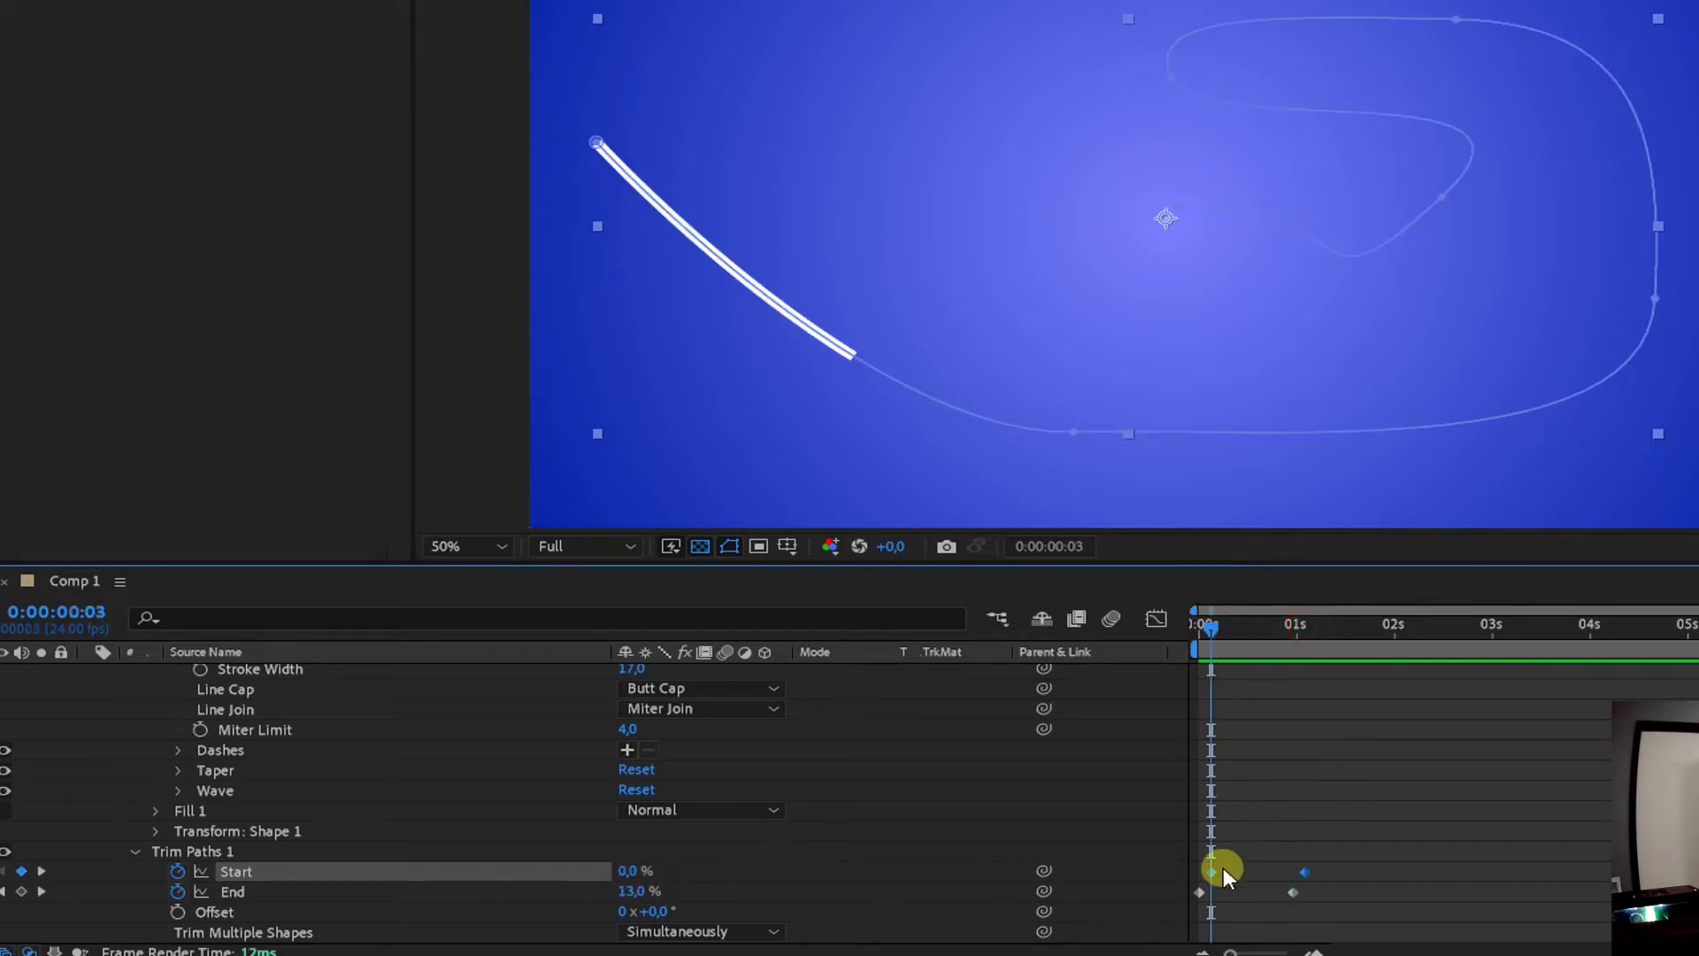
left_click_drag(1212, 871, 1236, 876)
mouse_move(1207, 630)
left_mouse_down()
mouse_move(1271, 637)
mouse_move(1200, 650)
left_mouse_up()
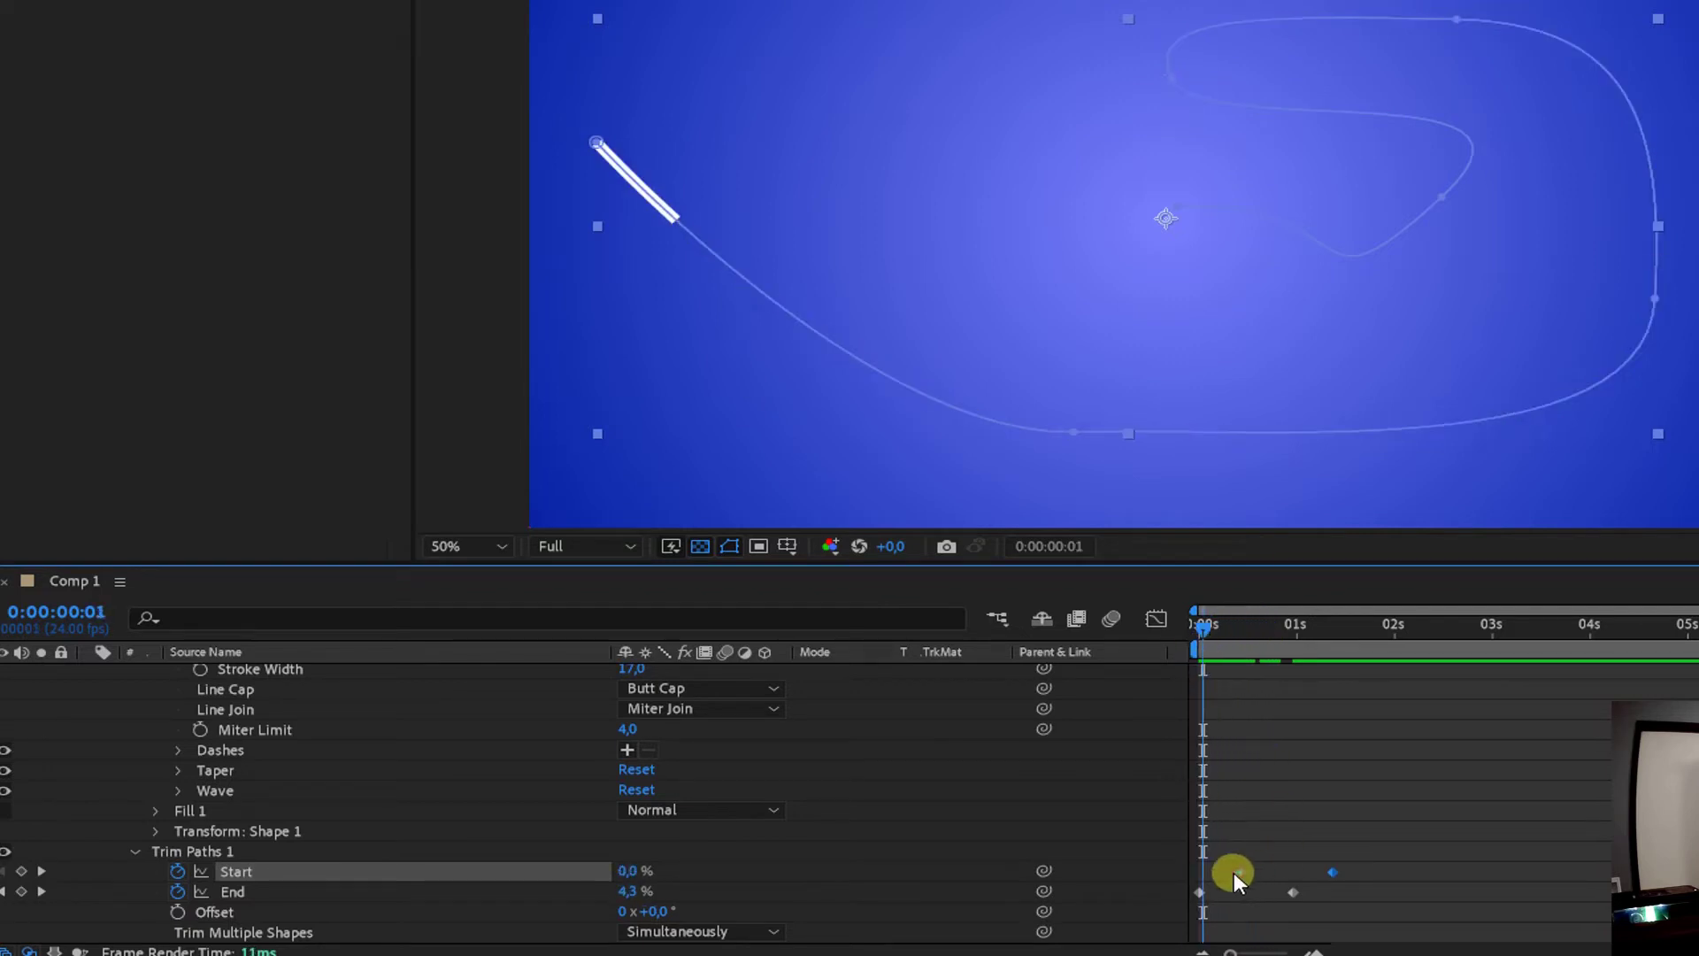
left_click_drag(1239, 872, 1213, 873)
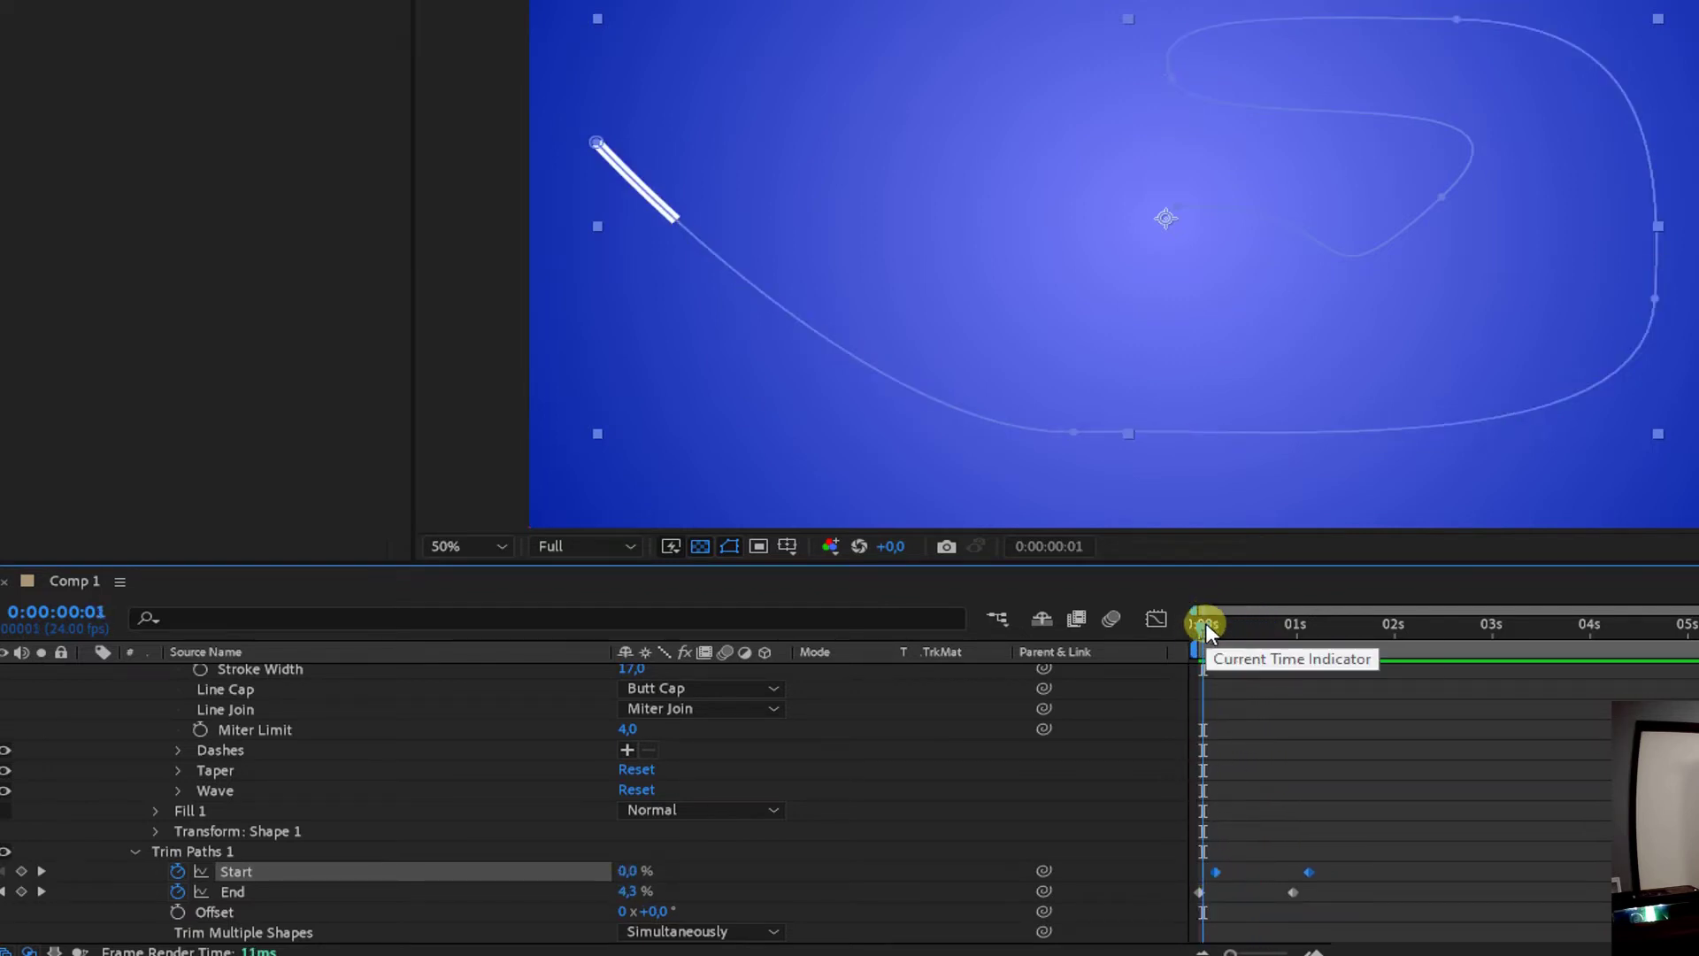
mouse_move(1204, 630)
left_mouse_down()
mouse_move(1175, 628)
mouse_move(1244, 639)
left_mouse_up()
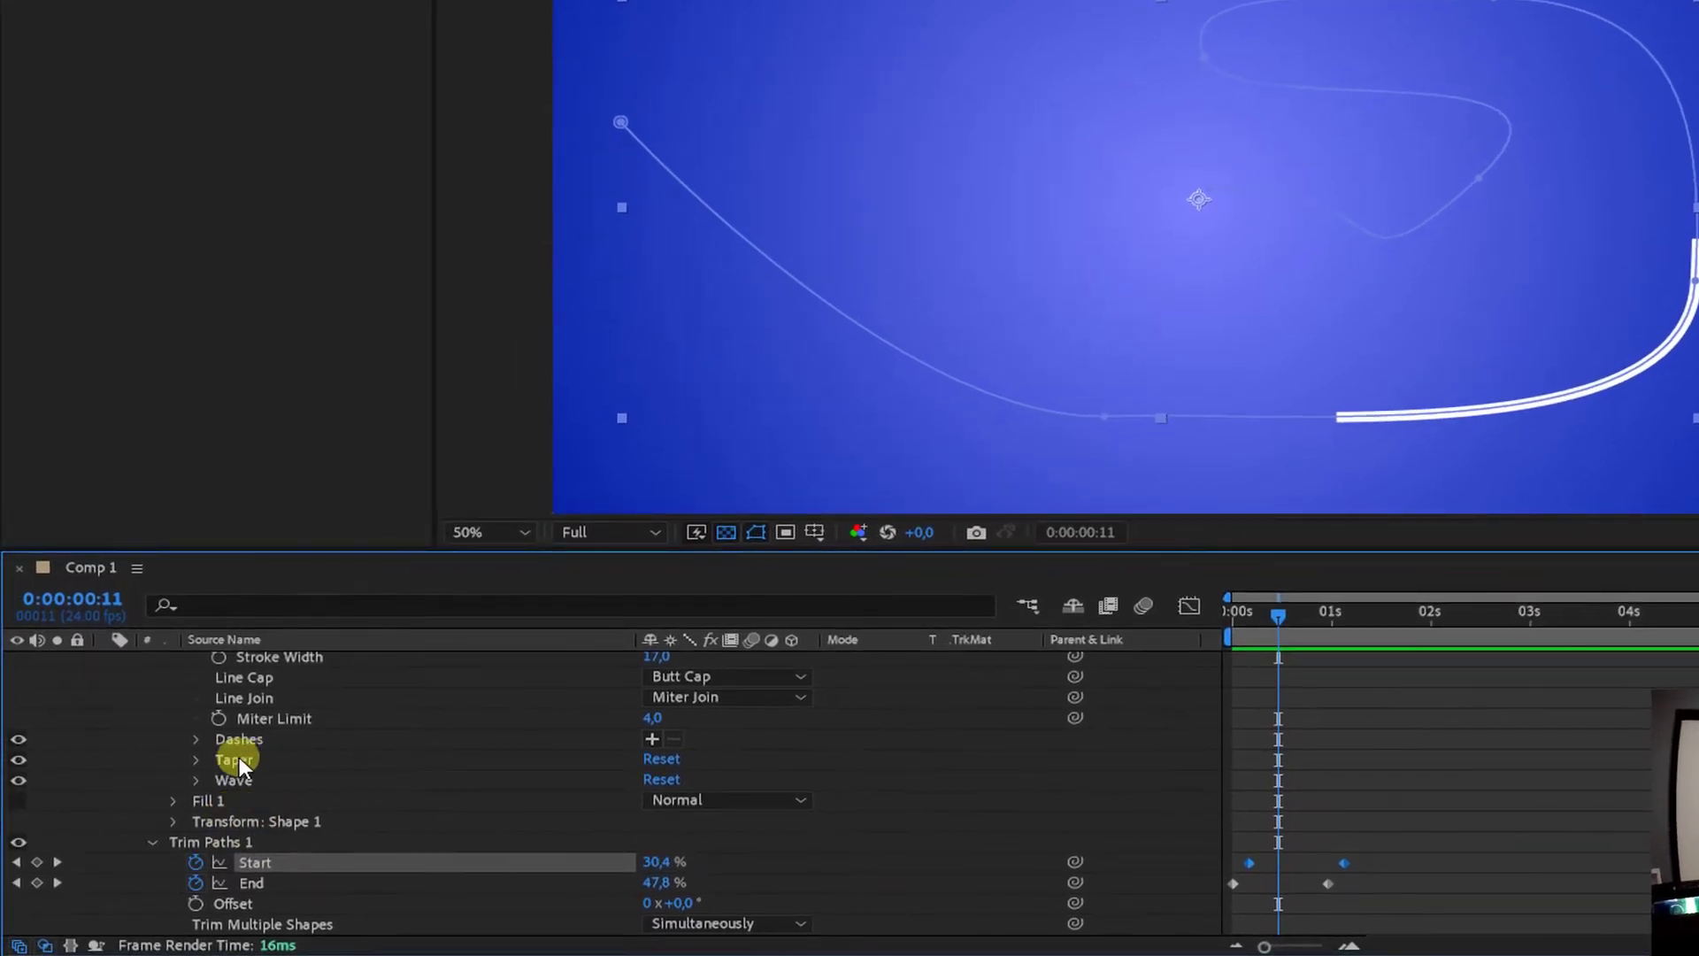
Step: Set Stroke 1's Taper Start Length to 100% and preview the tapered travelling stroke
left_click(239, 761)
scroll(390, 770, "up", 2)
scroll(385, 779, "up", 2)
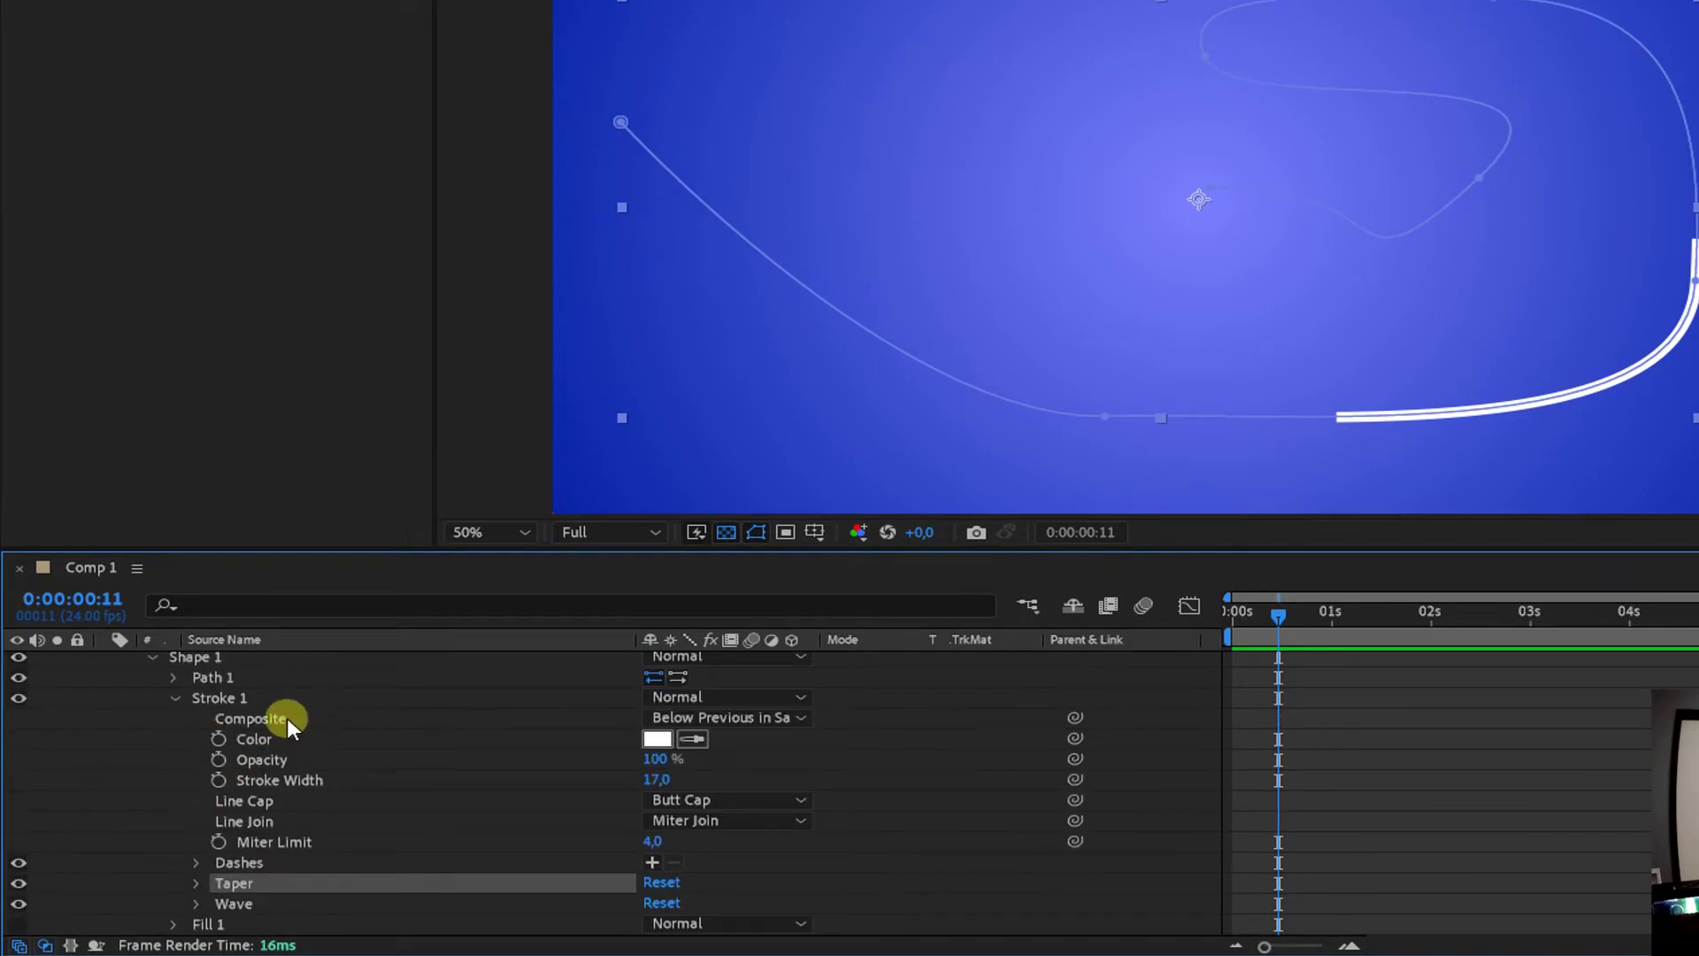
left_click(228, 698)
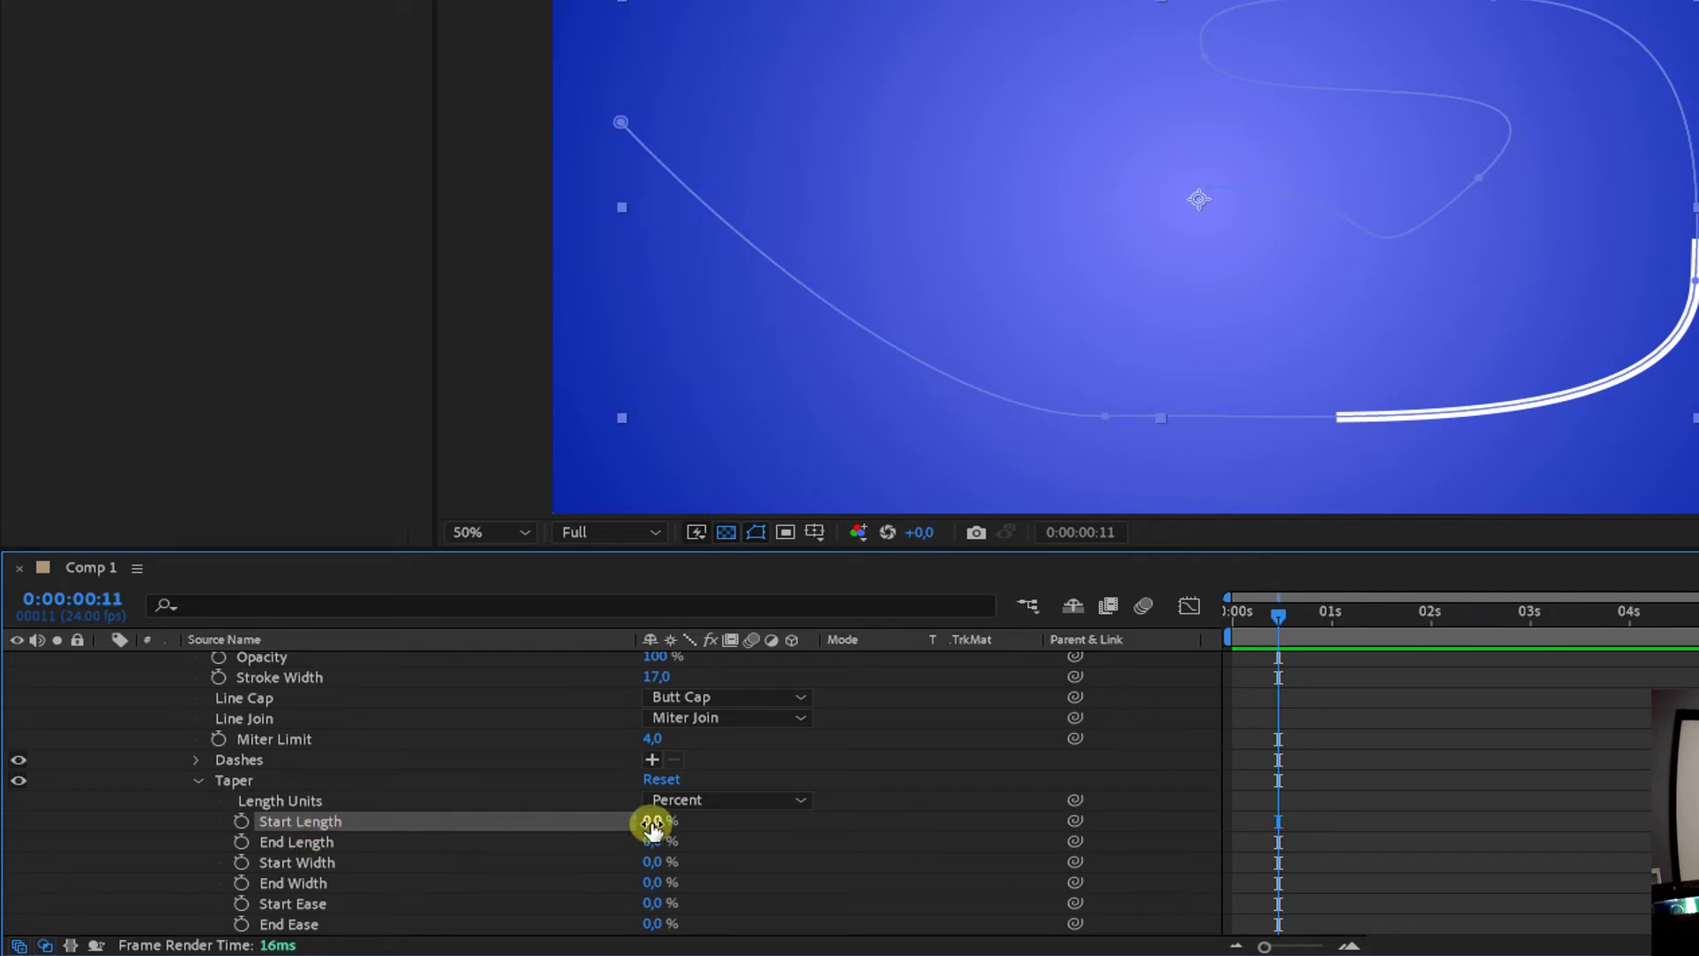
left_click_drag(652, 827, 1044, 825)
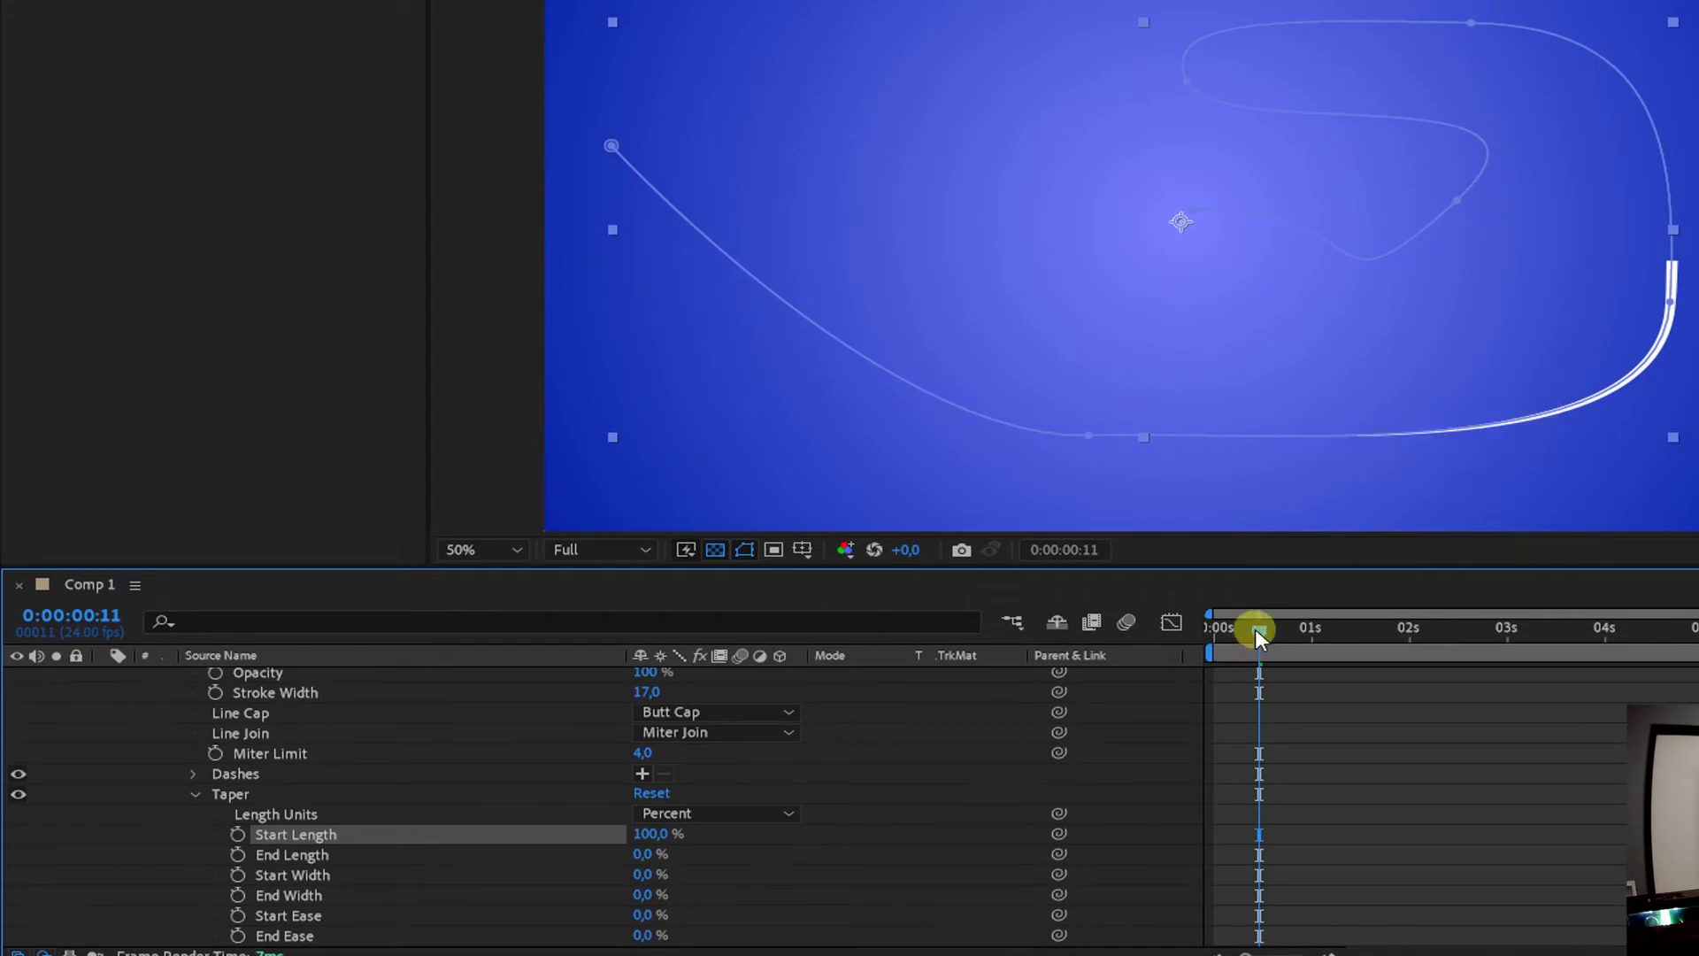
mouse_move(1257, 630)
left_mouse_down()
mouse_move(1290, 644)
mouse_move(1276, 640)
left_mouse_up()
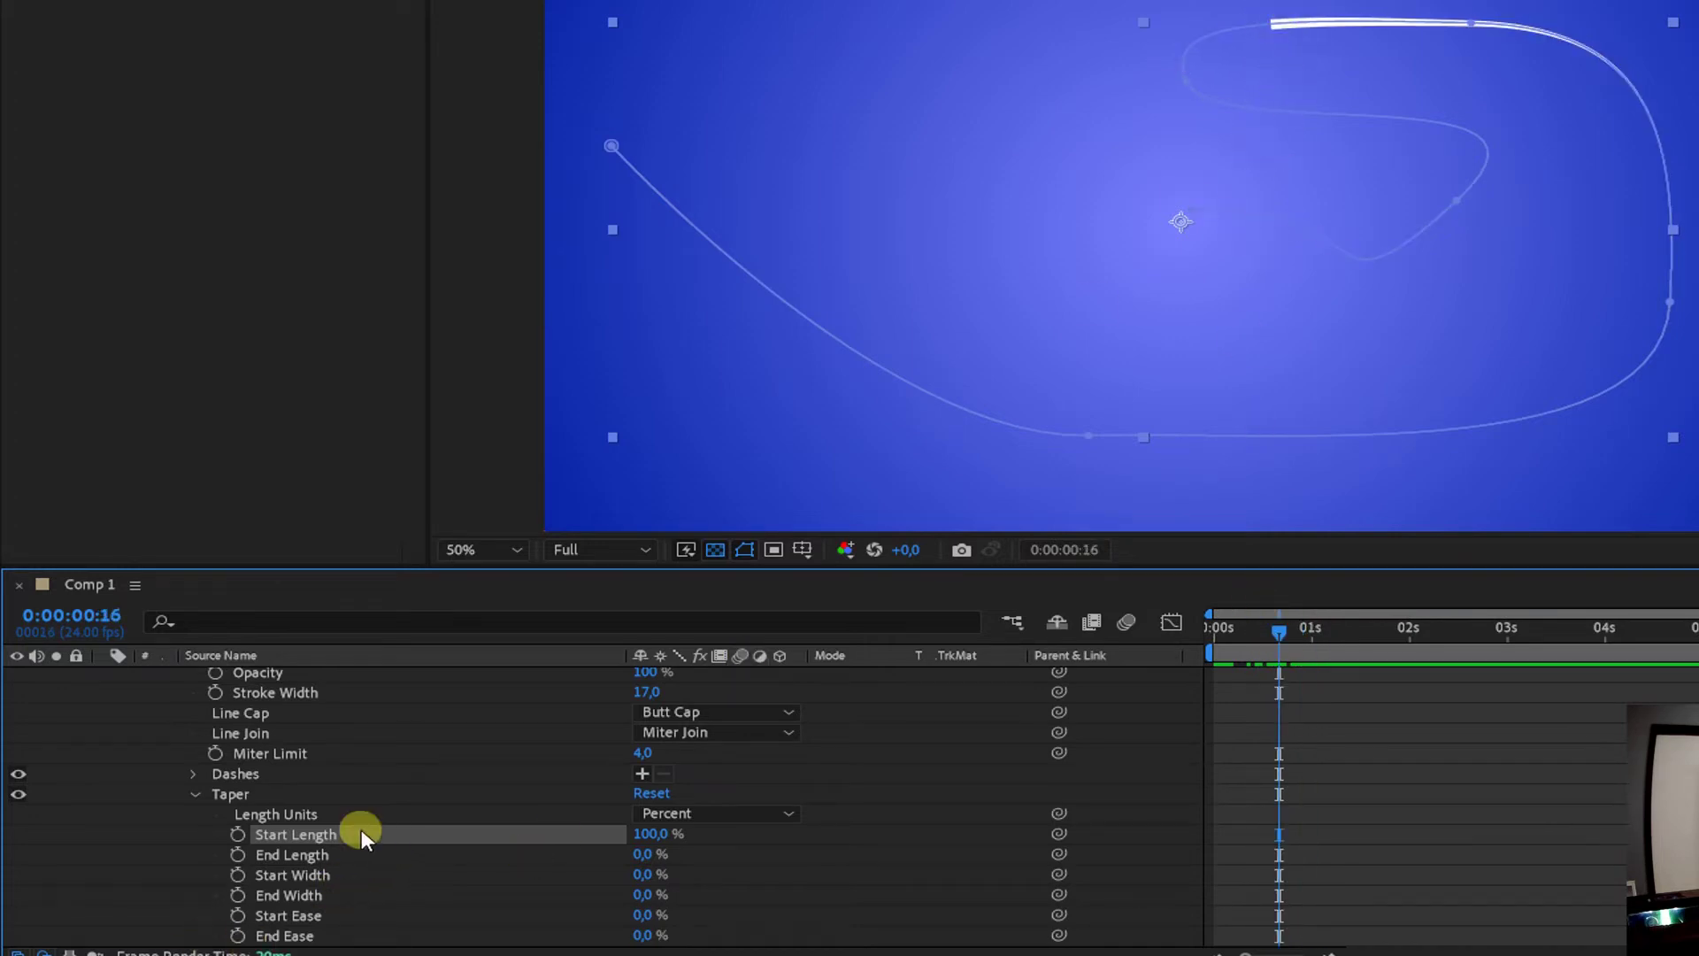
scroll(276, 757, "up", 3)
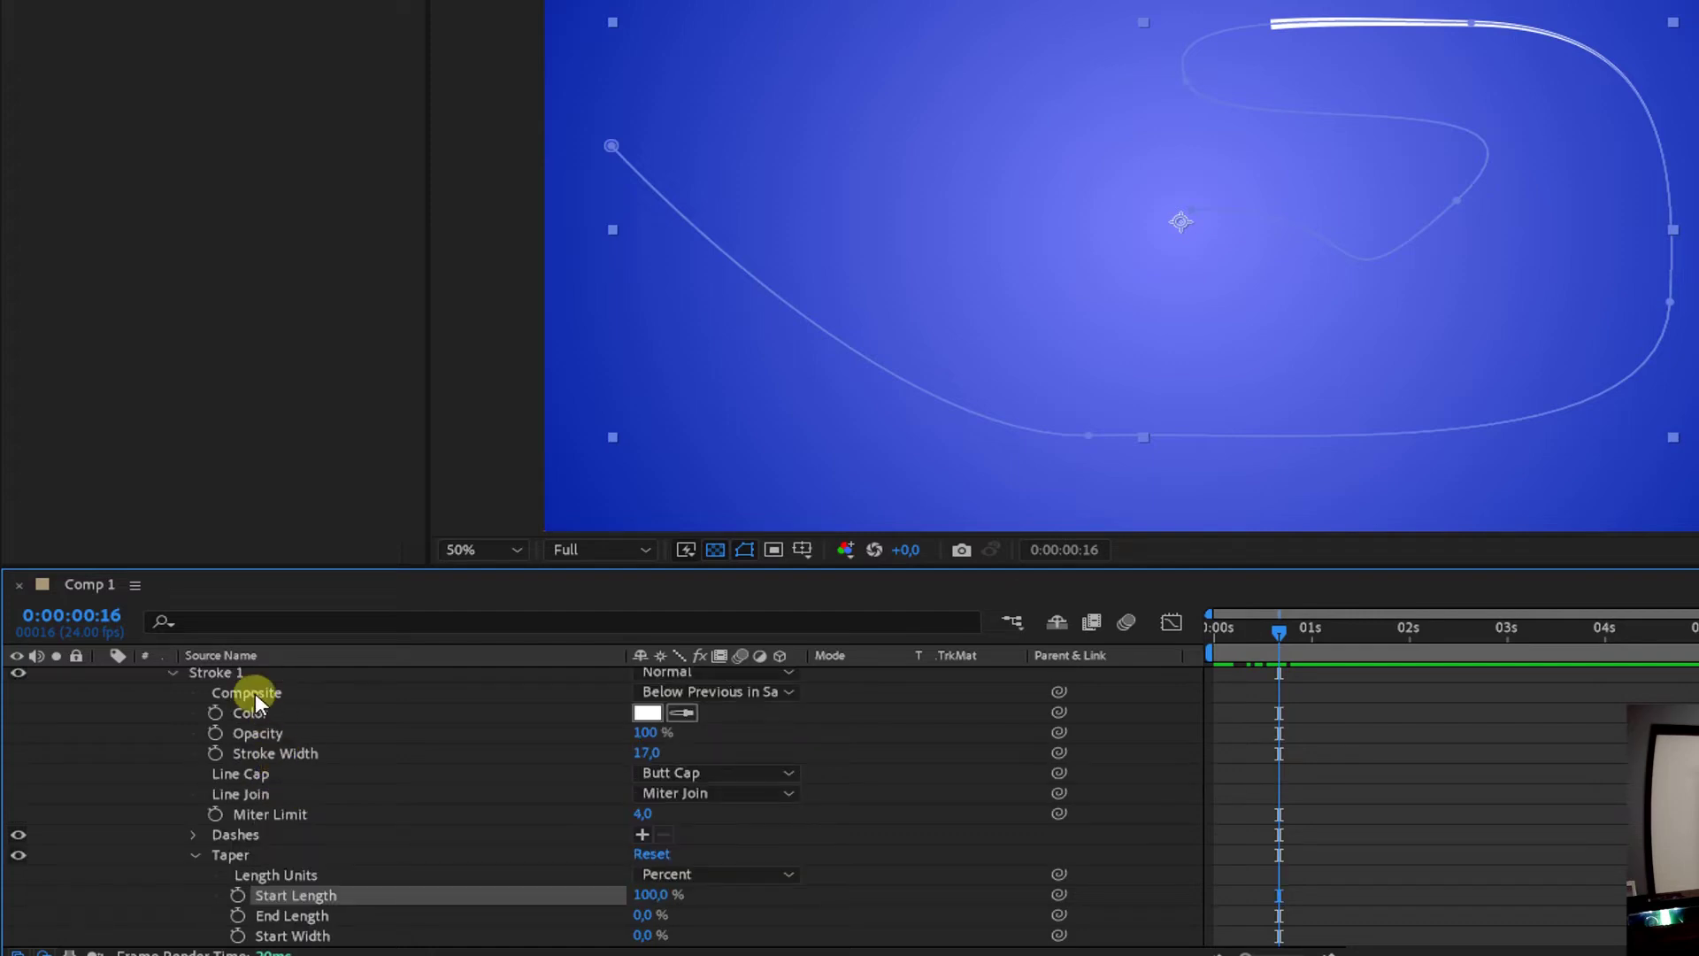
Step: Set Stroke 1's Line Cap to Round Cap and enable Motion Blur on Shape Layer 1
left_click(243, 672)
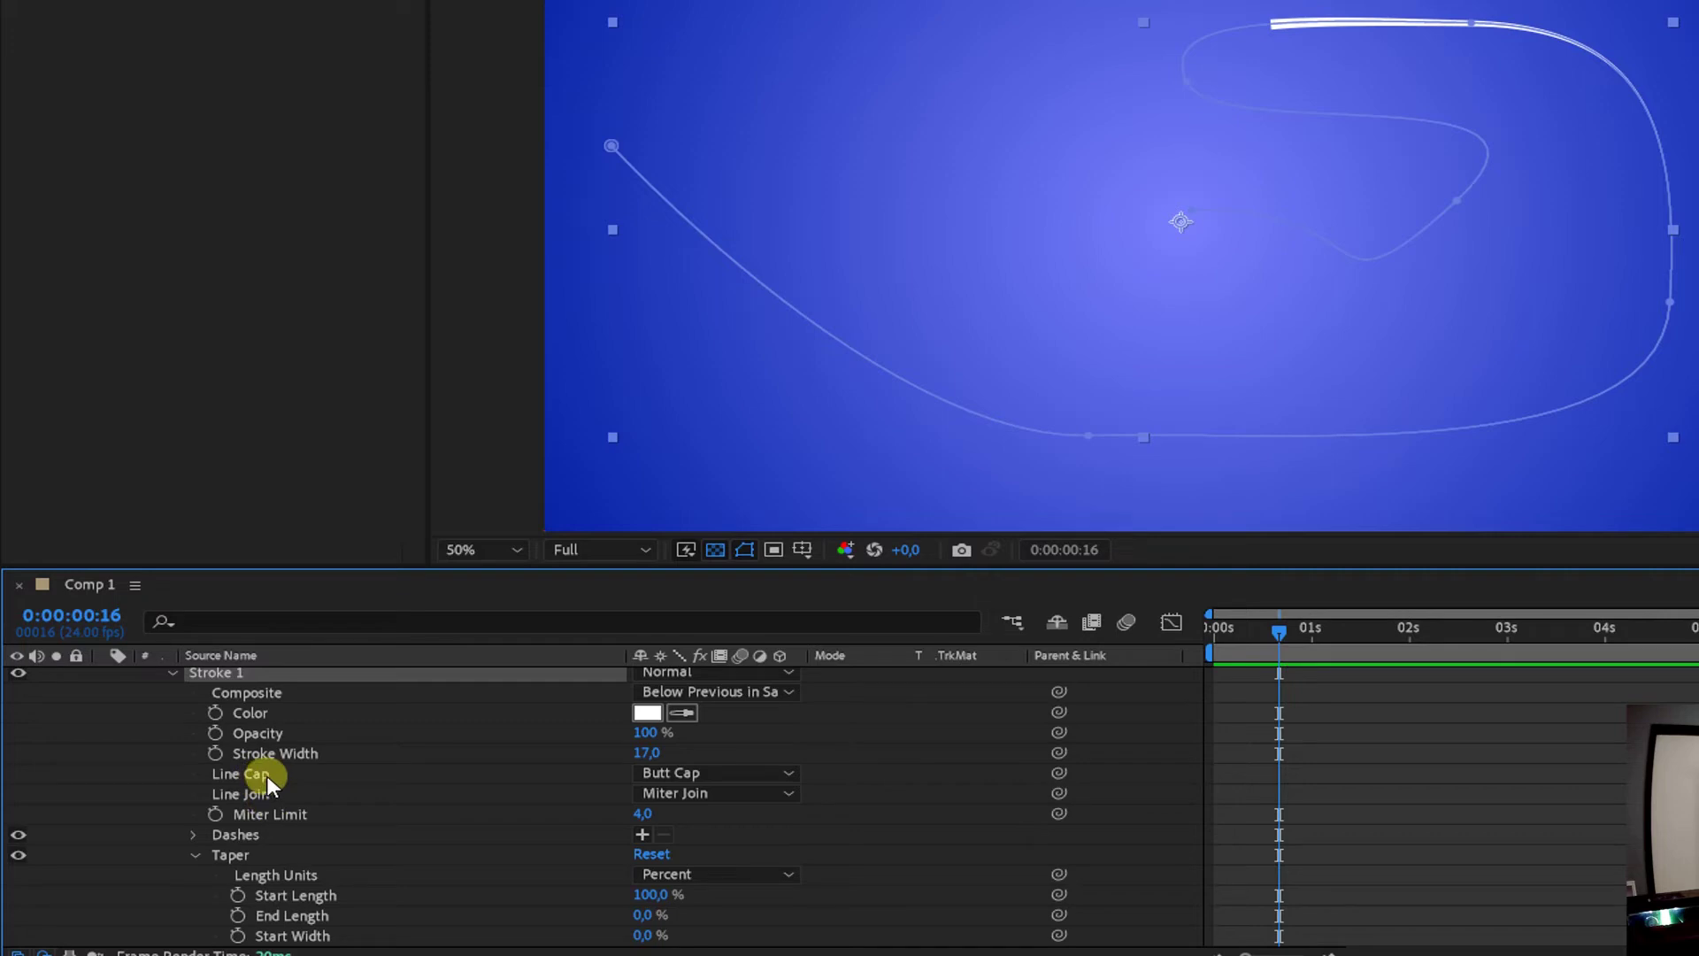
left_click(717, 773)
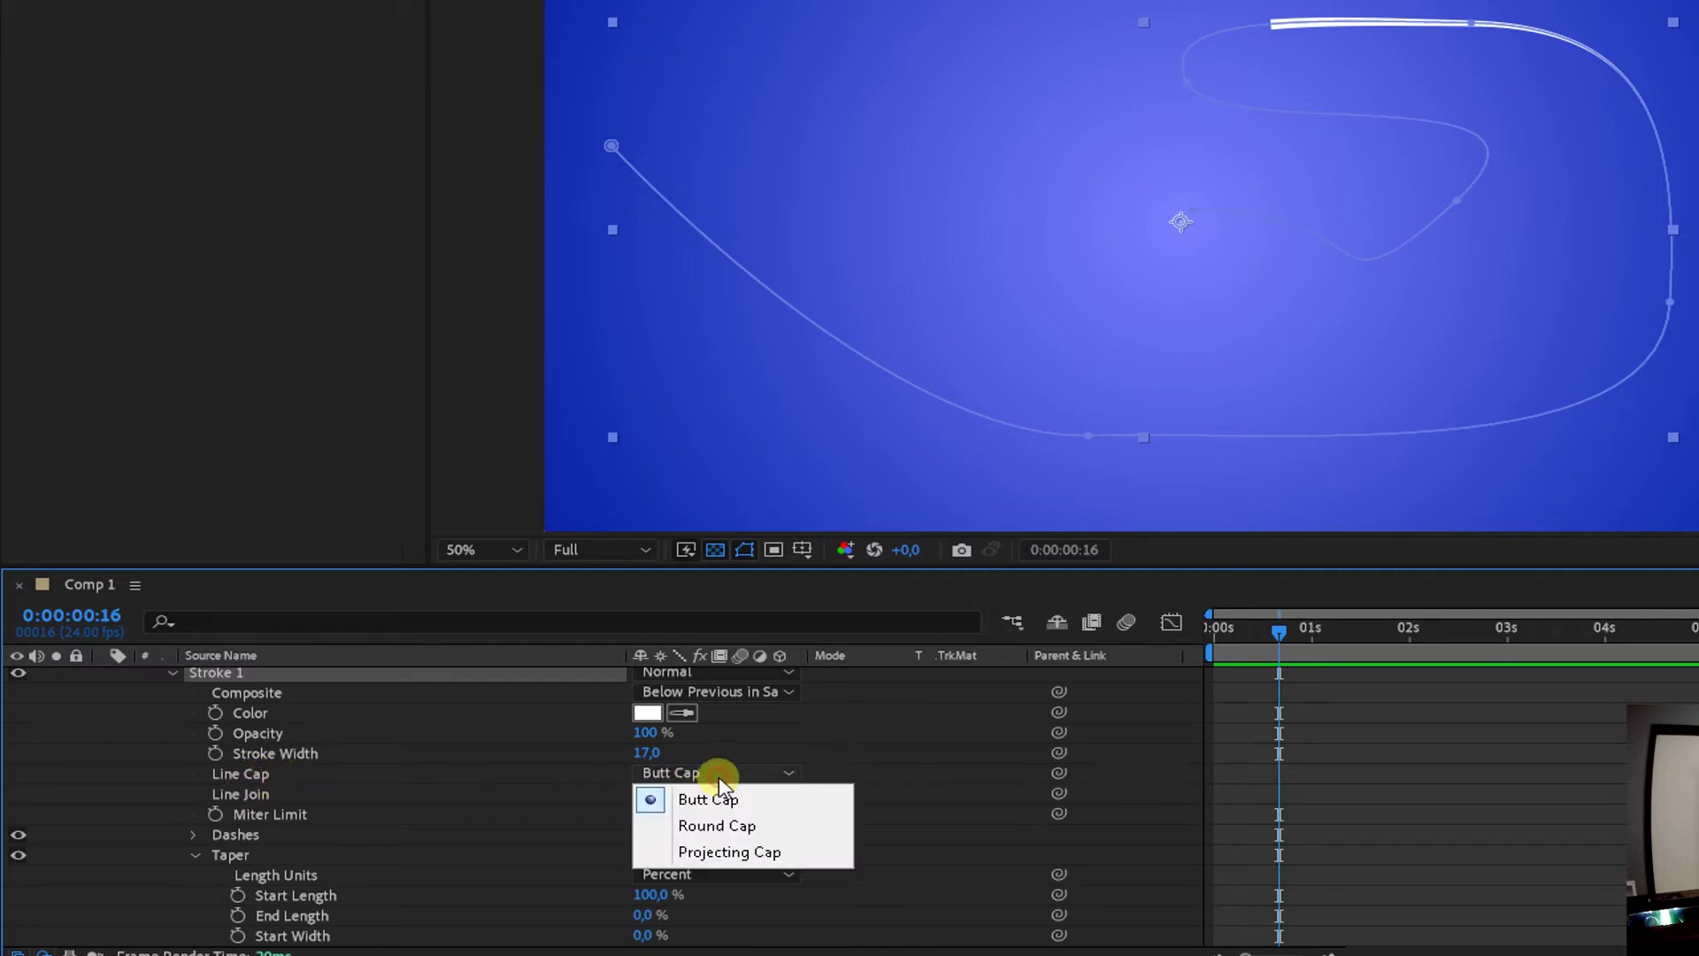
left_click(737, 827)
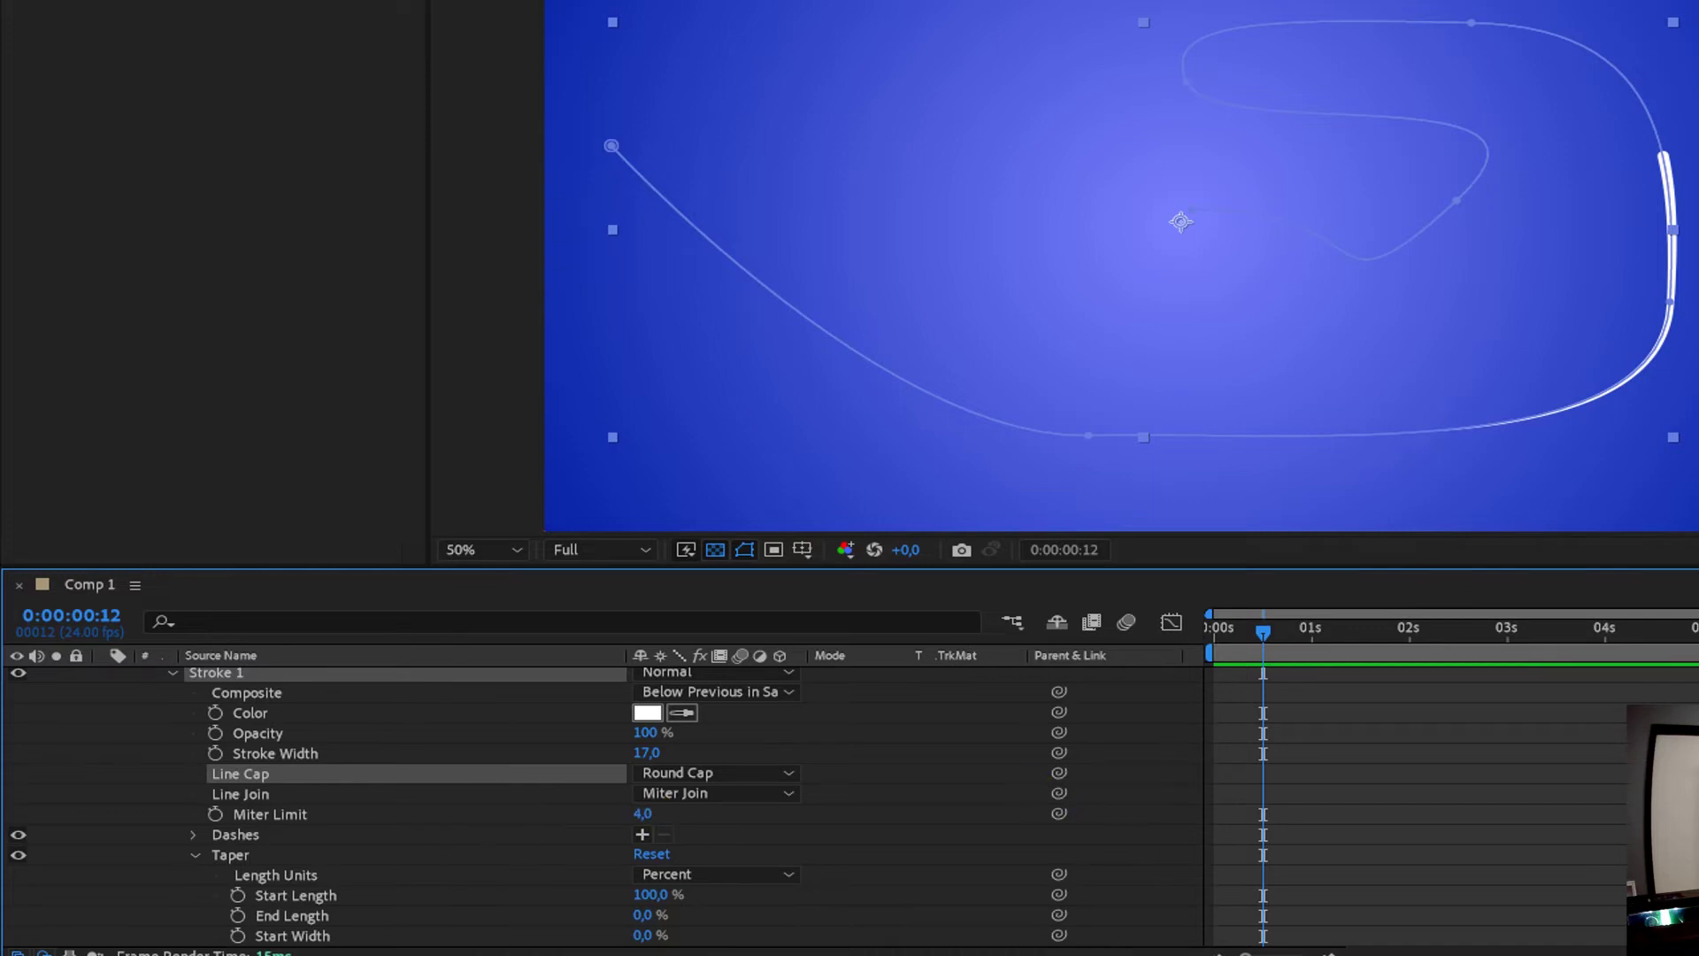
scroll(407, 796, "up", 3)
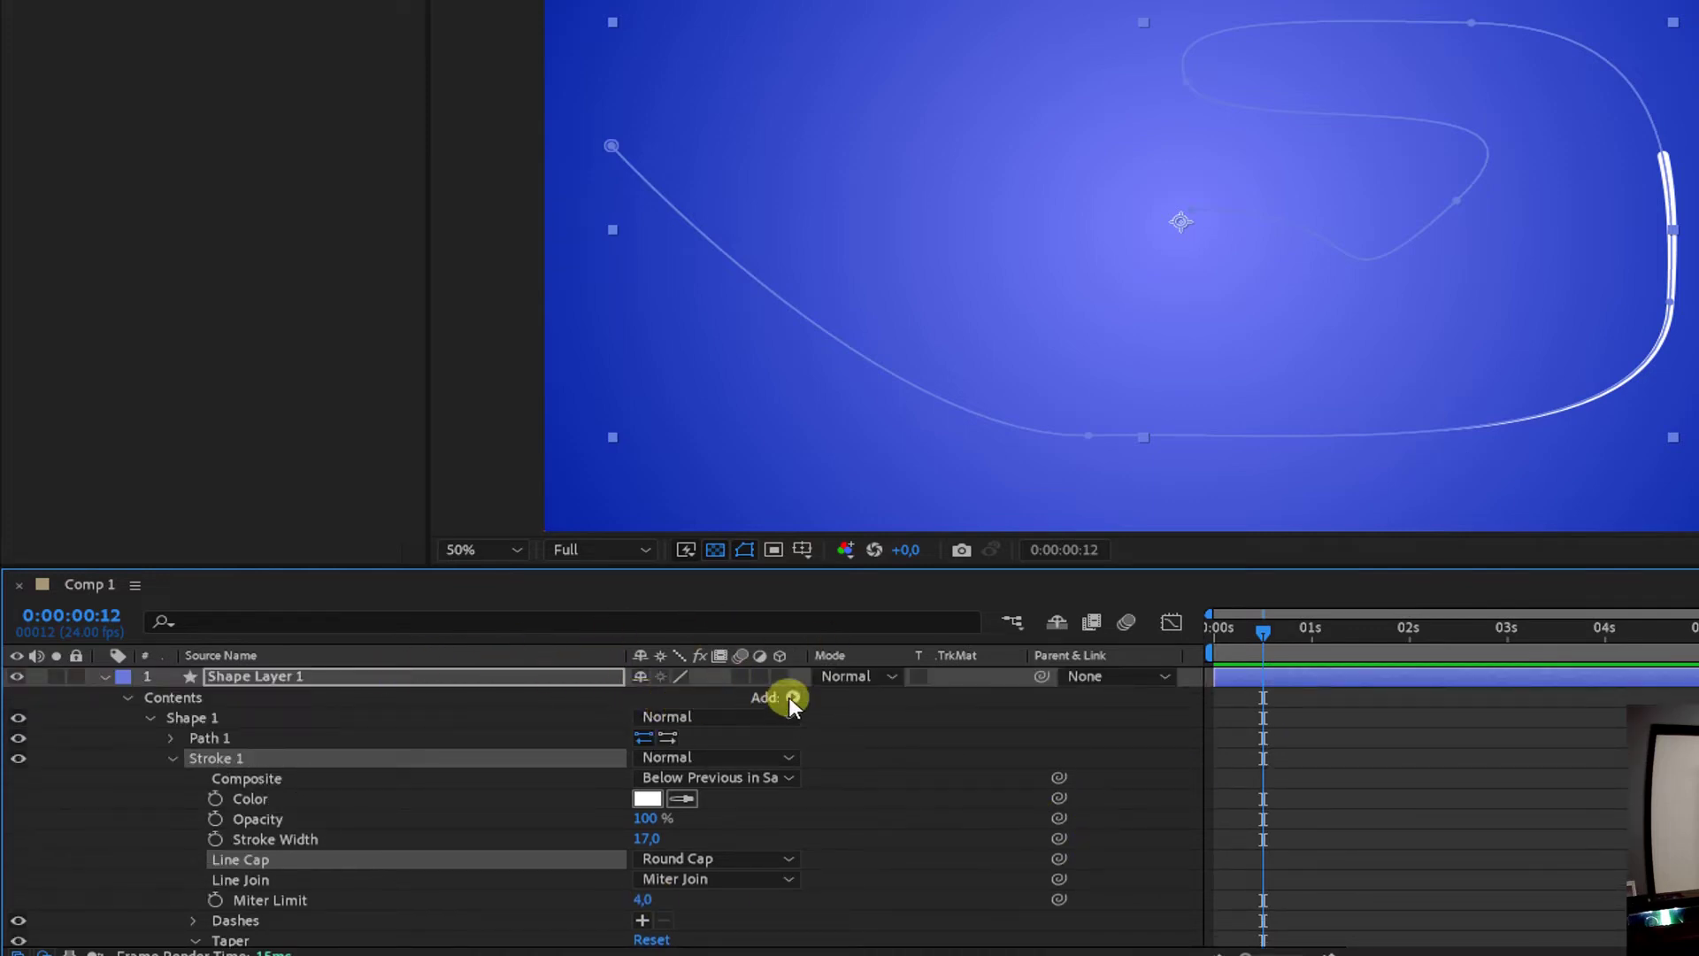
left_click(740, 676)
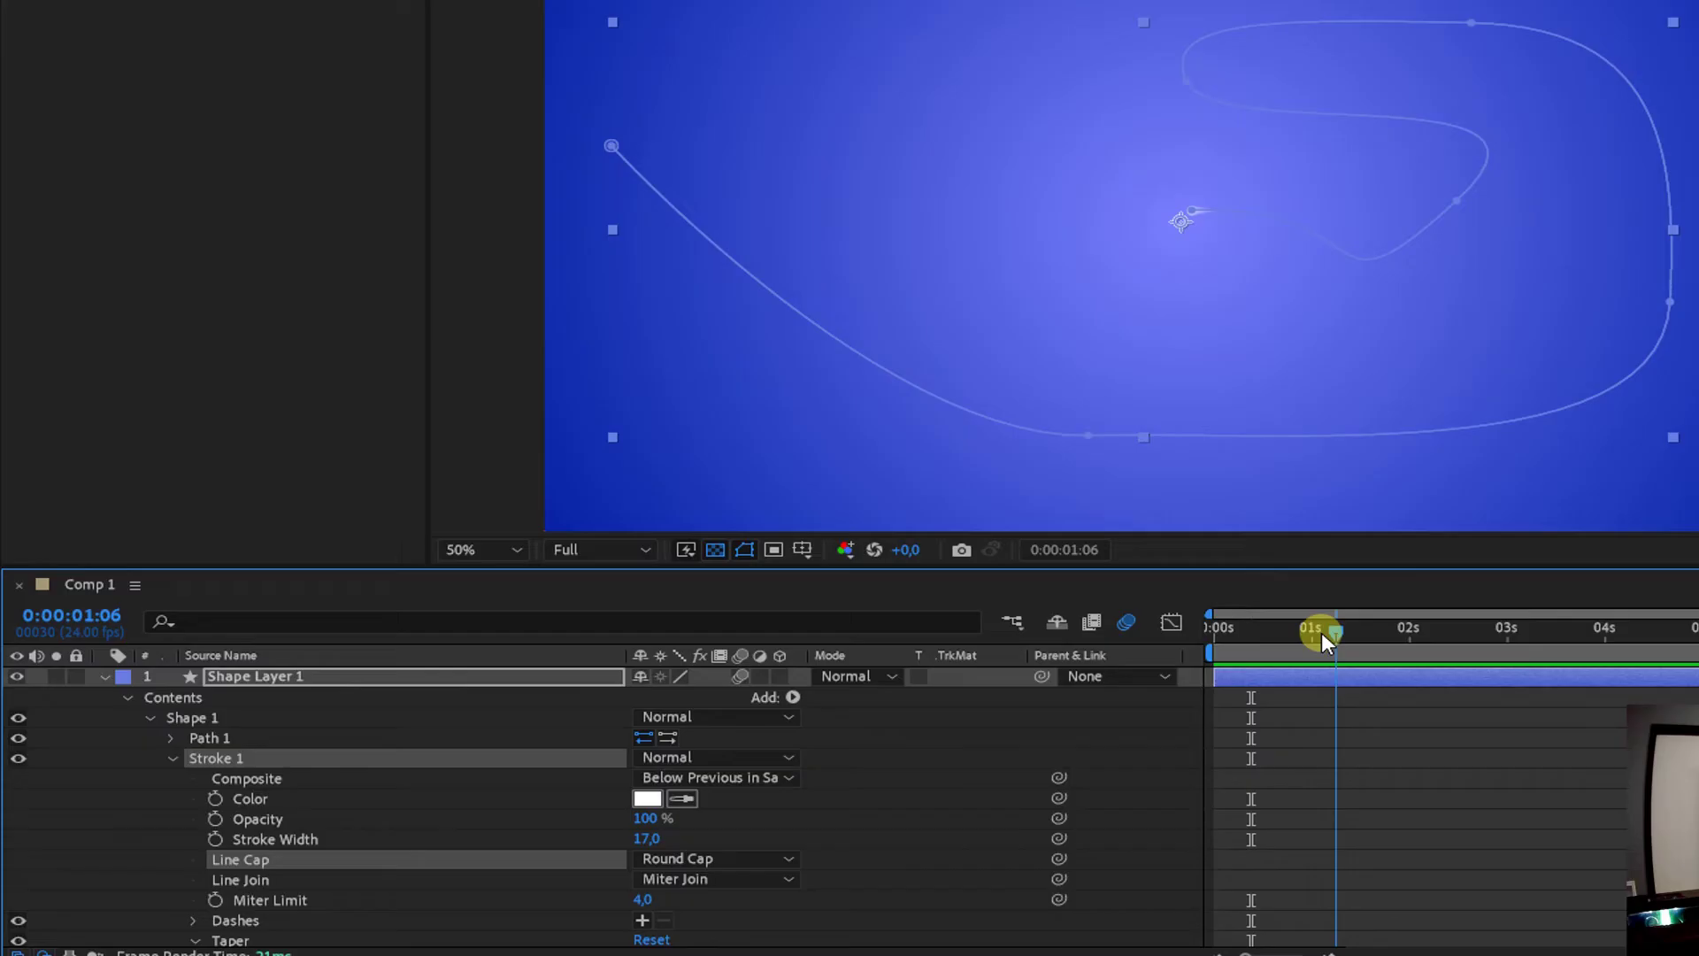
Step: Select Path 1 and drag its vertices and handles to round the lower-right bend and inner loop
left_click_drag(1320, 632, 1292, 632)
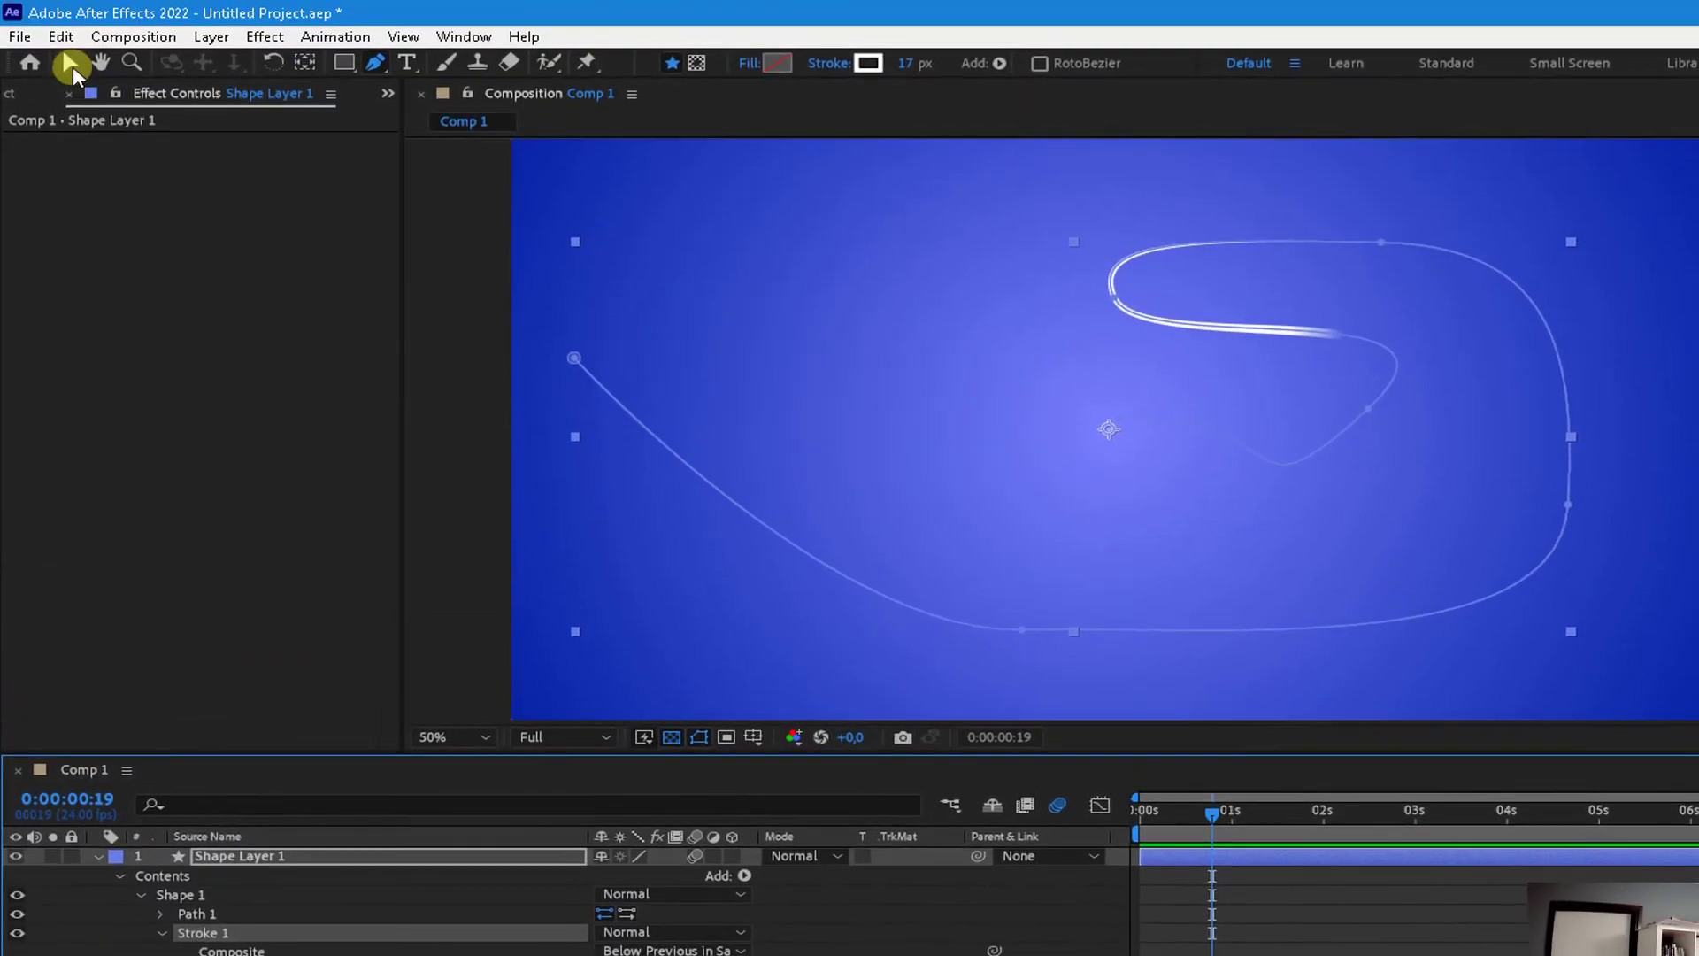
left_click(70, 63)
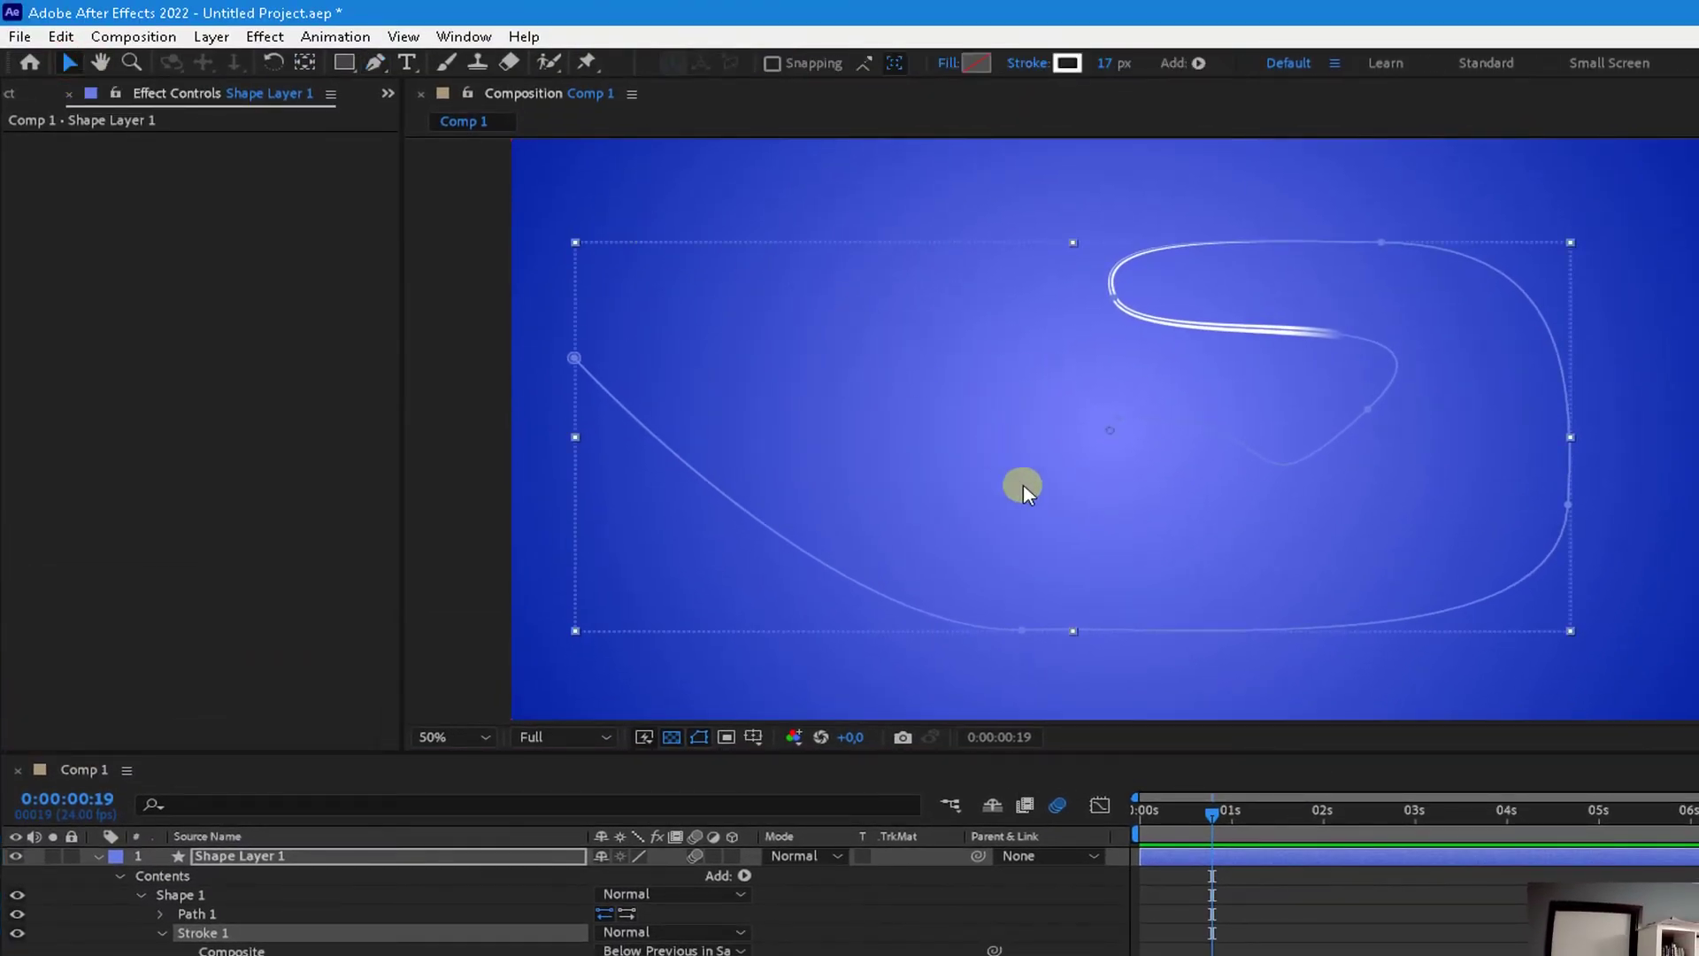
left_click(276, 856)
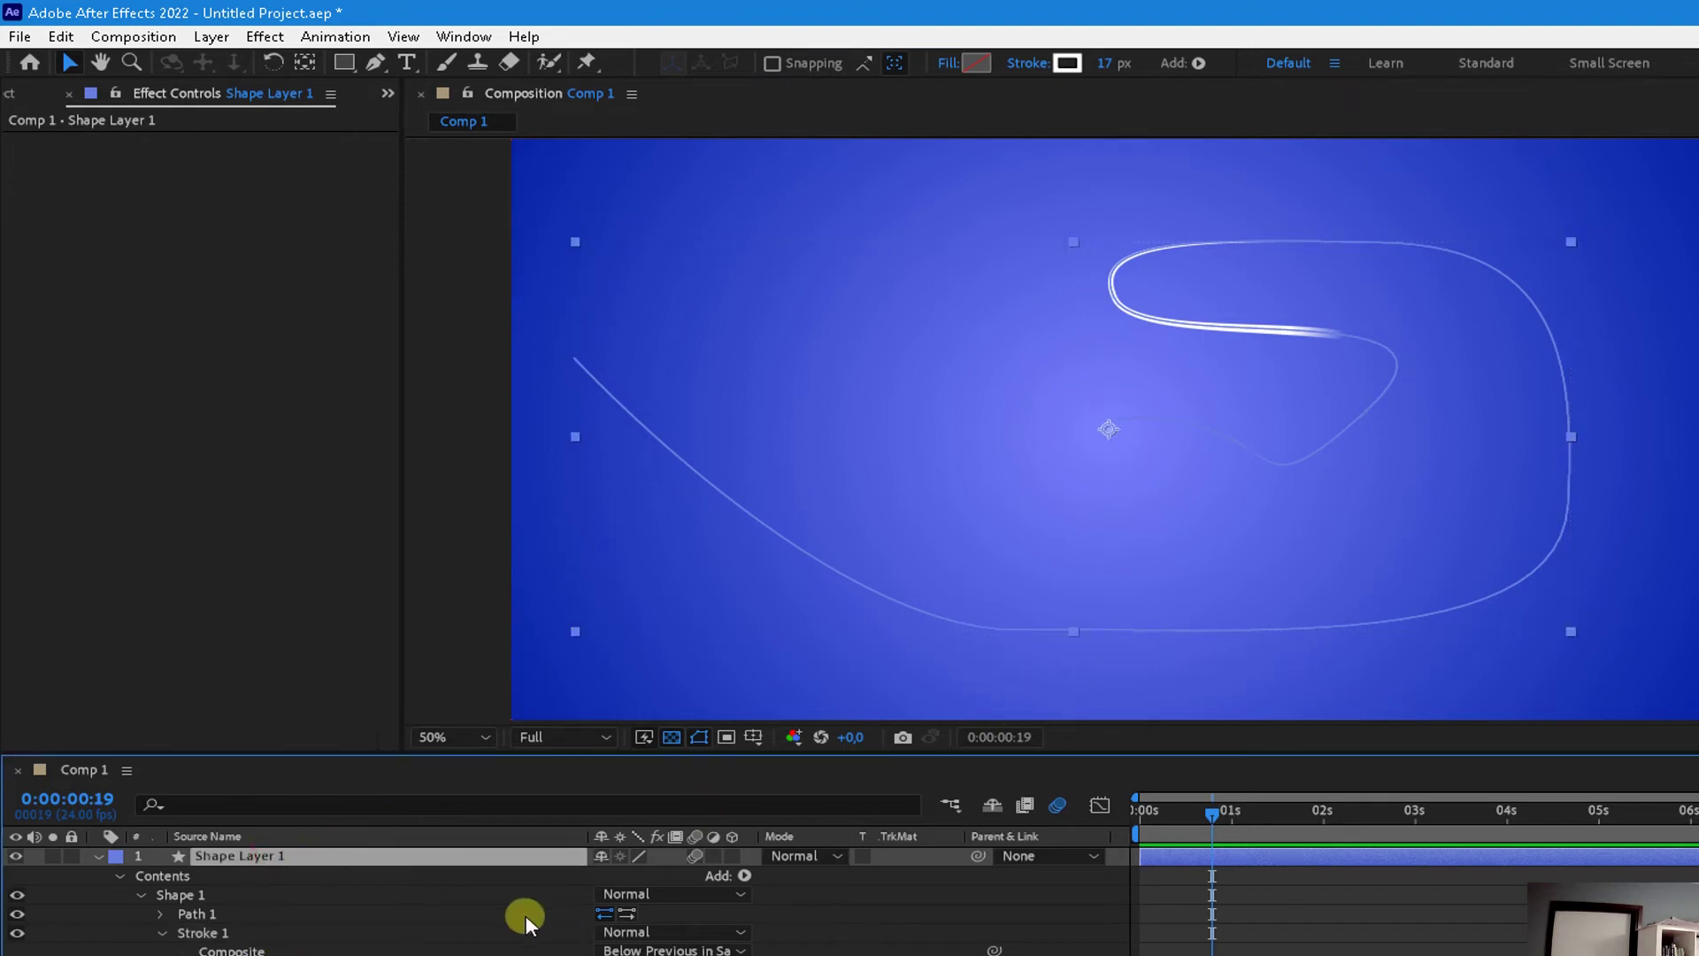
left_click(209, 905)
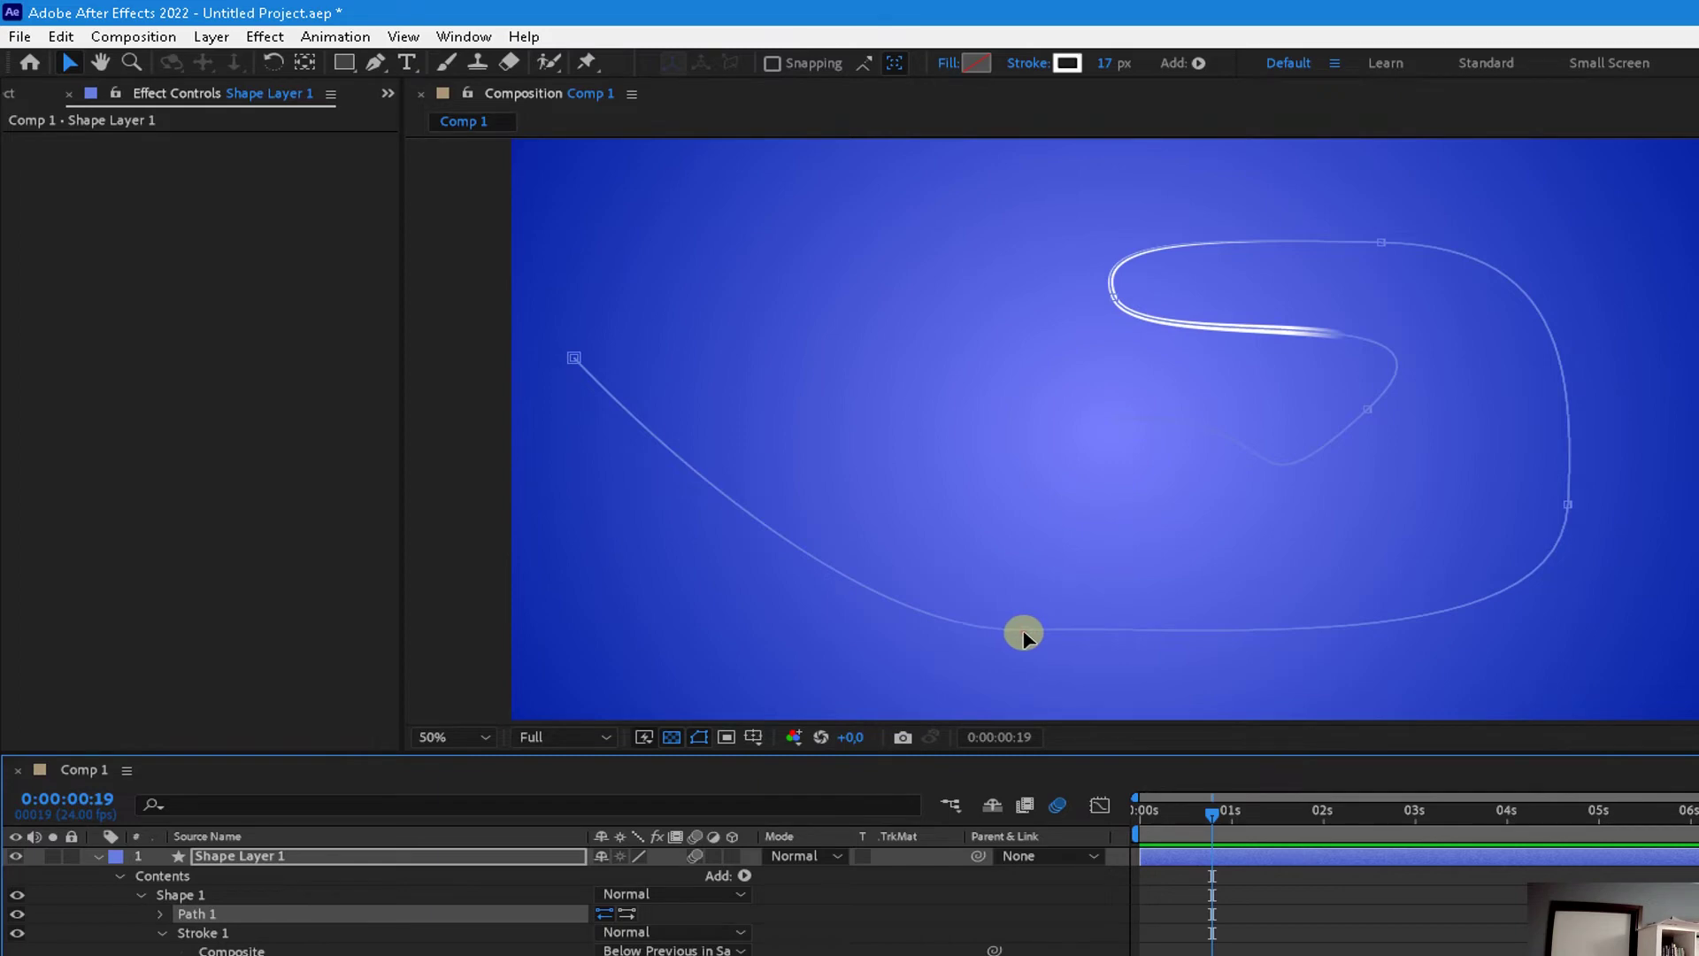
left_click_drag(1018, 633, 1510, 566)
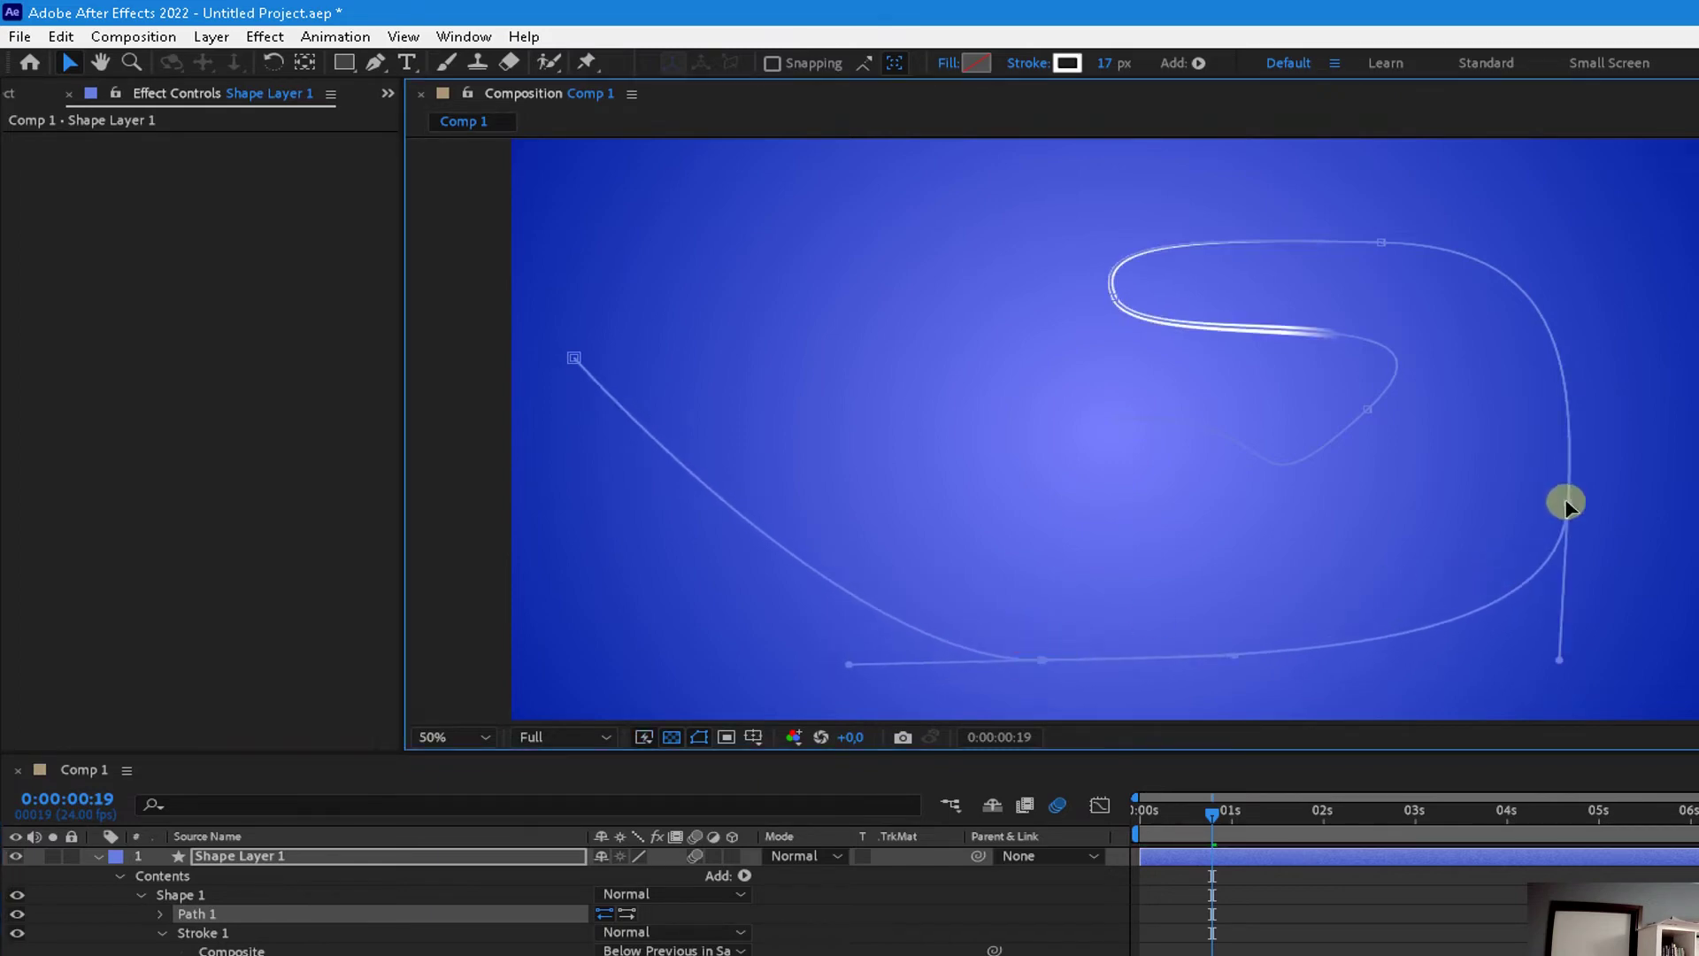
mouse_move(1567, 503)
left_mouse_down()
mouse_move(1593, 636)
mouse_move(1524, 639)
mouse_move(1504, 670)
left_mouse_up()
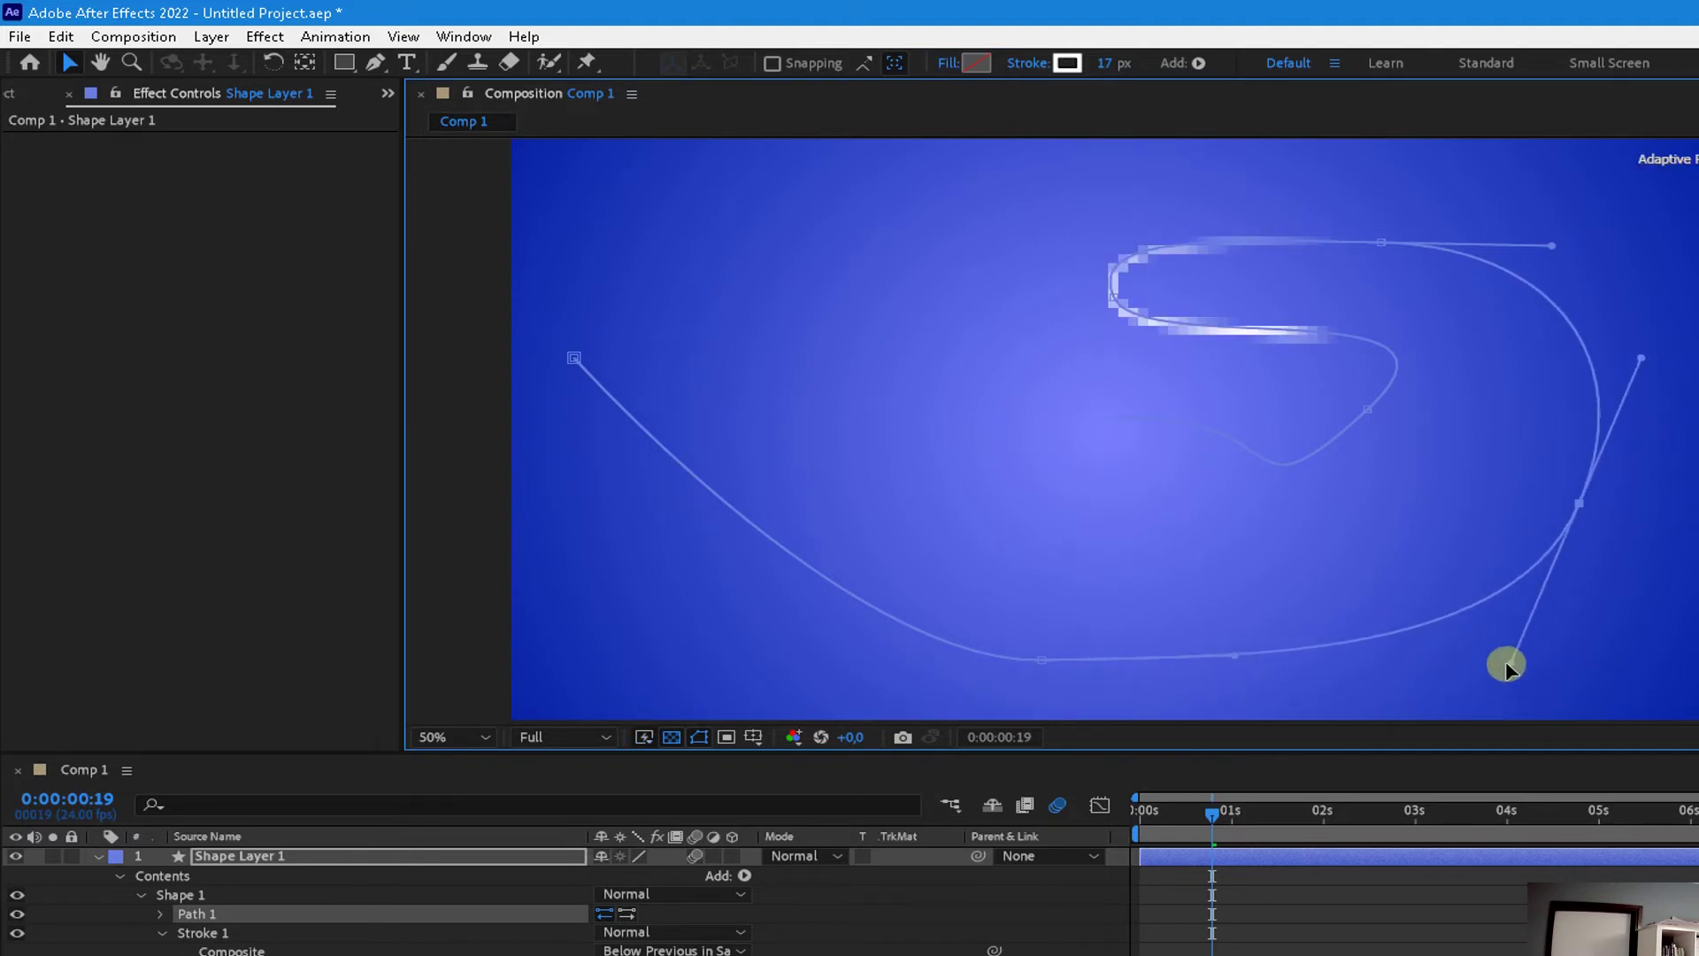
left_click_drag(1504, 670, 1487, 664)
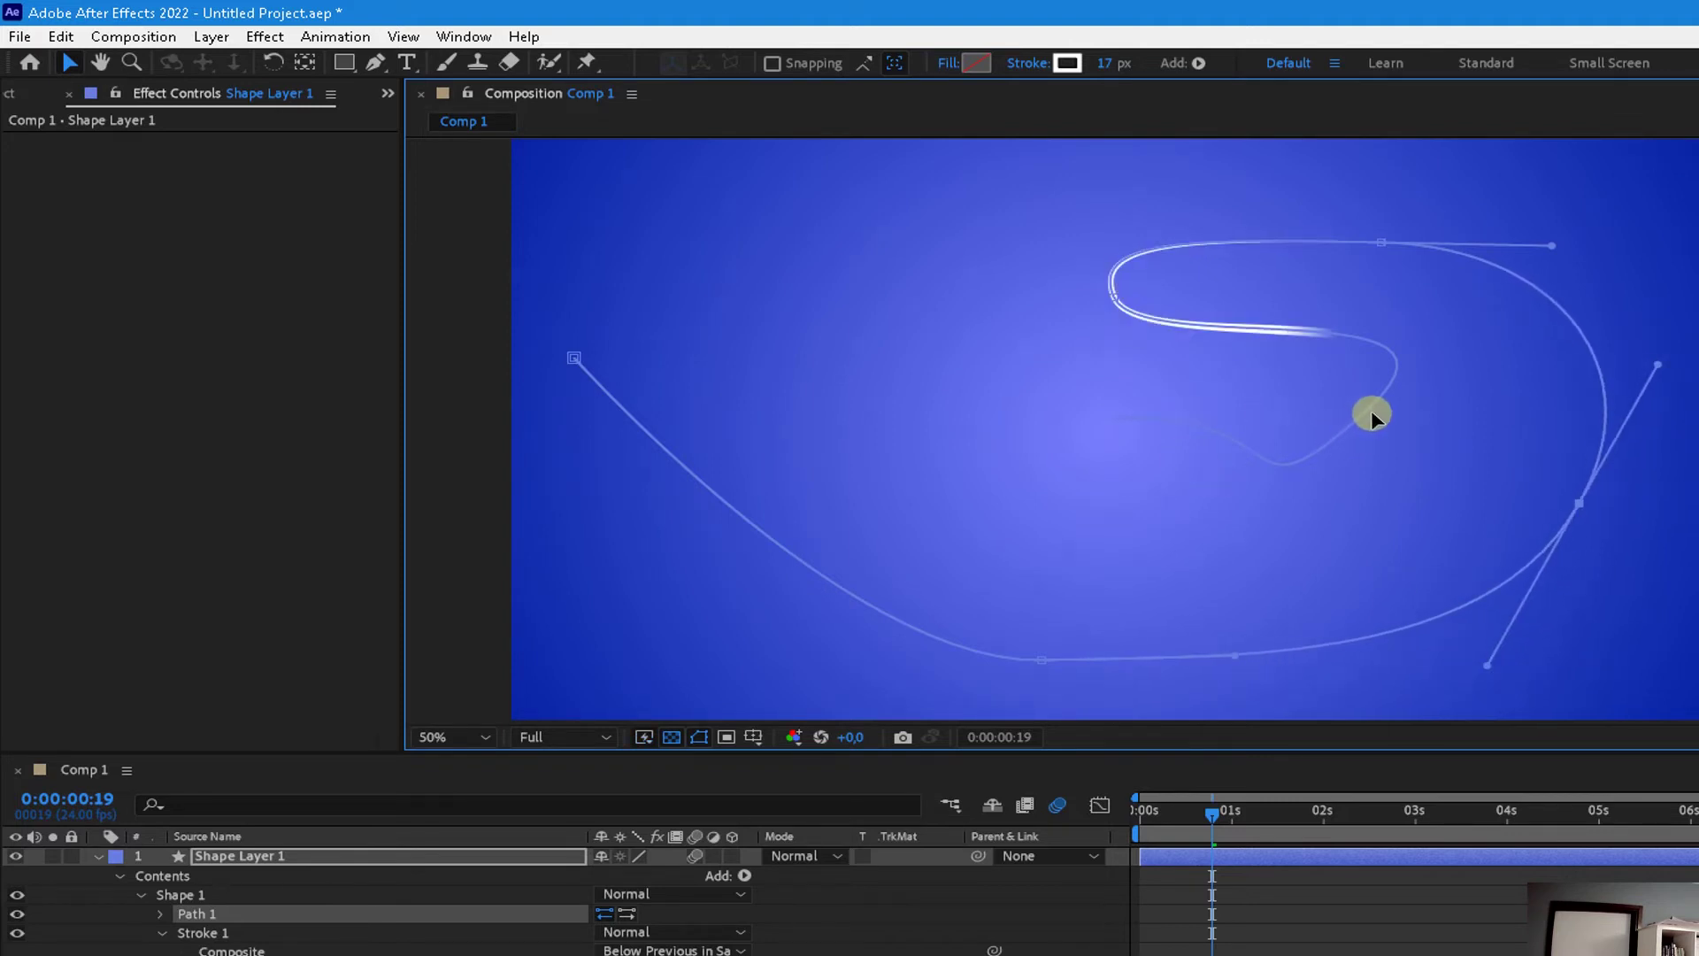
left_click_drag(1367, 412, 1513, 323)
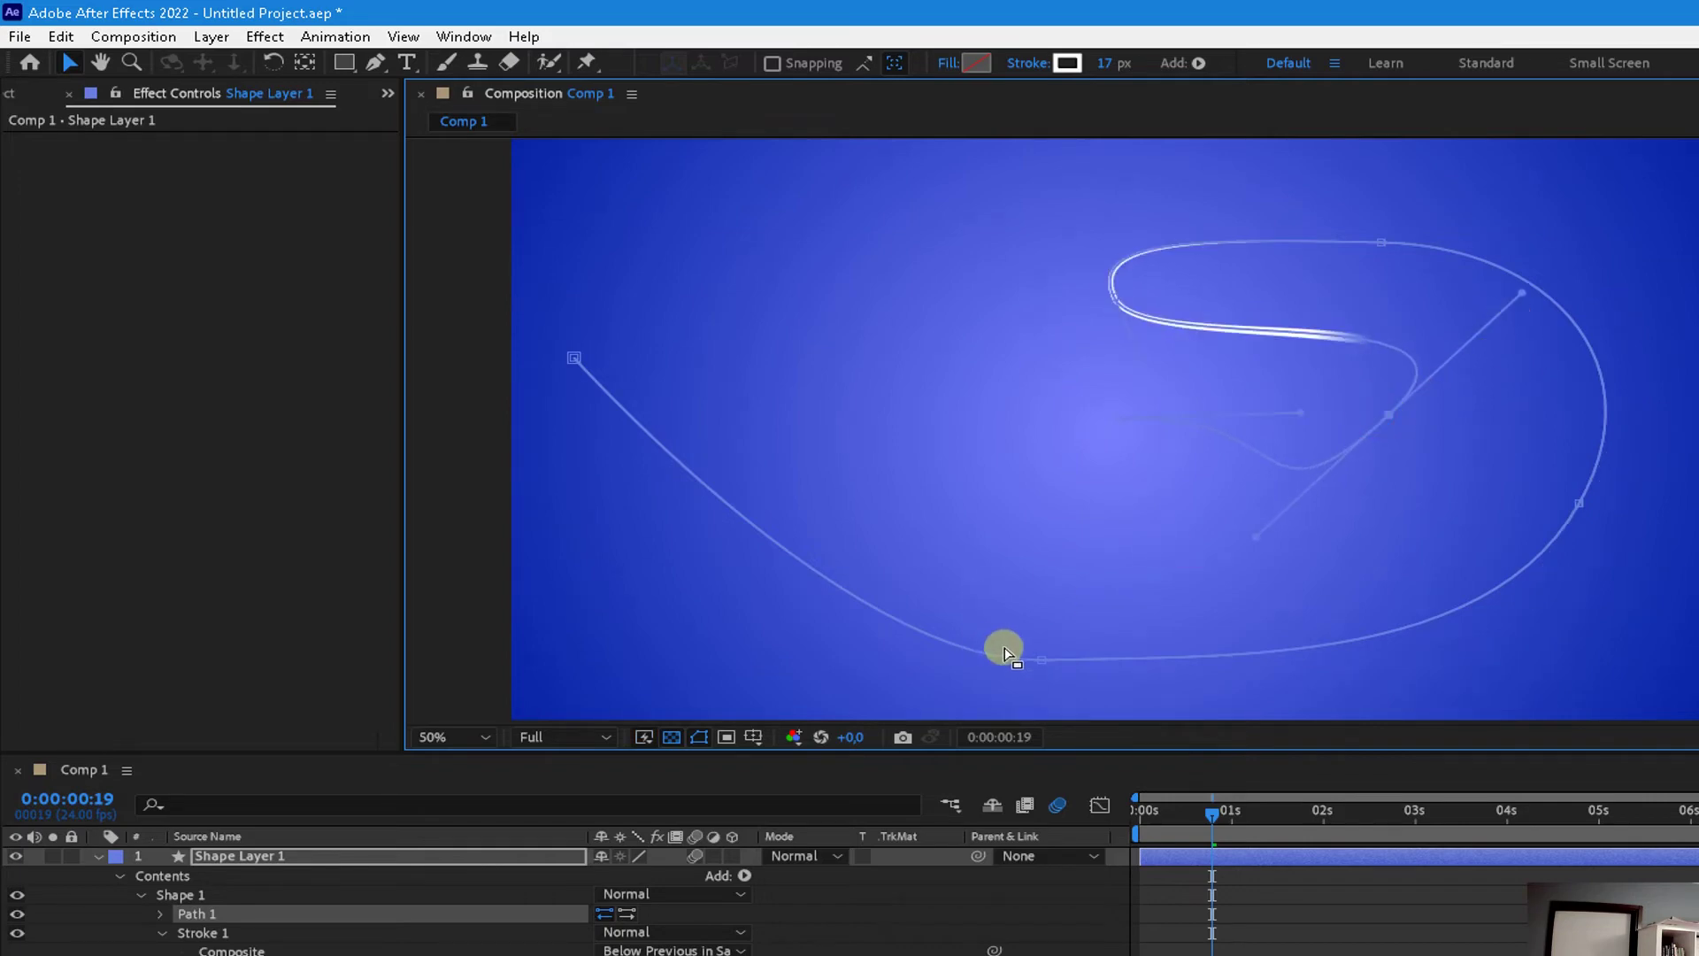
mouse_move(1207, 839)
left_mouse_down()
mouse_move(1269, 837)
mouse_move(1011, 857)
left_mouse_up()
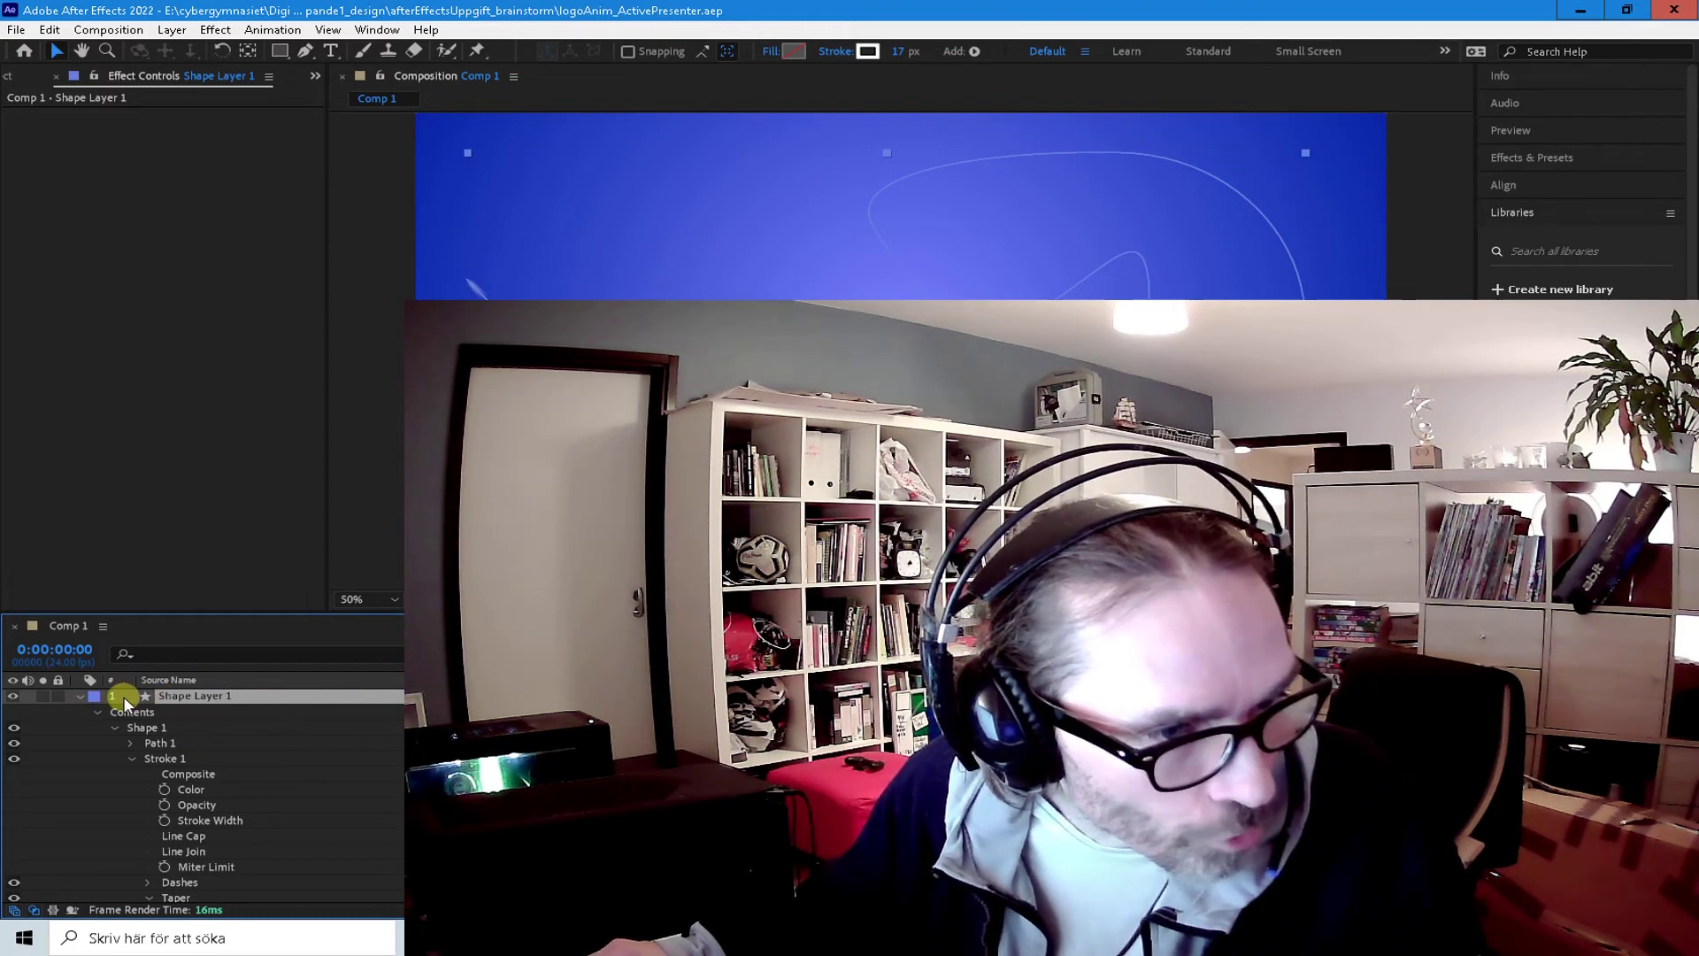
Step: Collapse Shape Layer 1's contents and create an empty text layer via Layer > New > Text
left_click(78, 696)
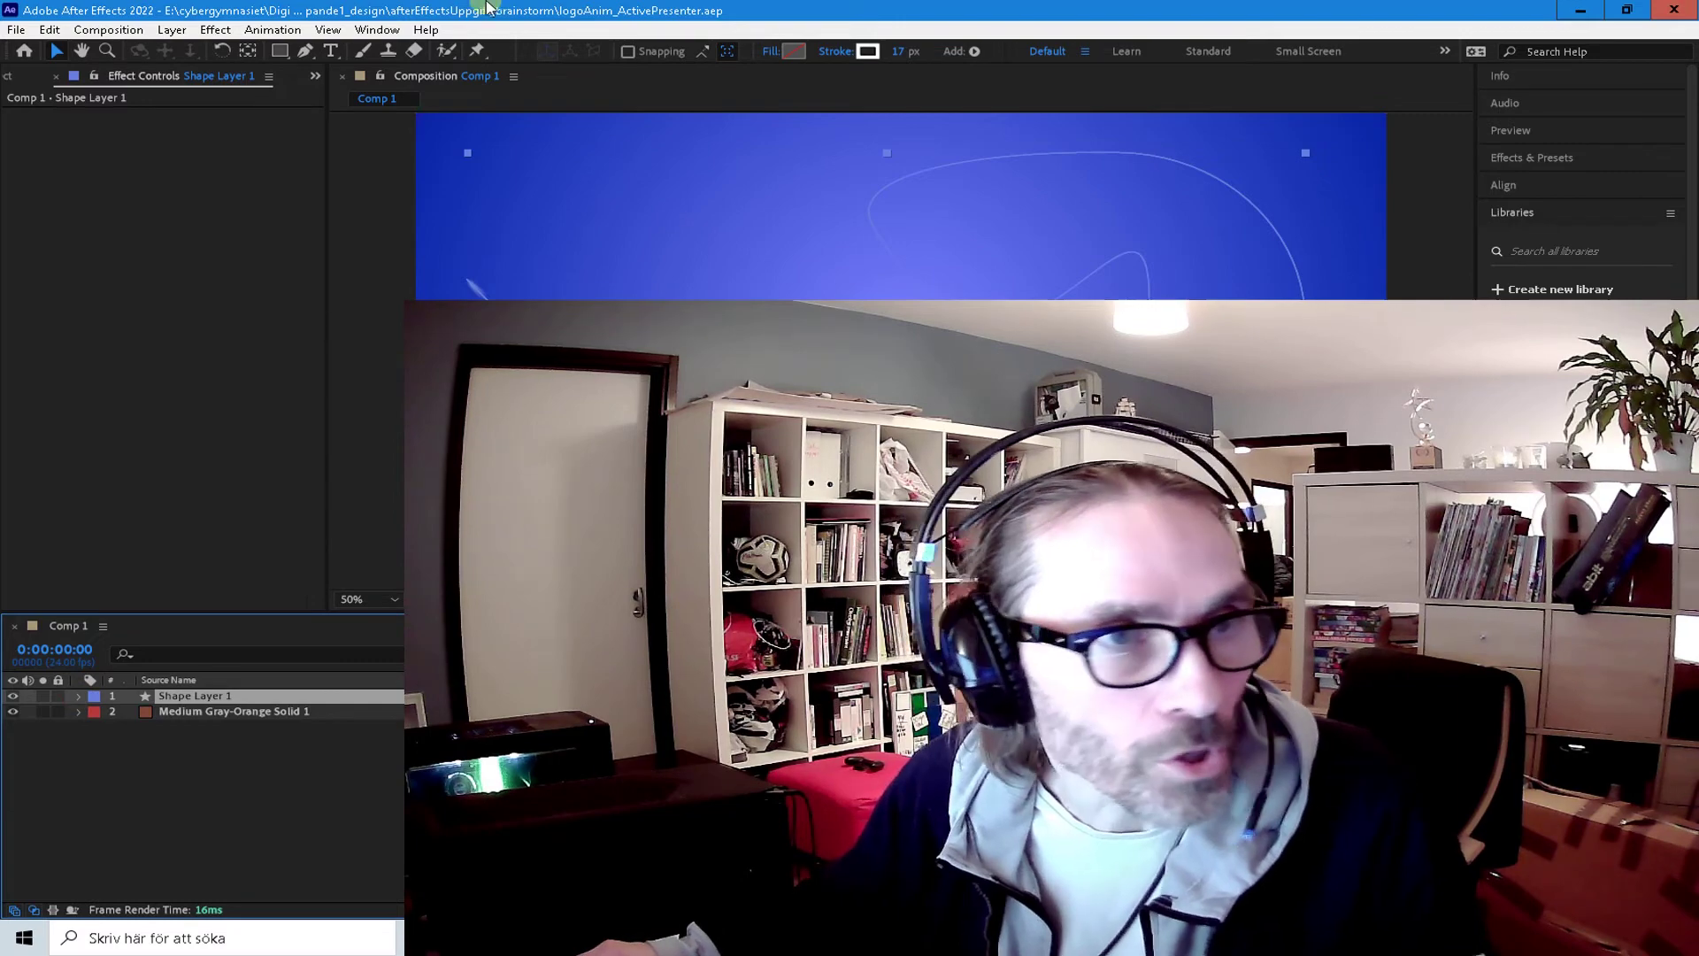
left_click(171, 31)
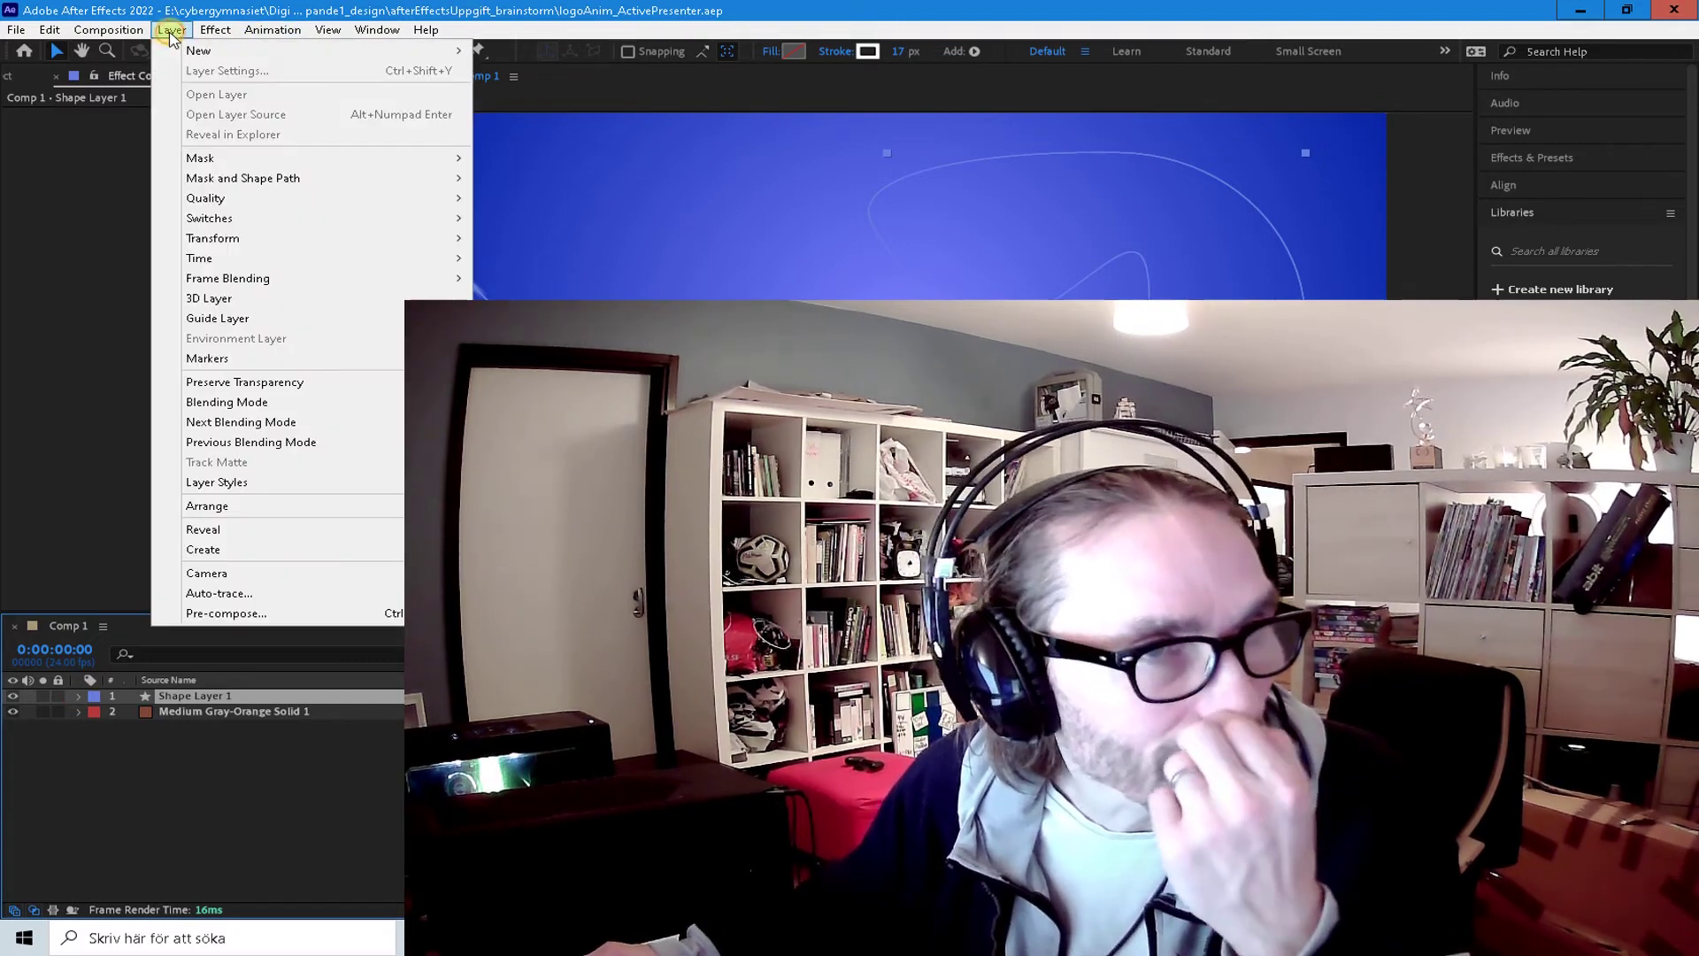
mouse_move(425, 50)
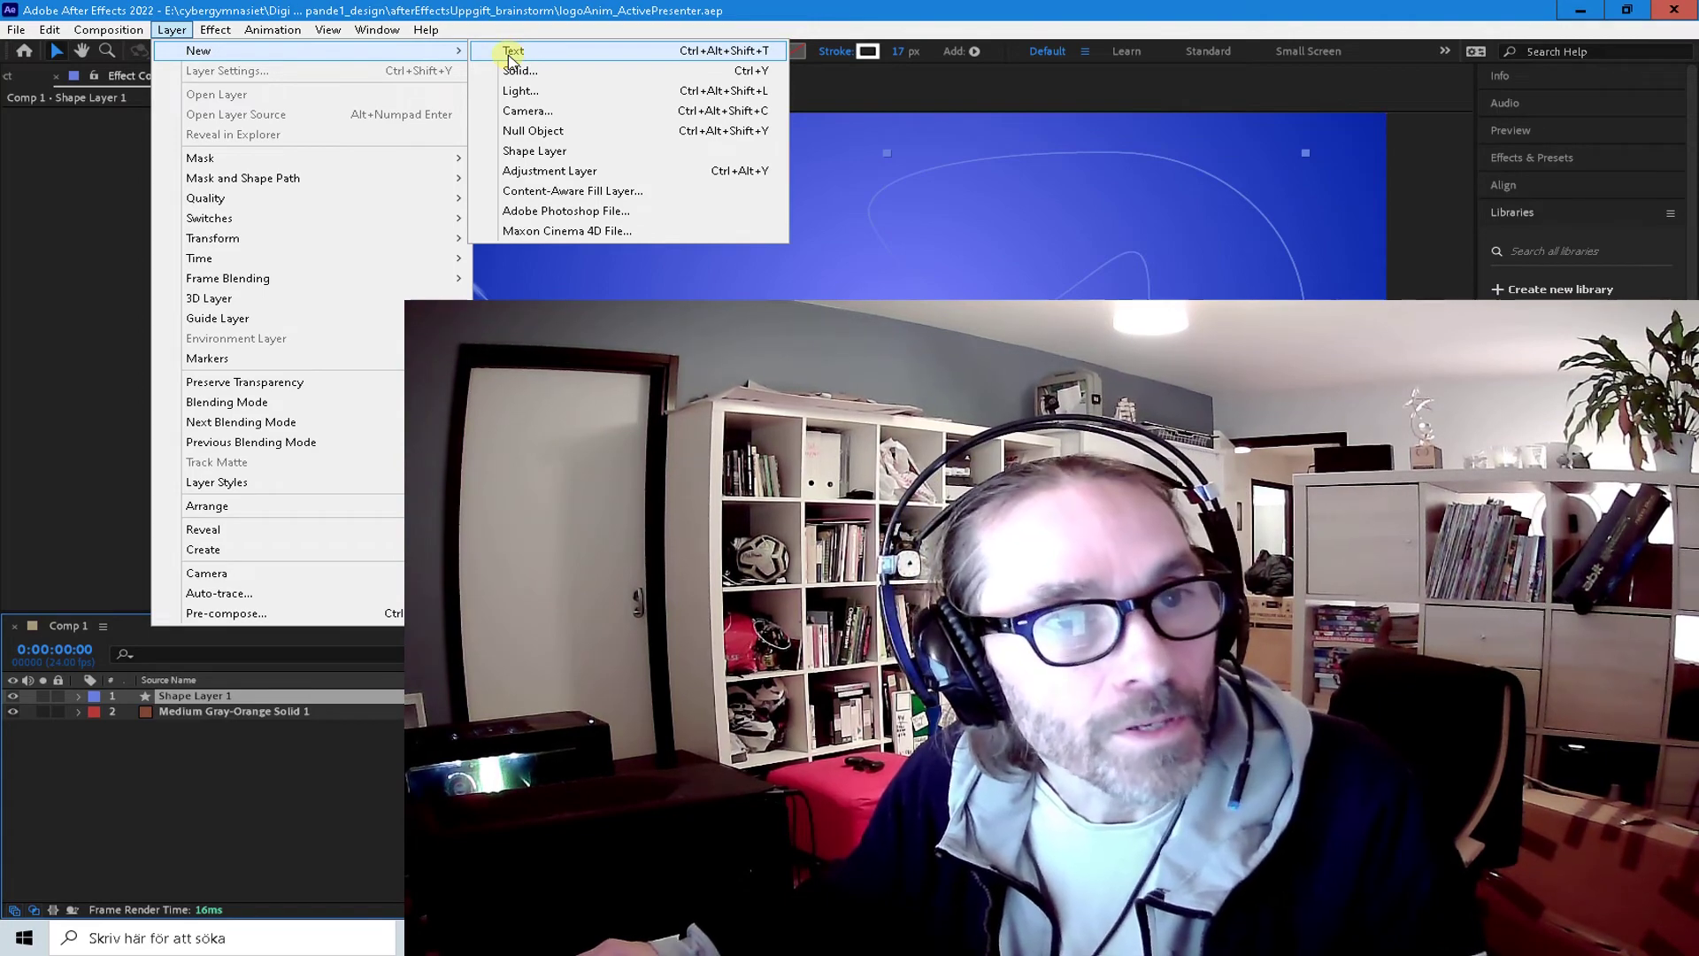
left_click(512, 51)
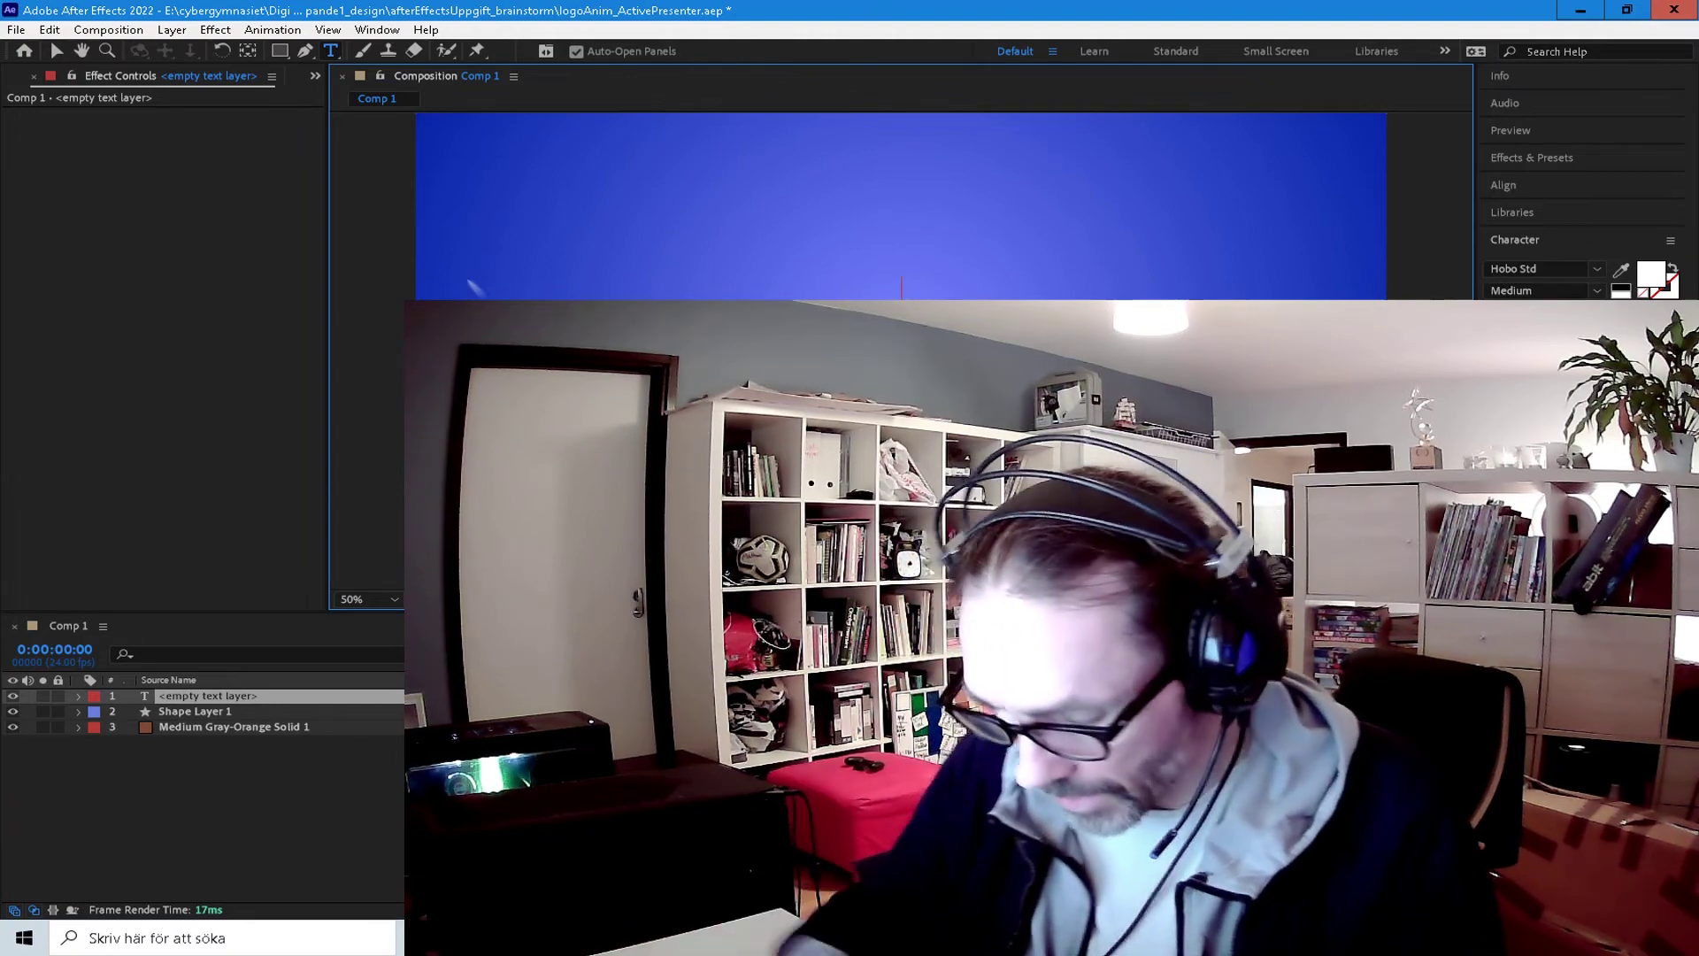
Step: Type LOGOTYPE, select it and reduce its font size, keeping white Hobo Std
type("L")
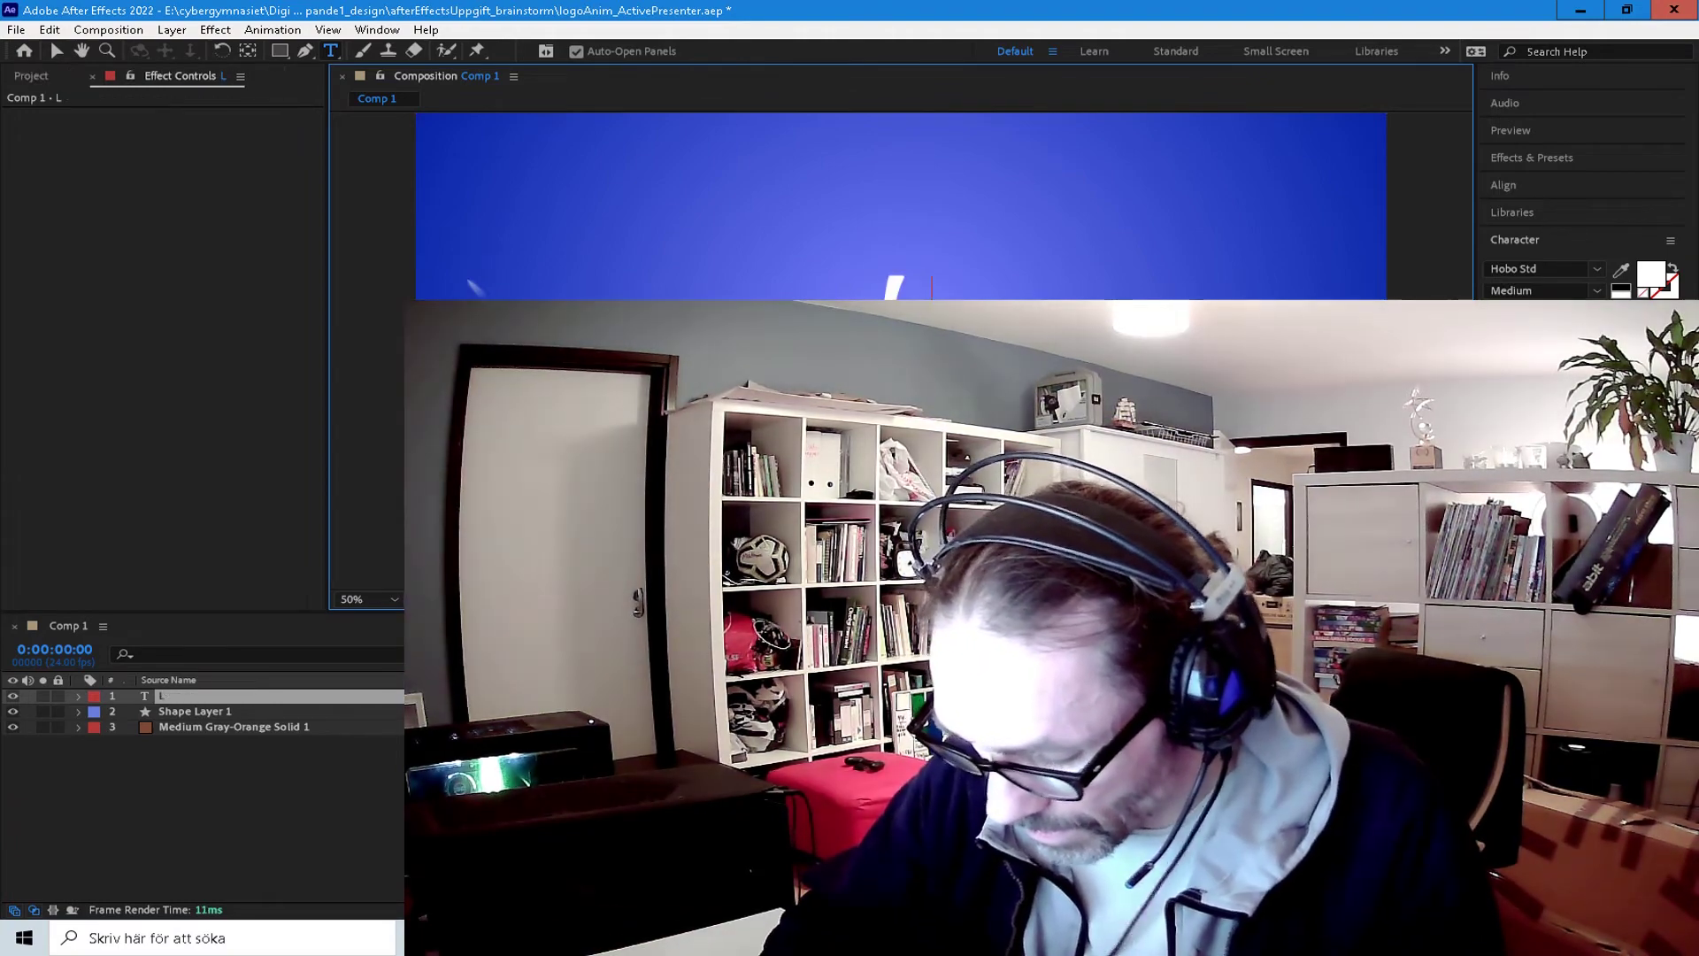
type("OGOTY")
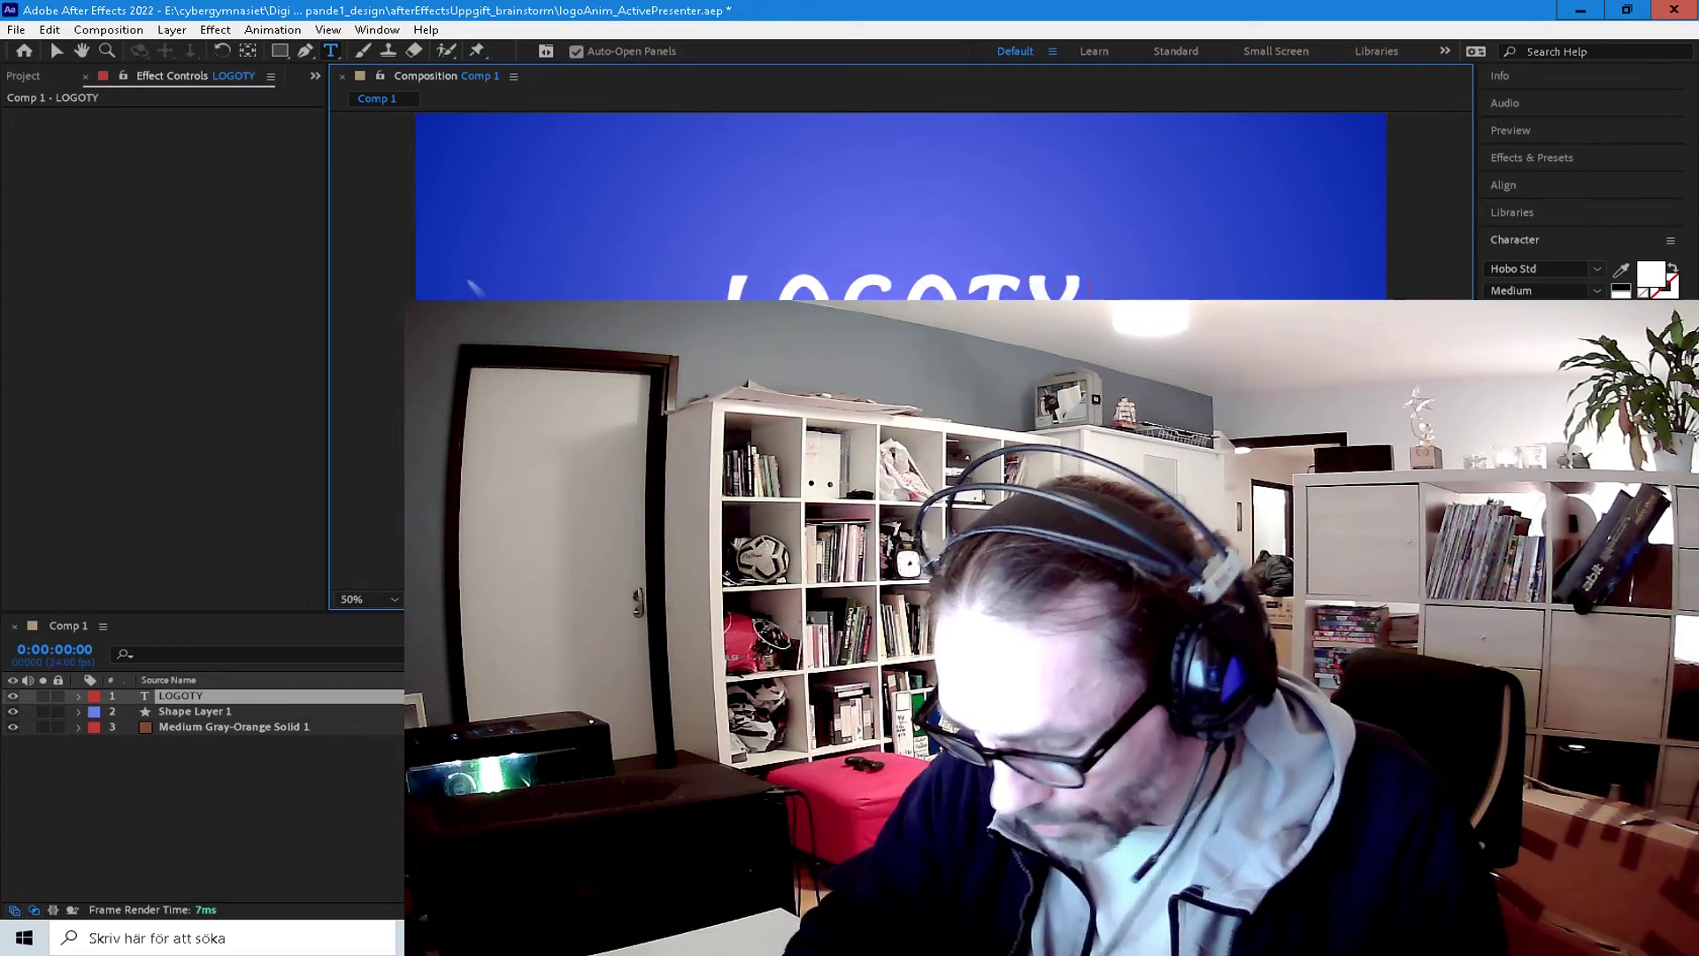
type("PE")
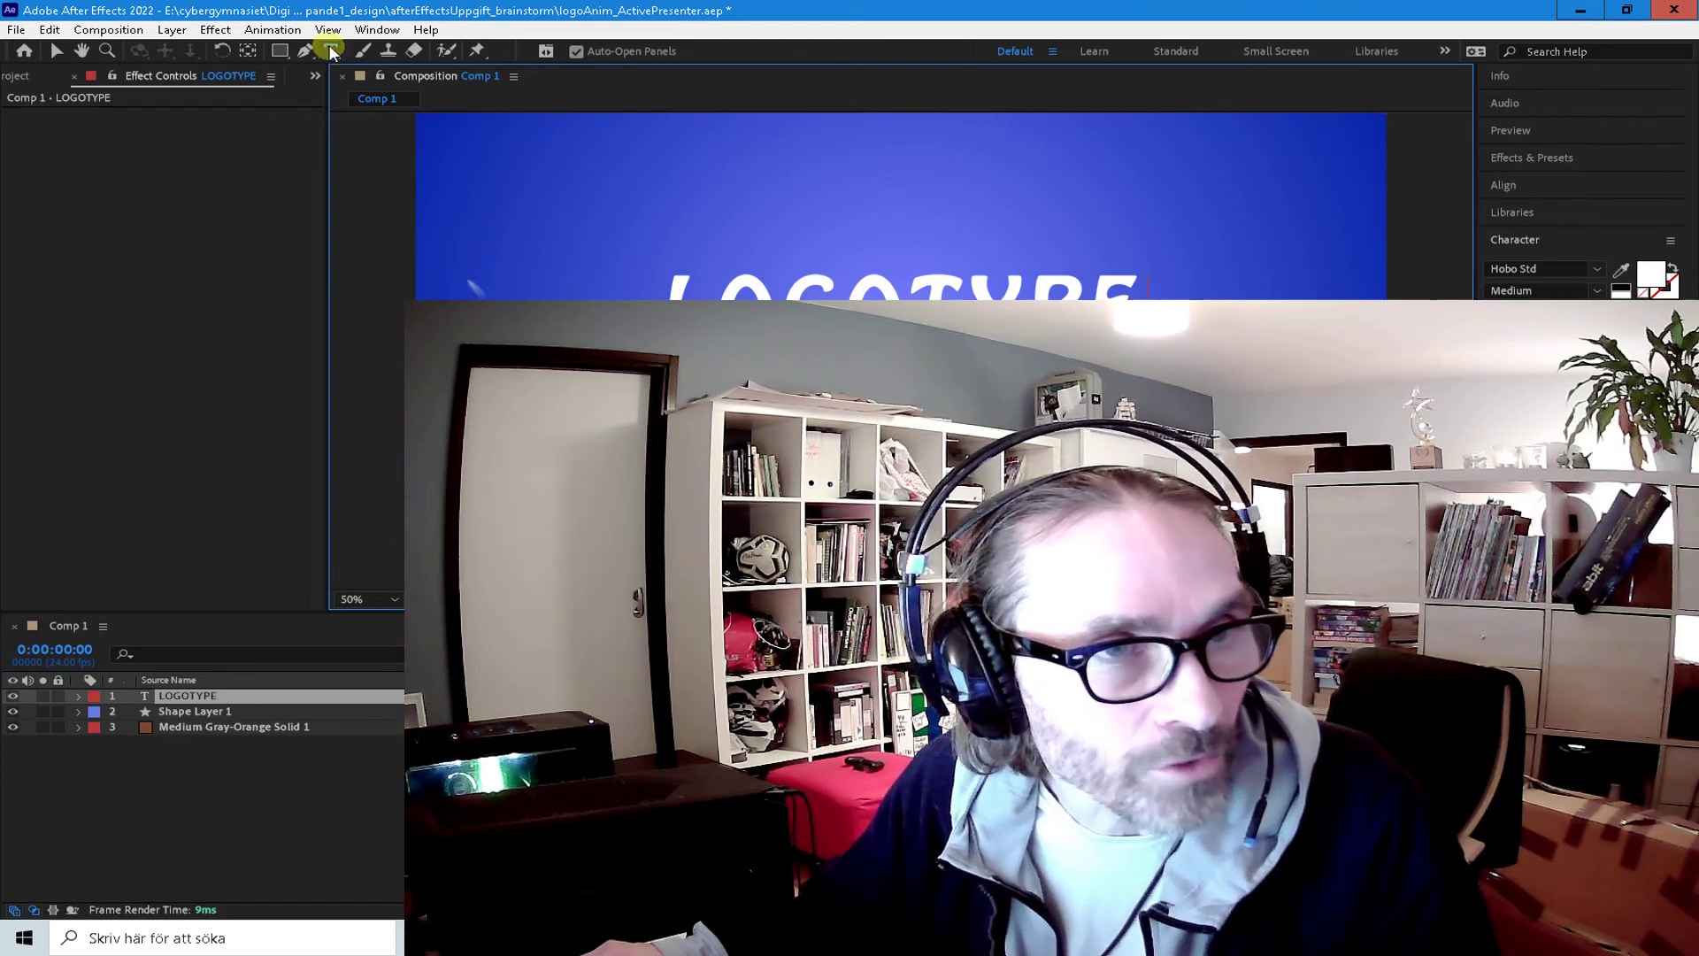
left_click(1126, 295)
left_click_drag(1131, 295, 659, 295)
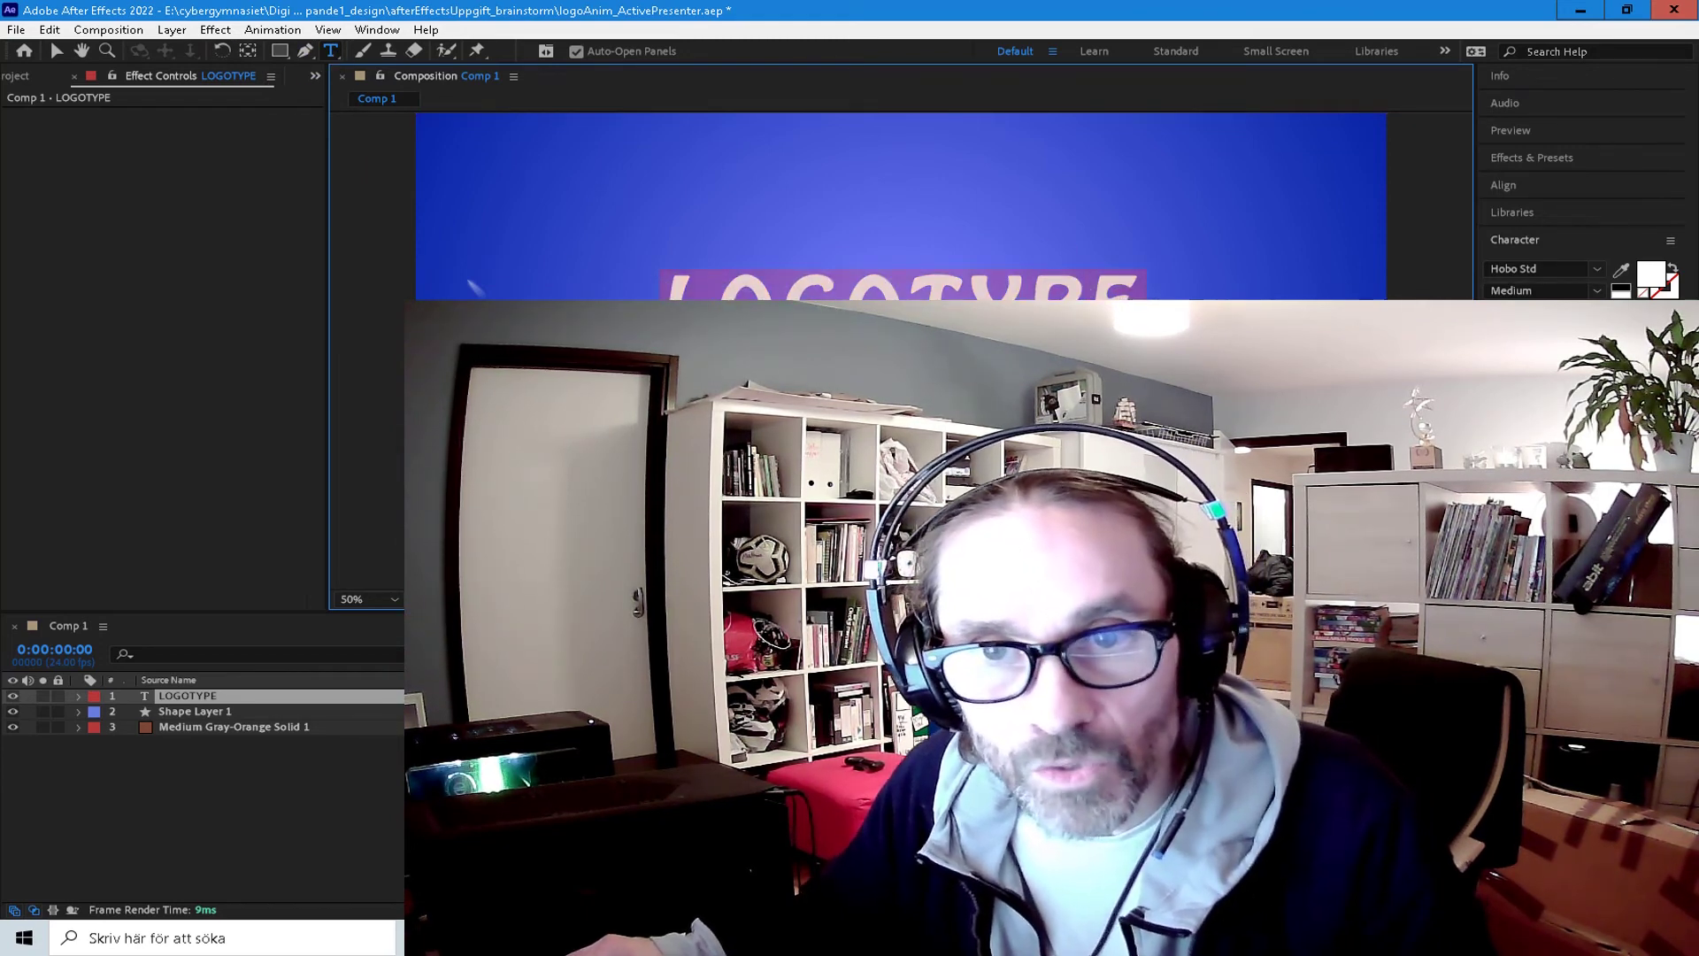
left_click_drag(1508, 313, 1473, 312)
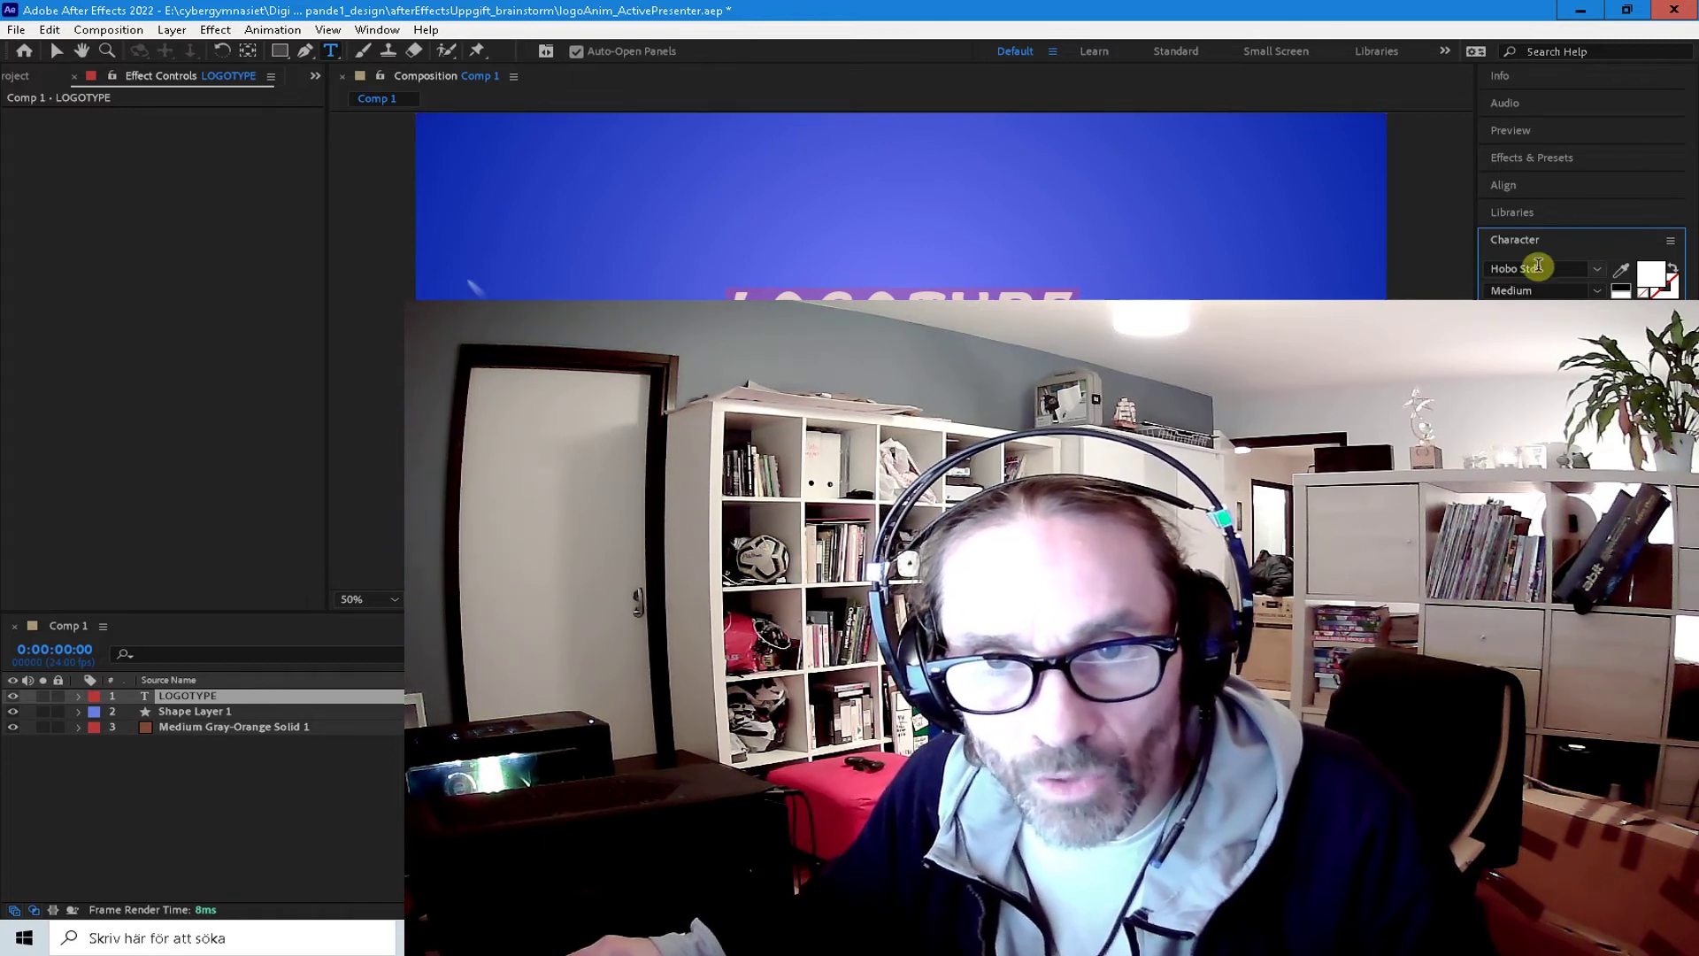
left_click(1600, 267)
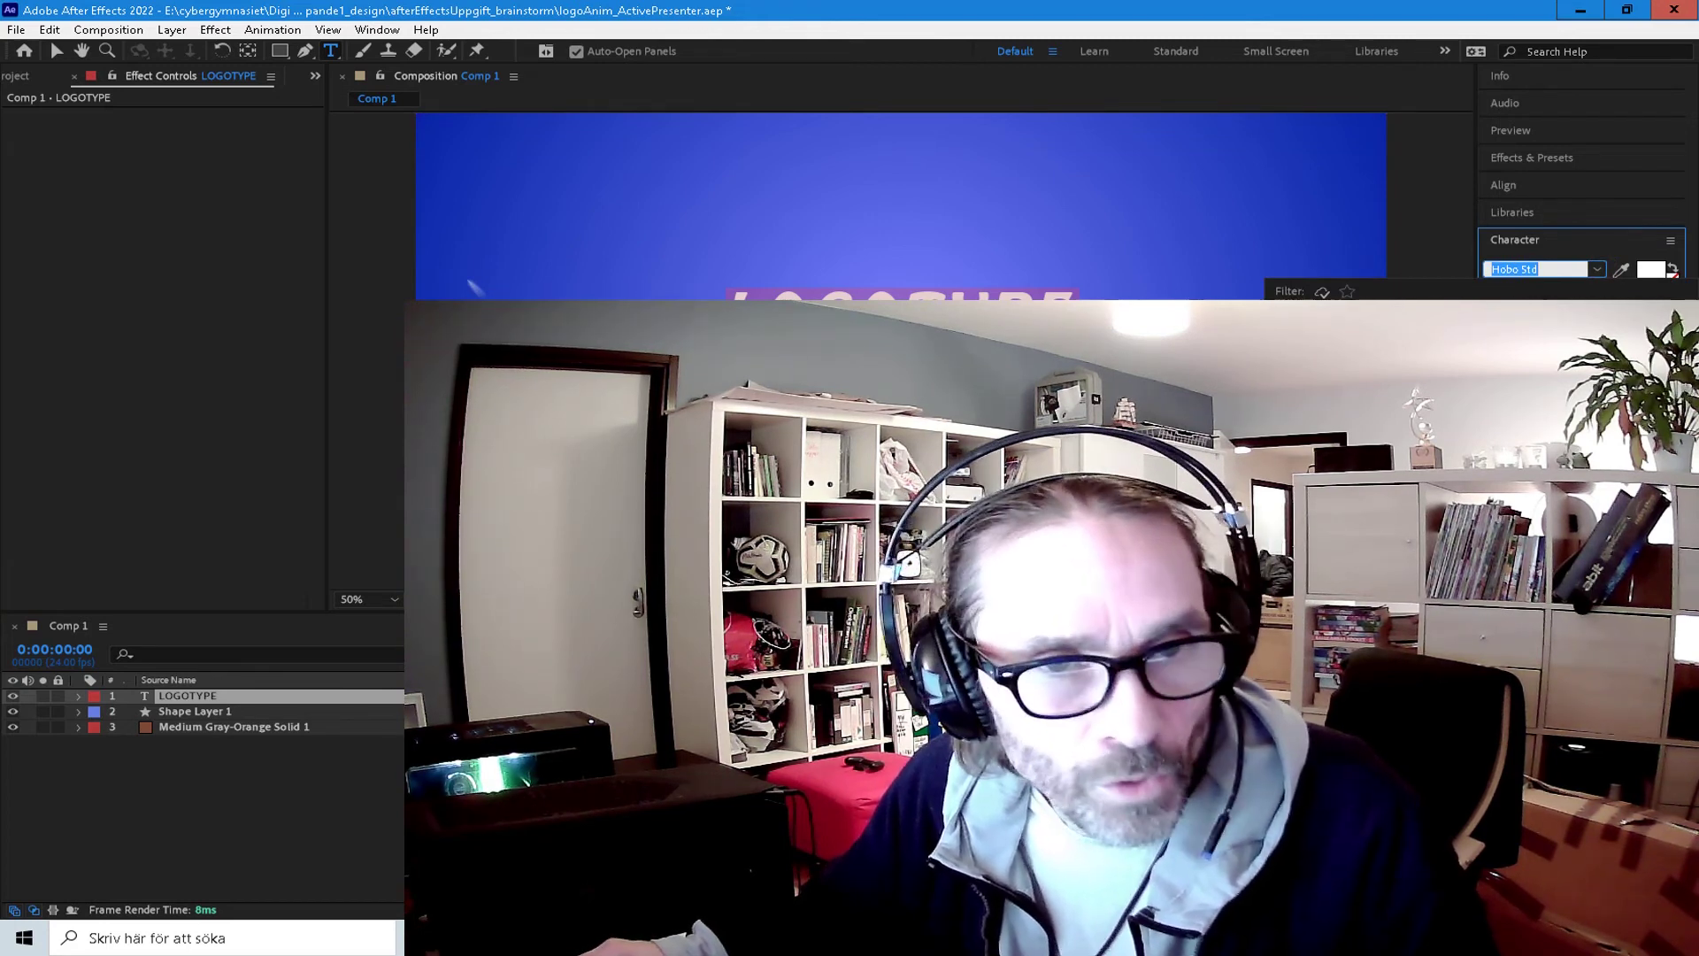
key("Escape")
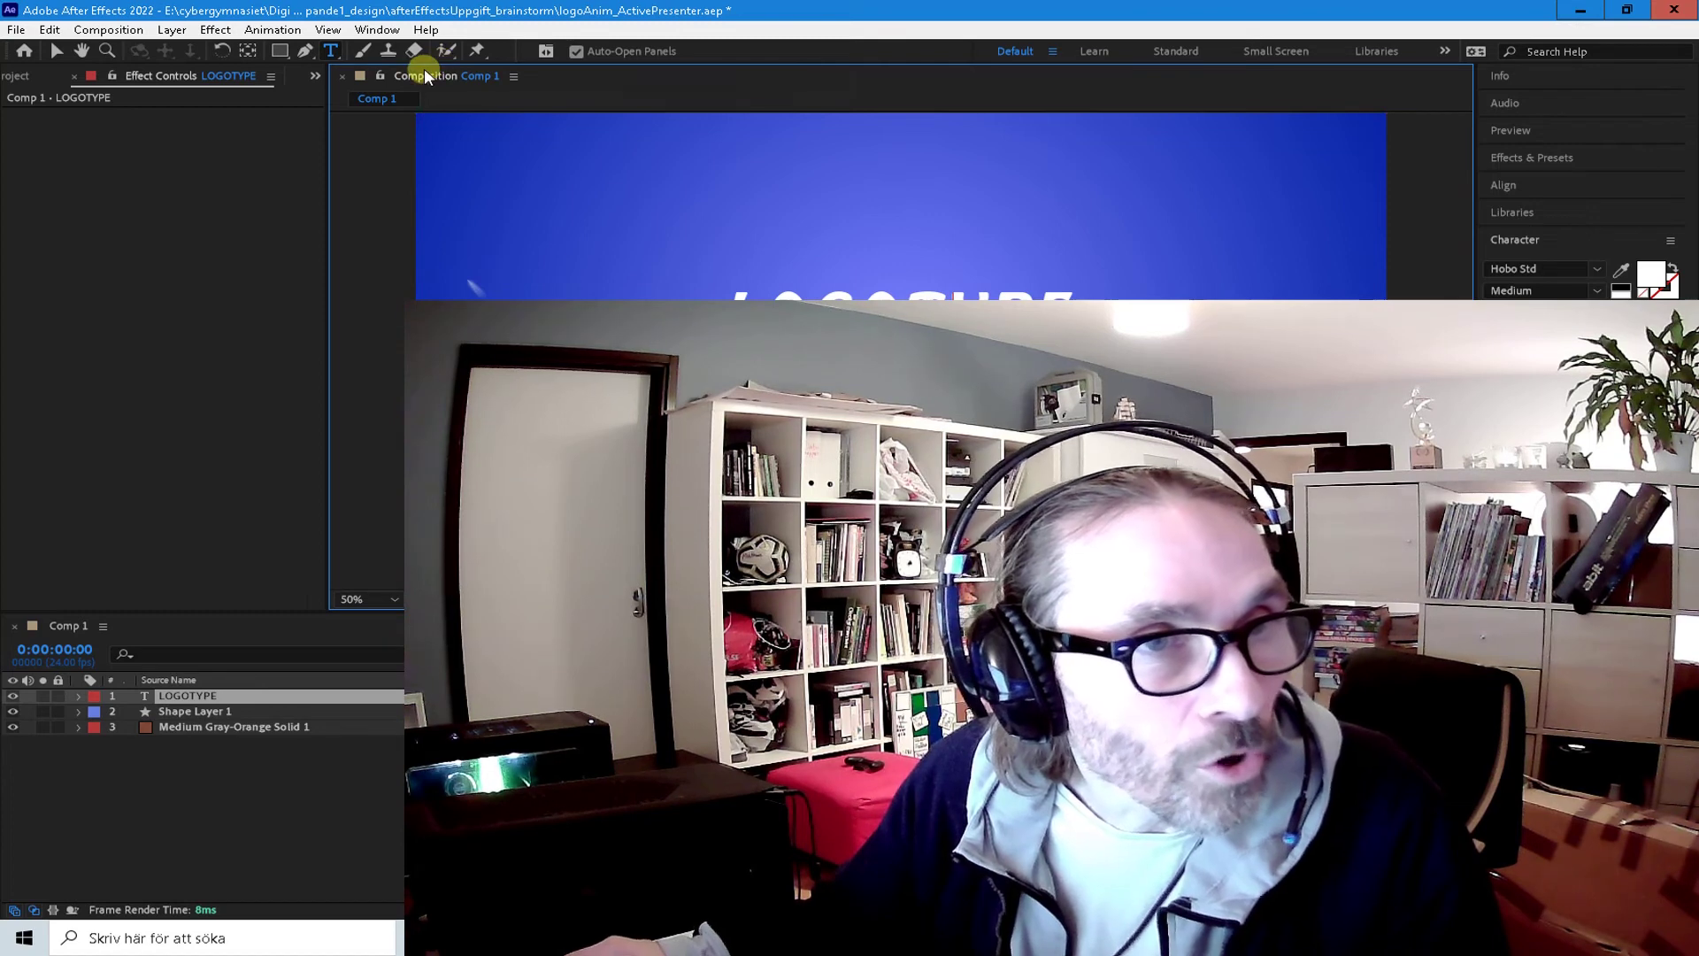
Step: Move the LOGOTYPE text layer to the left in the composition
left_click(335, 53)
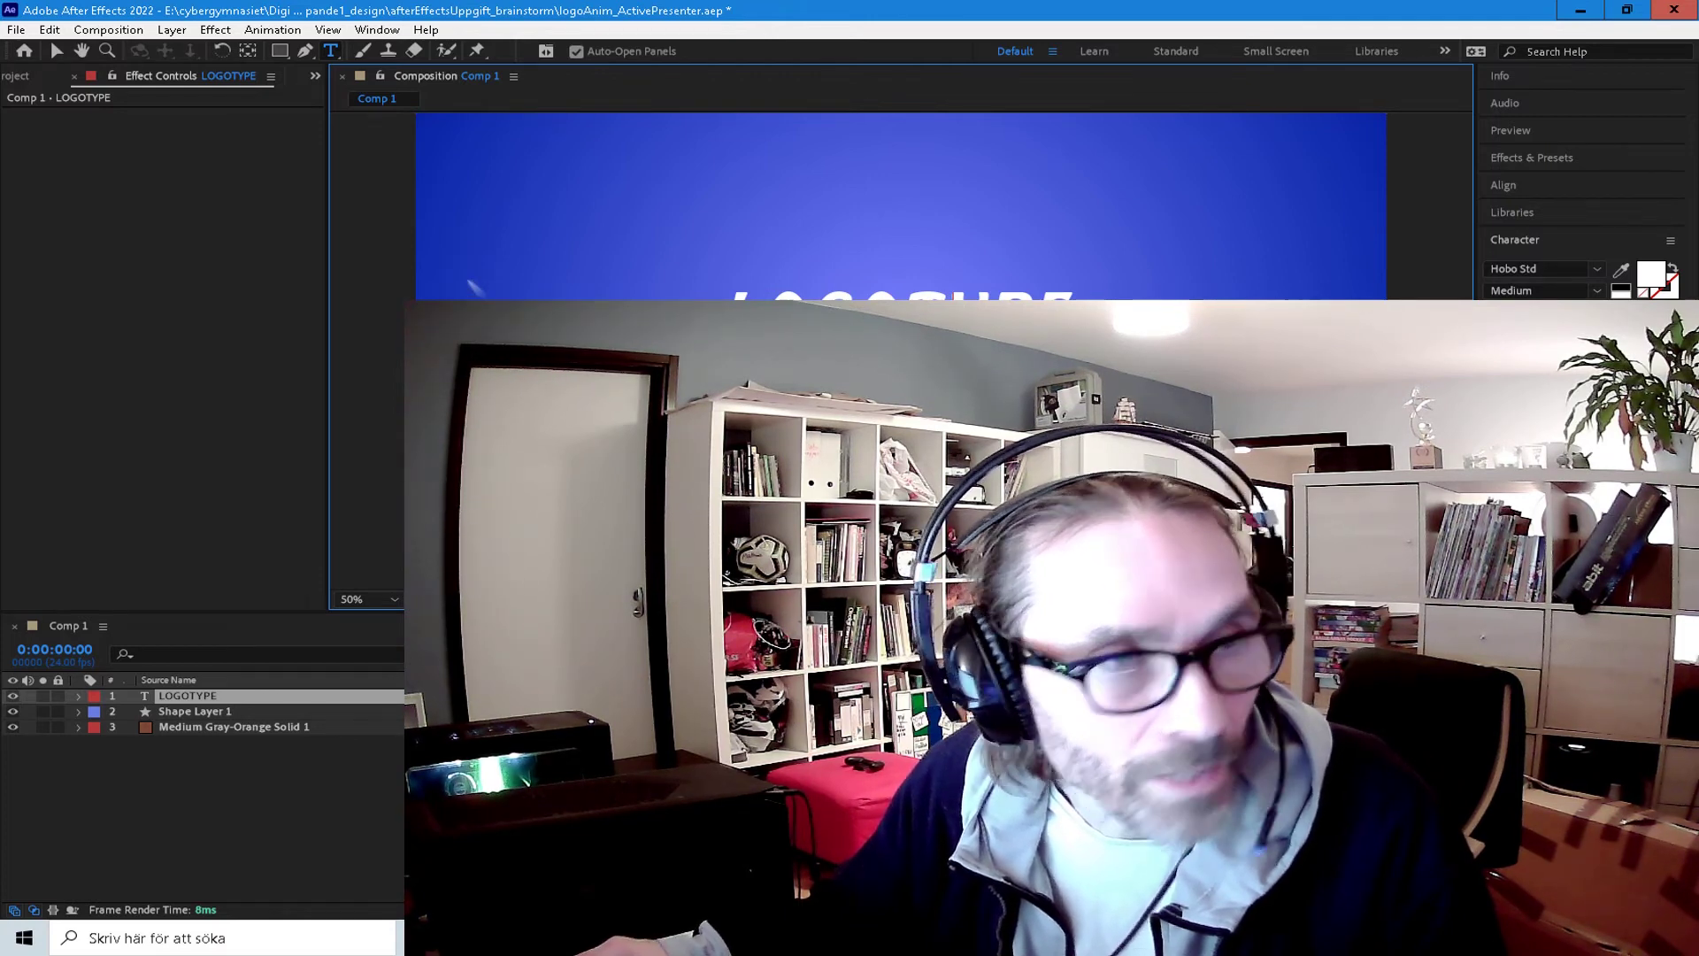
left_click(57, 55)
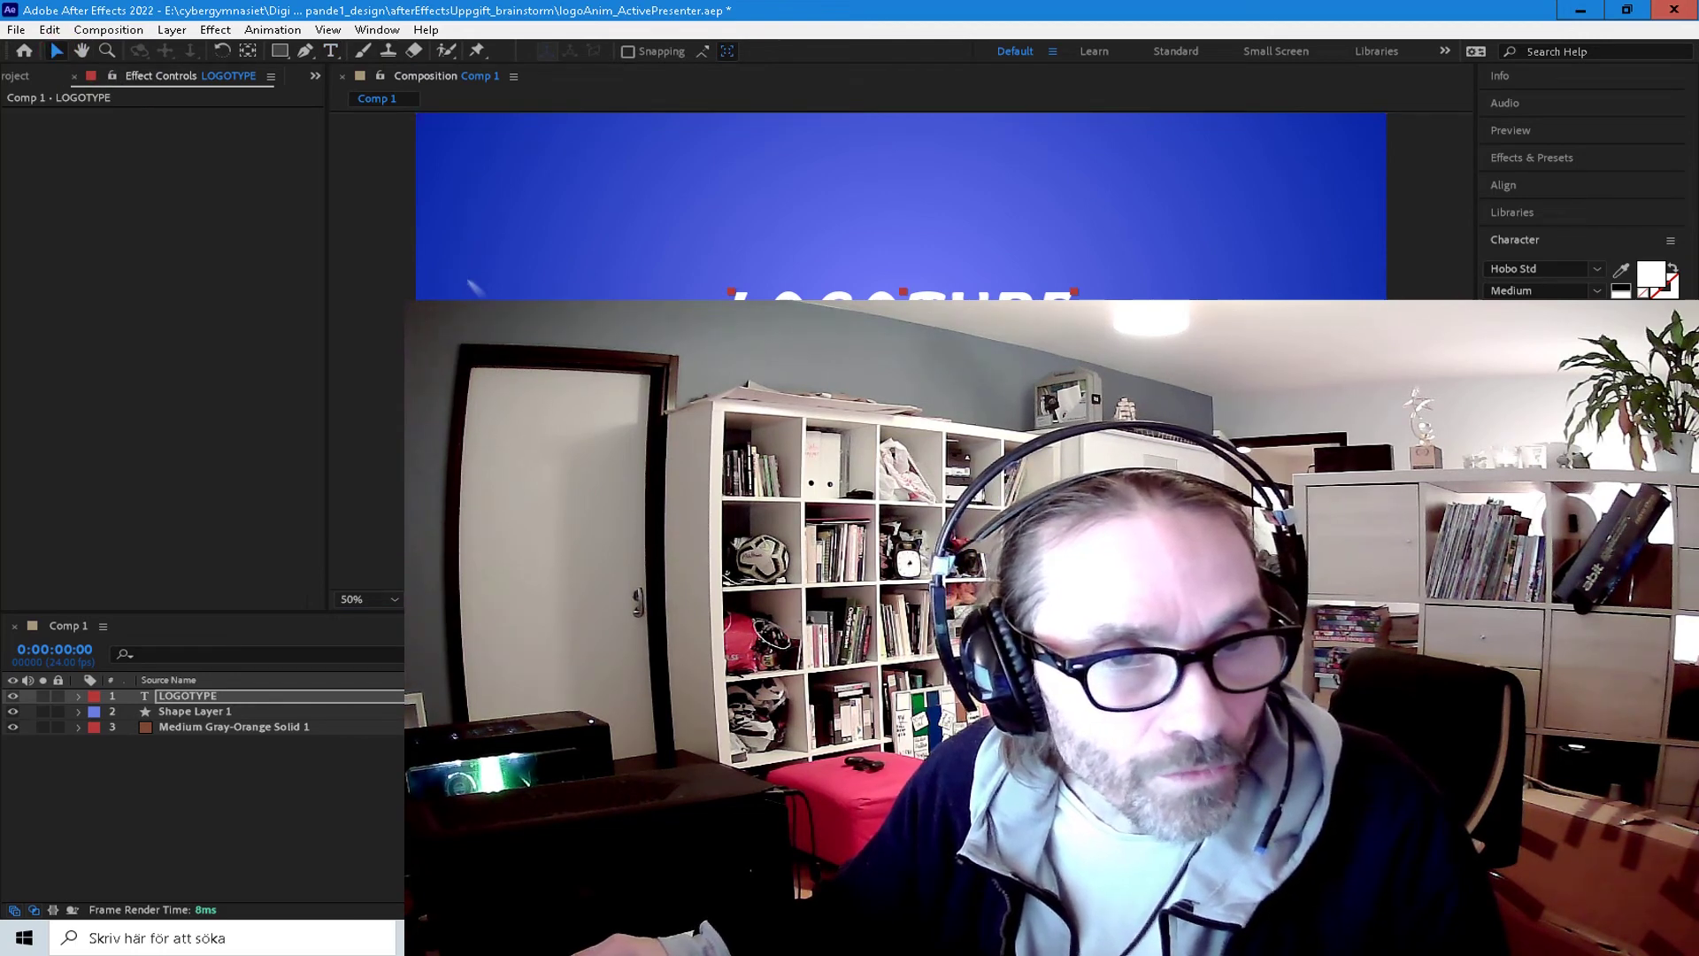
mouse_move(902, 319)
left_mouse_down()
mouse_move(637, 318)
mouse_move(677, 318)
left_mouse_up()
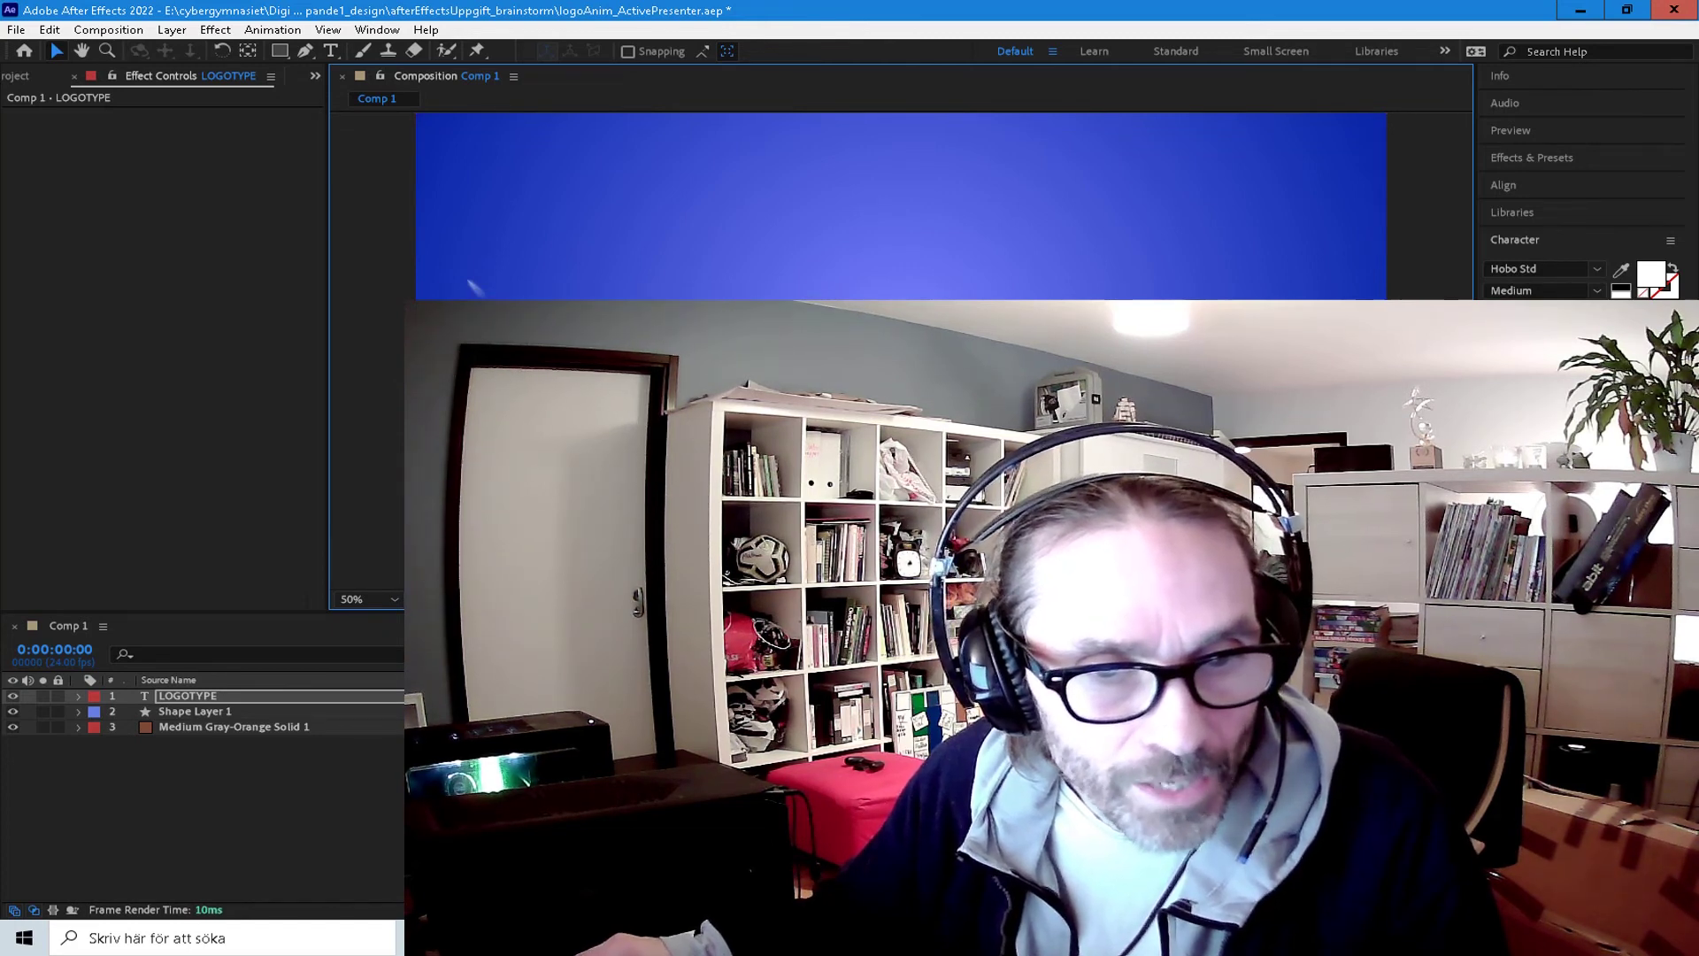
Step: Step the time forward and expand the LOGOTYPE layer's Text properties
key("Page_Down")
key("Page_Down")
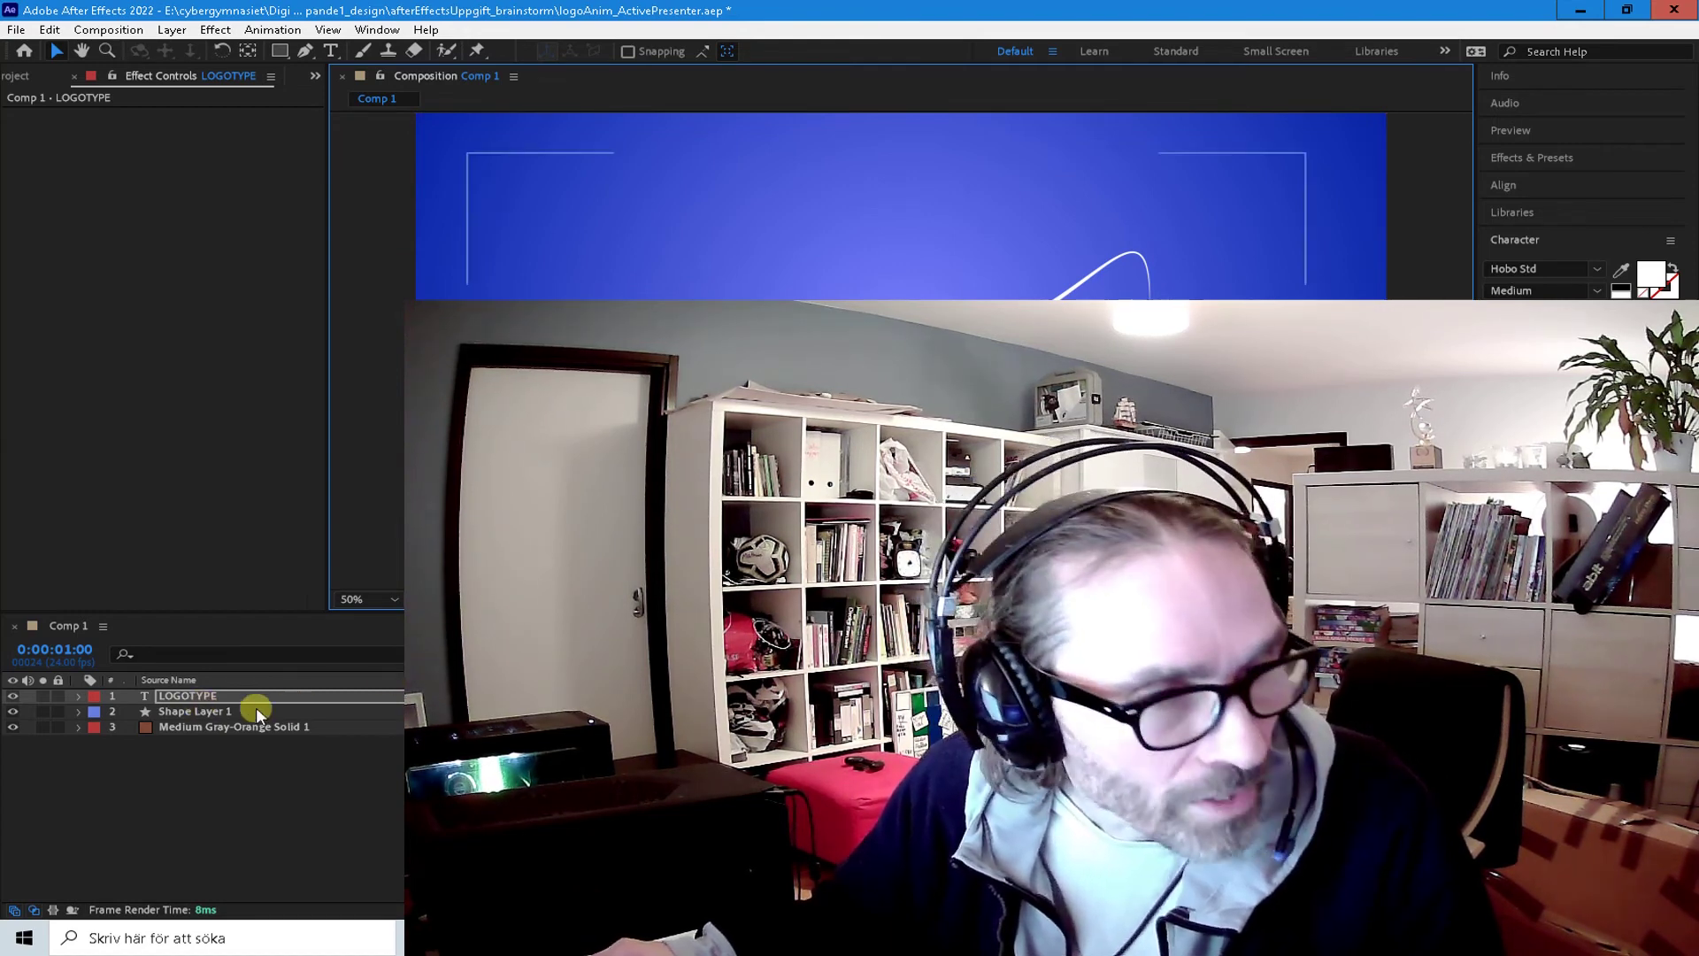
left_click(79, 697)
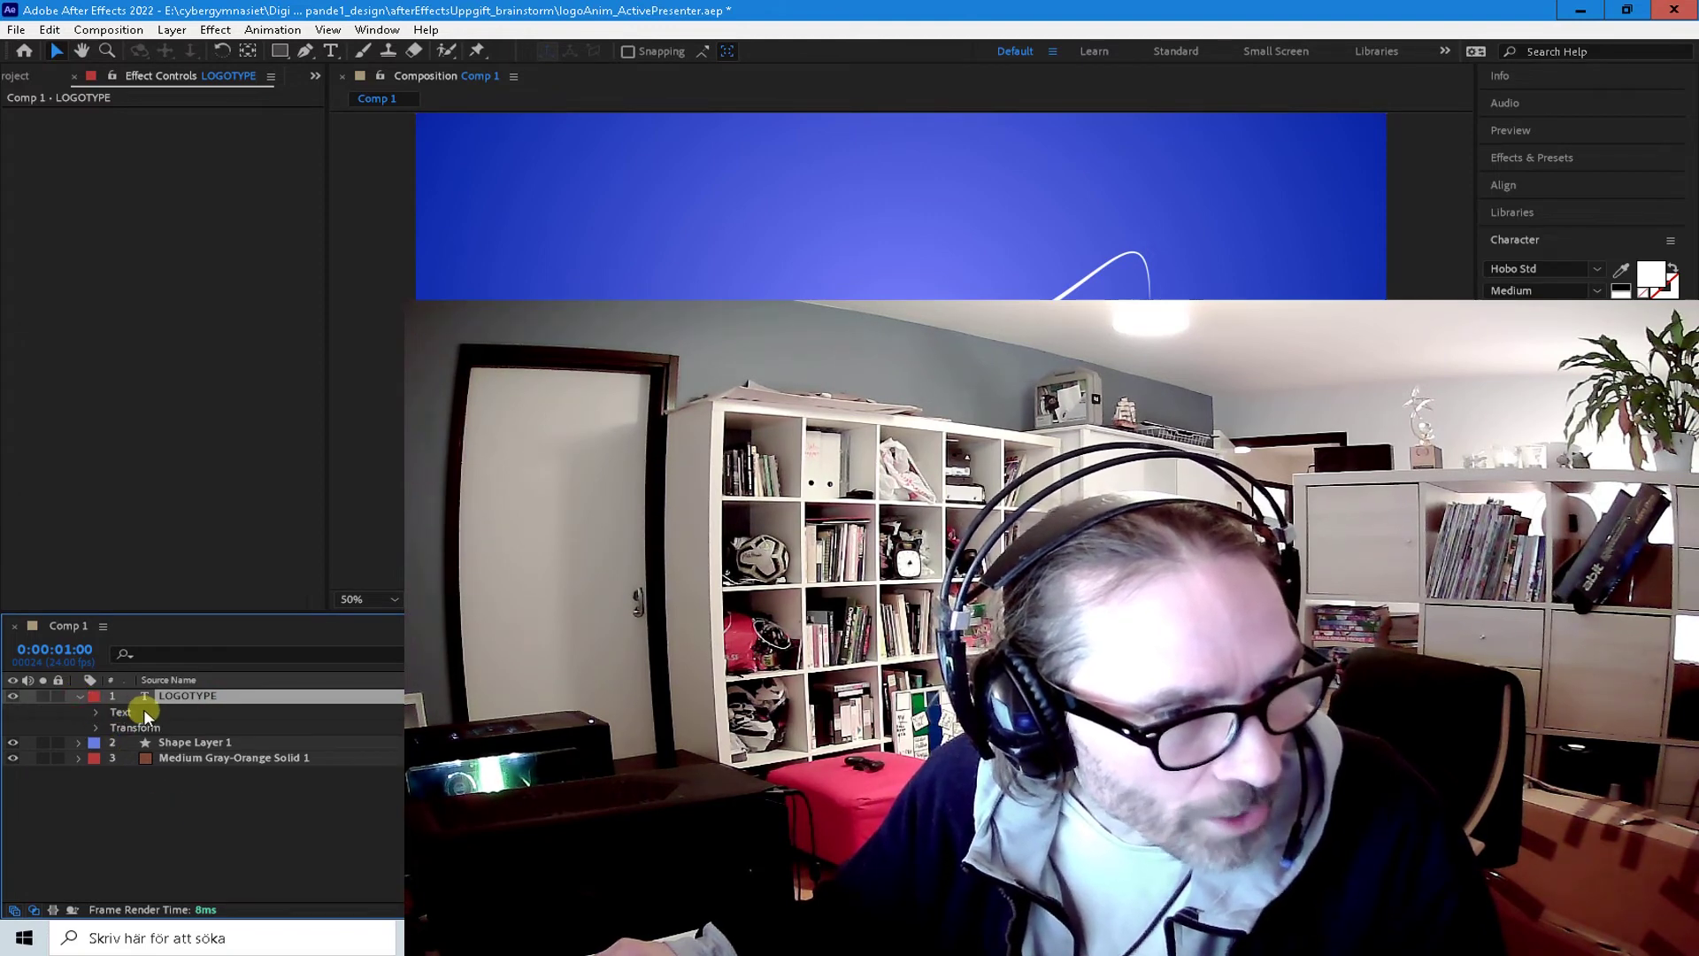
left_click(94, 713)
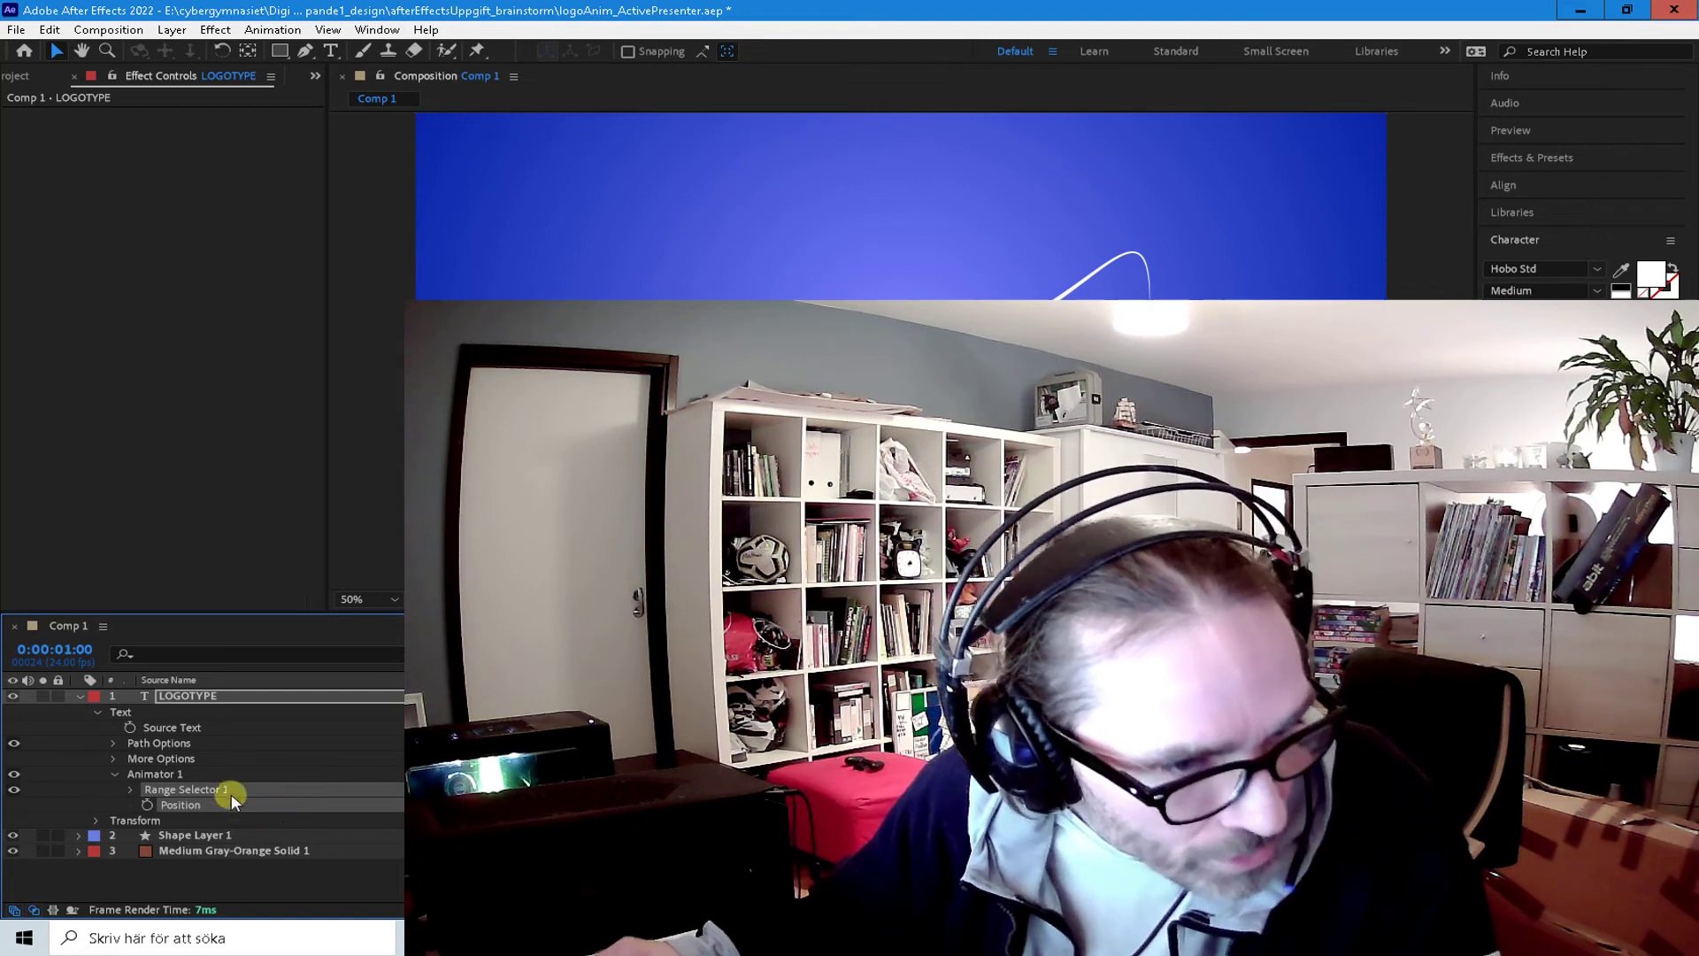
Step: Select Animator 1's Range Selector 1 and its Position property
left_click(155, 774)
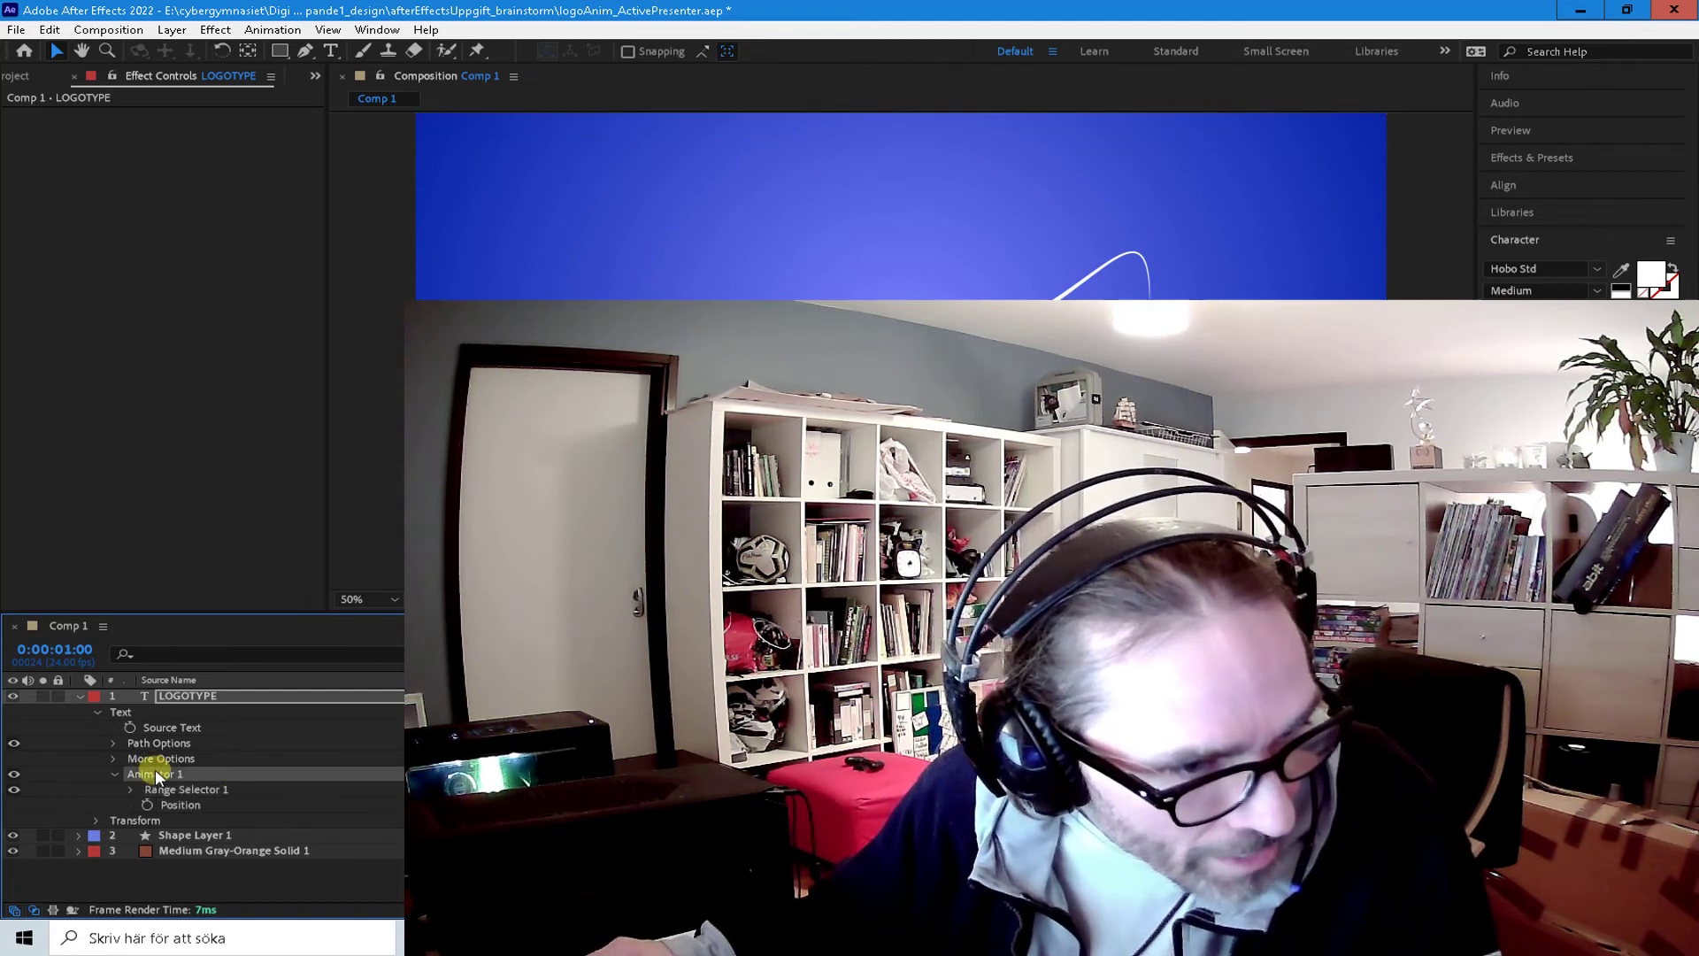
left_click(207, 791)
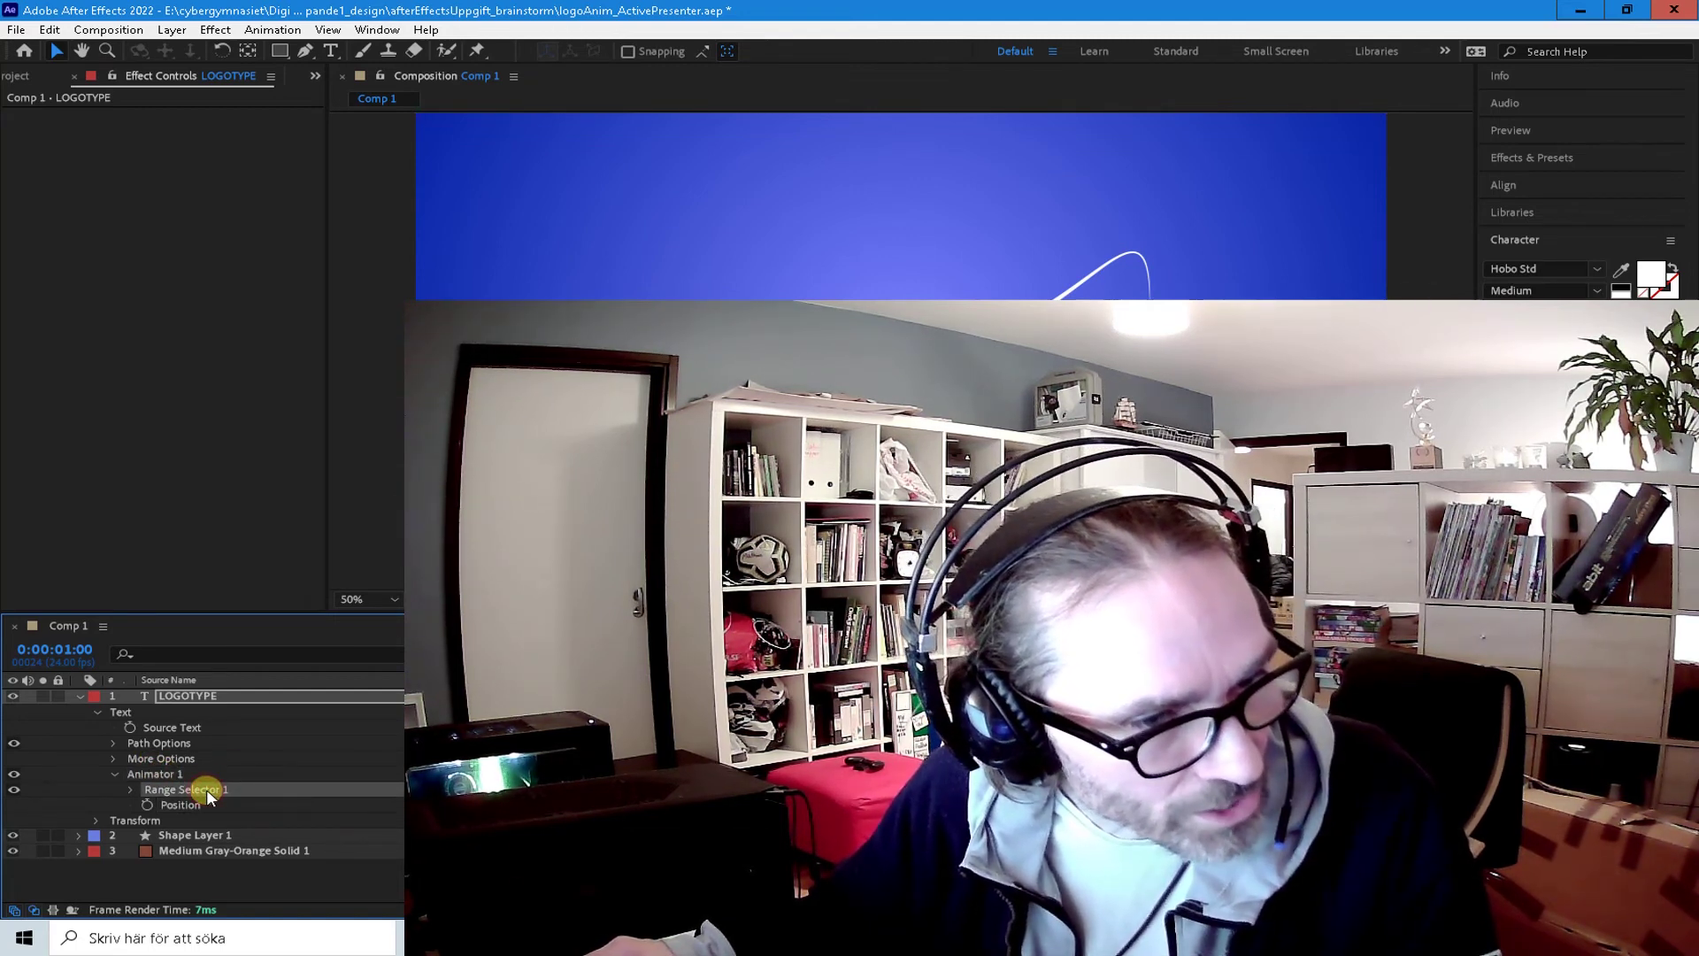
left_click(193, 806)
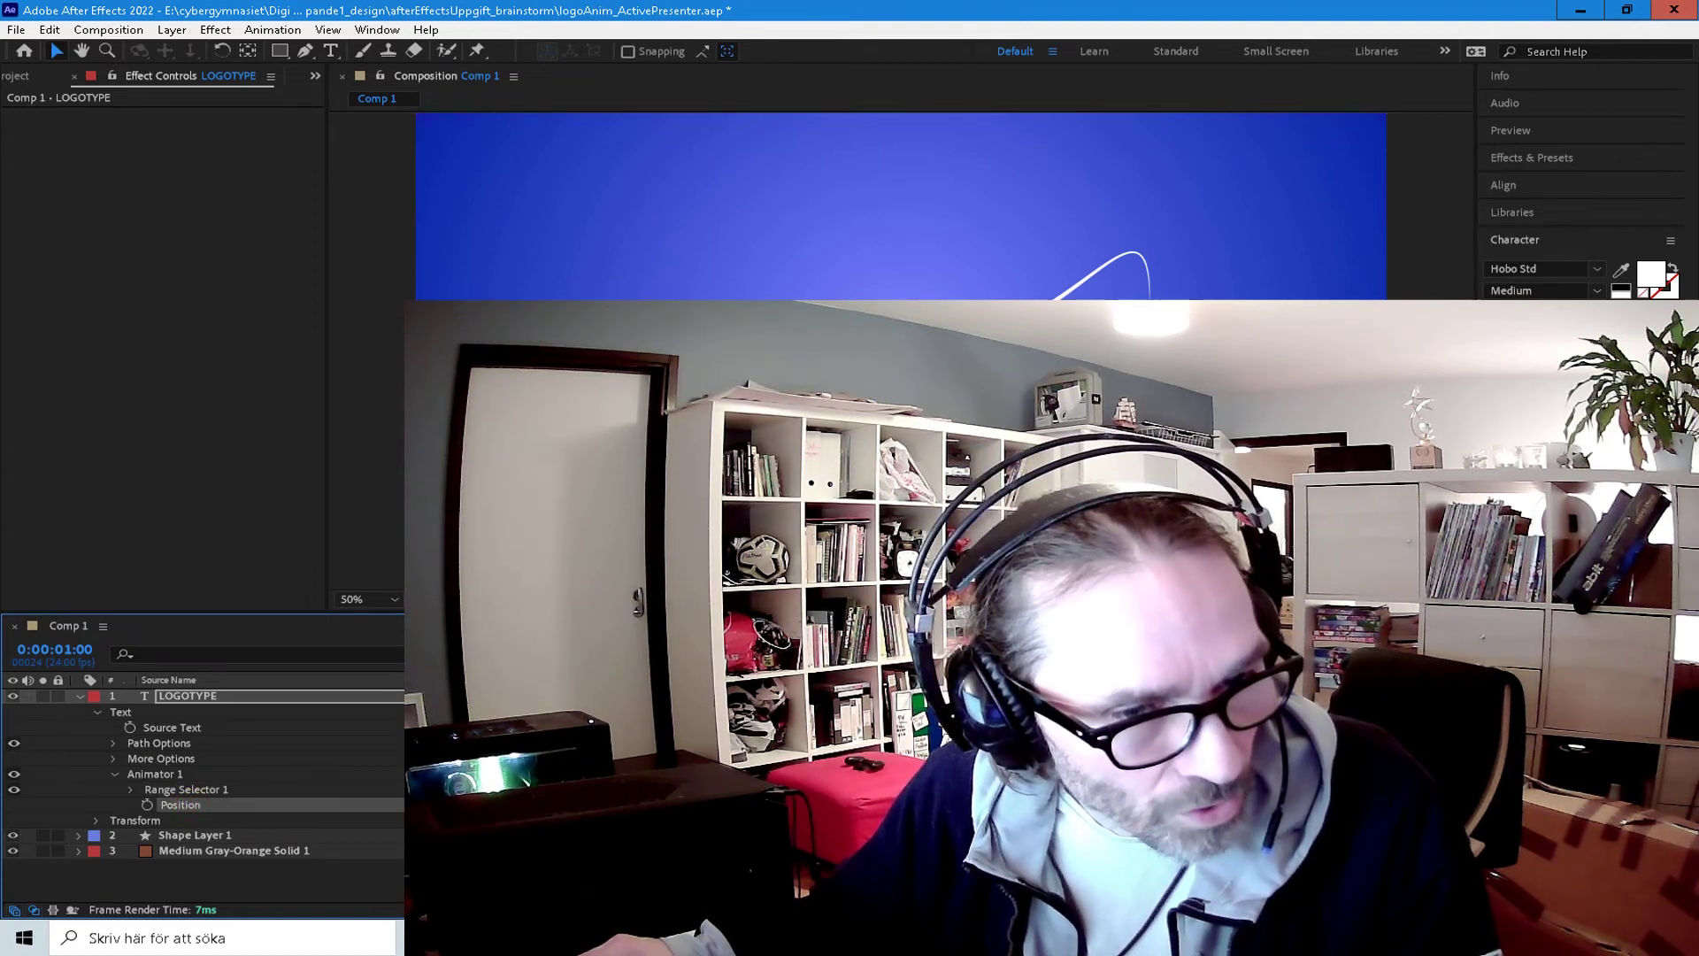
key("Escape")
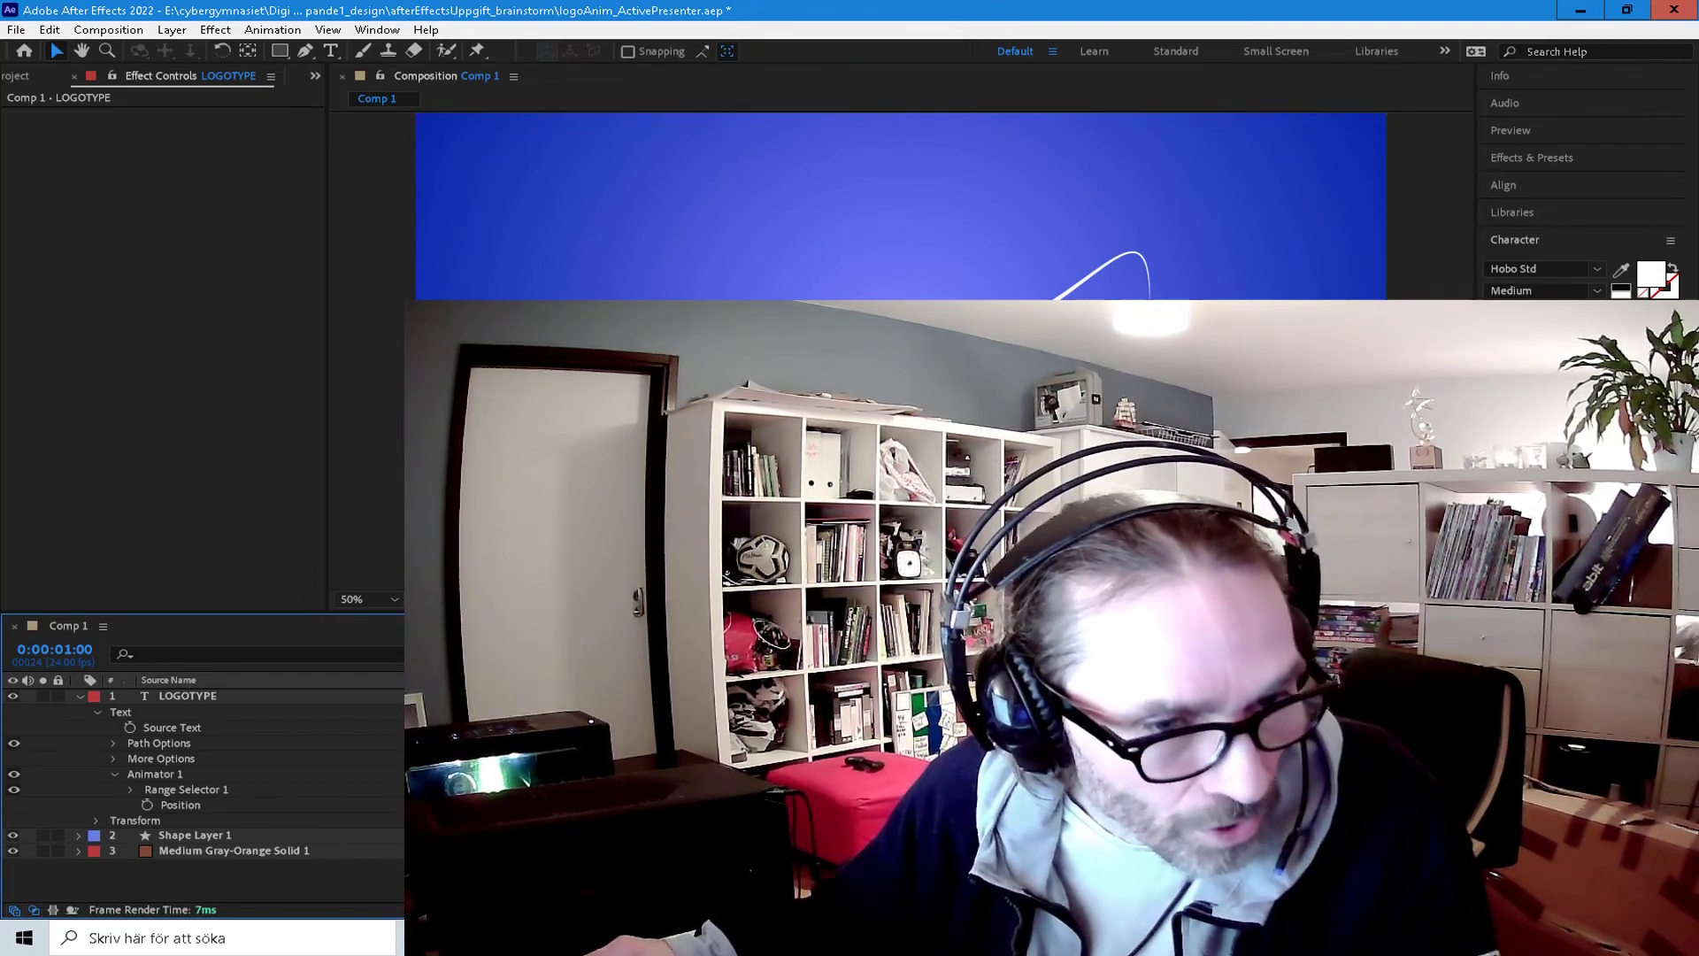
left_click(180, 804)
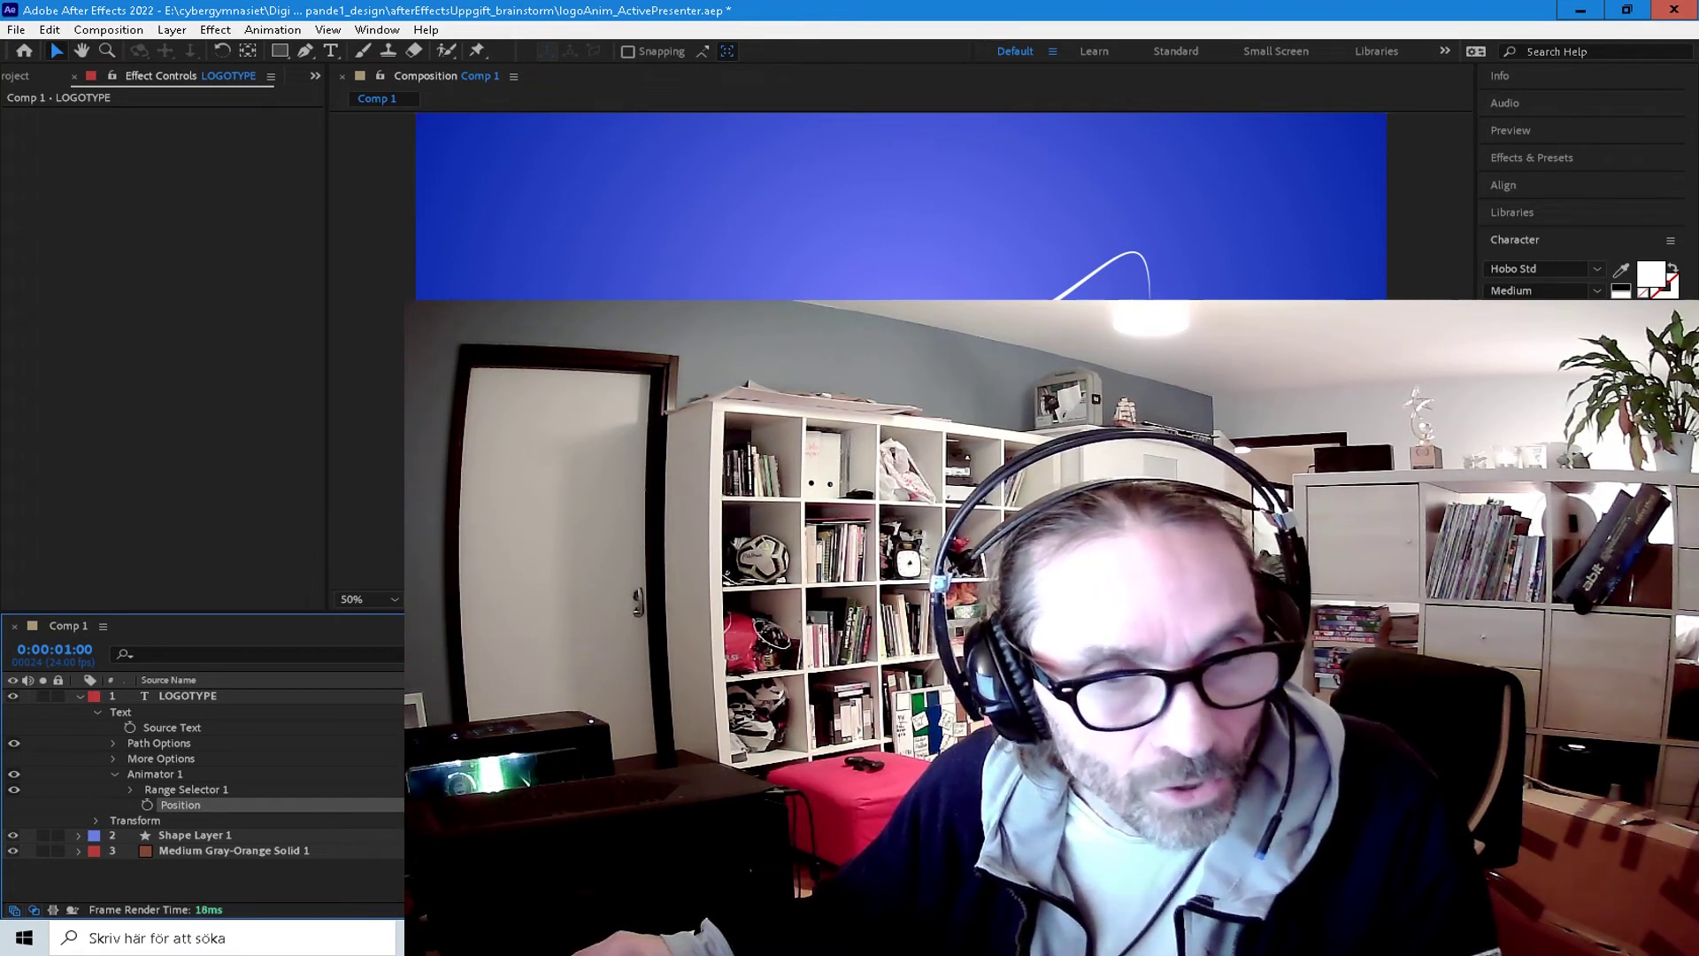
key("Return")
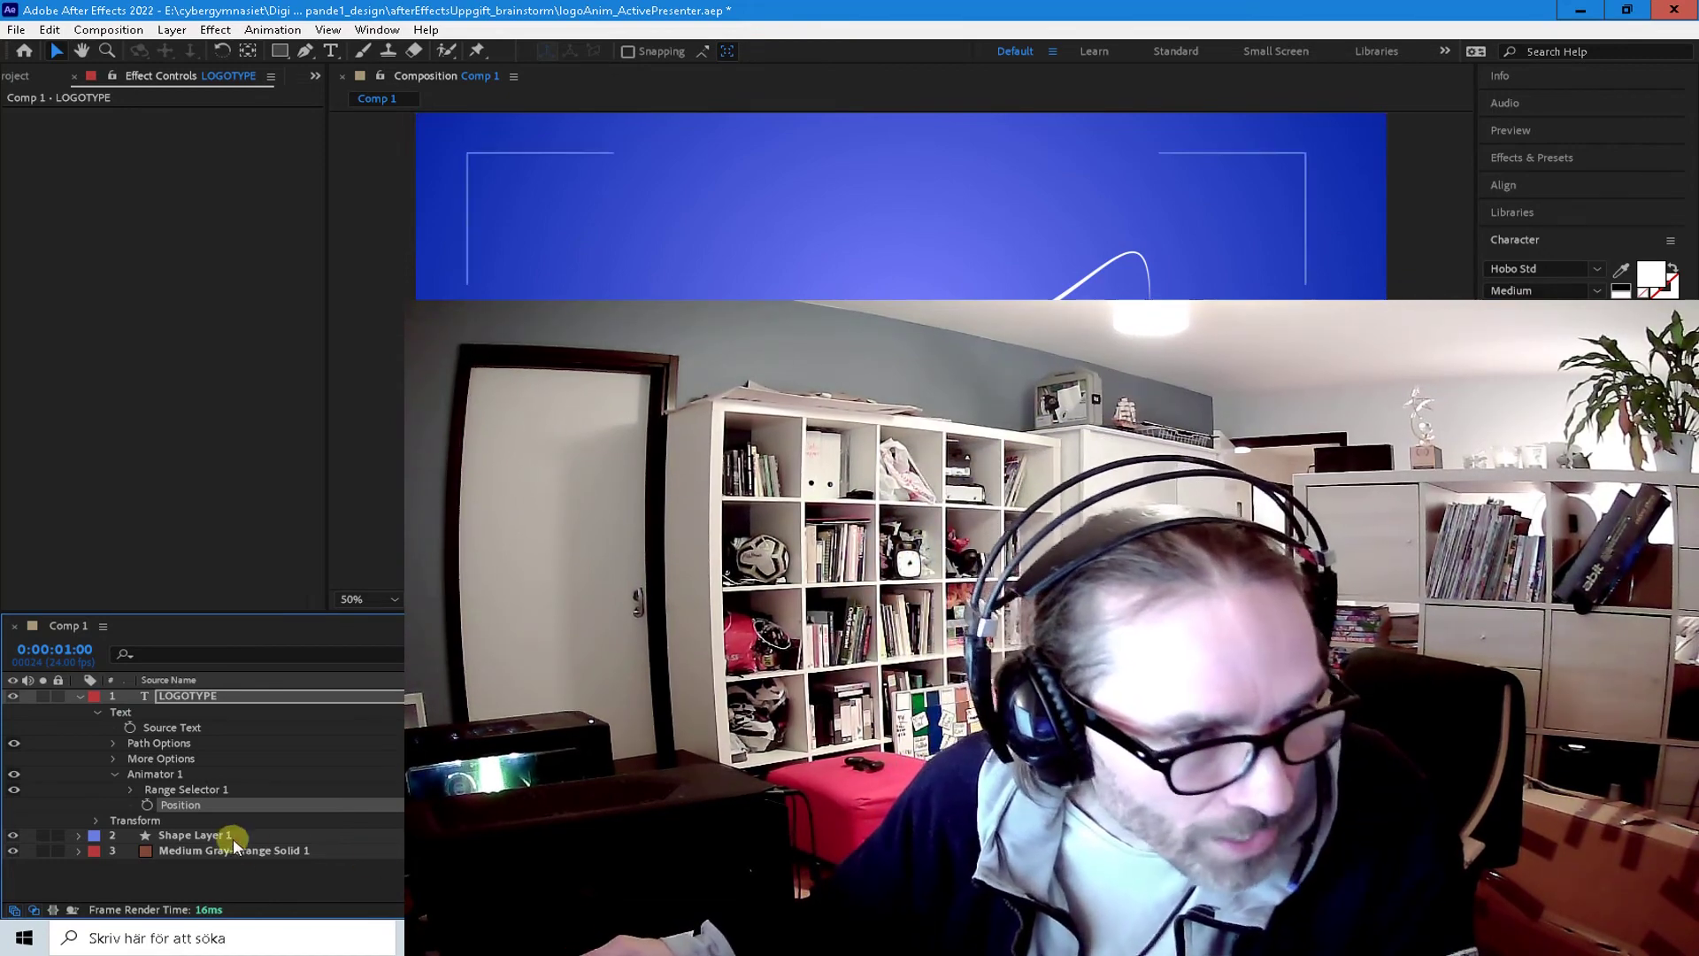
left_click(181, 789)
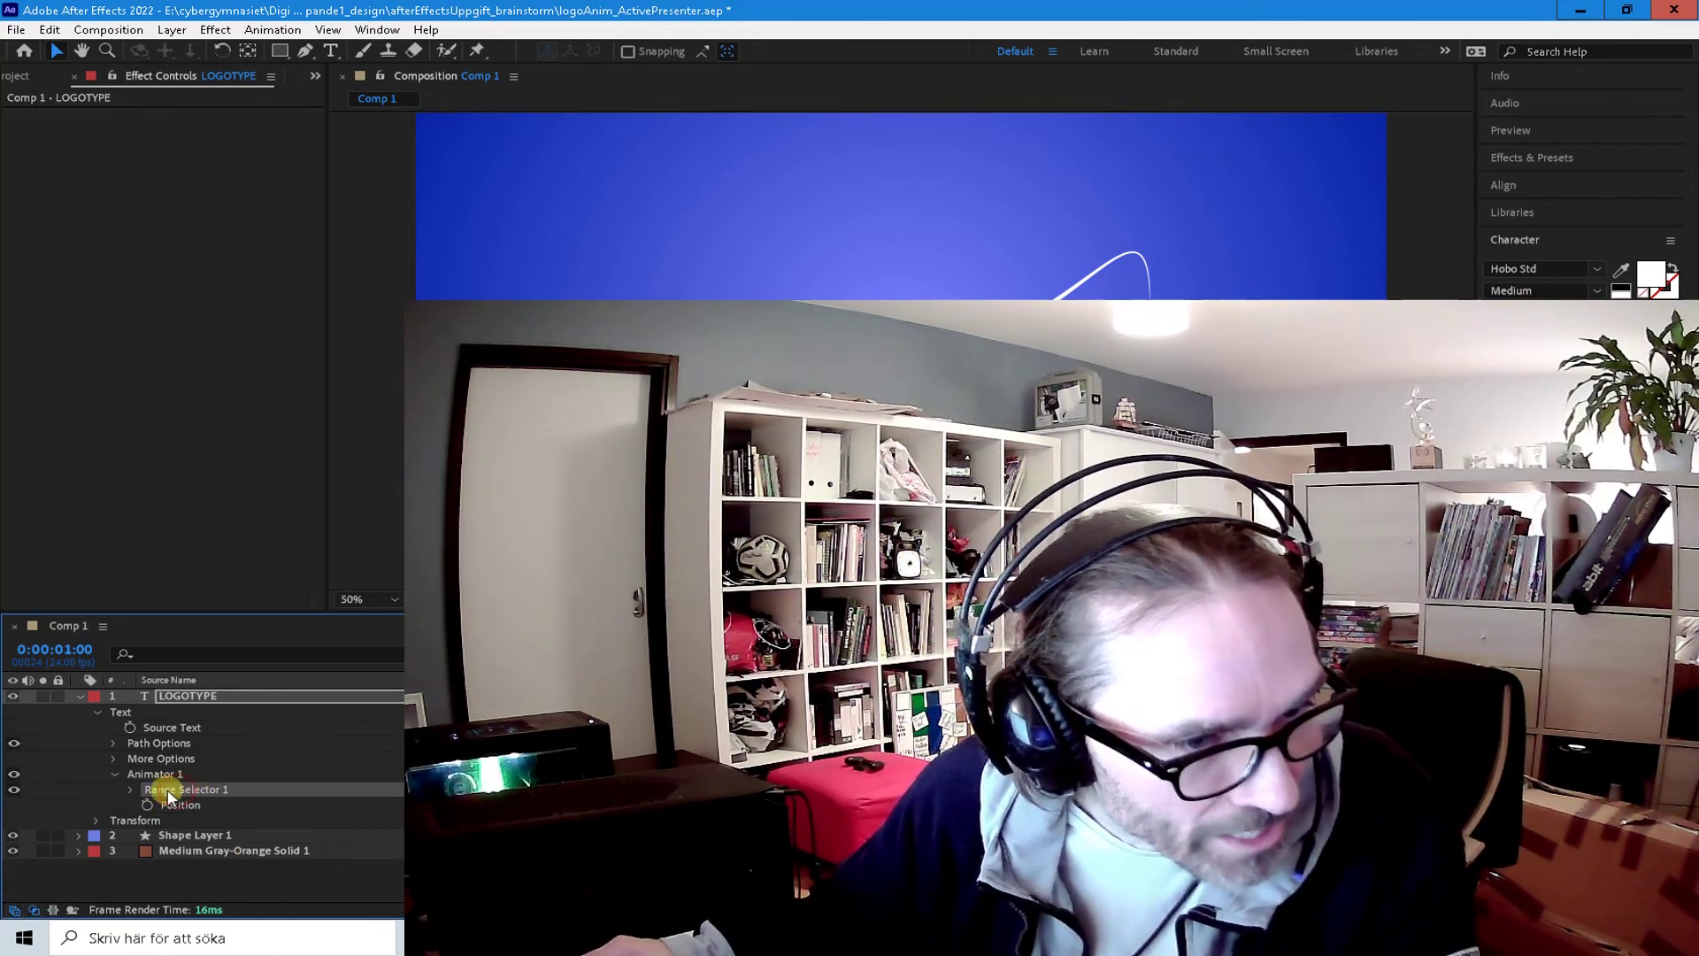
Step: Expand Range Selector 1 to show Start, End and Offset, then preview the animation
left_click(131, 789)
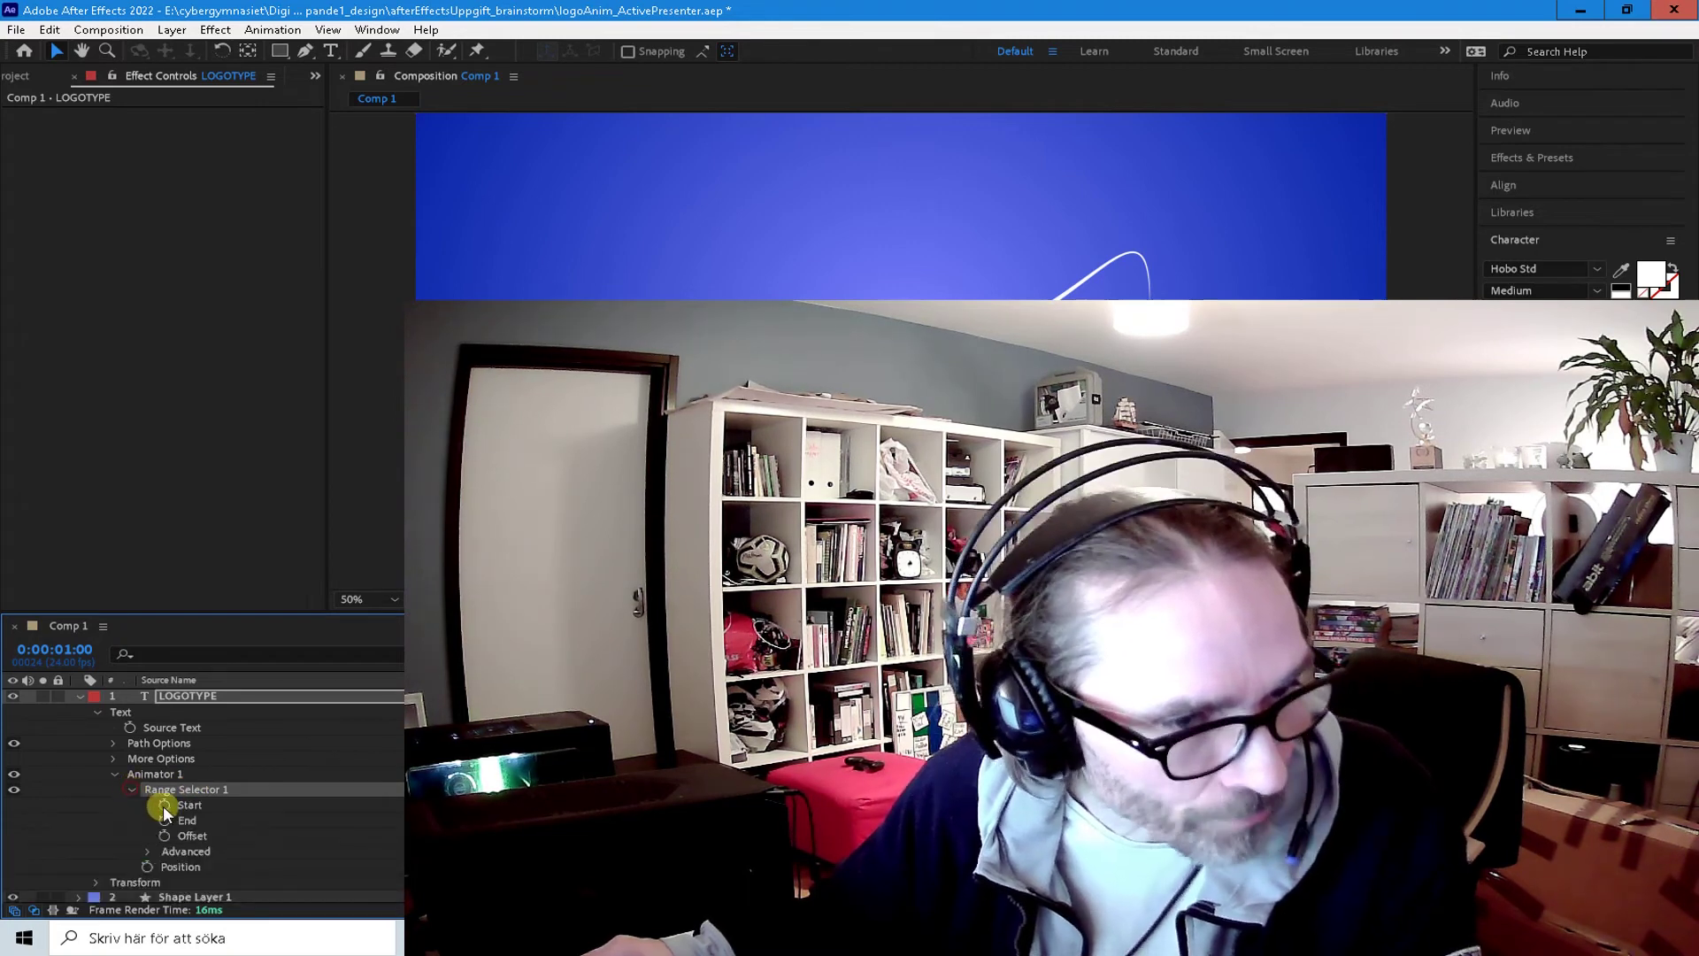
left_click(197, 802)
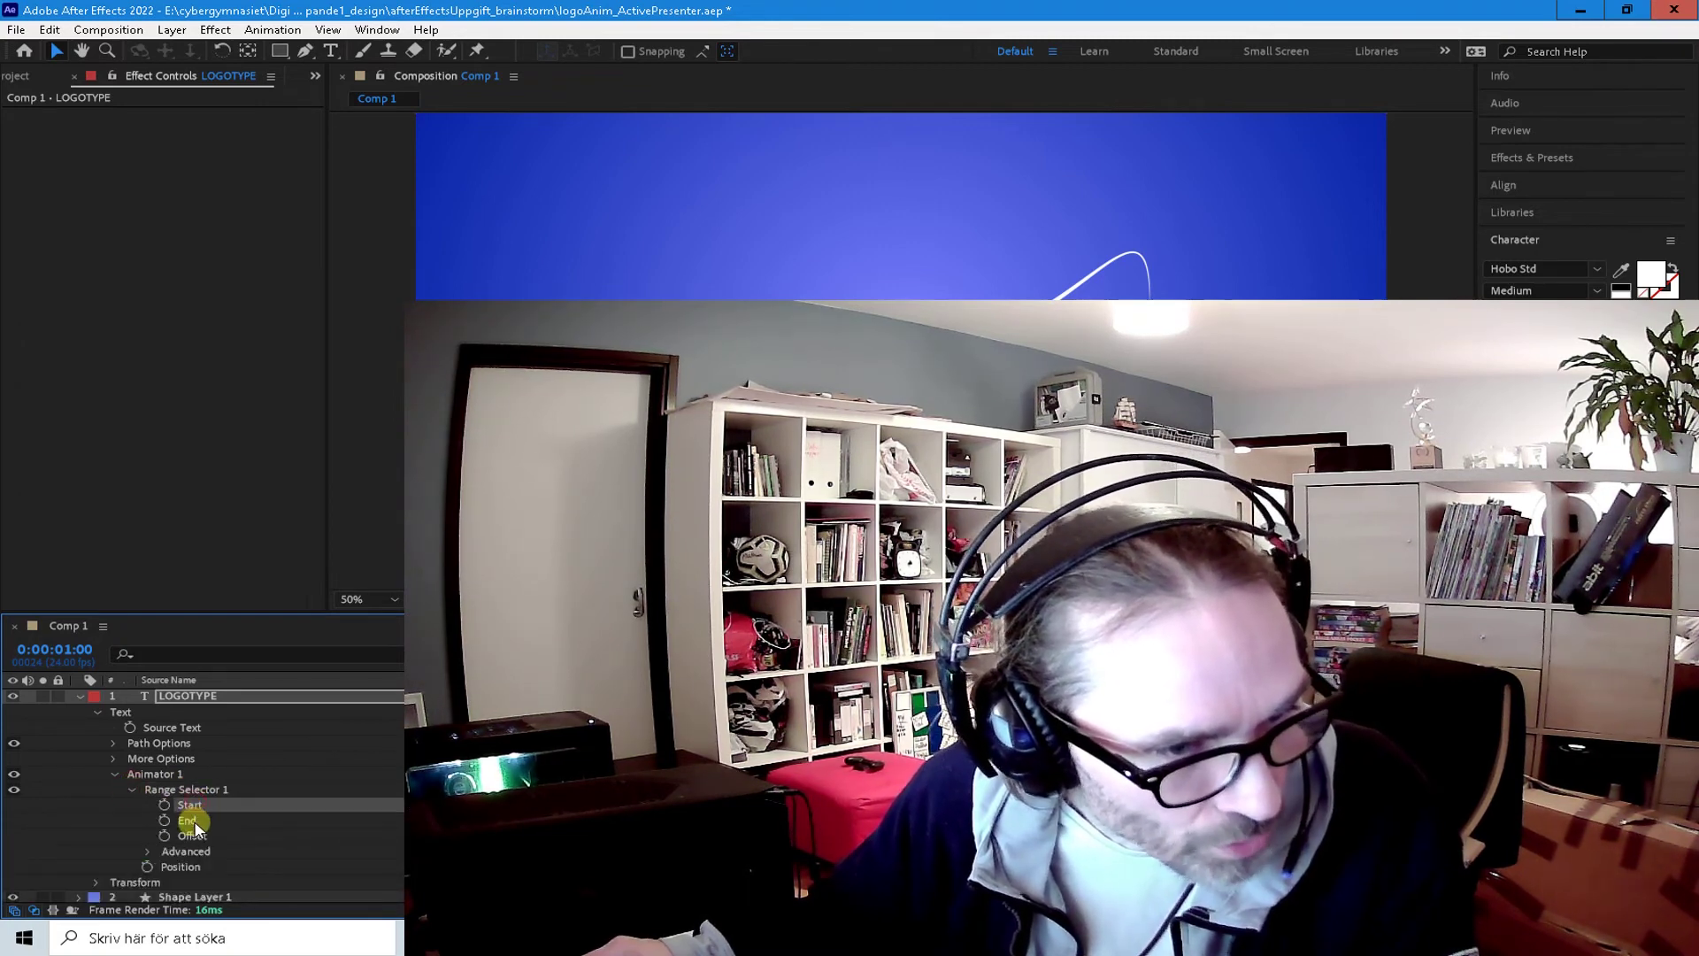
left_click(186, 820)
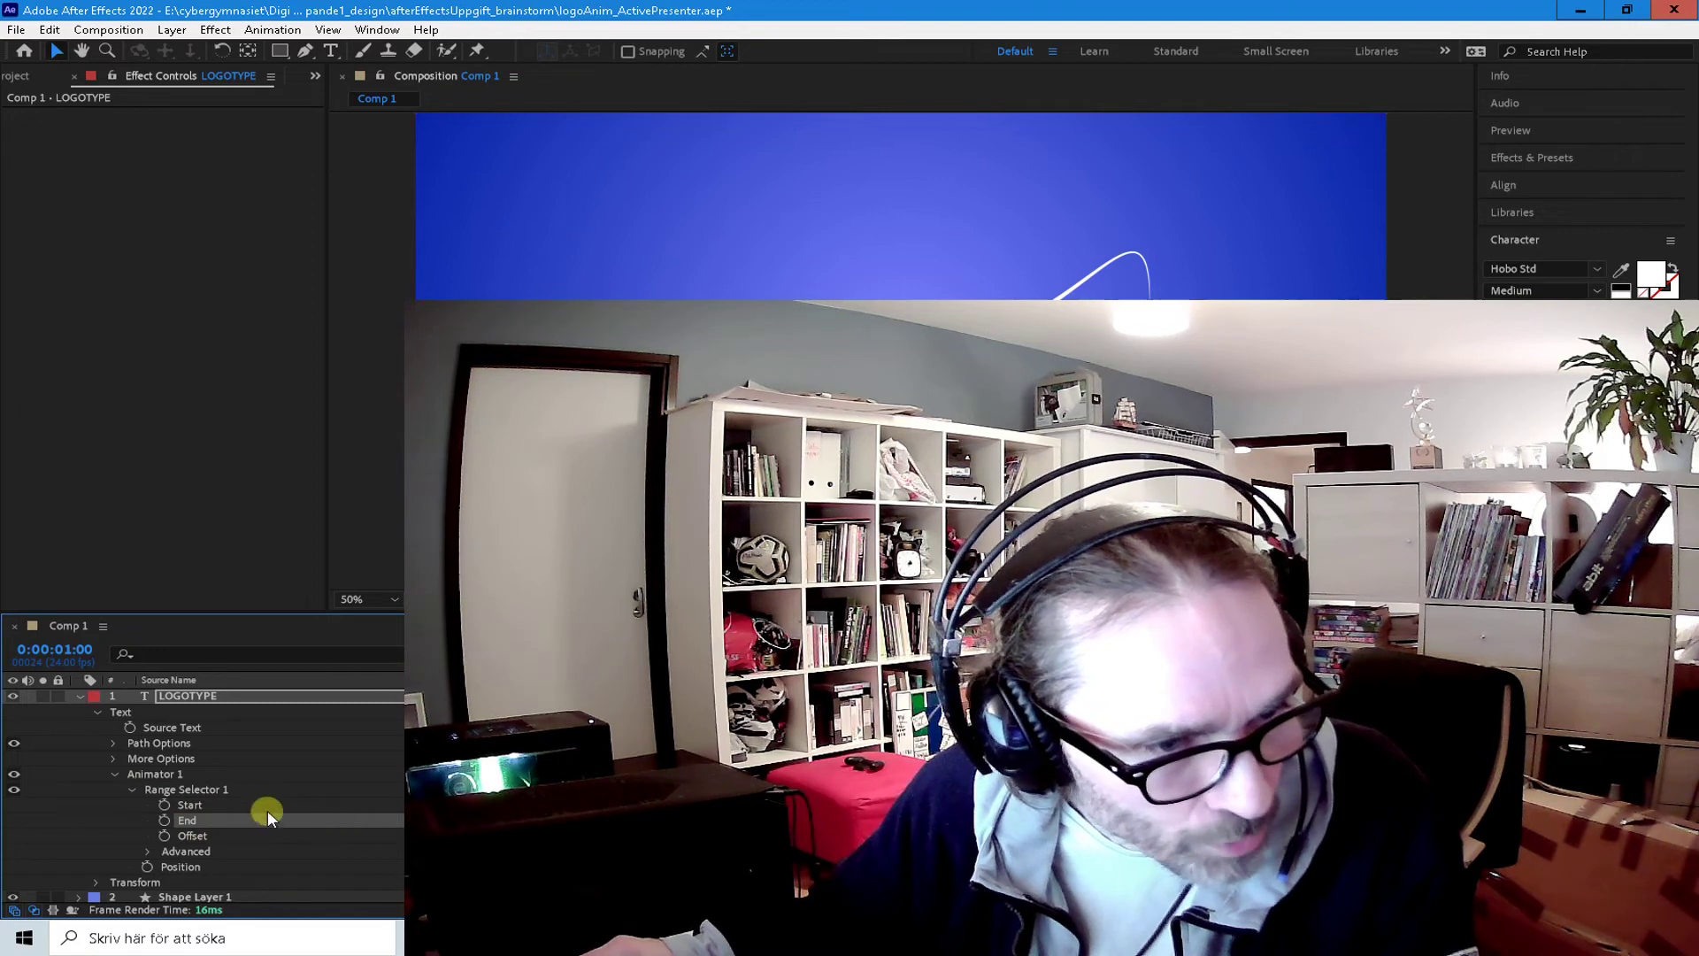
left_click(330, 804)
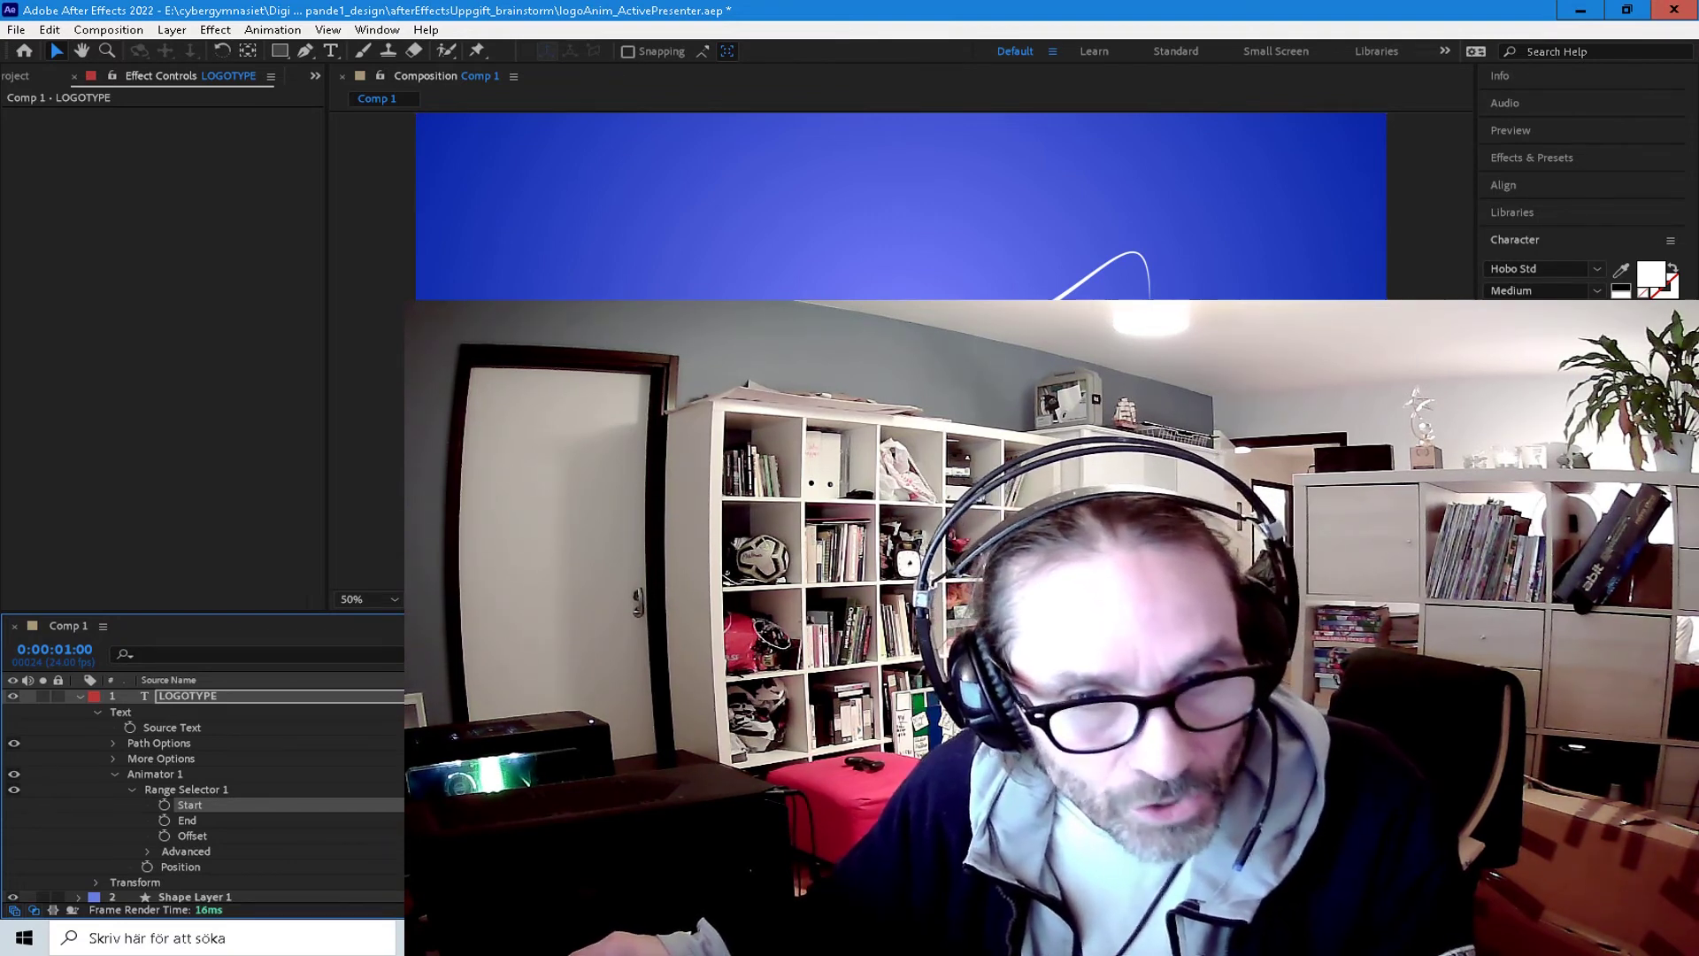
key("space")
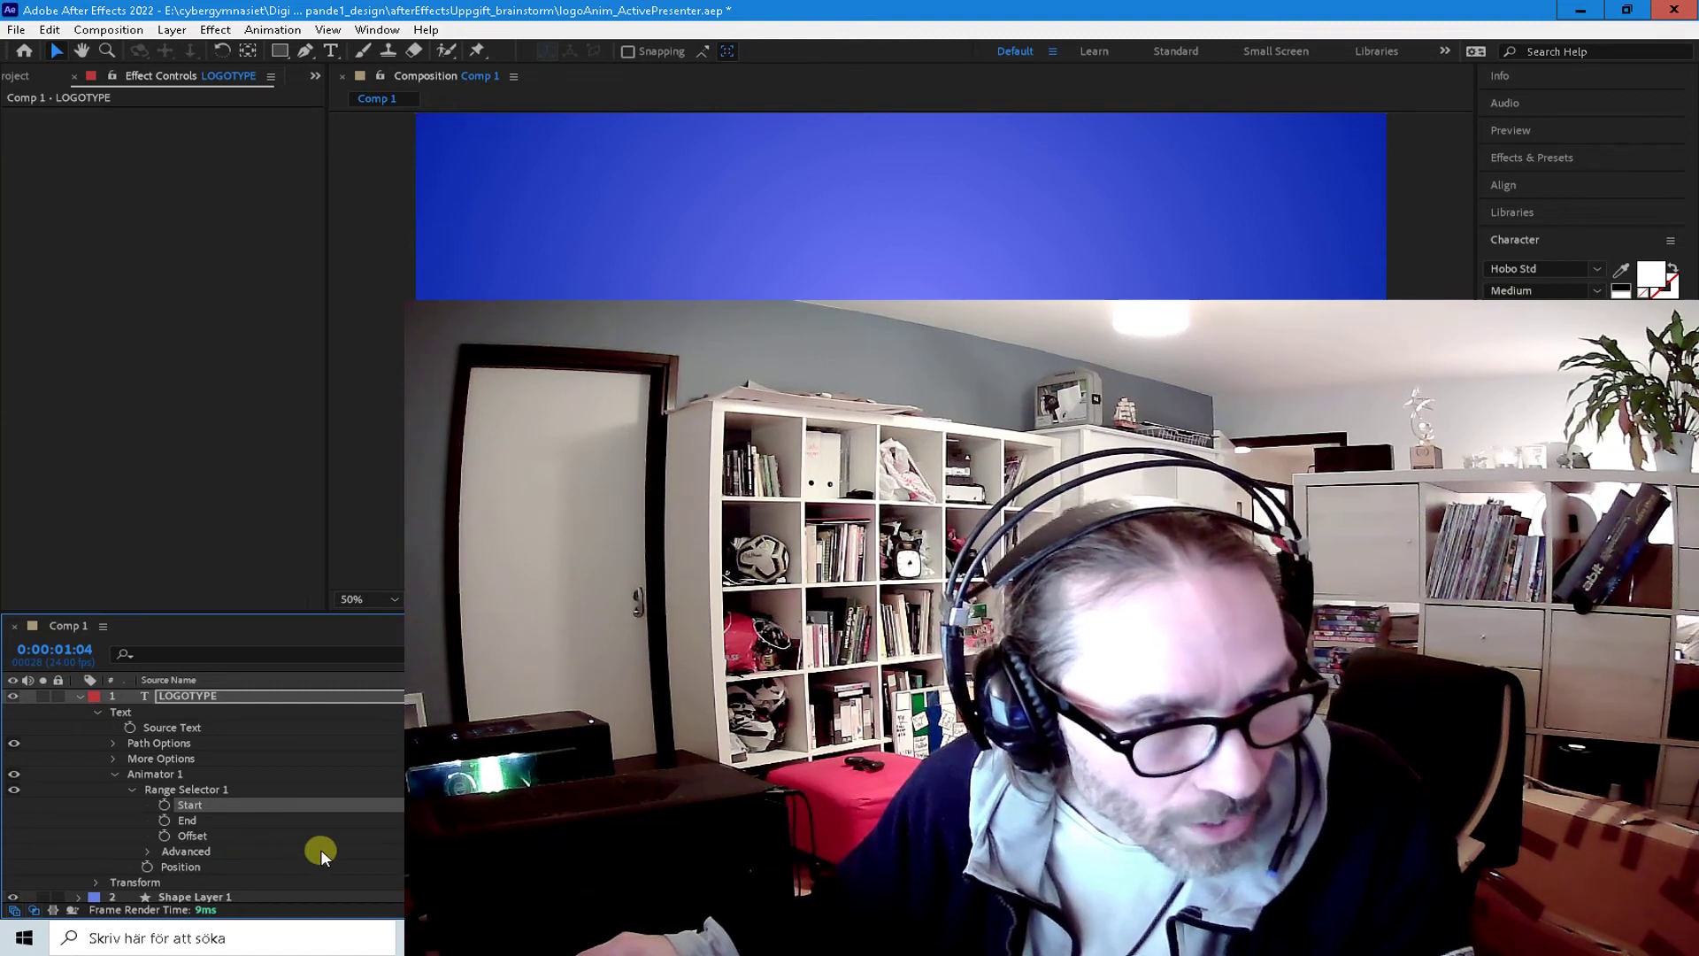
Step: Set a keyframe on the range selector's Start at 0:00:01:04
left_click(188, 820)
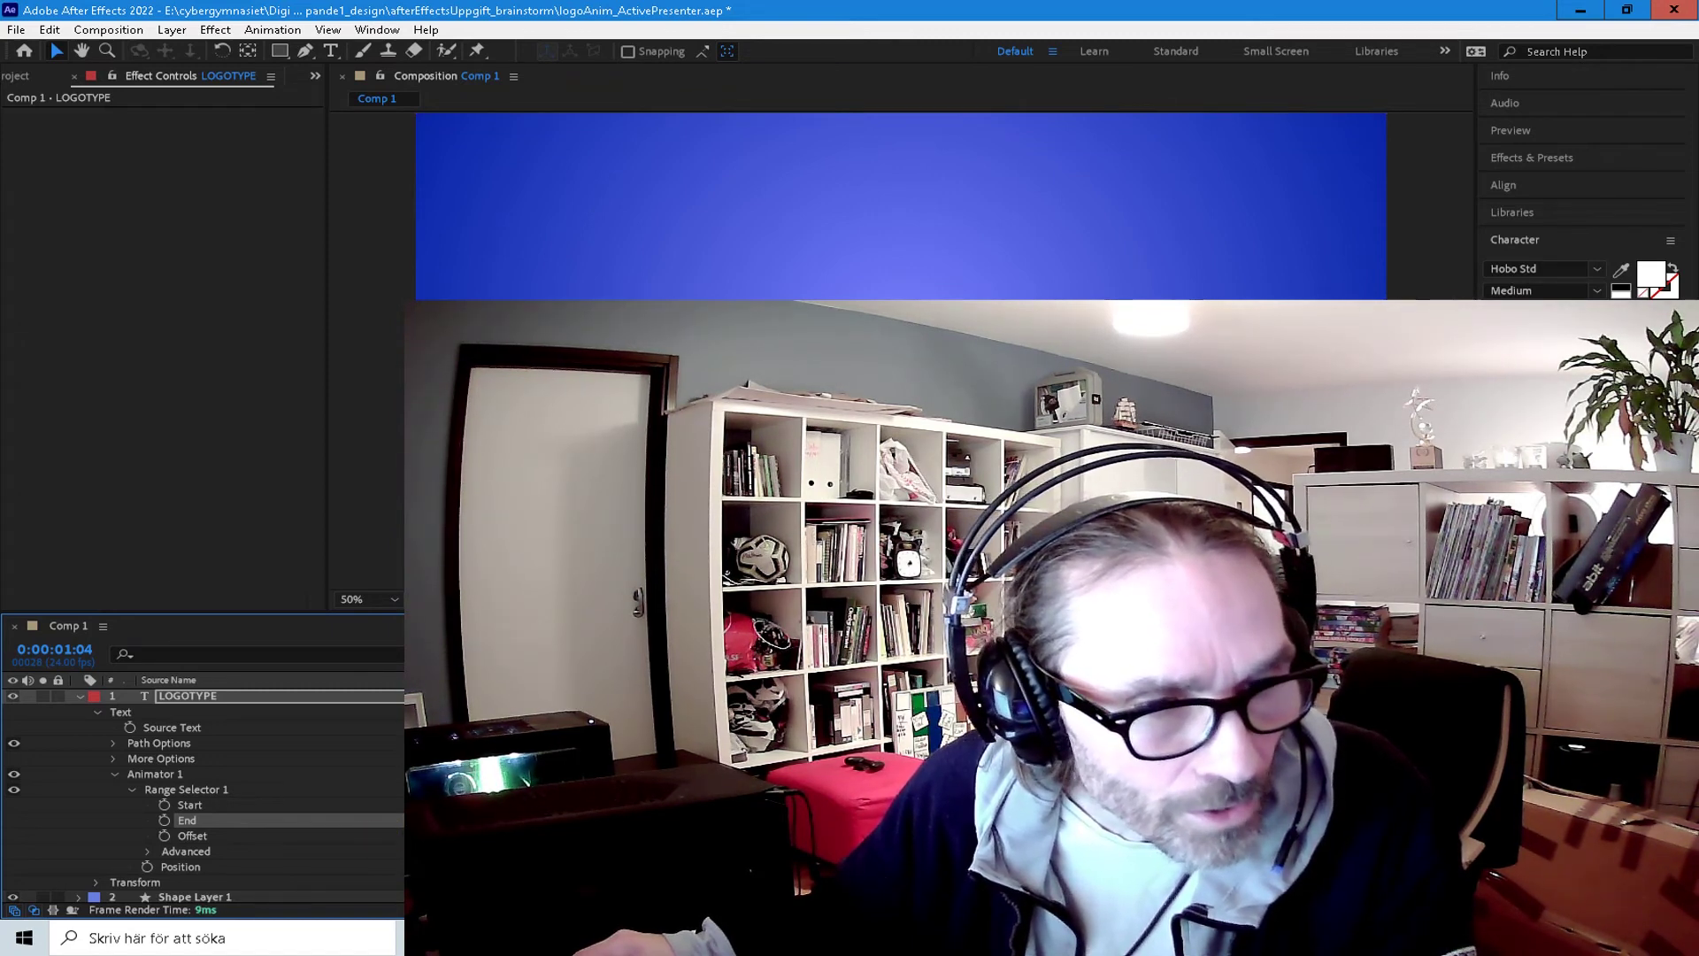
left_click(189, 805, "shift")
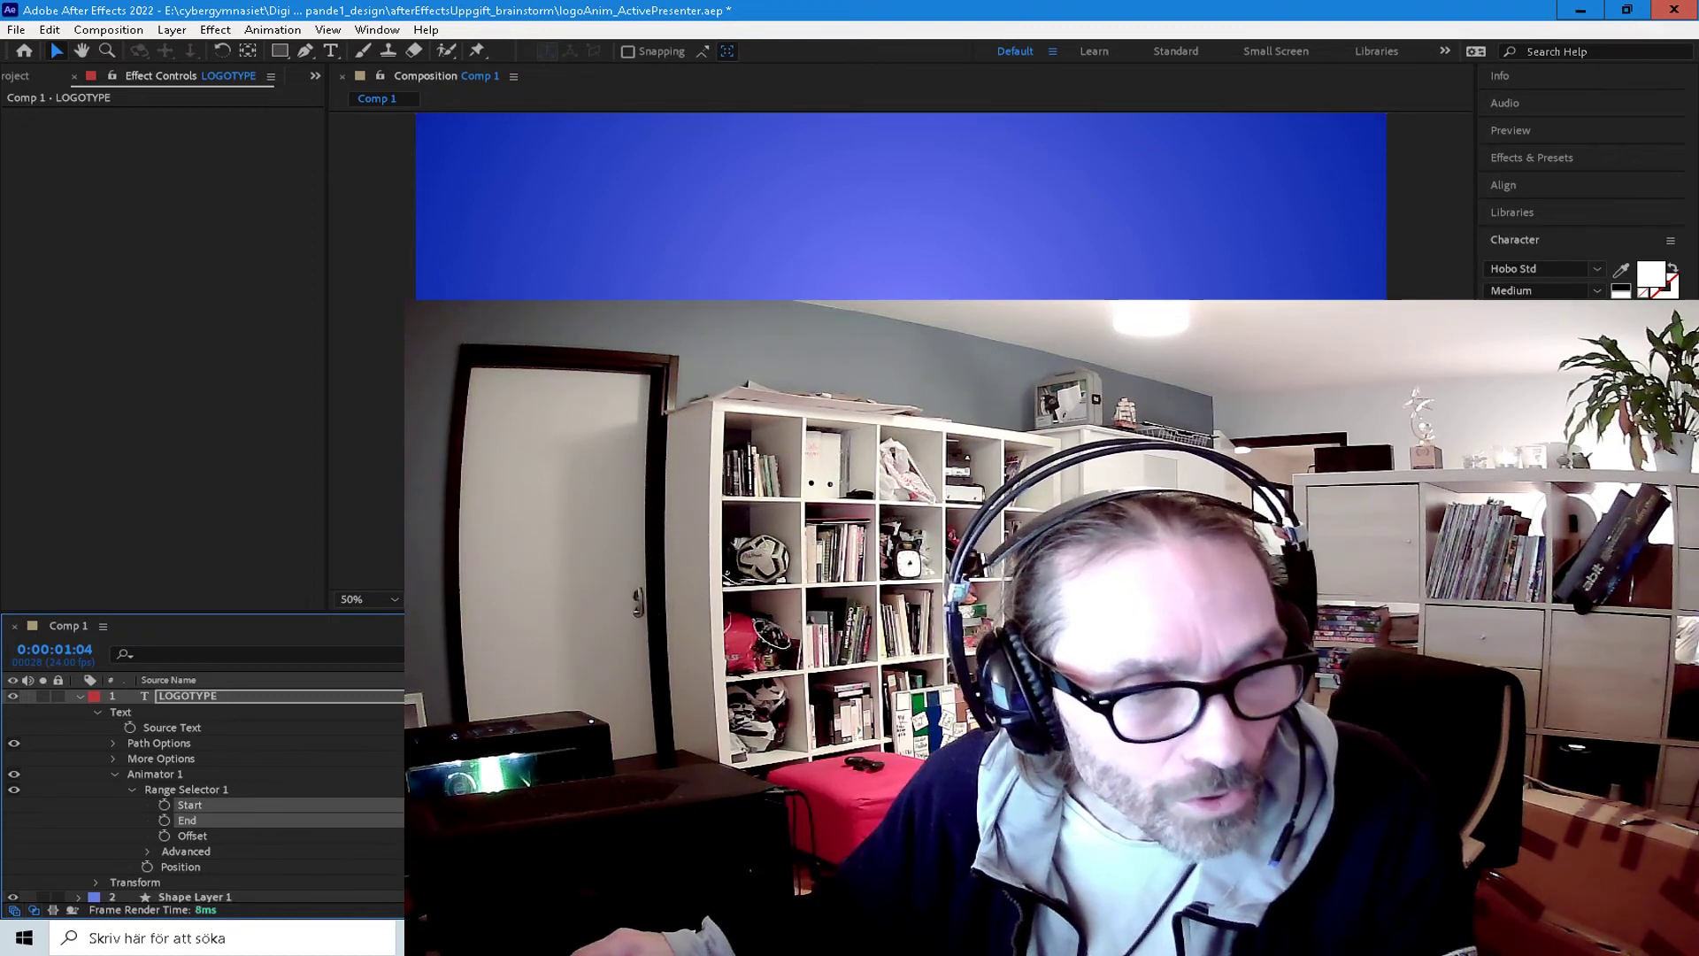
left_click(189, 804)
left_click(394, 820, "shift")
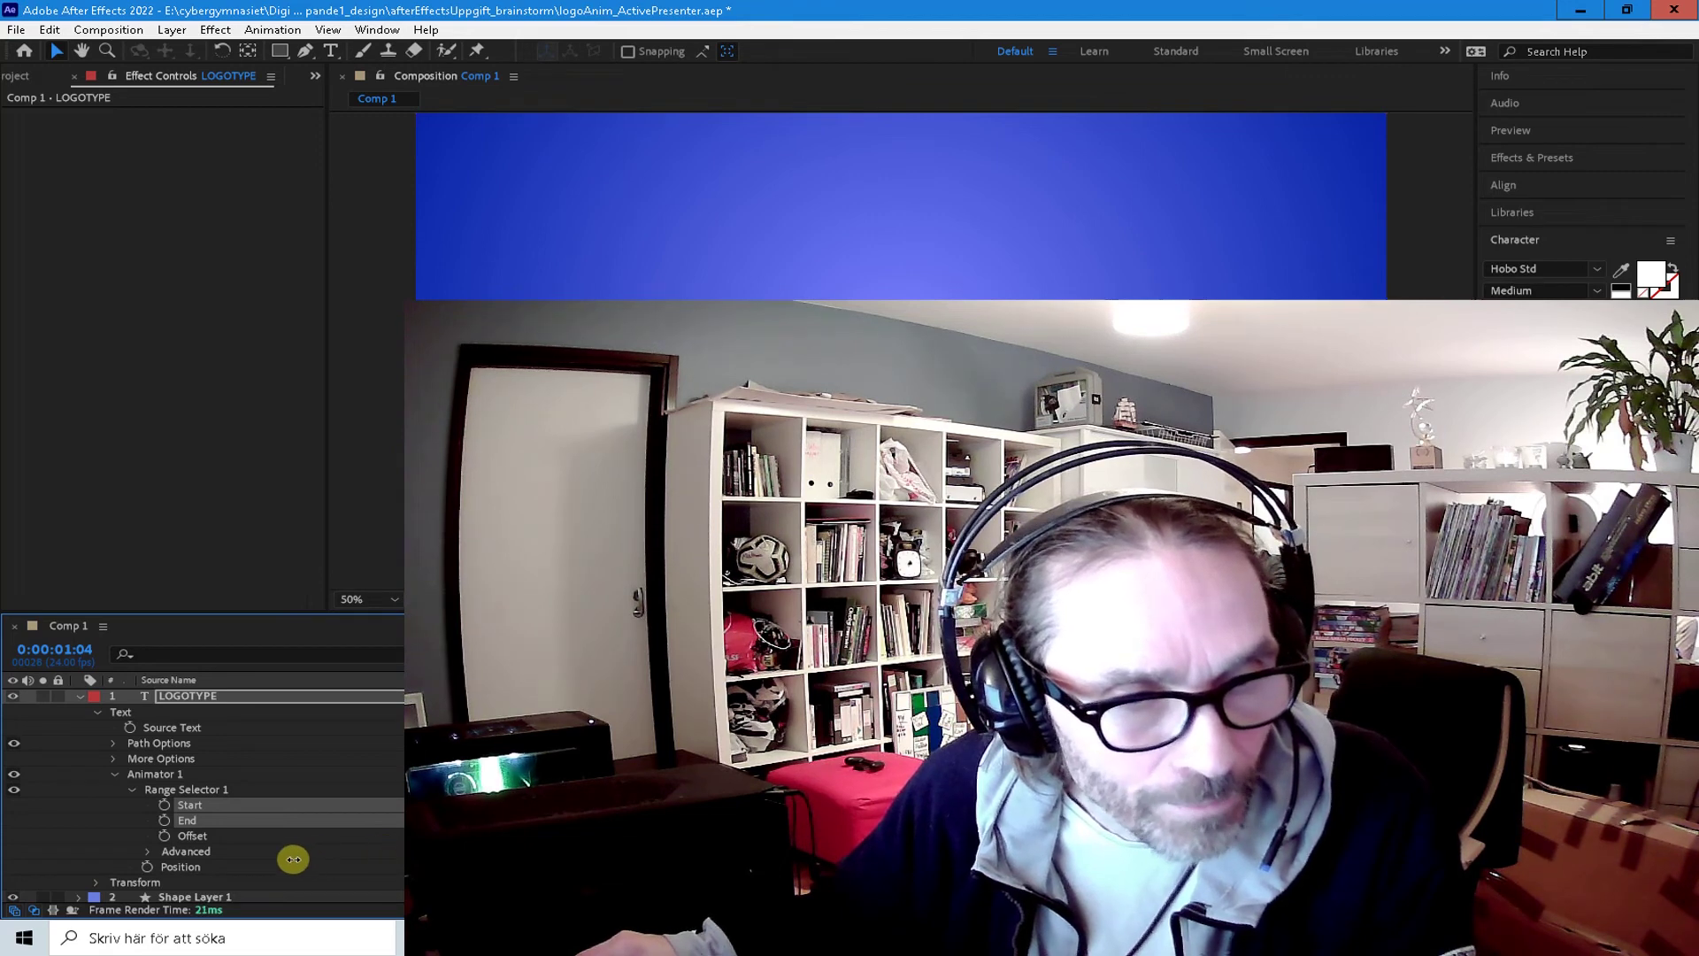
left_click(292, 820)
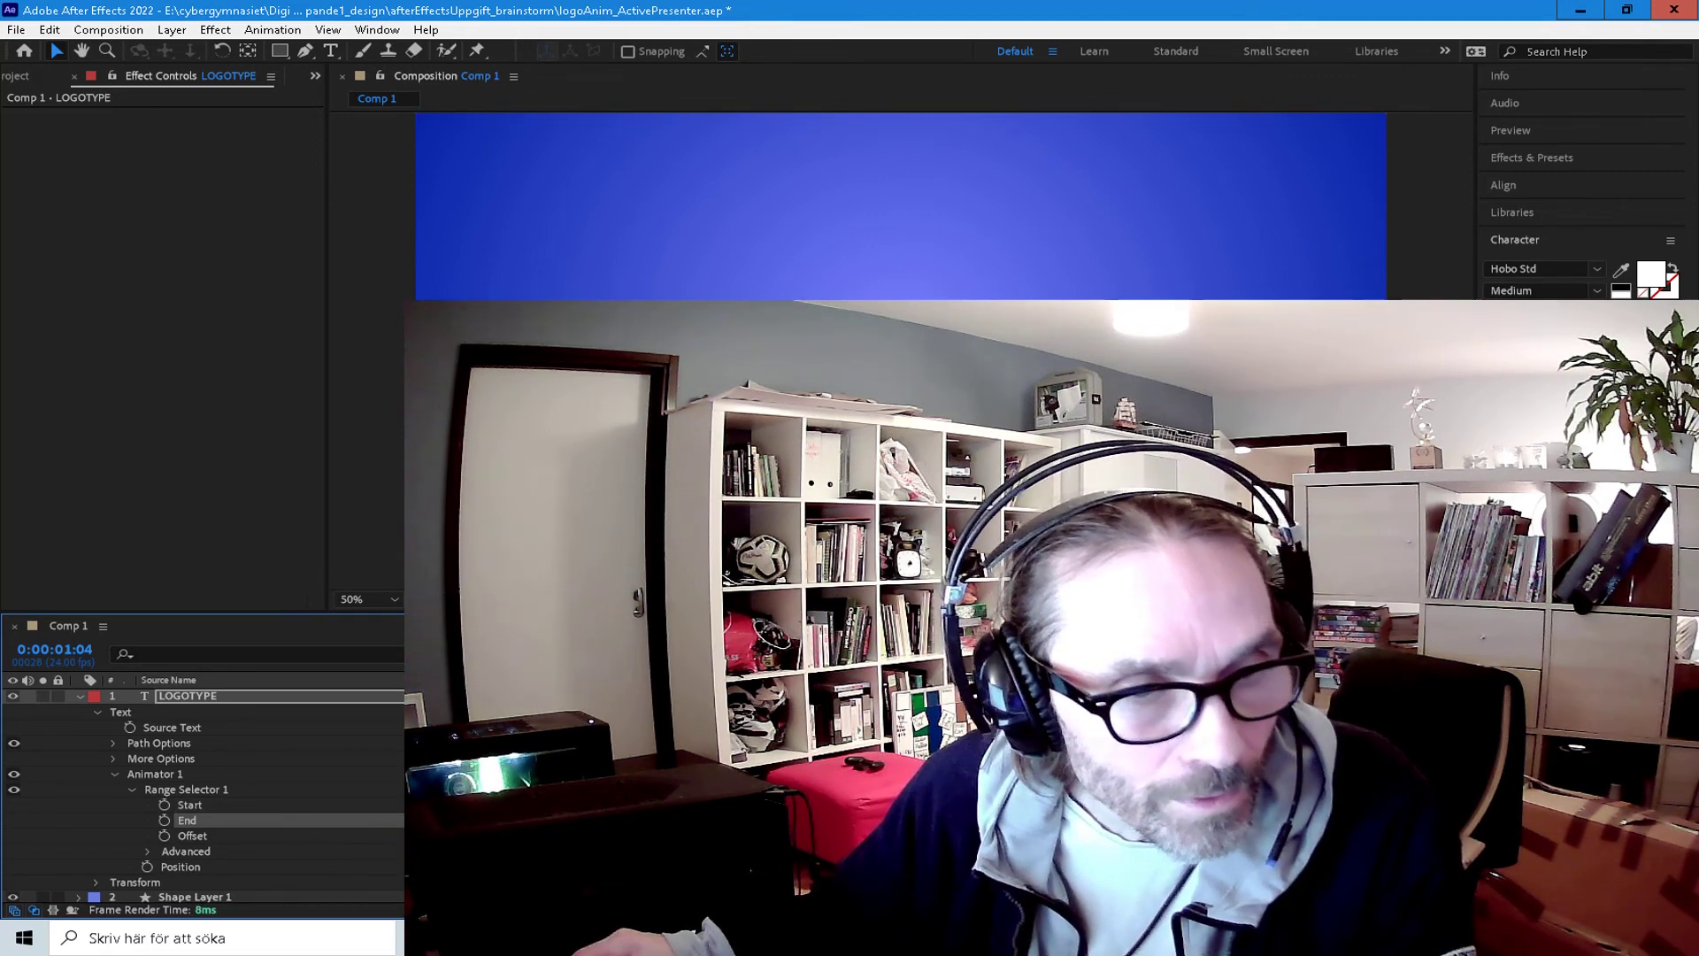
left_click(292, 804)
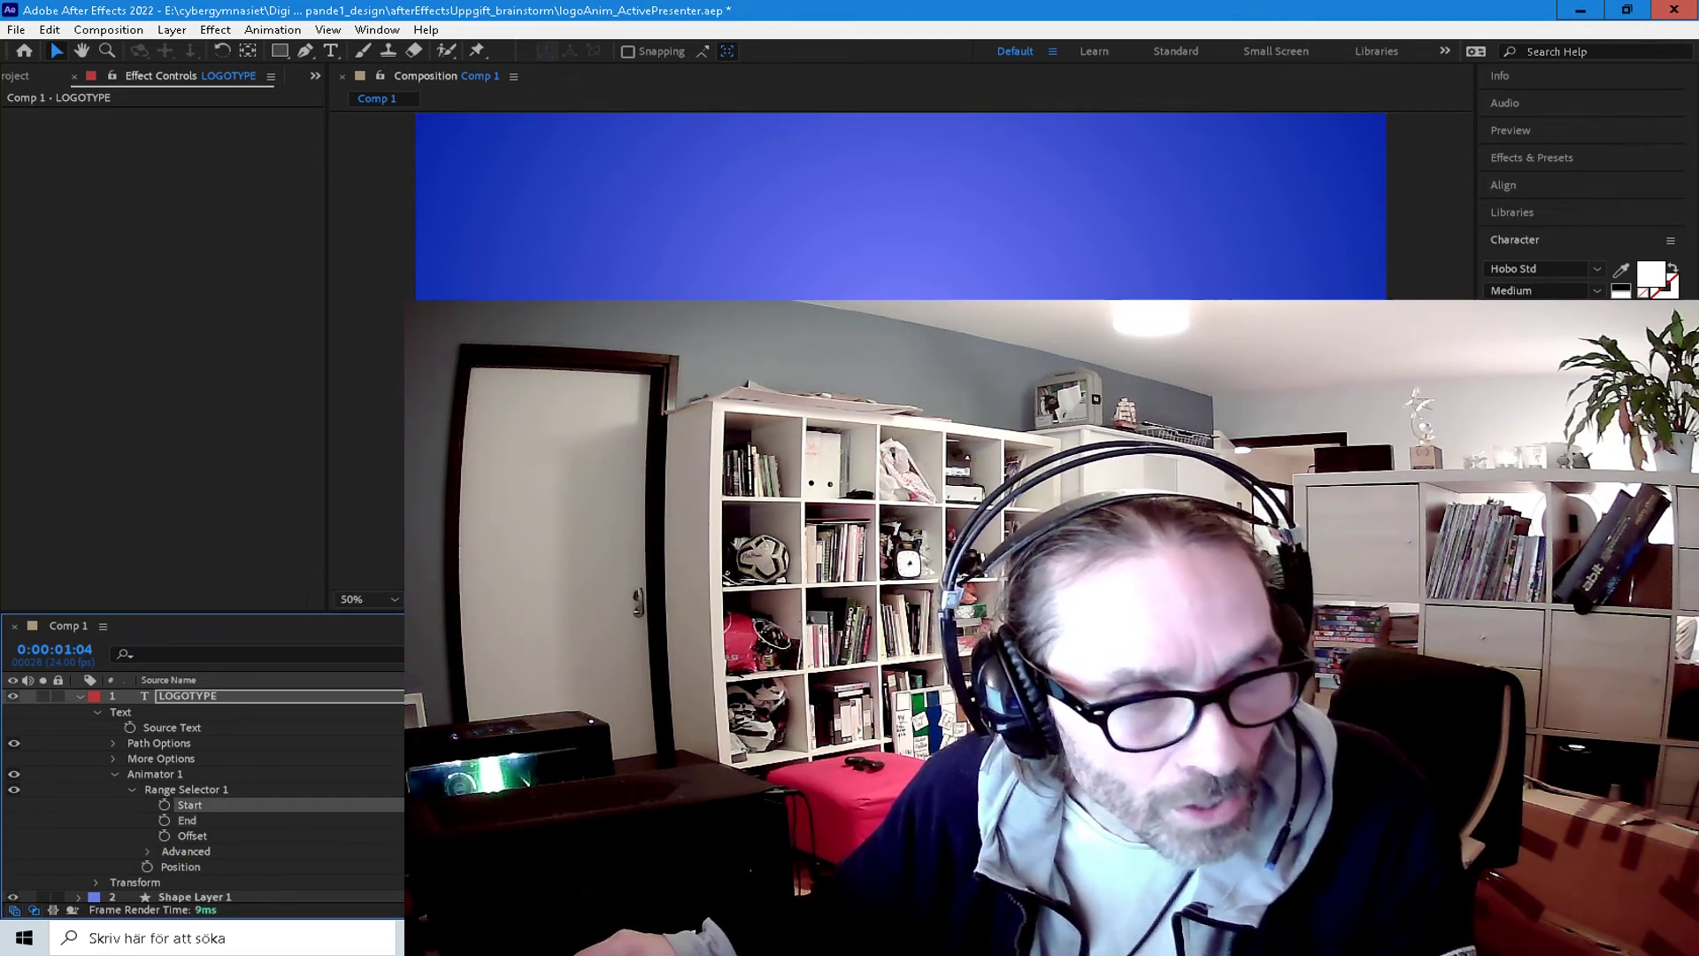
left_click(292, 820, "shift")
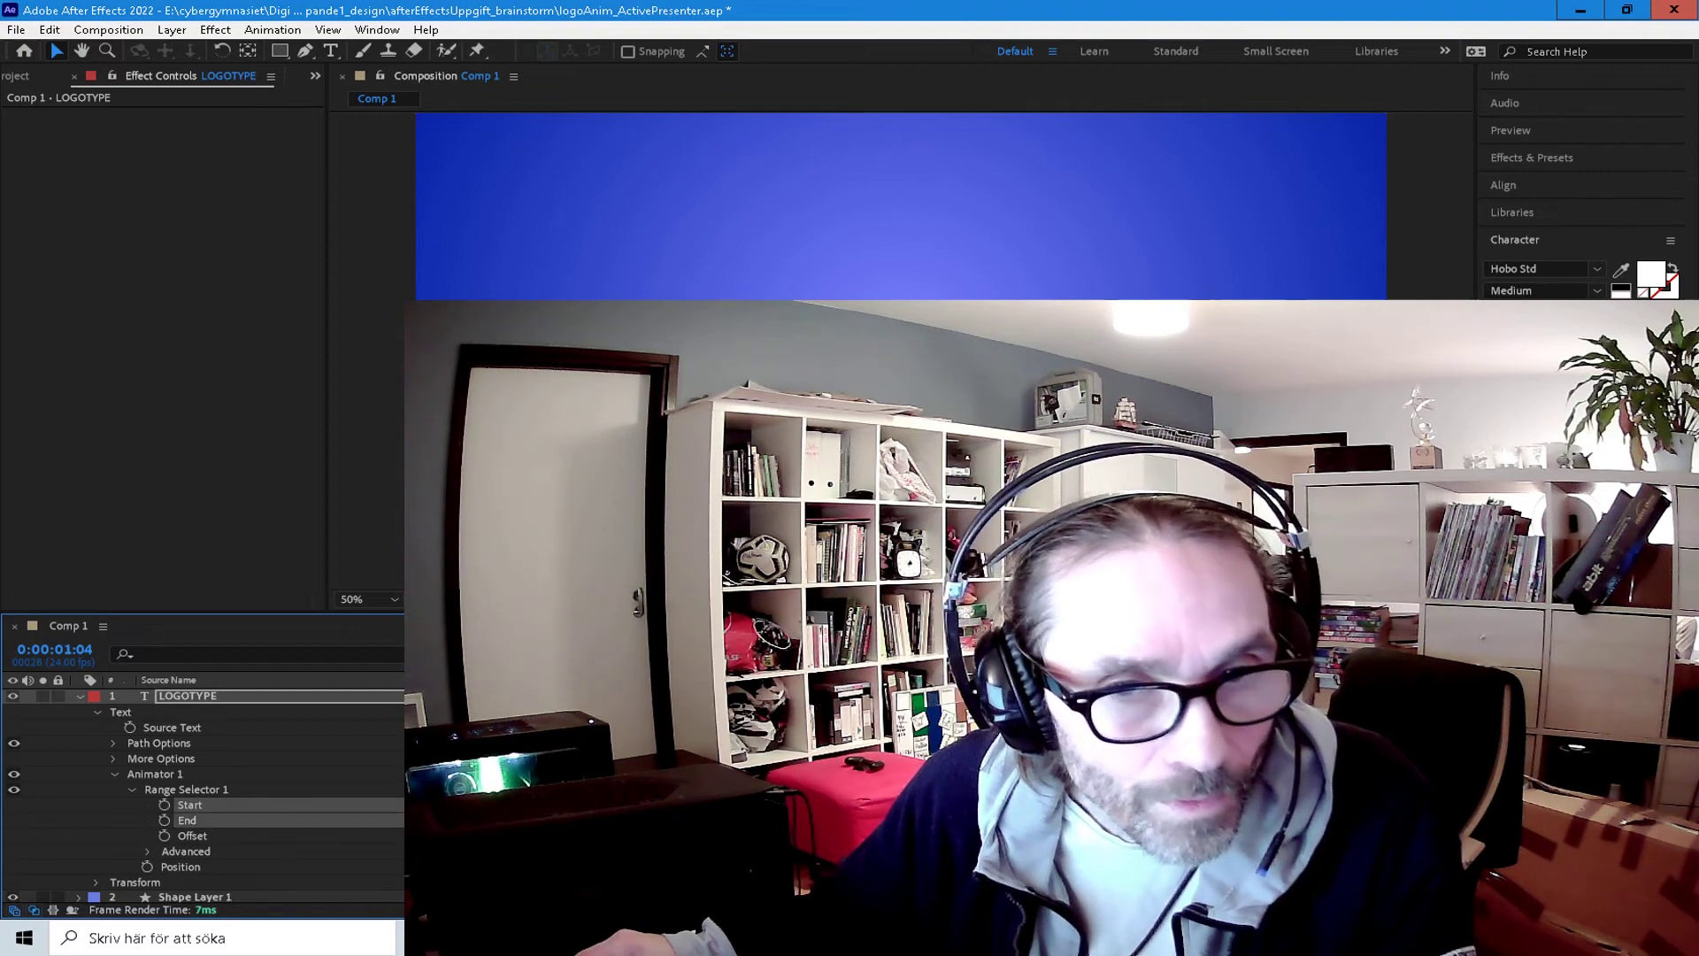
left_click(291, 820)
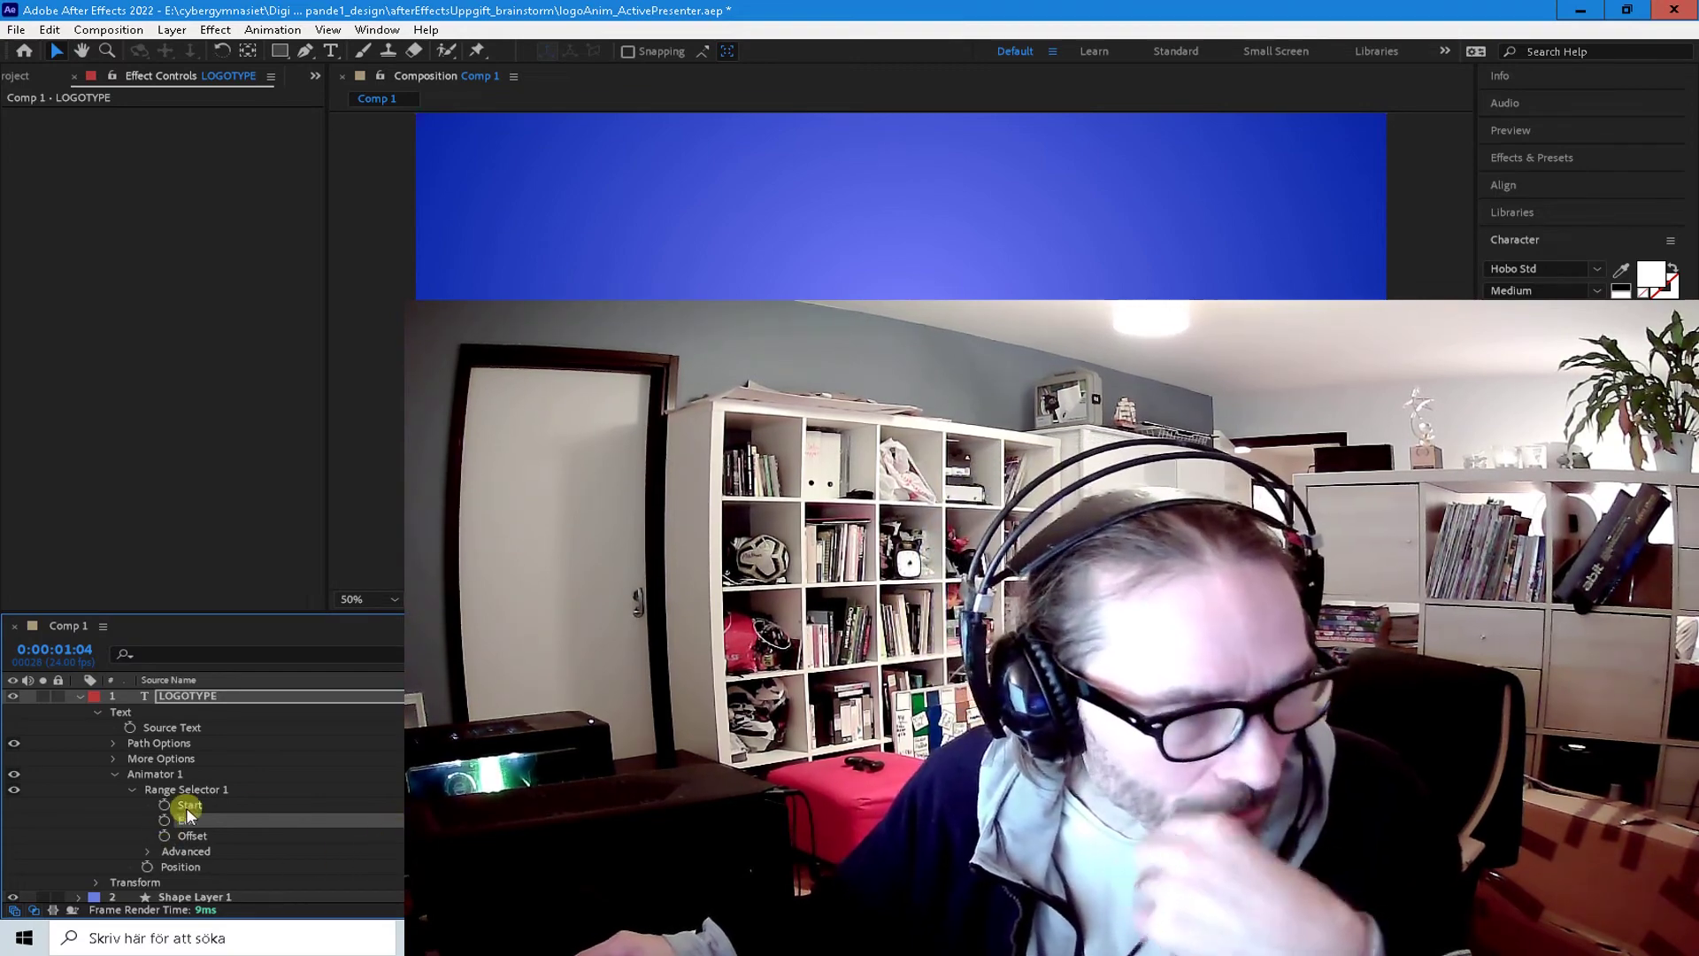
left_click(163, 803)
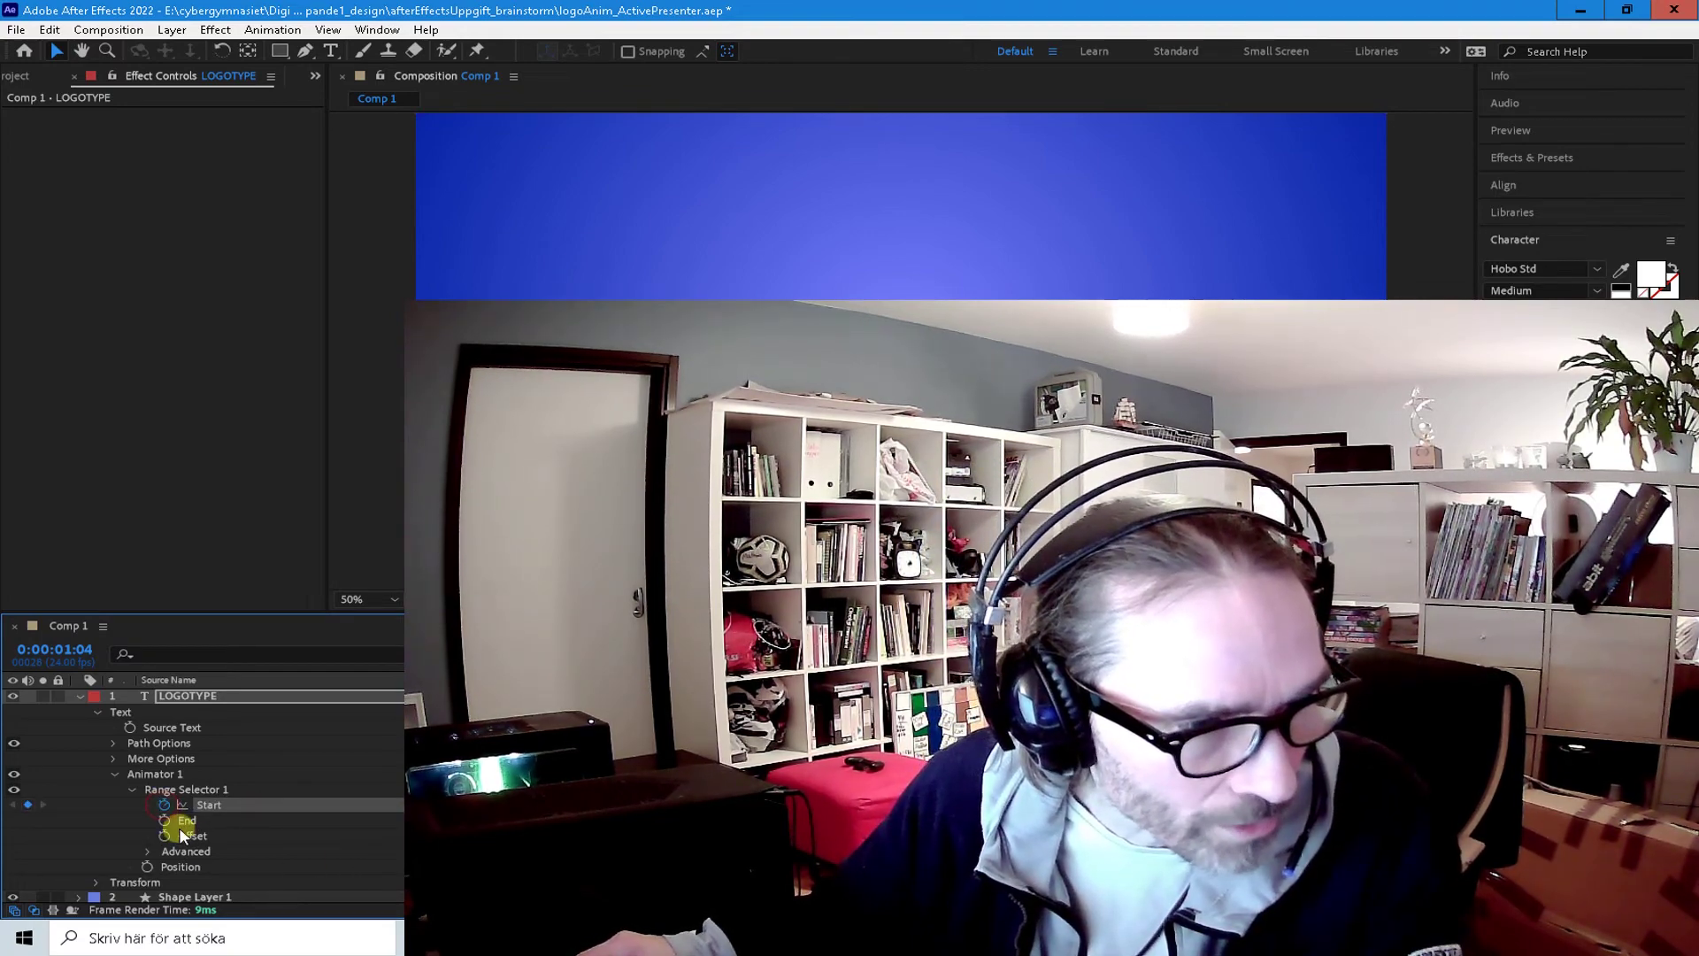
Step: Keyframe the range selector's End and move forward to 0:00:01:11
left_click(164, 820)
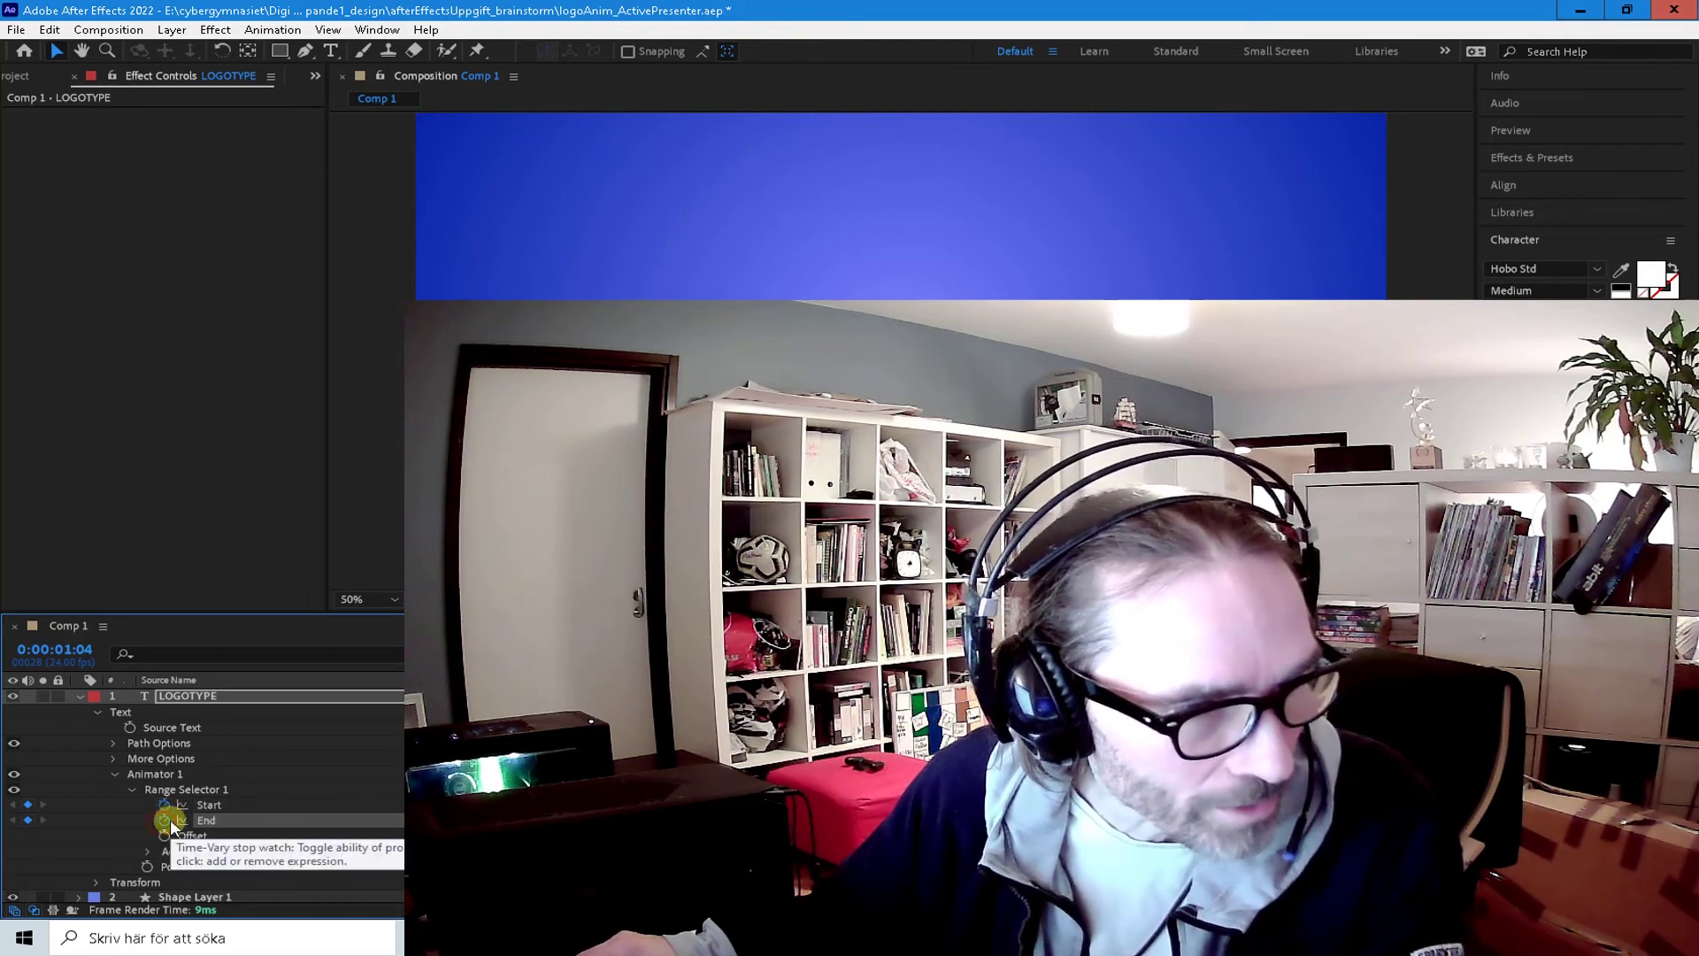
key("ctrl+a")
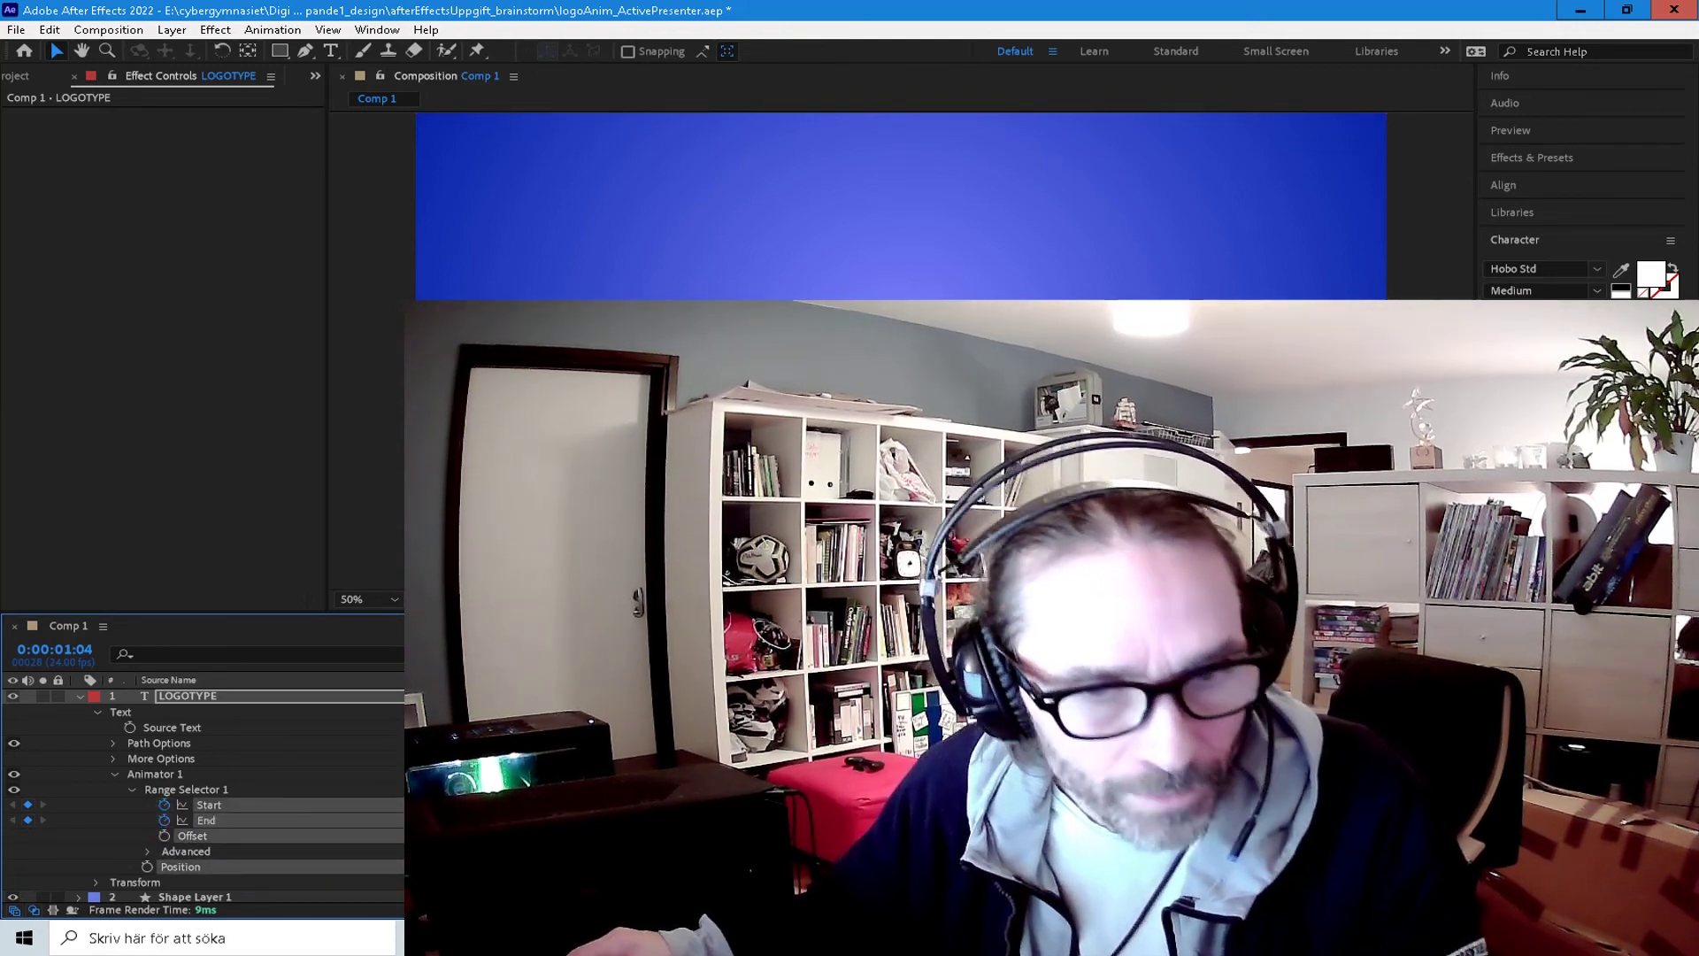
key("Page_Down")
key("Page_Down")
key("Page_Down")
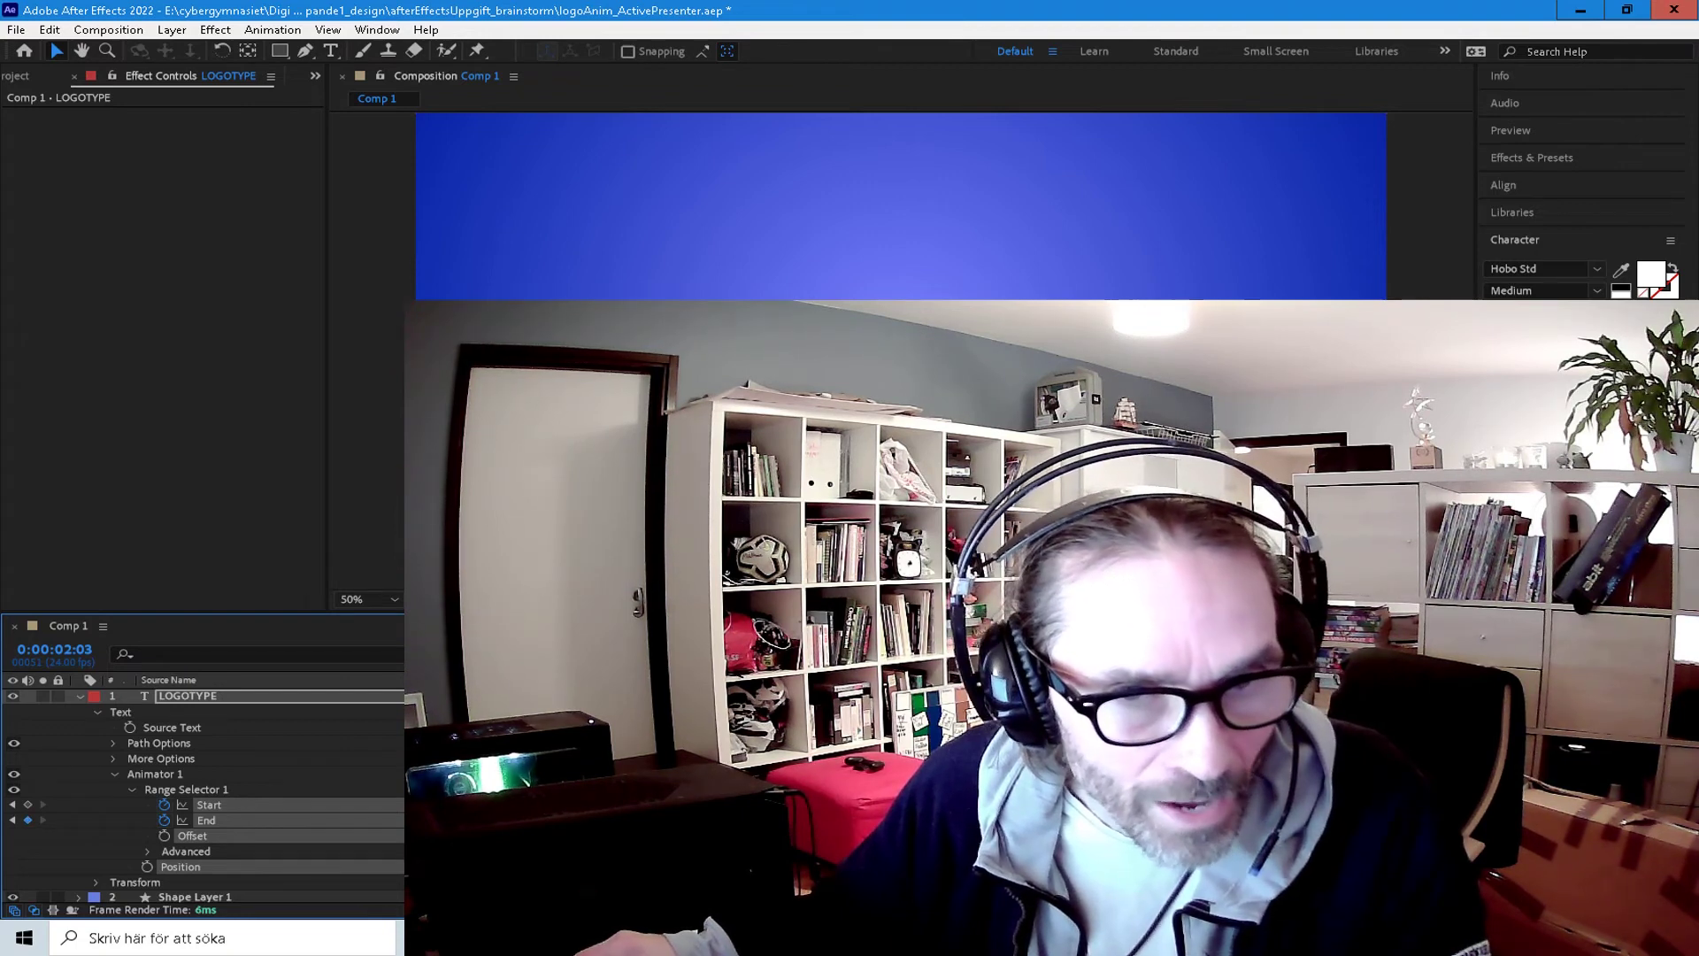
left_click(226, 871)
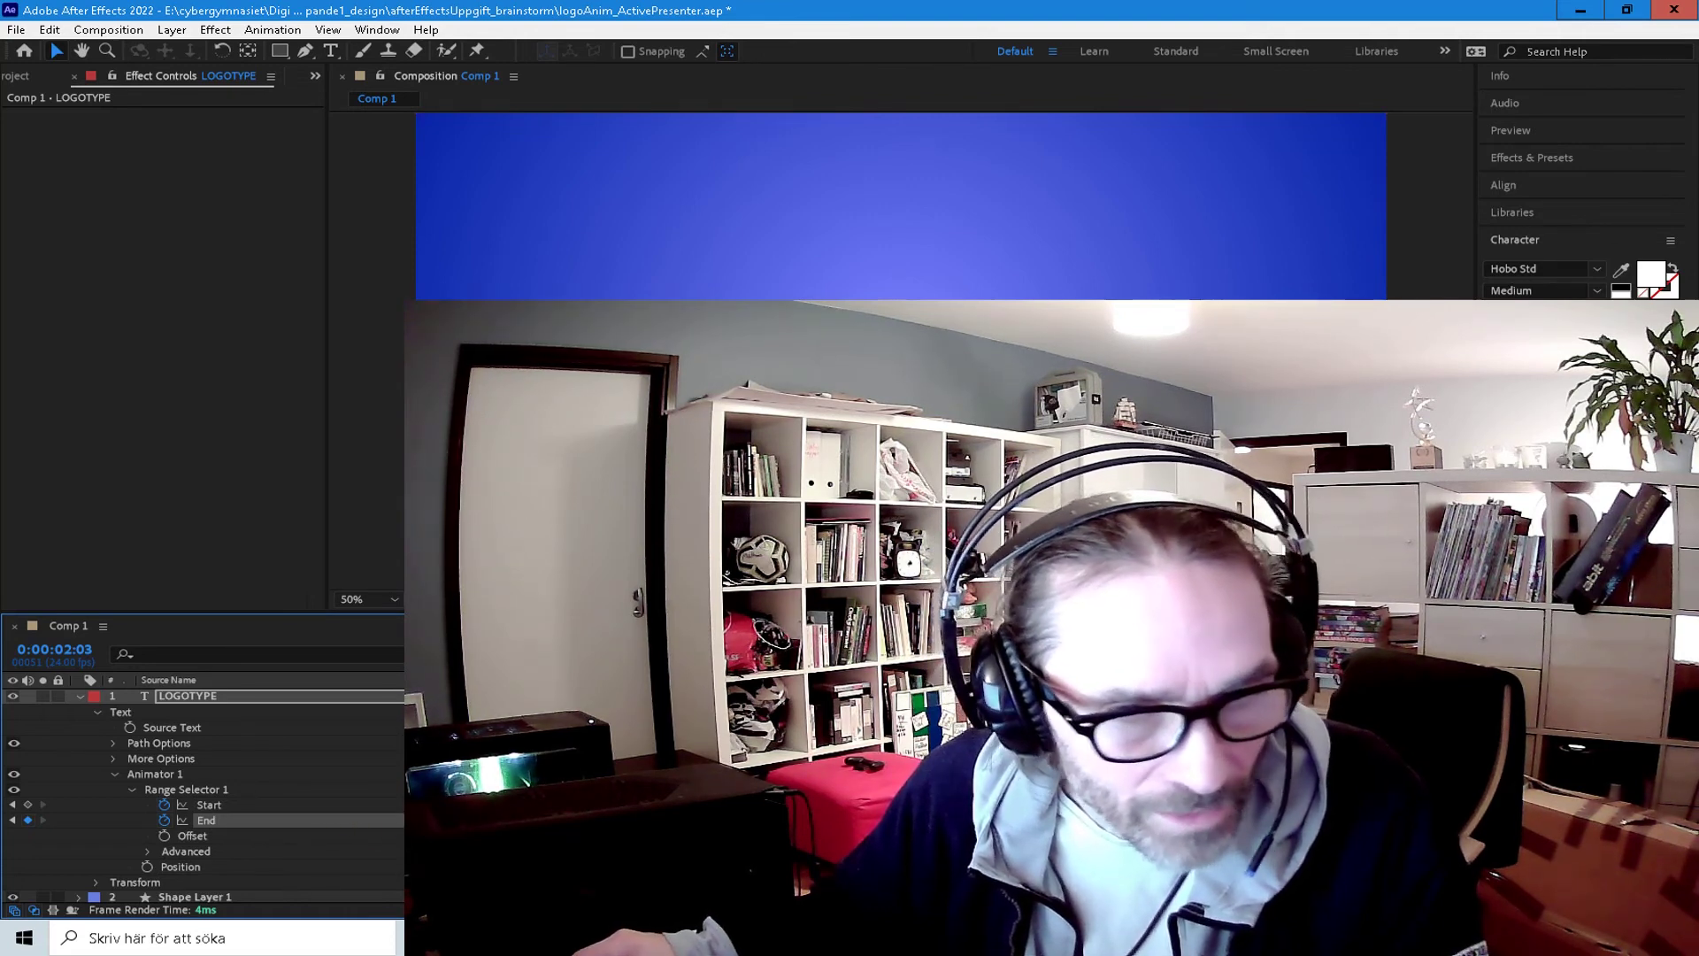
Step: Remove all keyframes from Start and return to End's keyframe
left_click(399, 804)
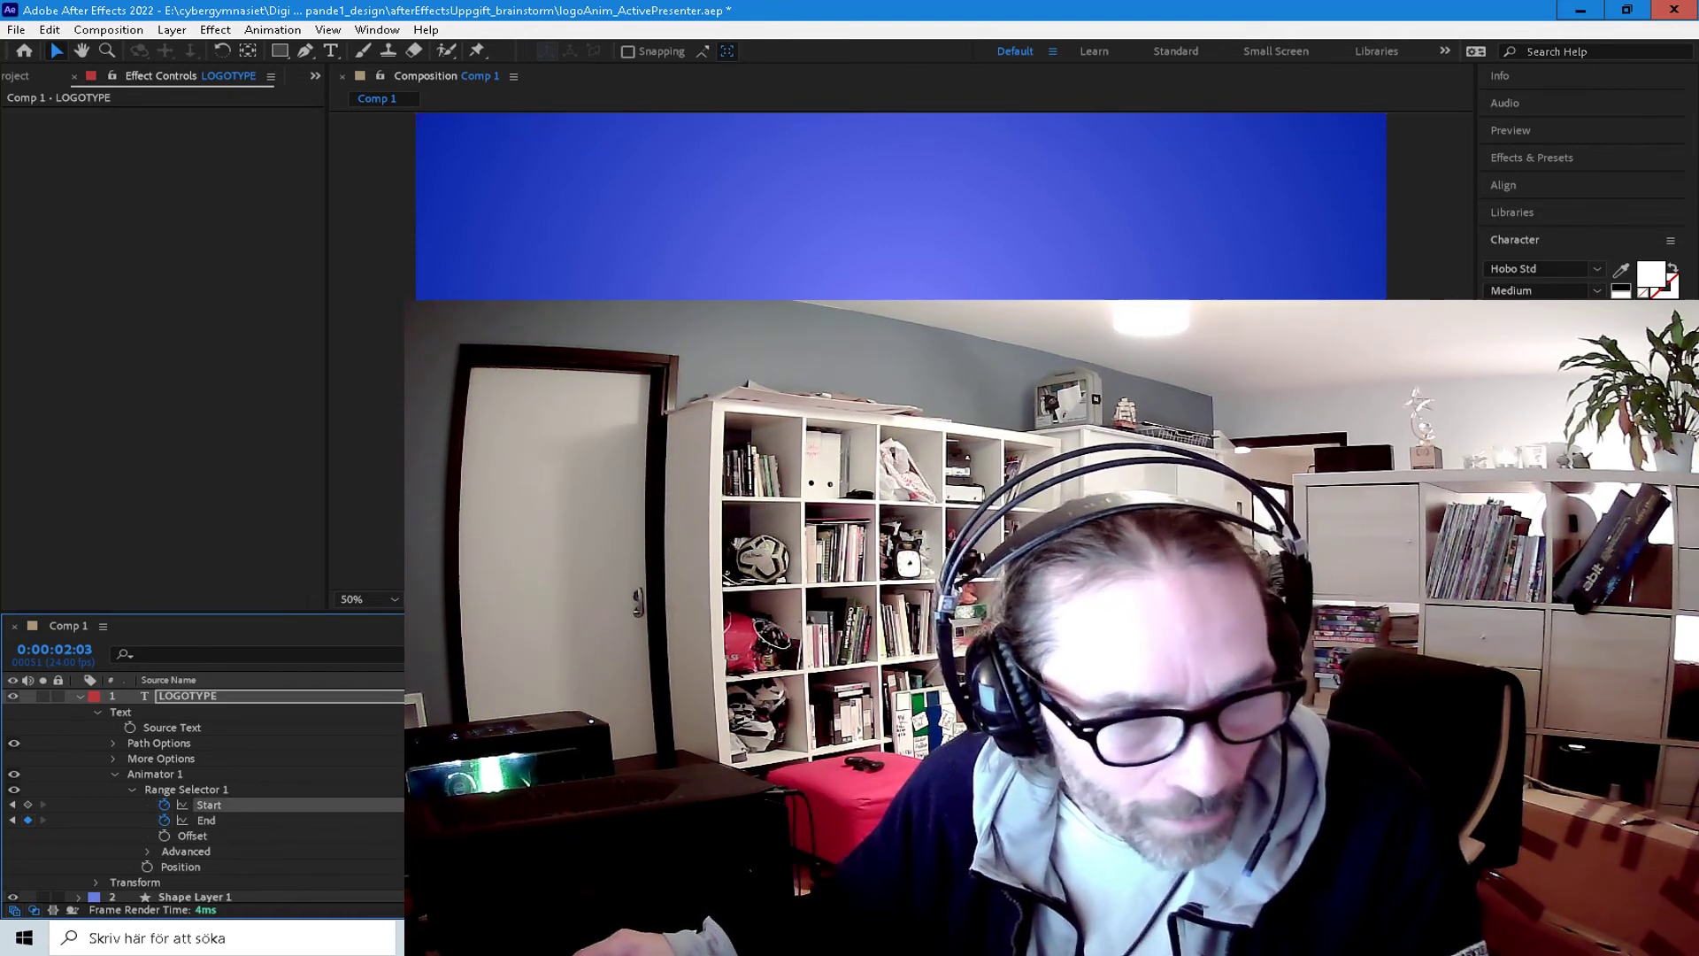
left_click(164, 806)
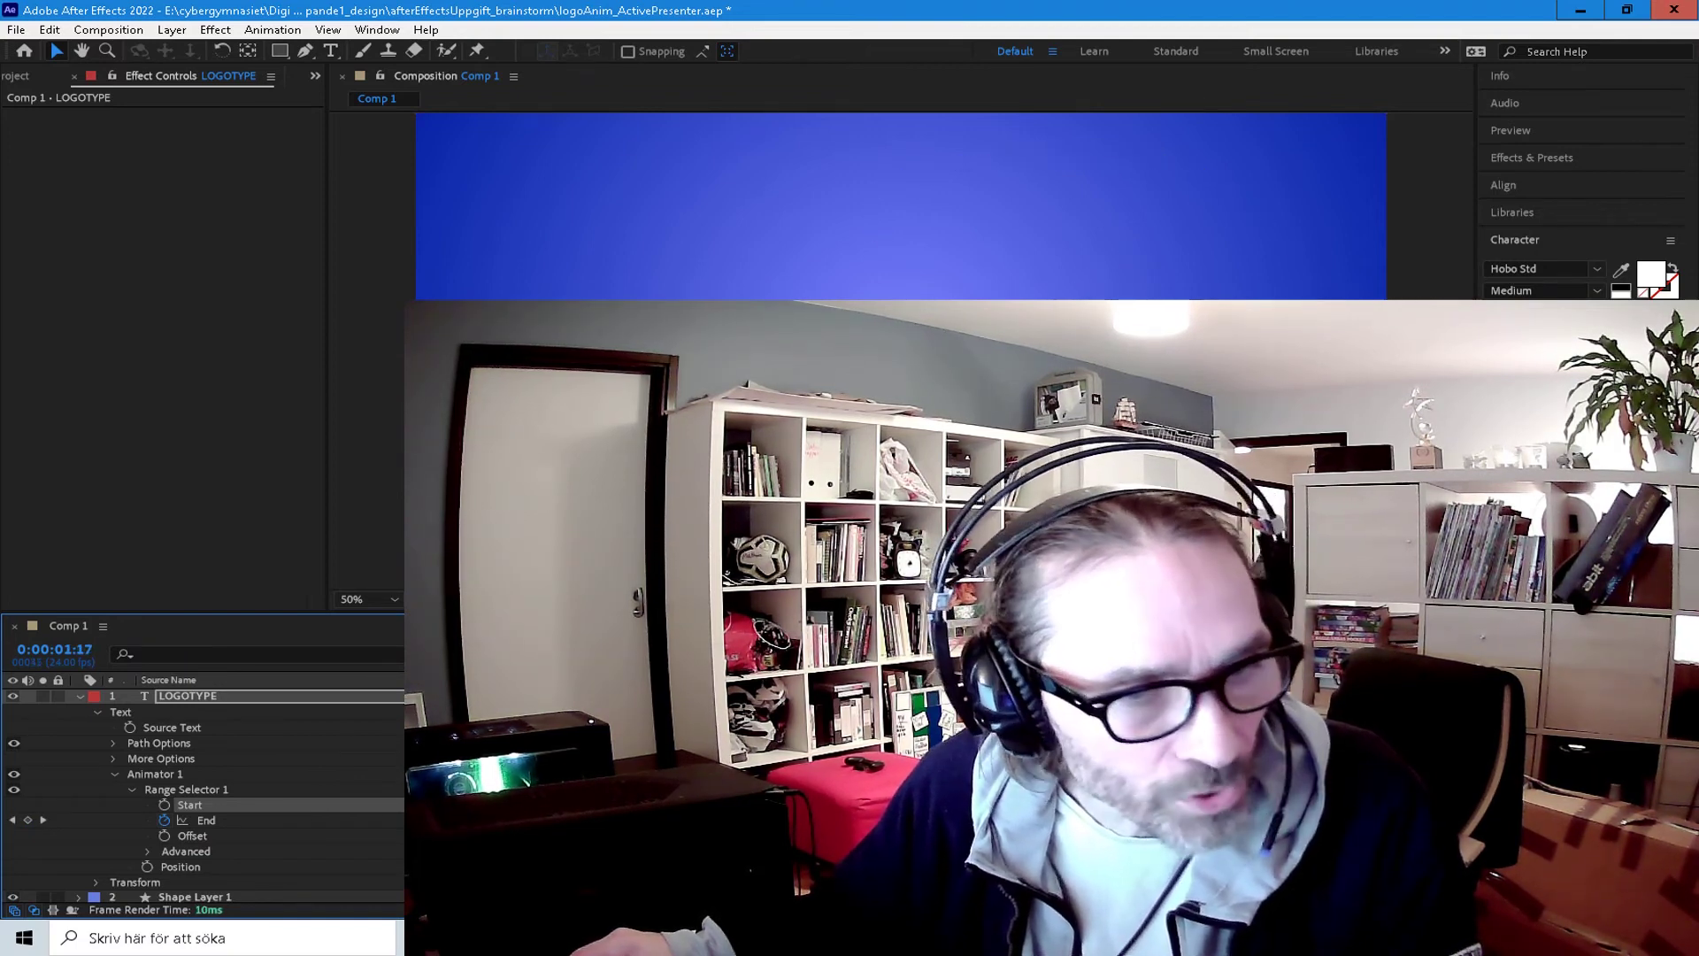
key("j")
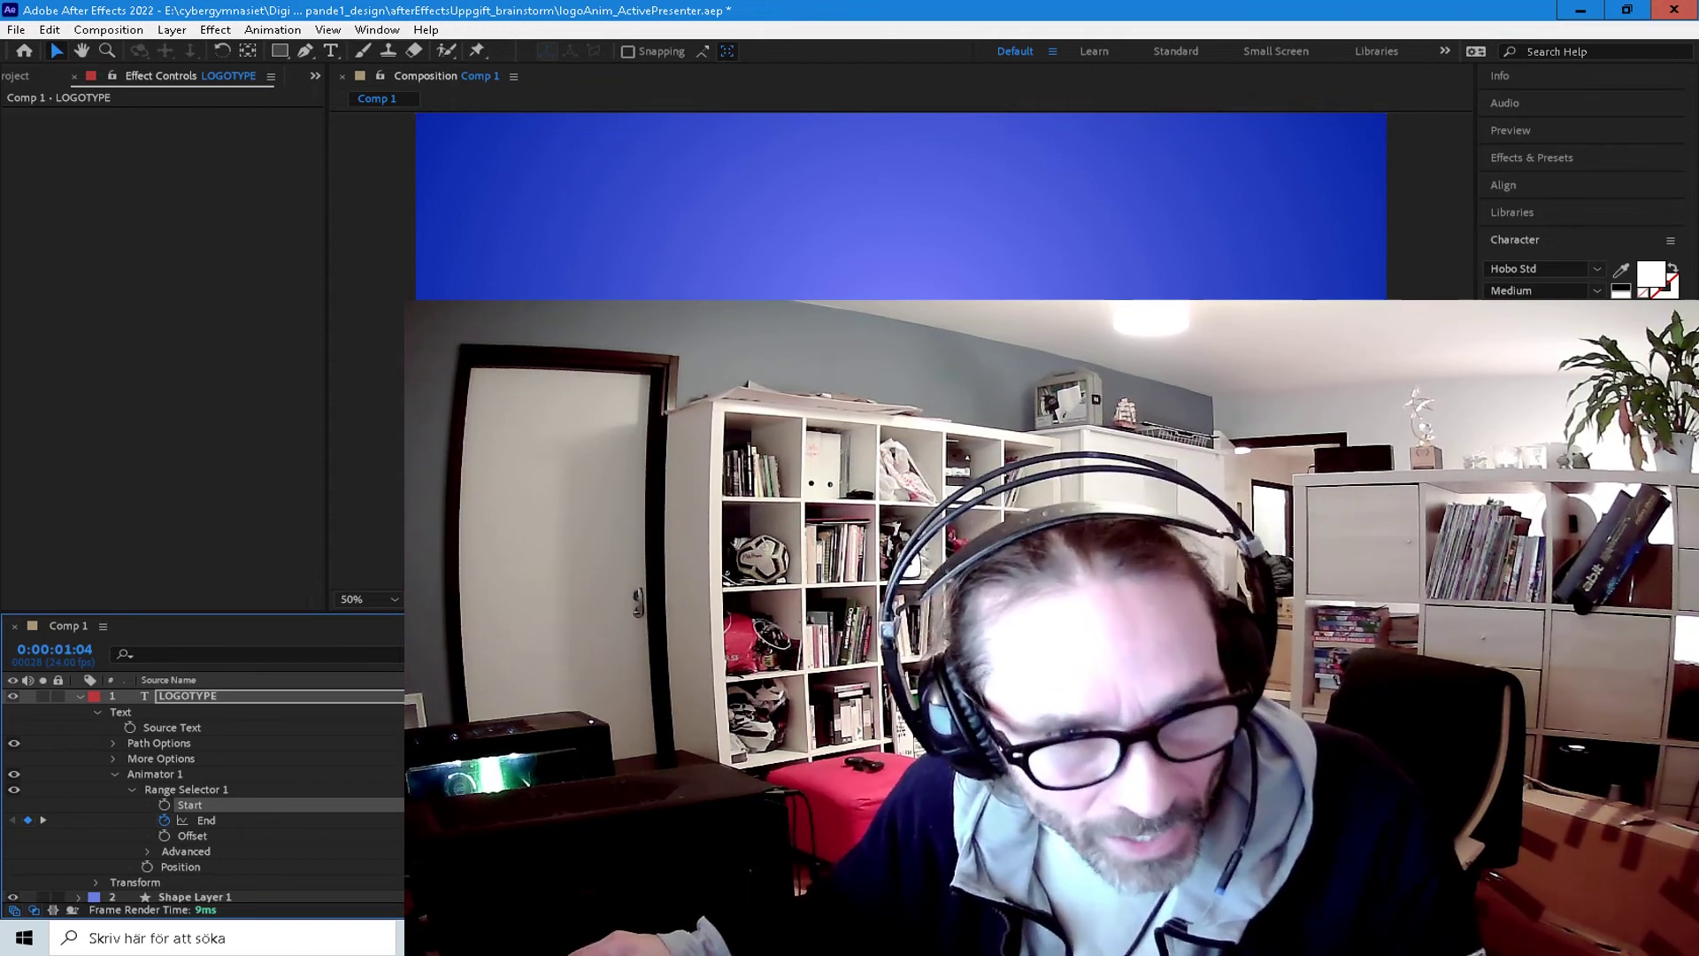
Step: Add Opacity, Scale and Rotation properties to Animator 1 alongside Position
left_click(460, 876)
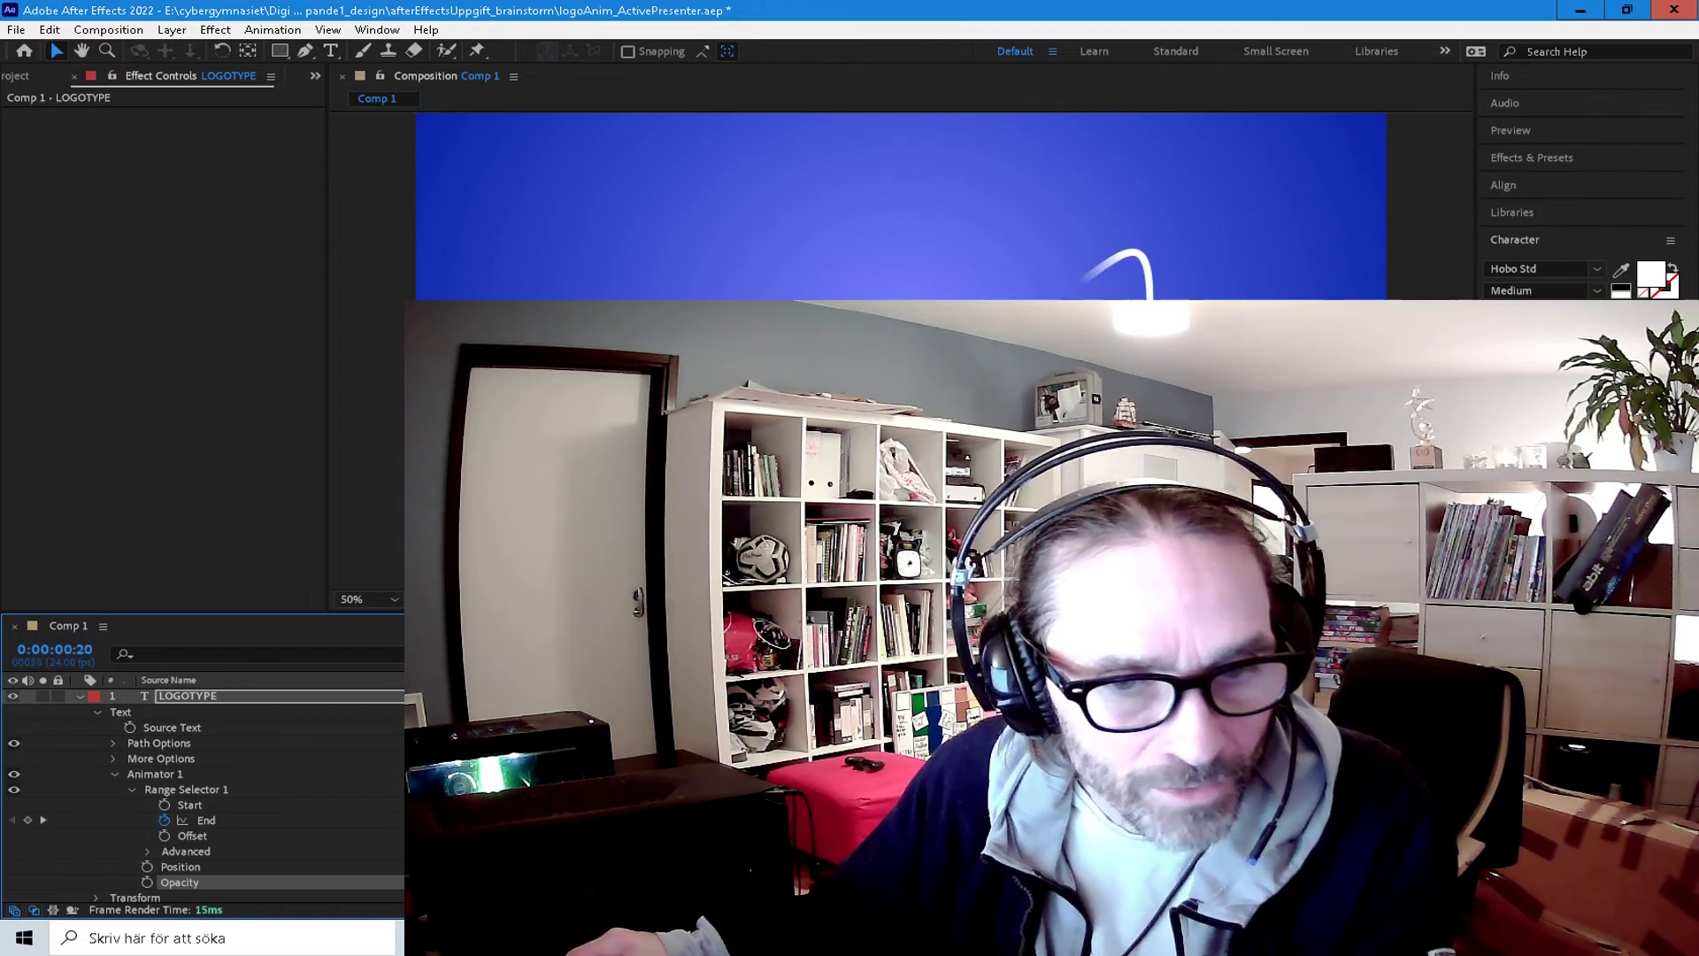
key("j")
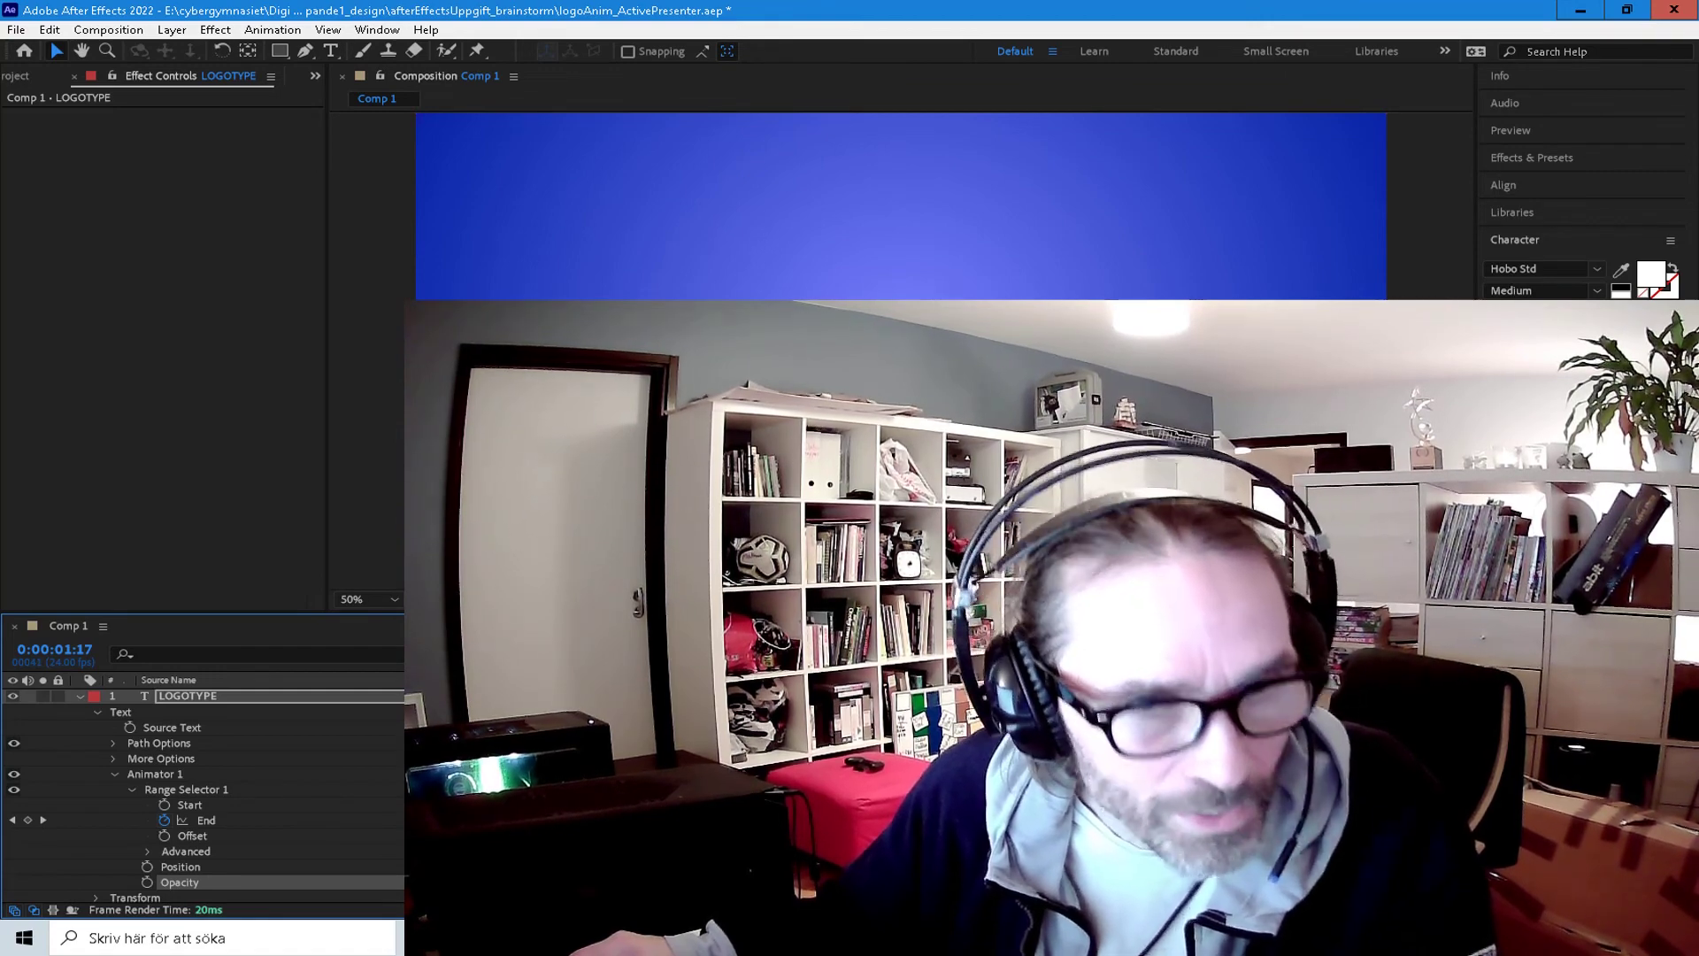
left_click(174, 882)
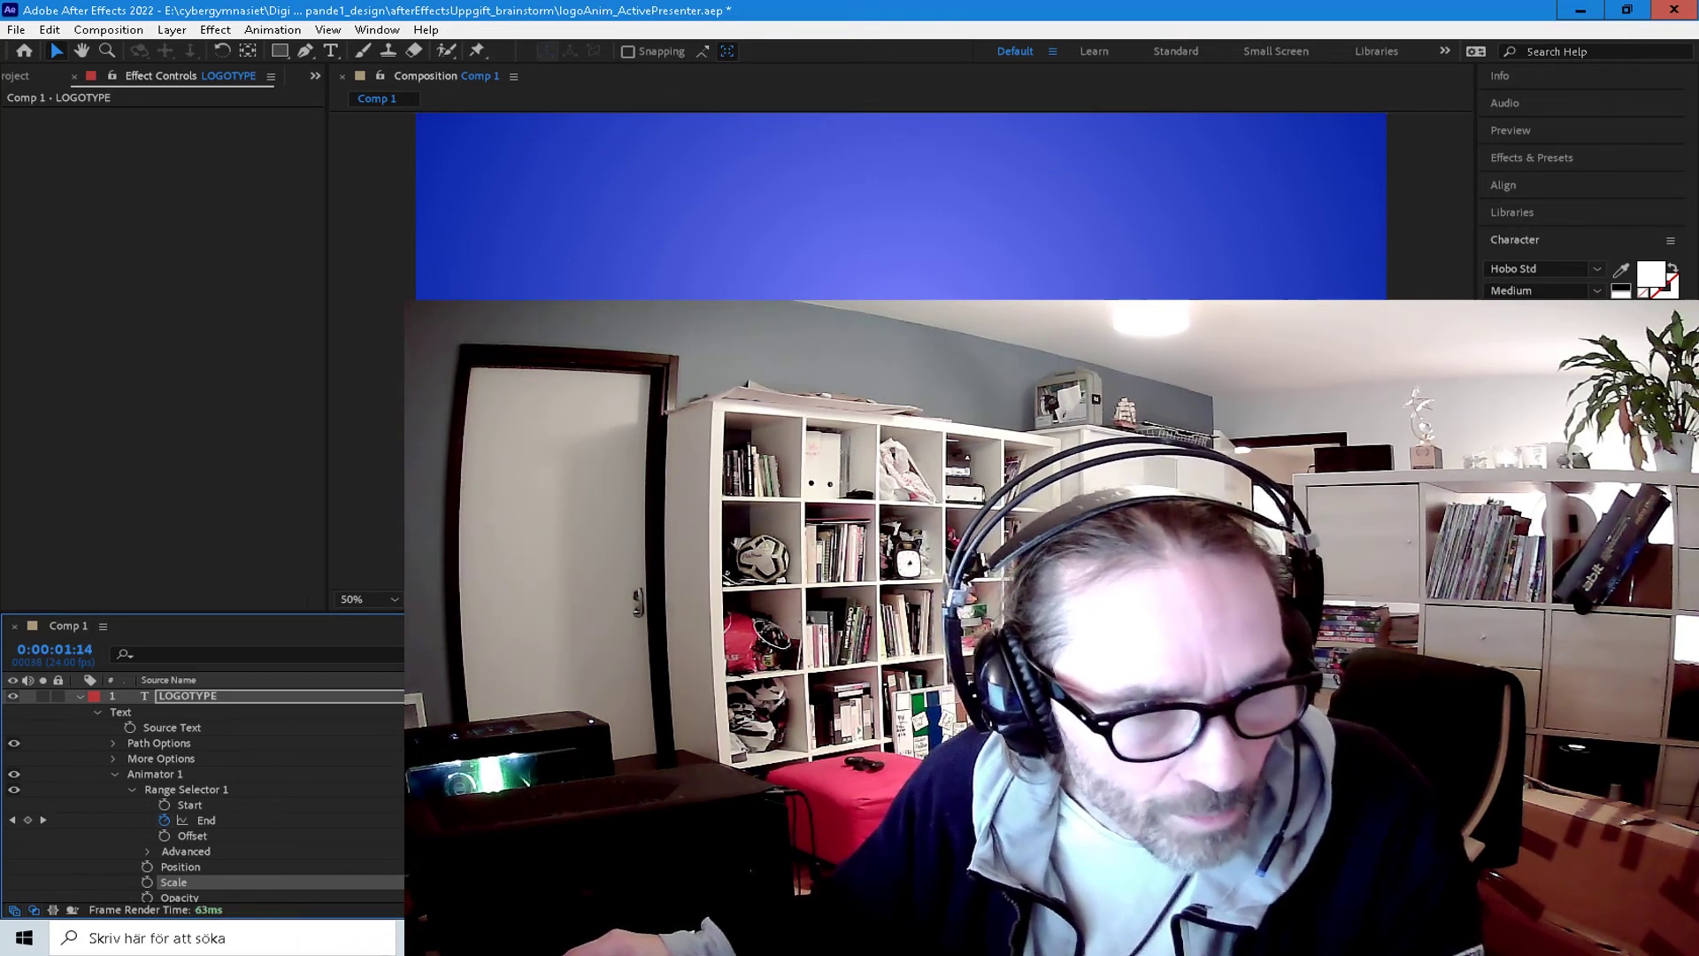
left_click(460, 850)
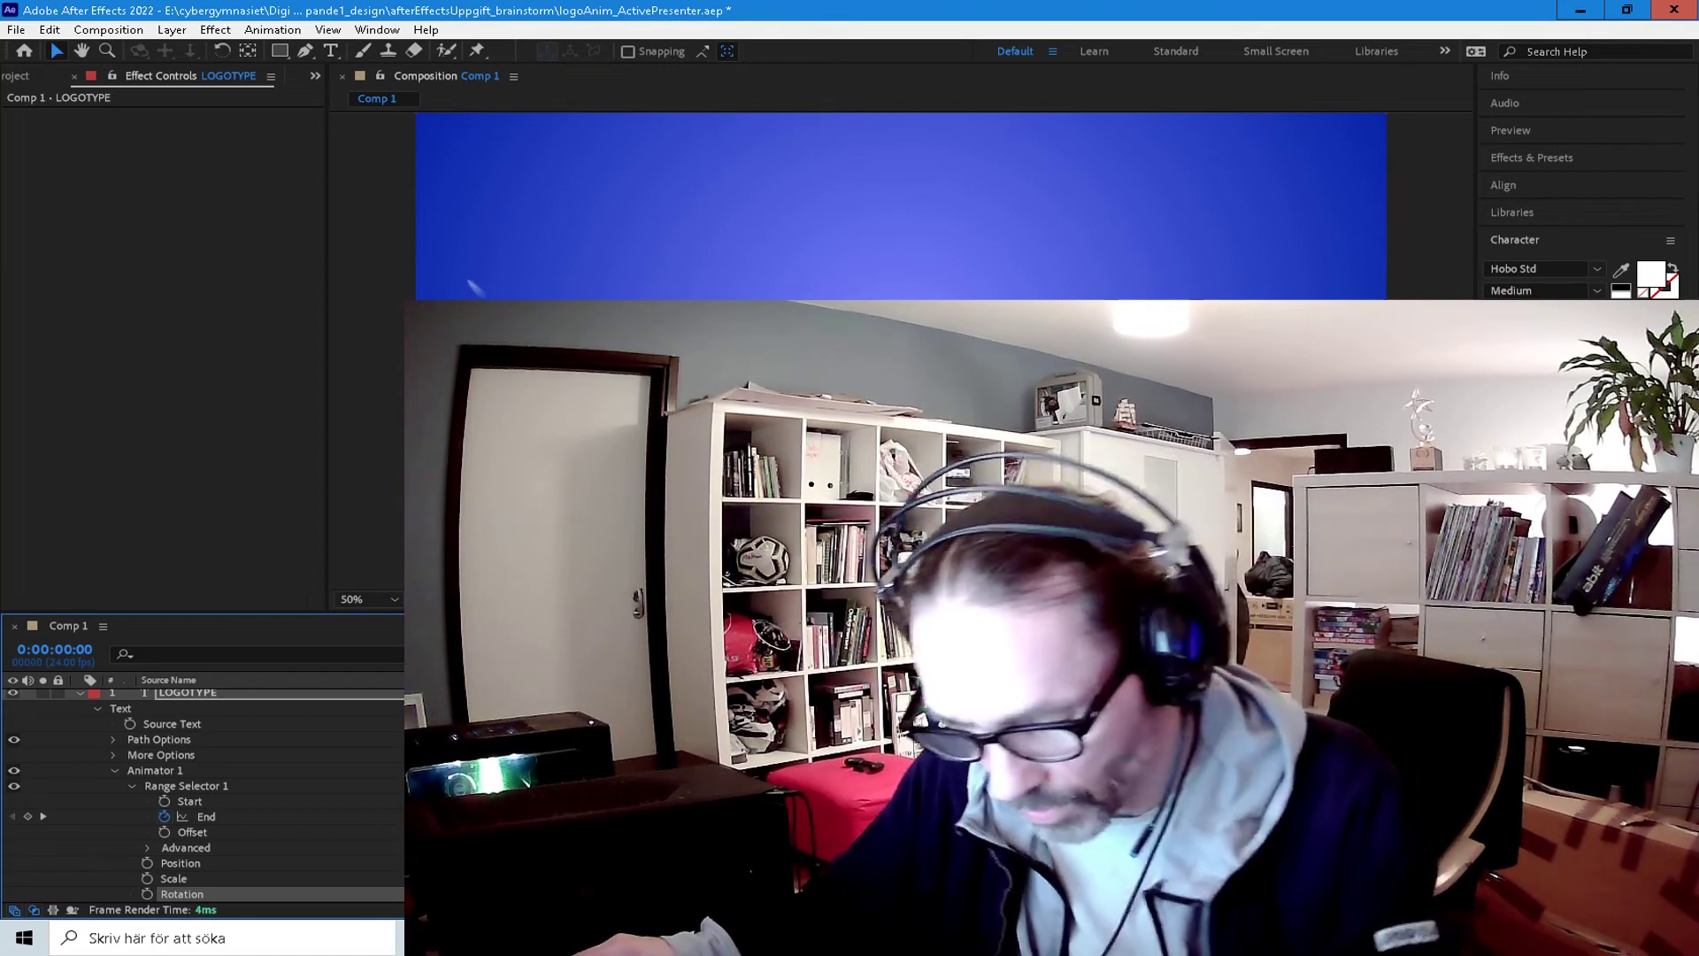
key("Home")
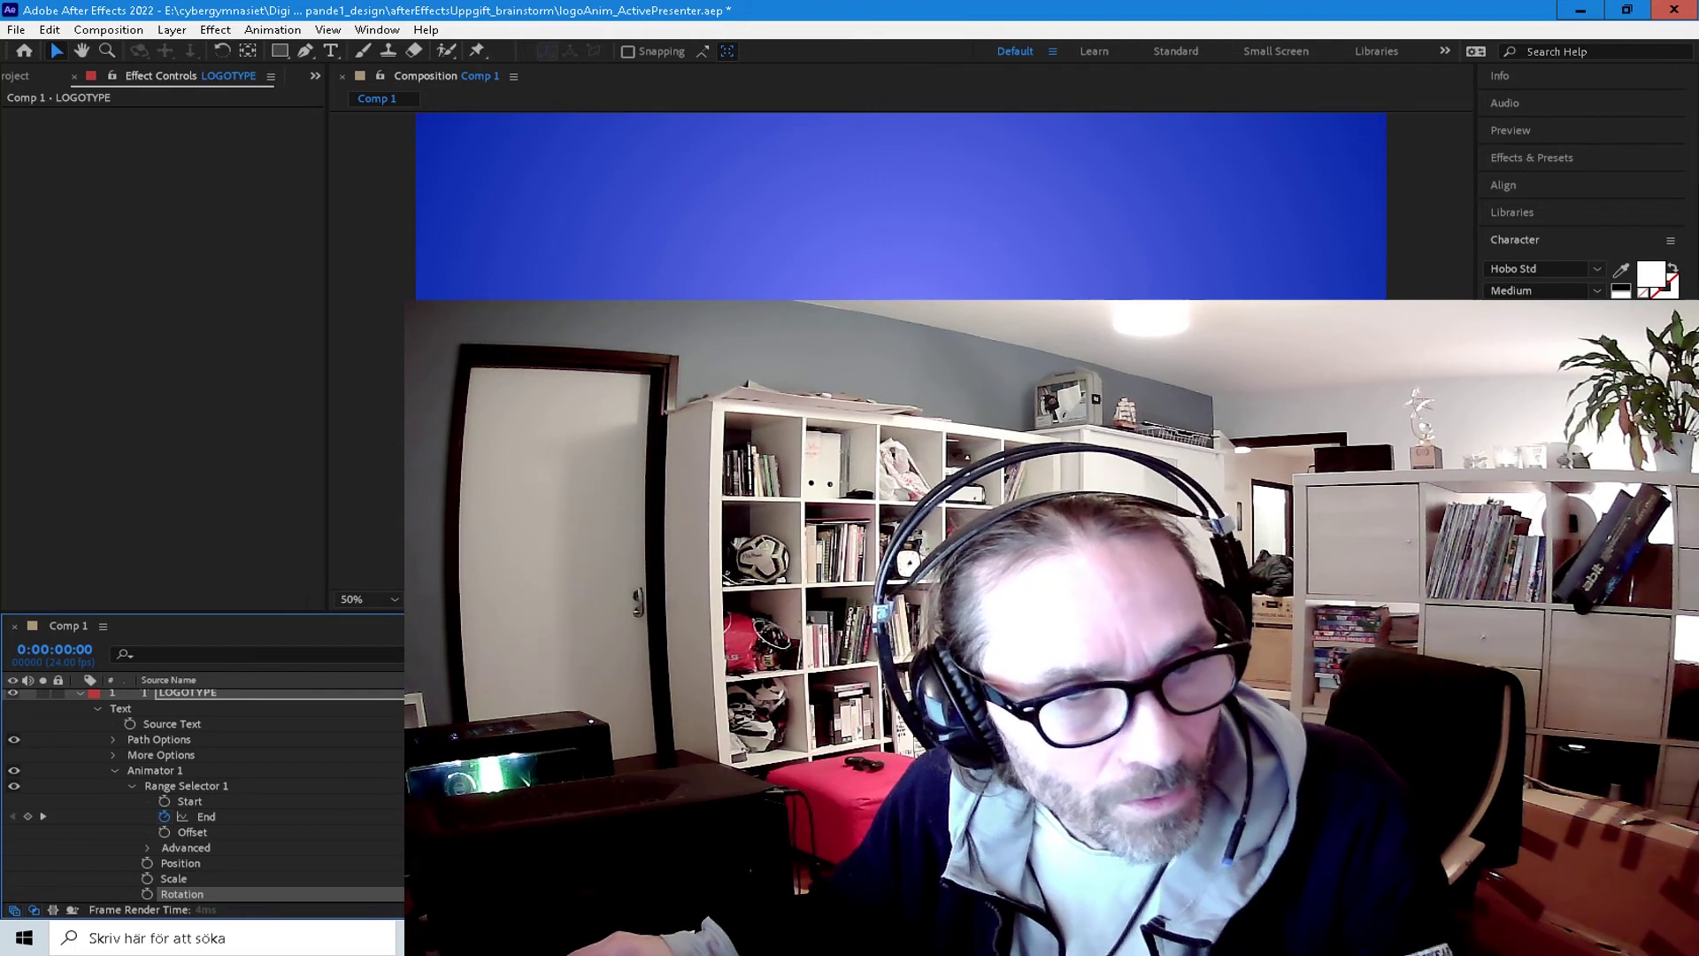
key("k")
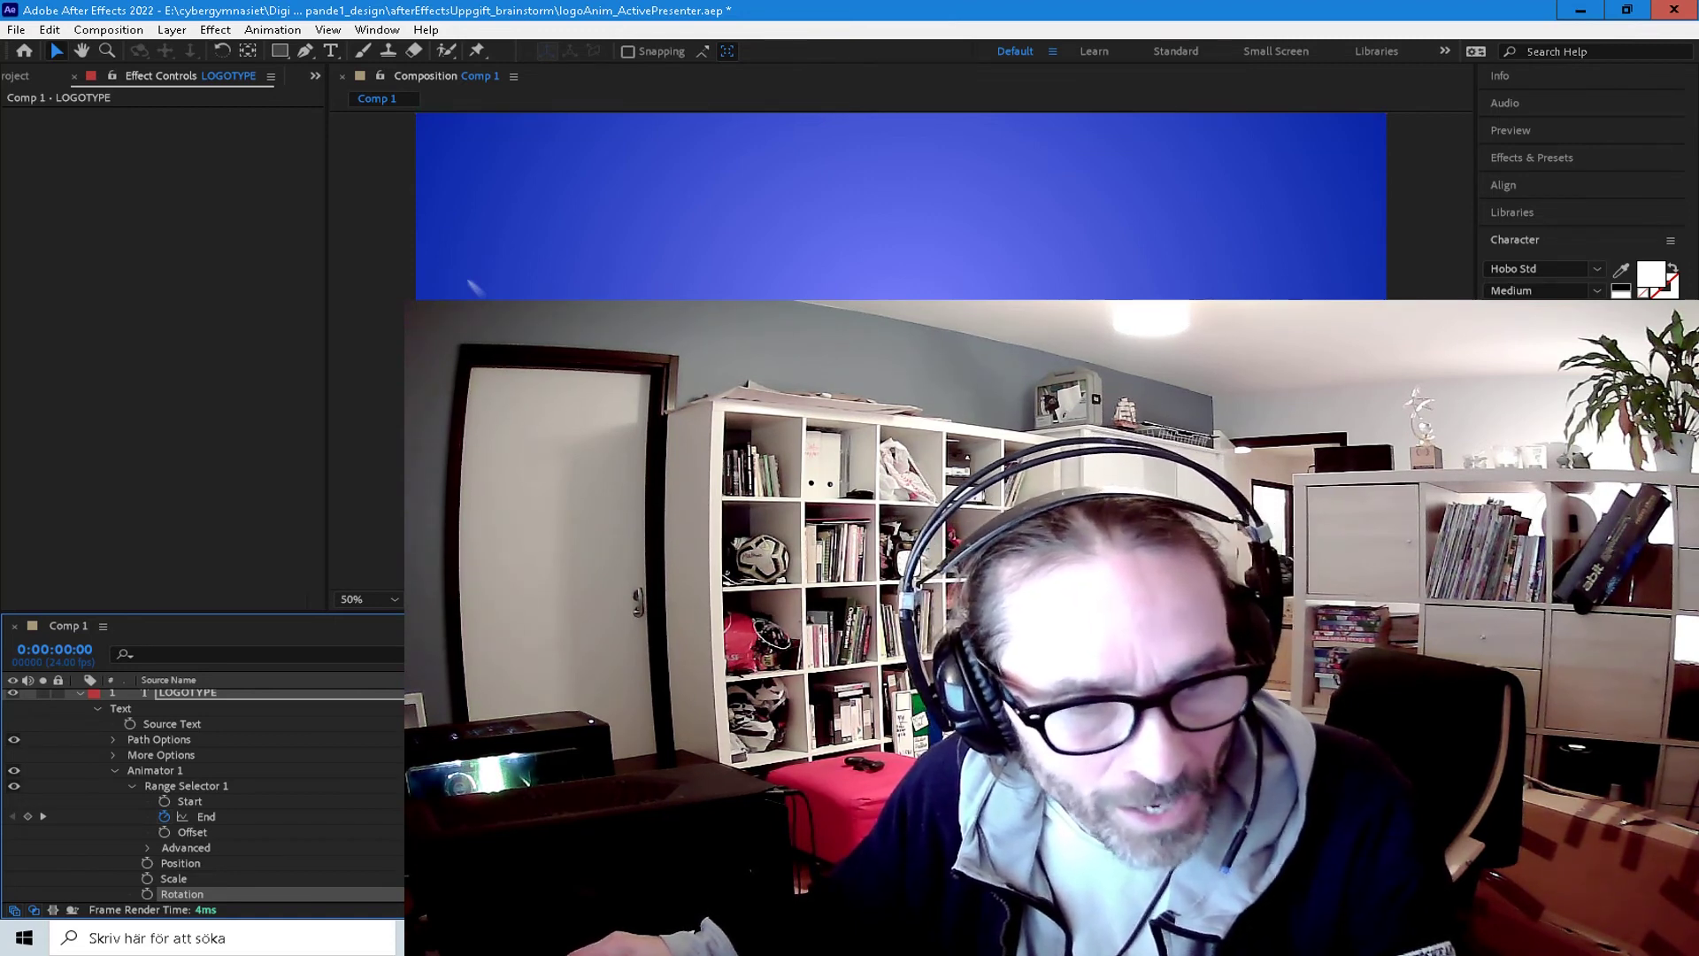
key("space")
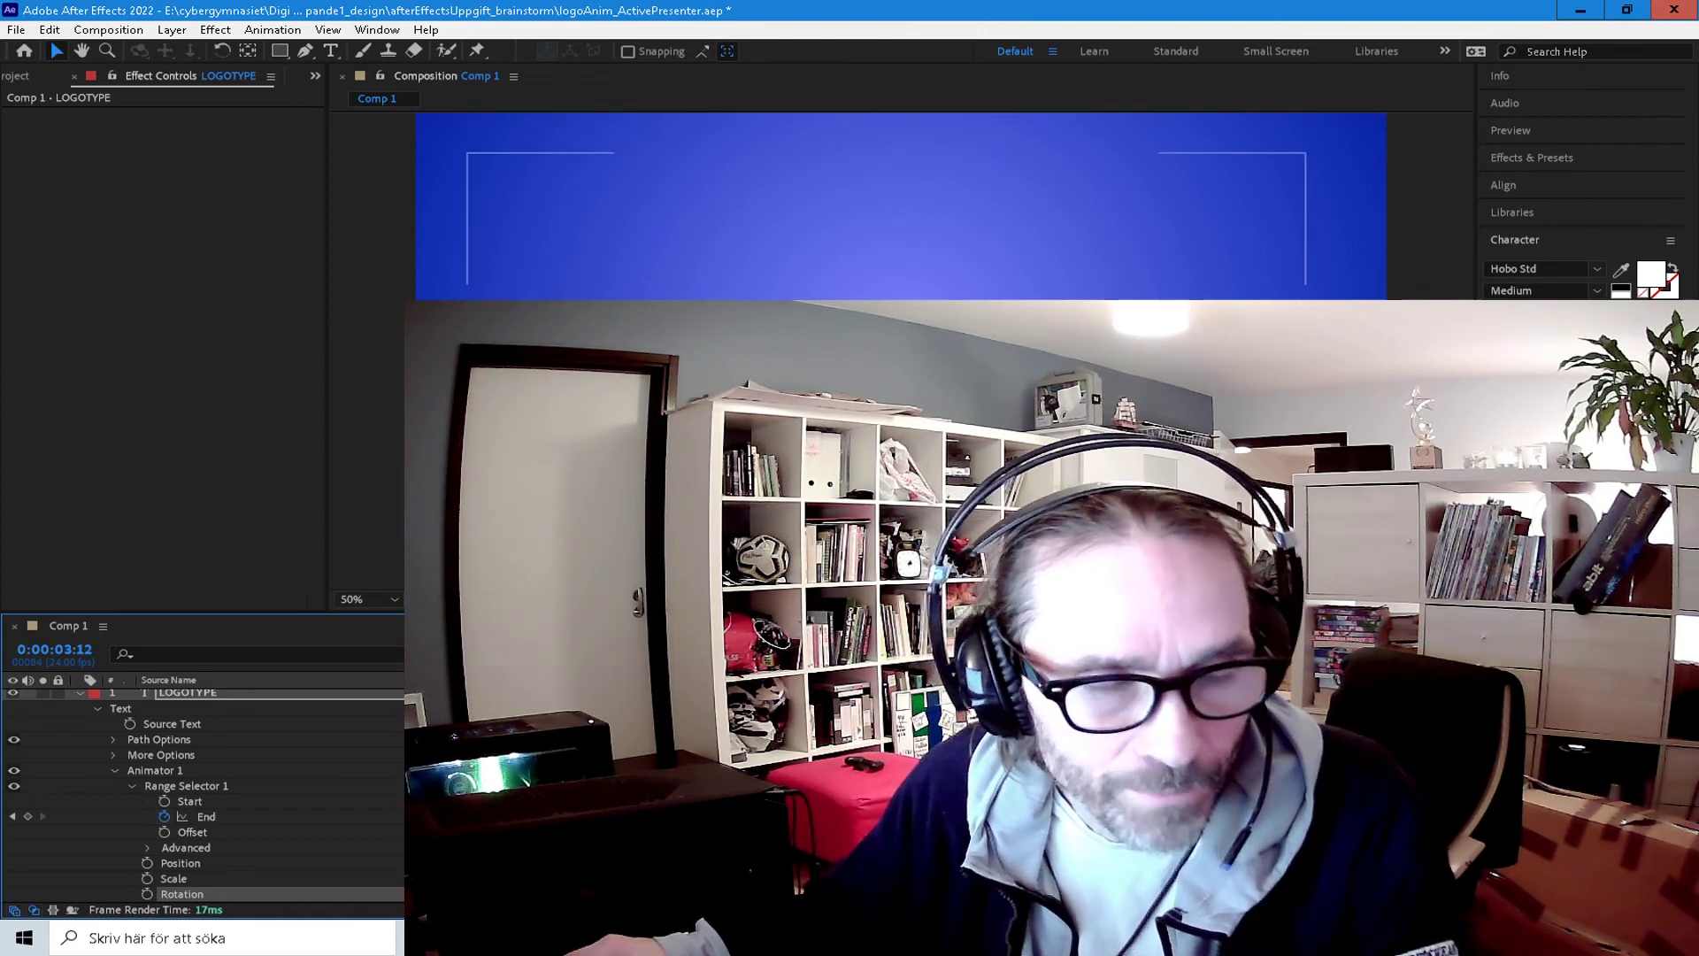
key("Page_Up")
key("Page_Up")
key("Page_Up")
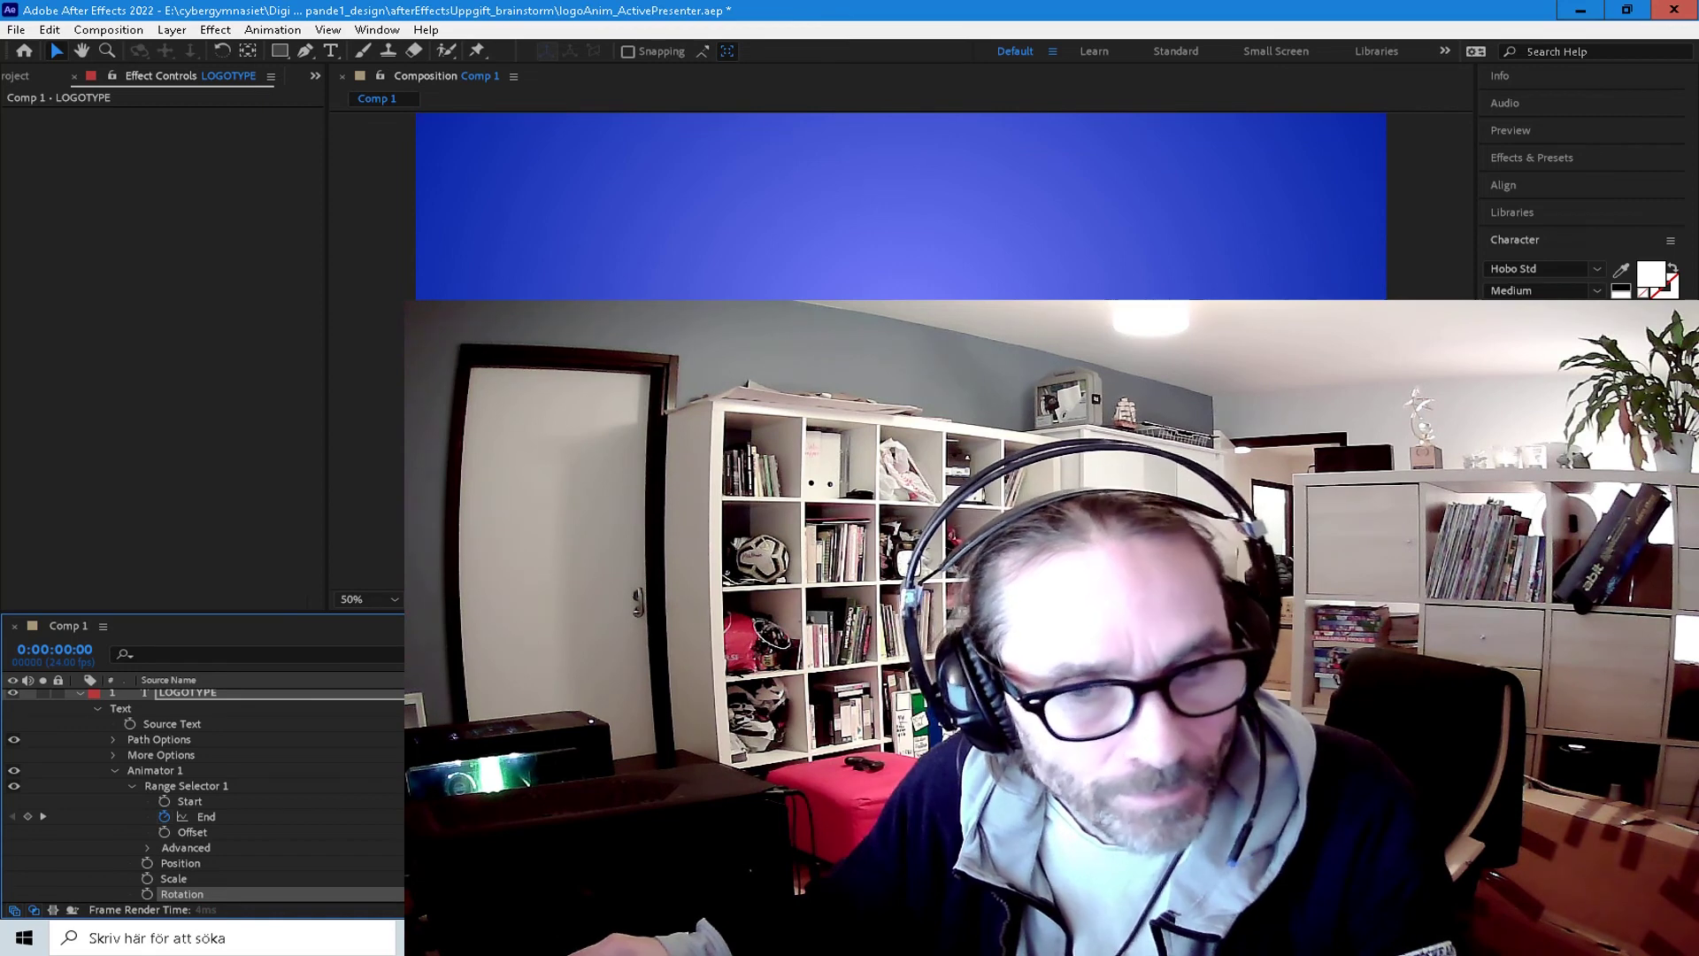
key("k")
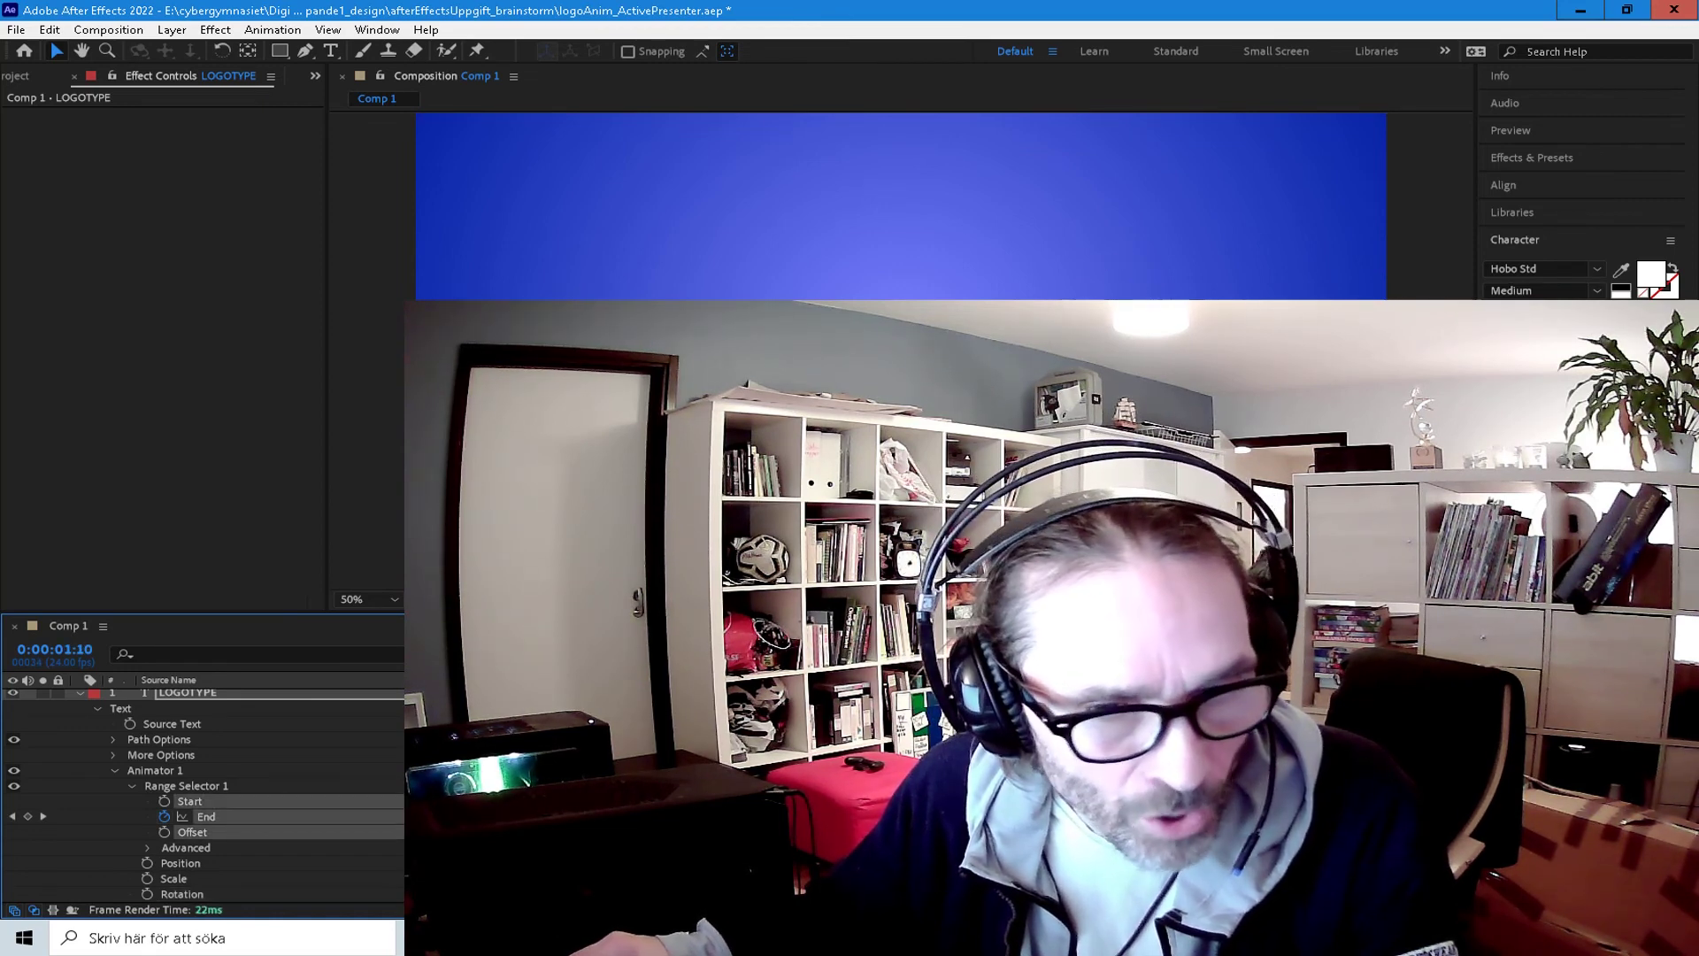
left_click(189, 799)
left_click(200, 786)
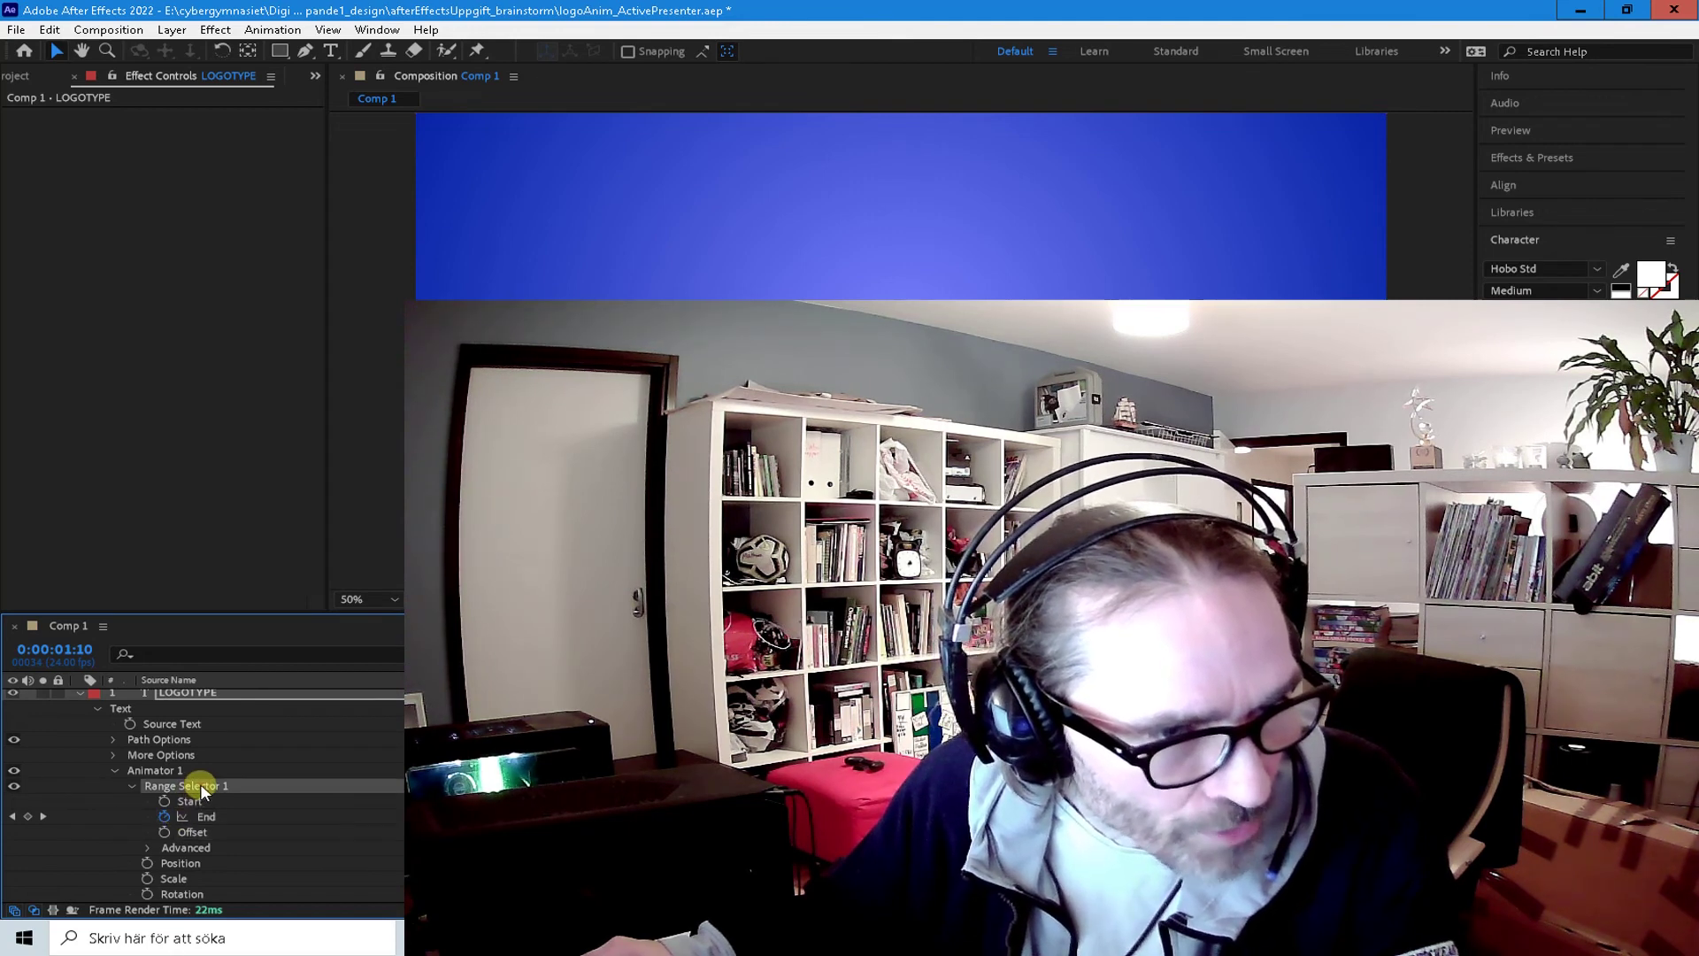
left_click(210, 809)
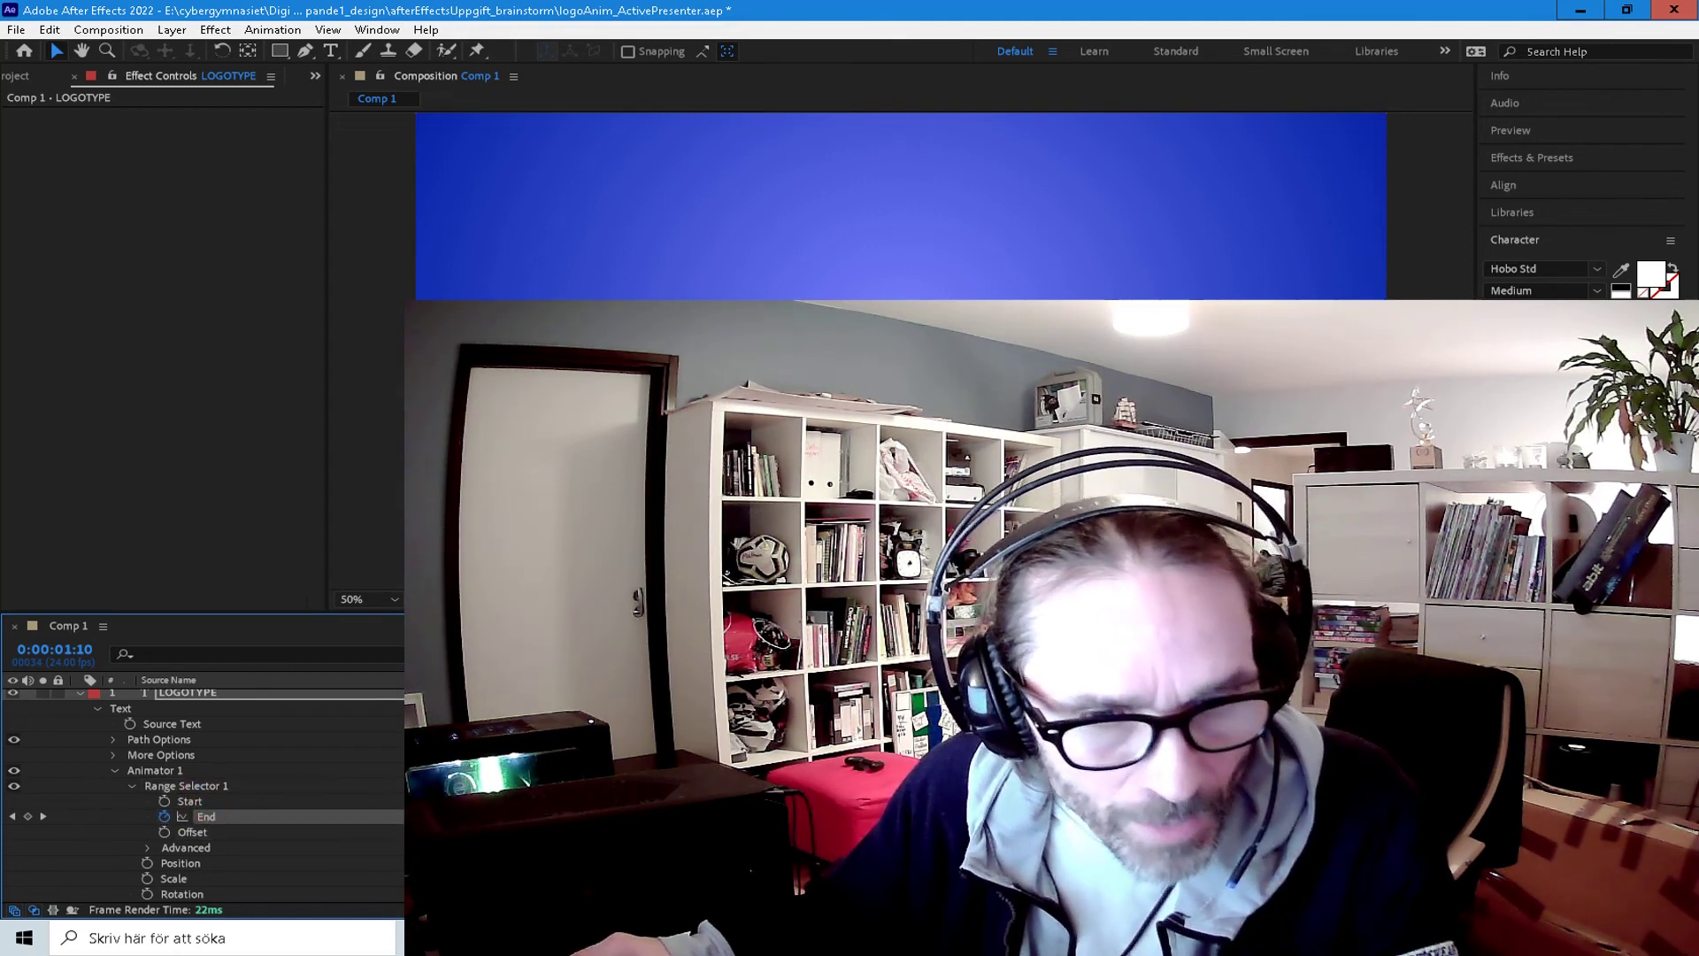
left_click(207, 815)
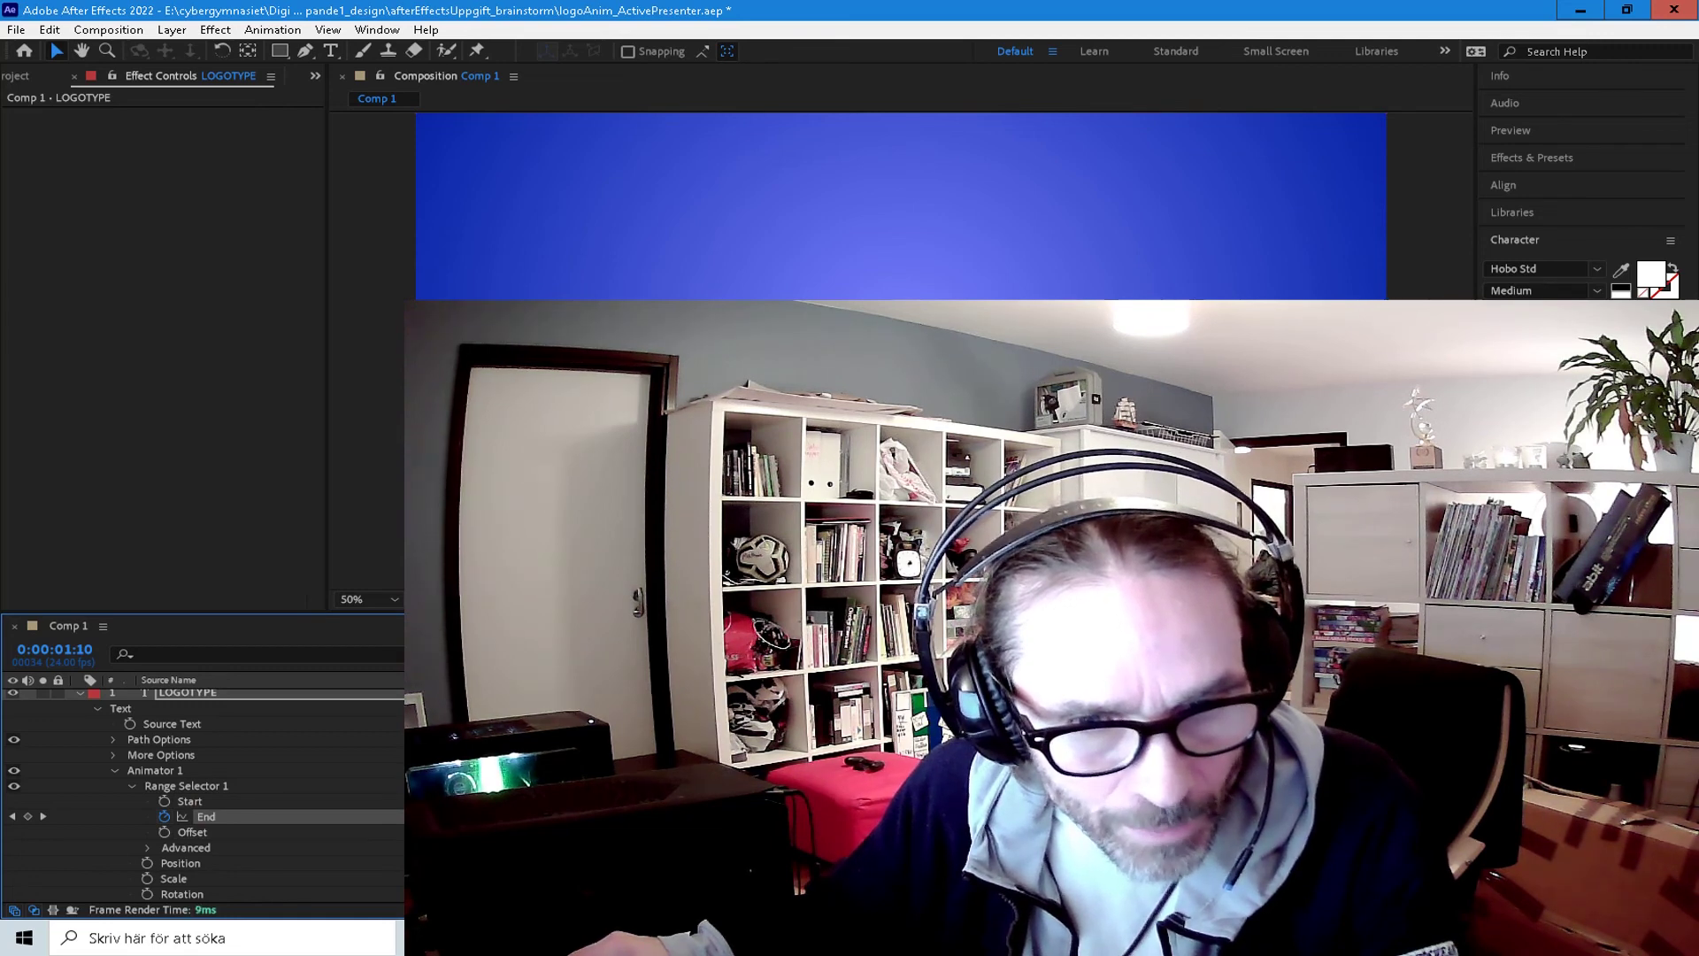
key("Home")
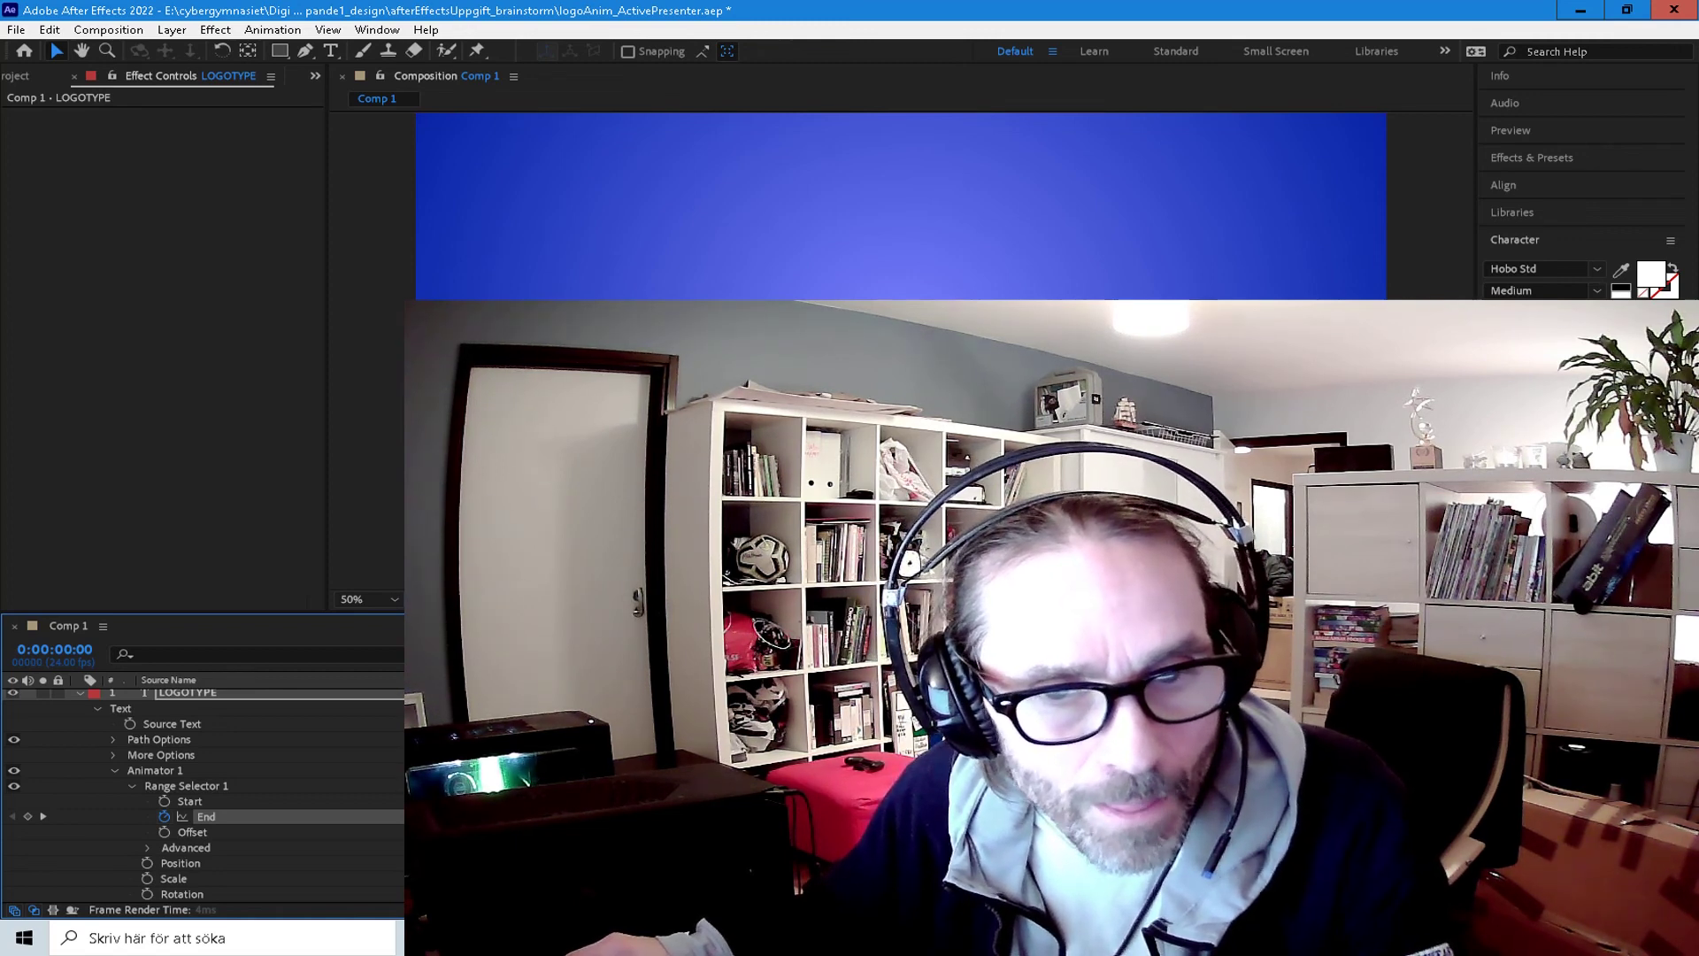
key("space")
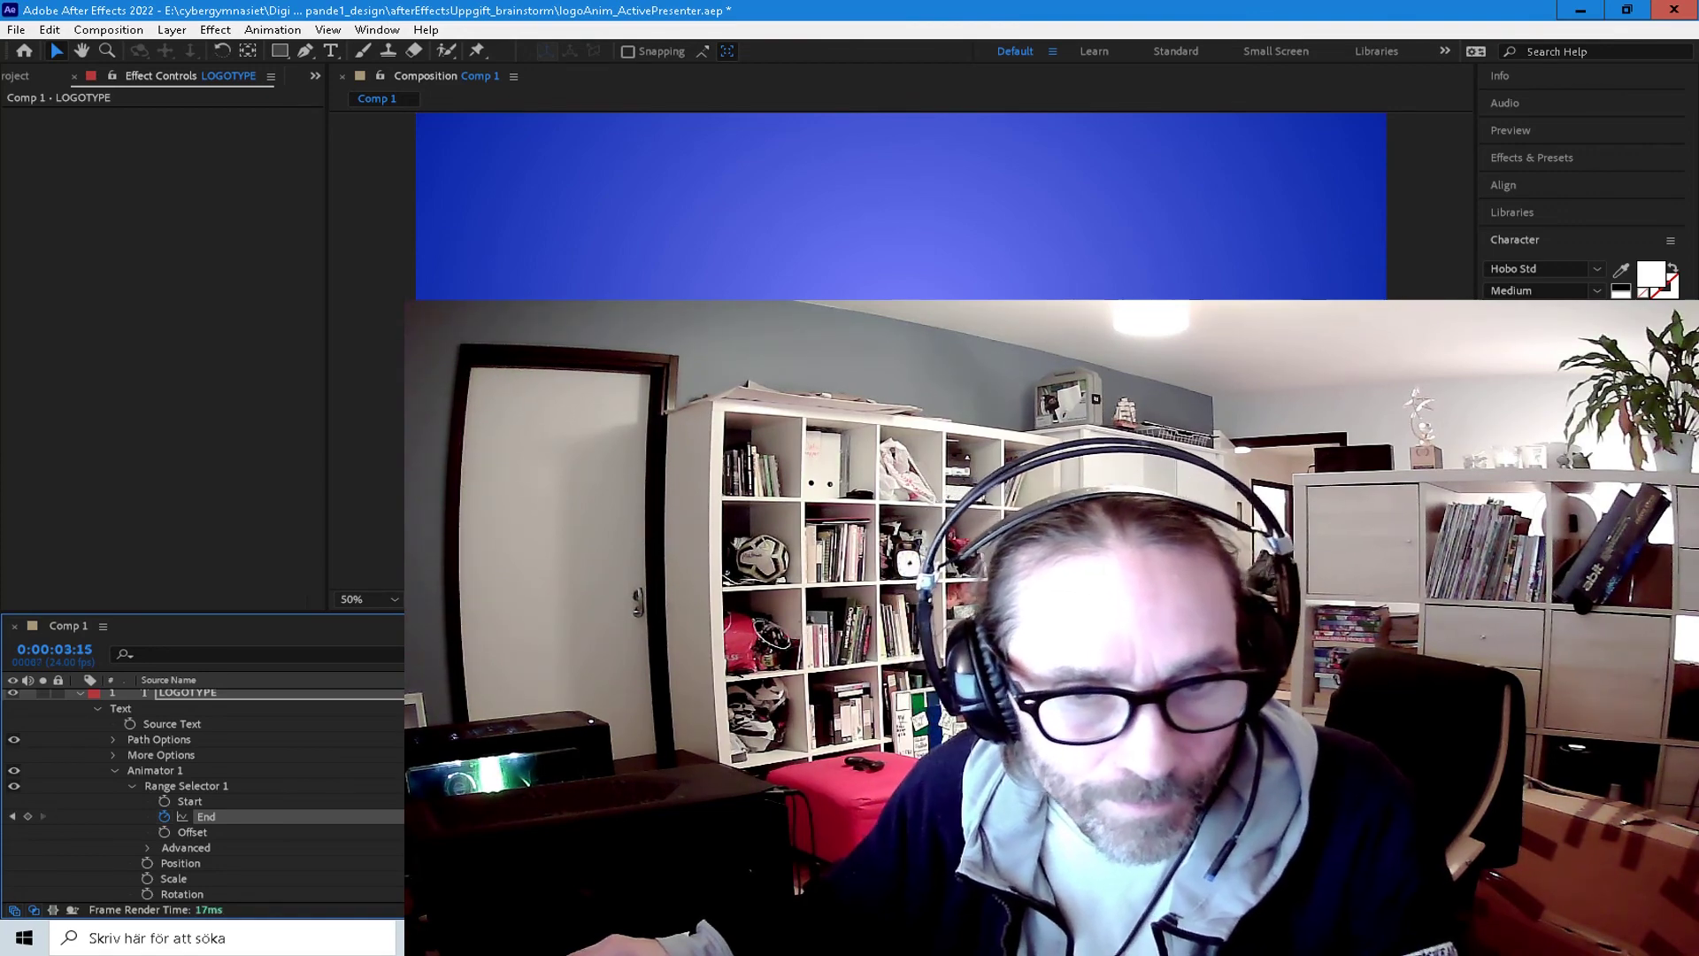
key("space")
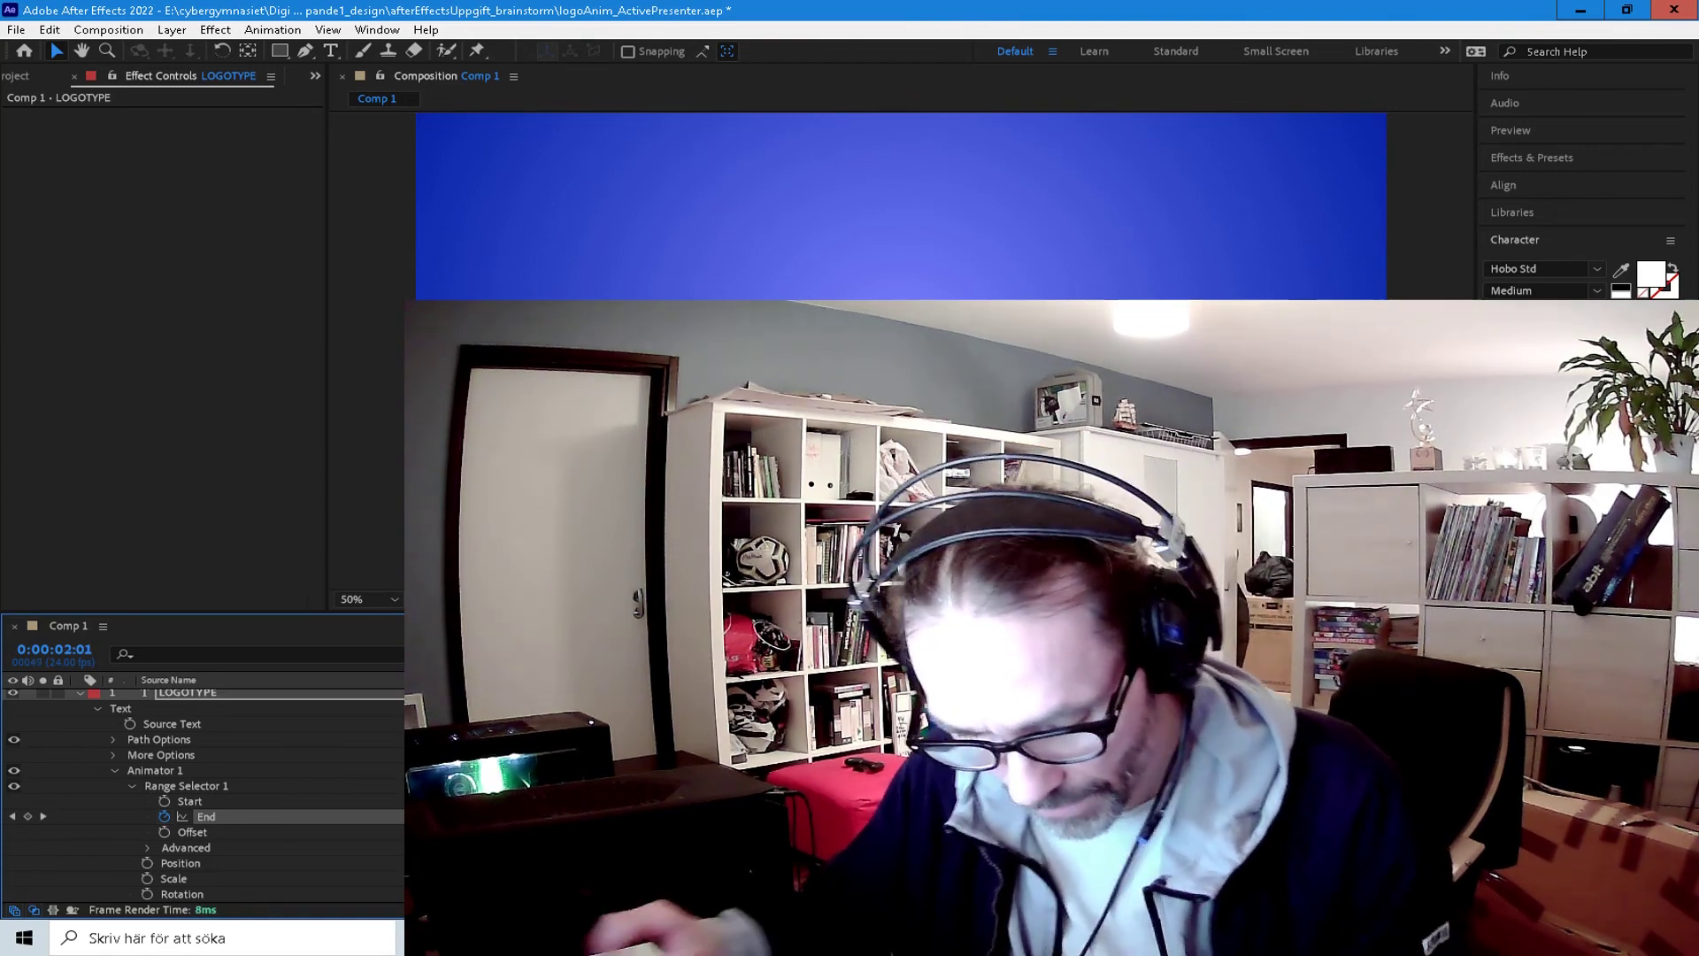